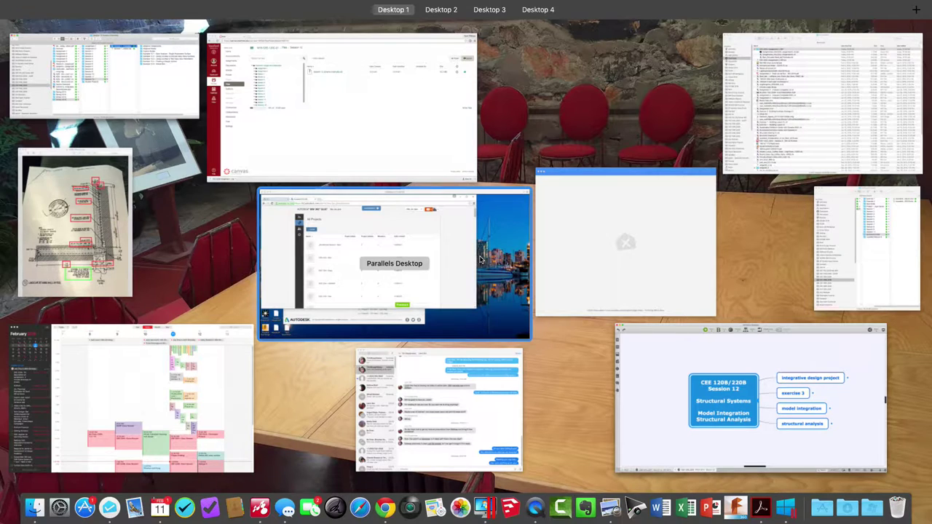
Return to the desktop, minimize Chrome and move the Glue projects window to the right
{"action": "left_click", "coordinate": [473, 262]}
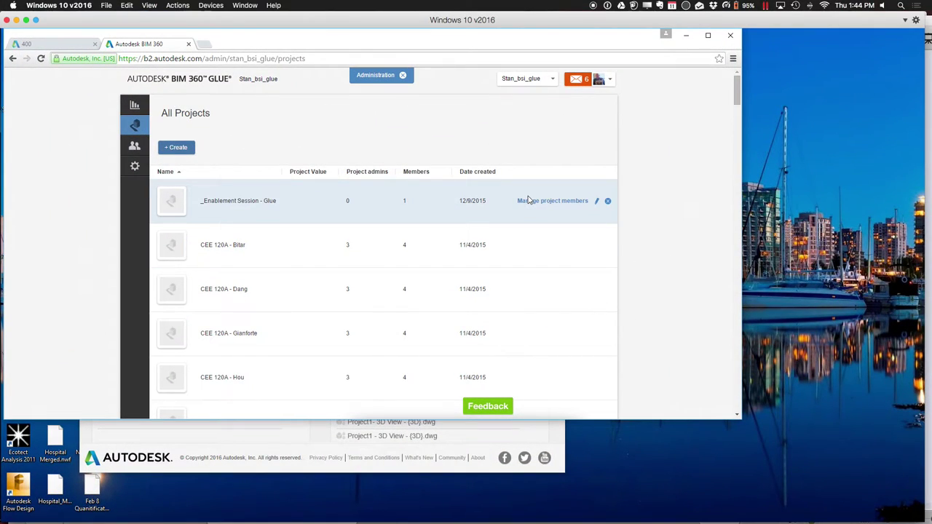
{"action": "left_click", "coordinate": [626, 471]}
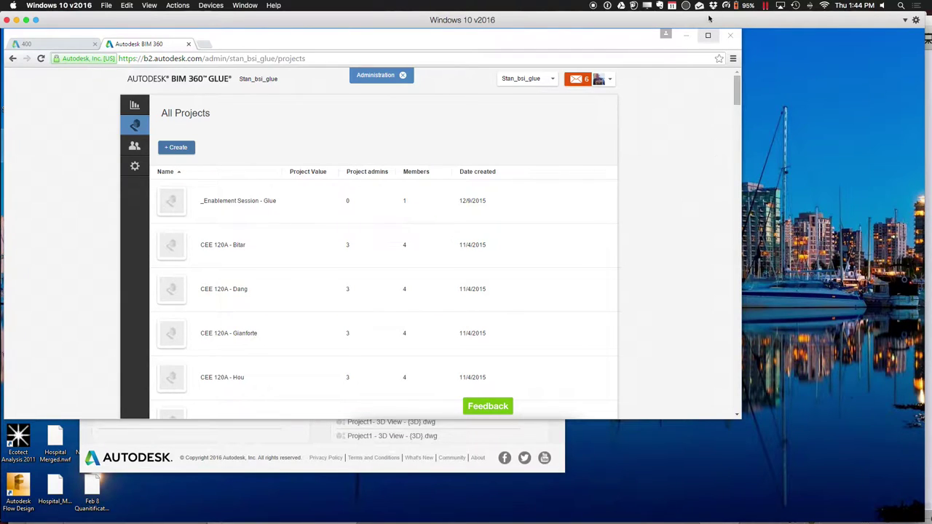
{"action": "left_click", "coordinate": [685, 35]}
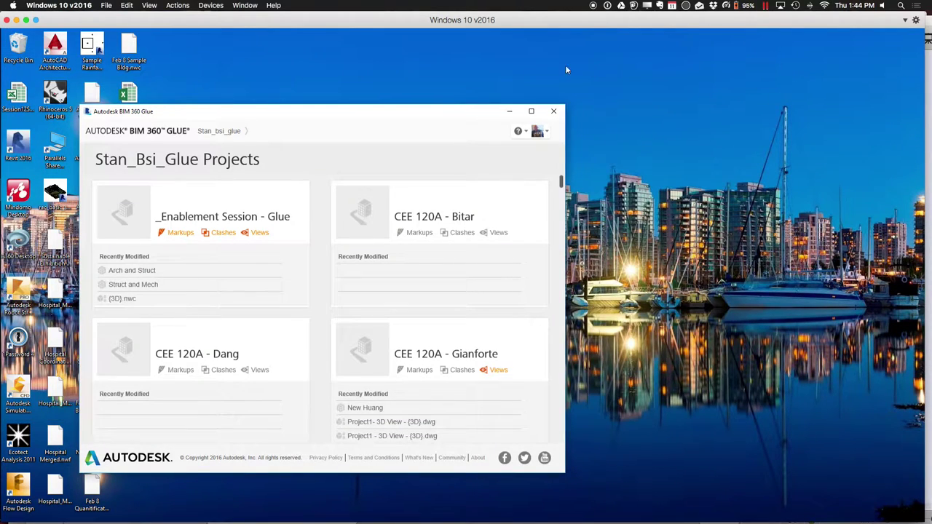
{"action": "left_click_drag", "start_coordinate": [391, 115], "coordinate": [458, 78]}
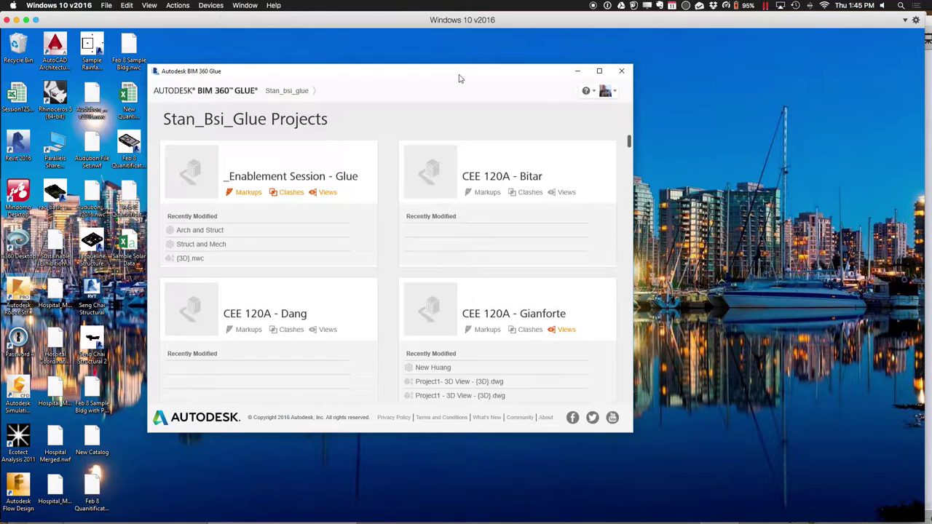
{"action": "mouse_move", "coordinate": [3, 304]}
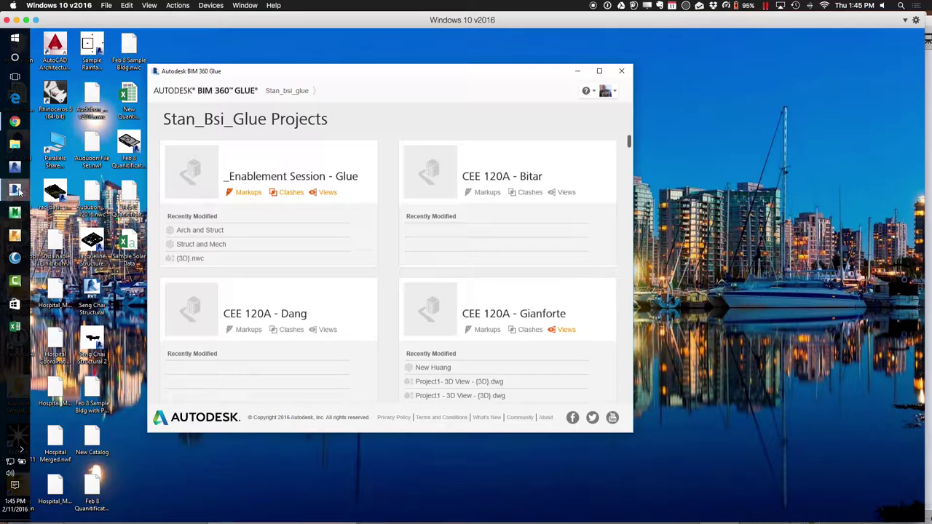
{"action": "mouse_move", "coordinate": [19, 191]}
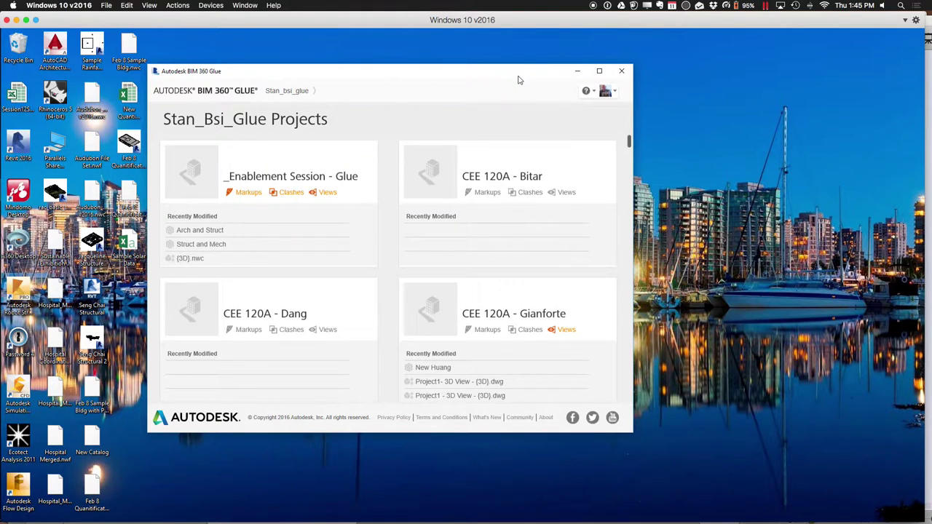
{"action": "left_click_drag", "start_coordinate": [519, 79], "coordinate": [701, 57]}
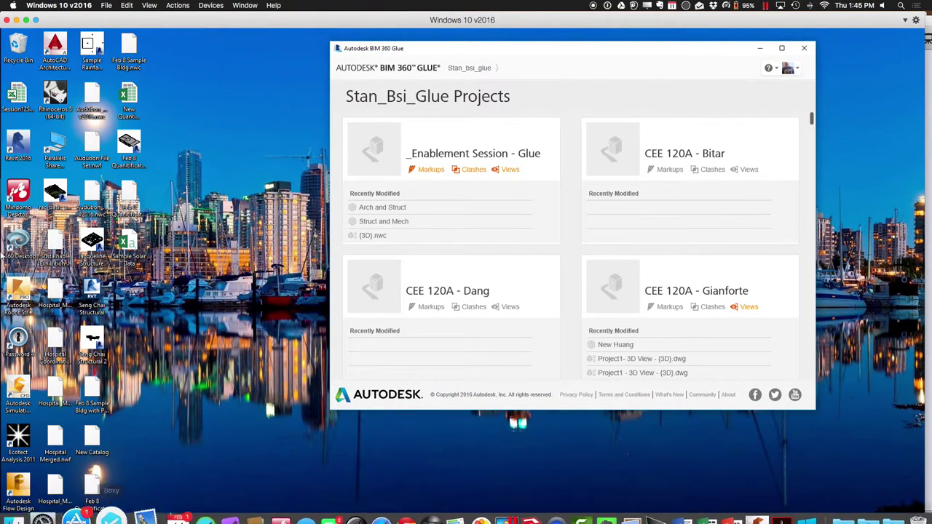
Bring the BIM 360 administration page forward and start a new browser tab
{"action": "mouse_move", "coordinate": [2, 246]}
{"action": "left_click", "coordinate": [15, 121]}
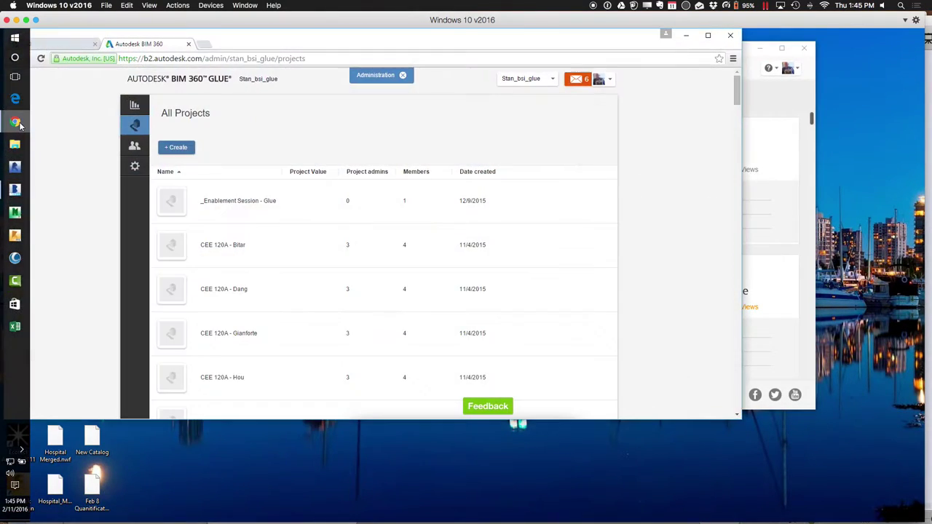
{"action": "left_click", "coordinate": [205, 46]}
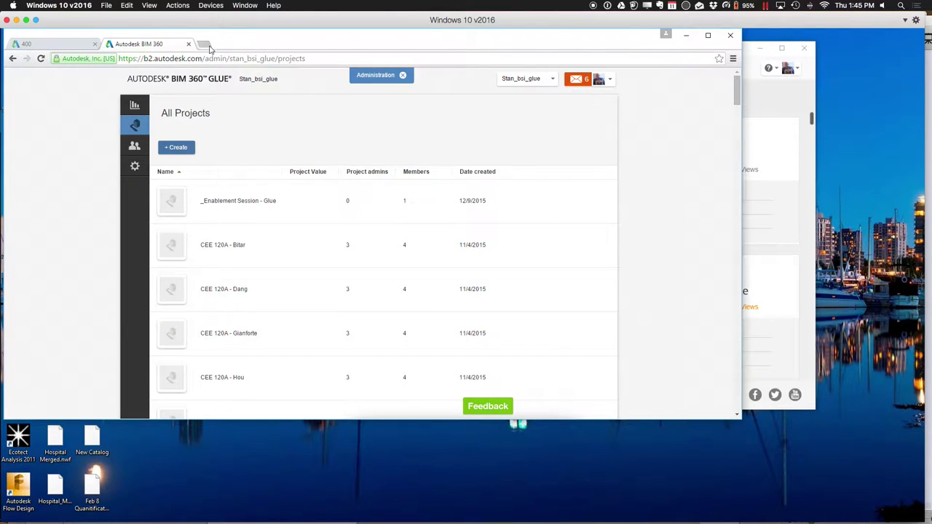
Go to b4.autodesk.com/desktop/ to download BIM 360 Glue Launcher.exe, then minimize Chrome
{"action": "type", "text": "b"}
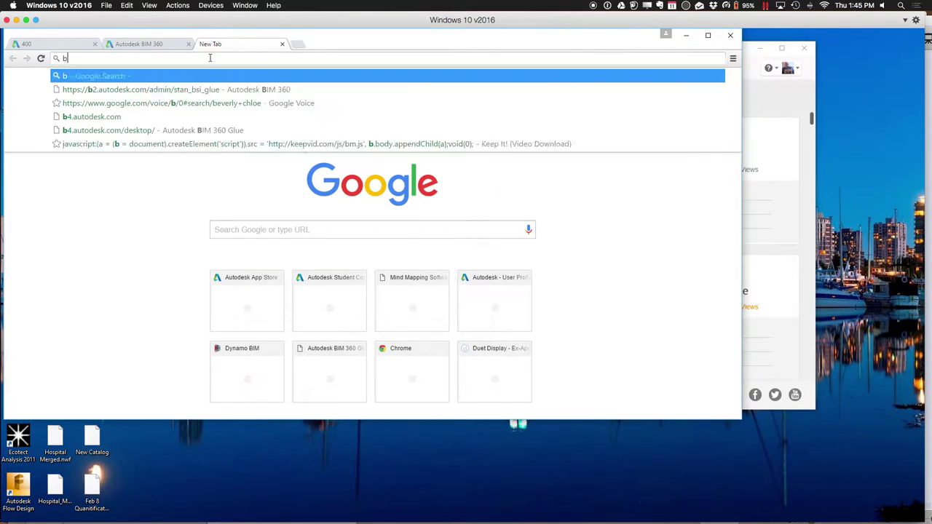
{"action": "type", "text": "4.au"}
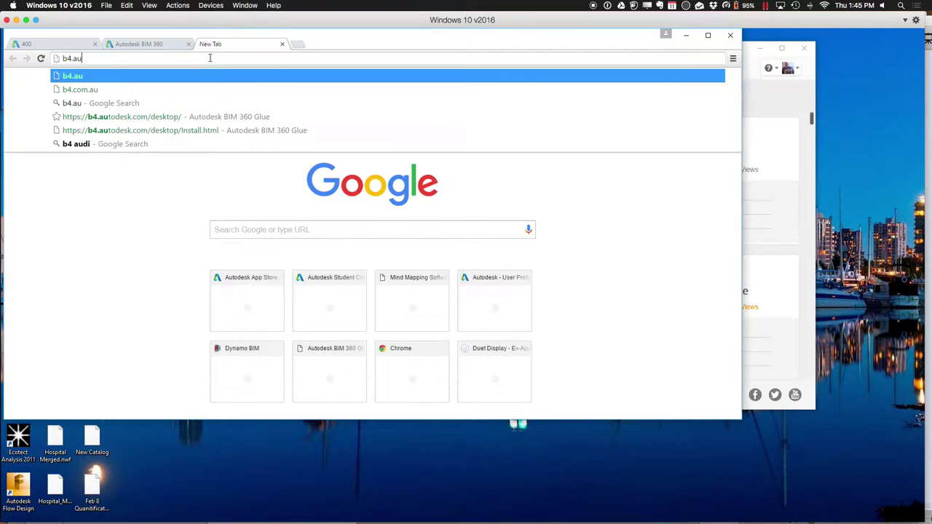
{"action": "type", "text": "todesk.com"}
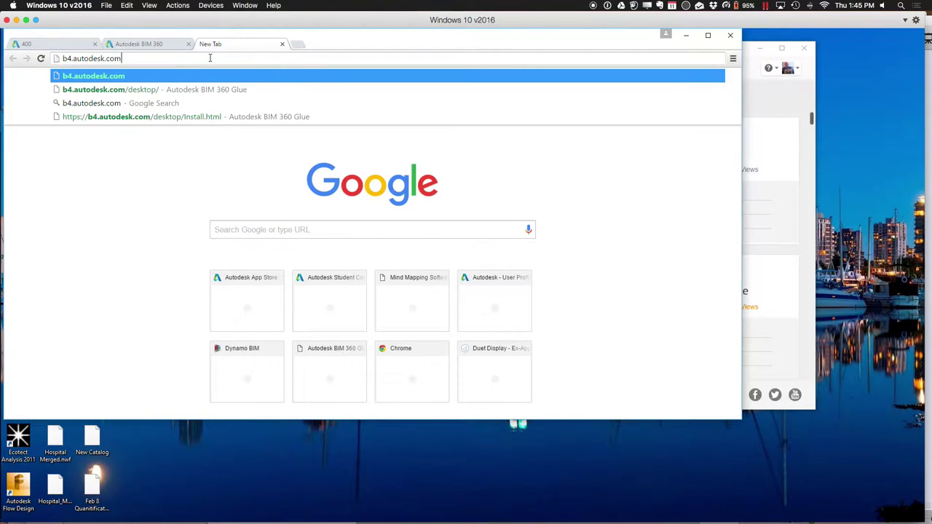
{"action": "type", "text": "/"}
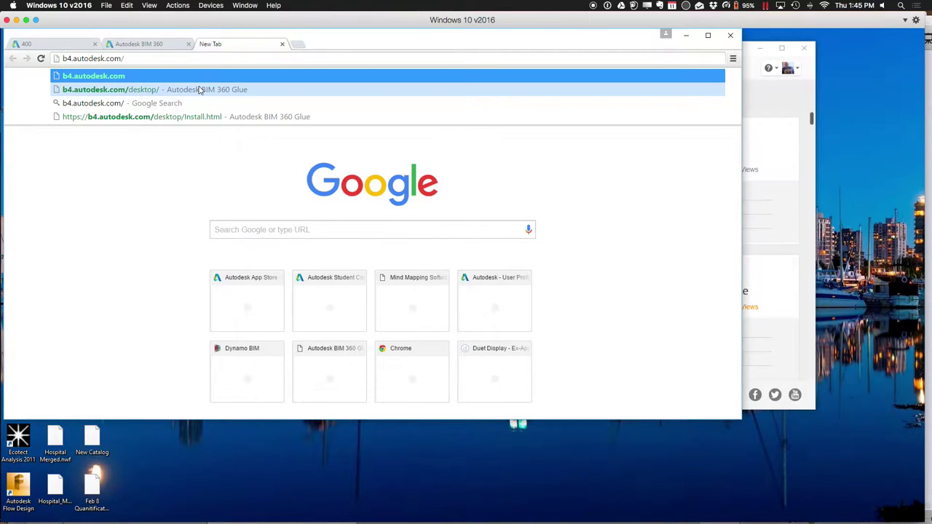
{"action": "left_click", "coordinate": [199, 90]}
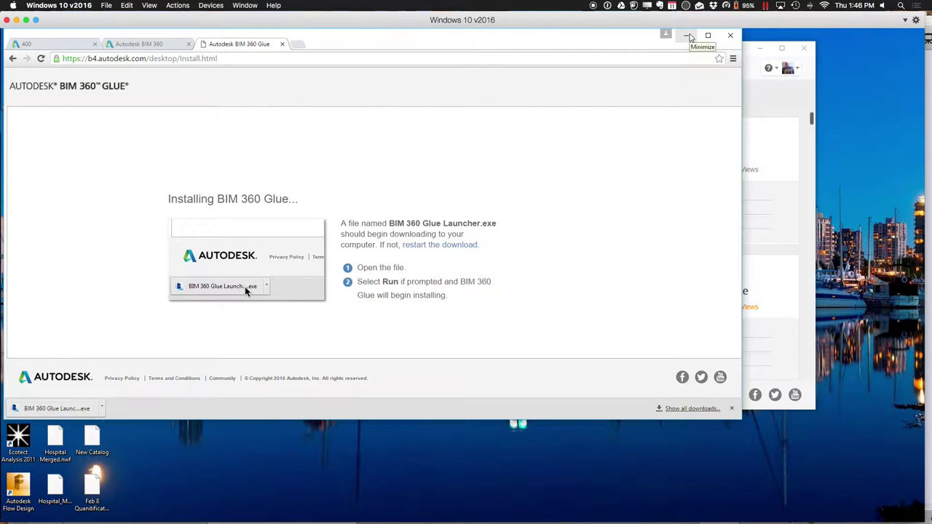
{"action": "left_click", "coordinate": [689, 36]}
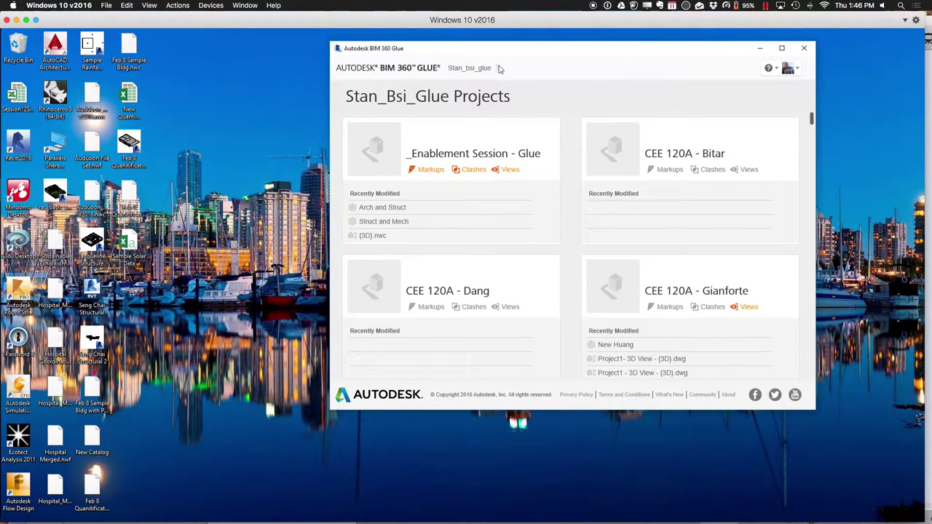
Move the Glue projects window left and widen it
{"action": "left_click_drag", "start_coordinate": [525, 52], "coordinate": [407, 55]}
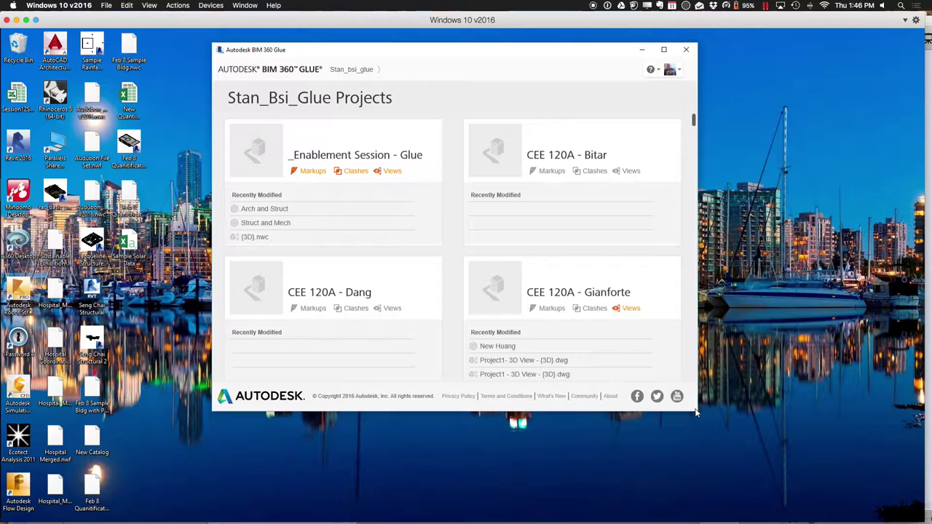
{"action": "left_click_drag", "start_coordinate": [697, 410], "coordinate": [822, 402]}
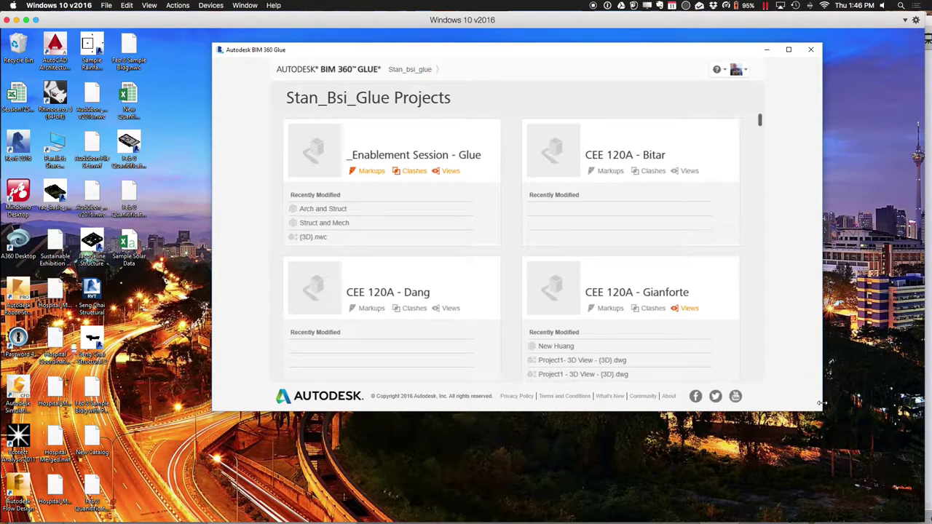
{"action": "left_click_drag", "start_coordinate": [455, 54], "coordinate": [348, 56]}
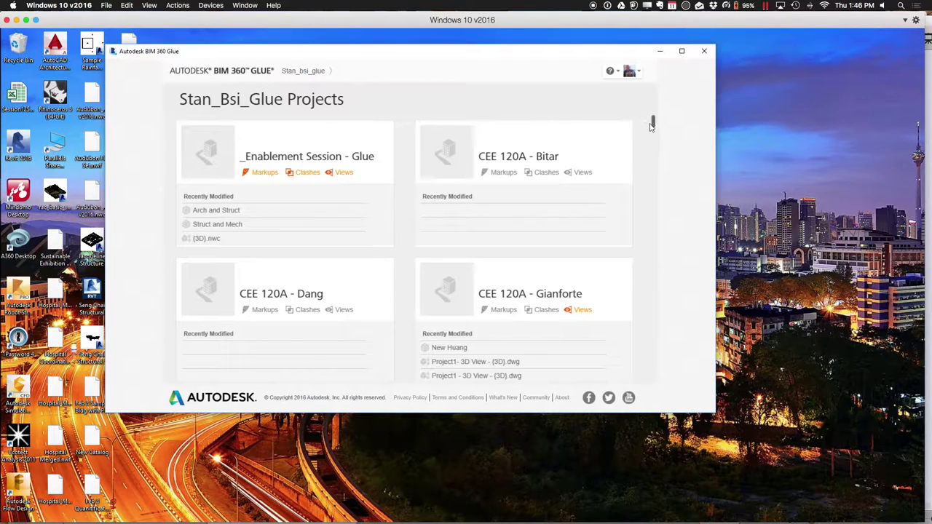
Scroll the projects list and accounts down to the four Win 2016 projects
{"action": "left_click_drag", "start_coordinate": [653, 123], "coordinate": [653, 203]}
{"action": "left_click_drag", "start_coordinate": [655, 248], "coordinate": [650, 371]}
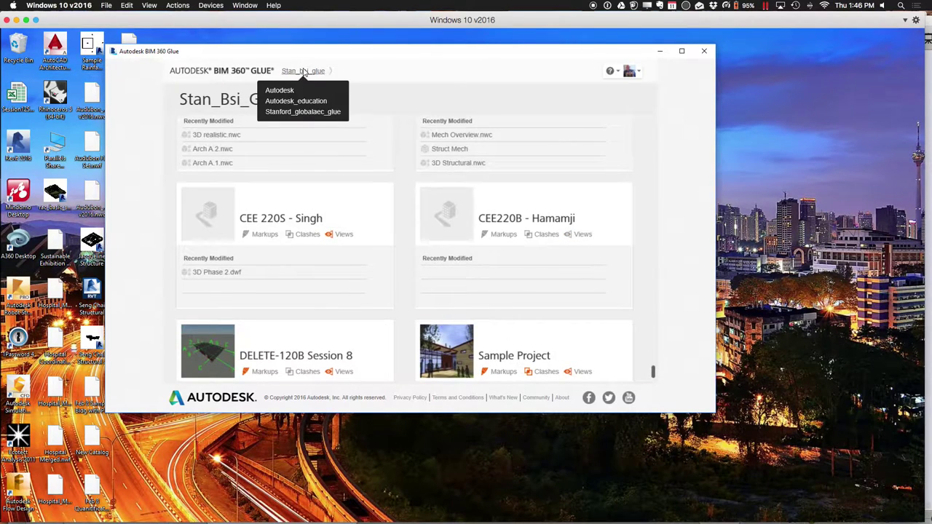
{"action": "left_click", "coordinate": [303, 72]}
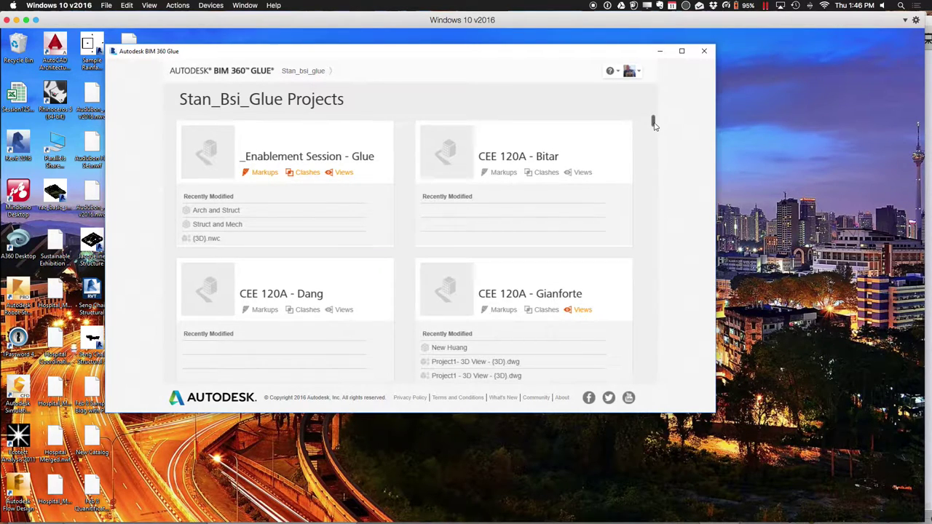
{"action": "left_click_drag", "start_coordinate": [653, 124], "coordinate": [653, 371]}
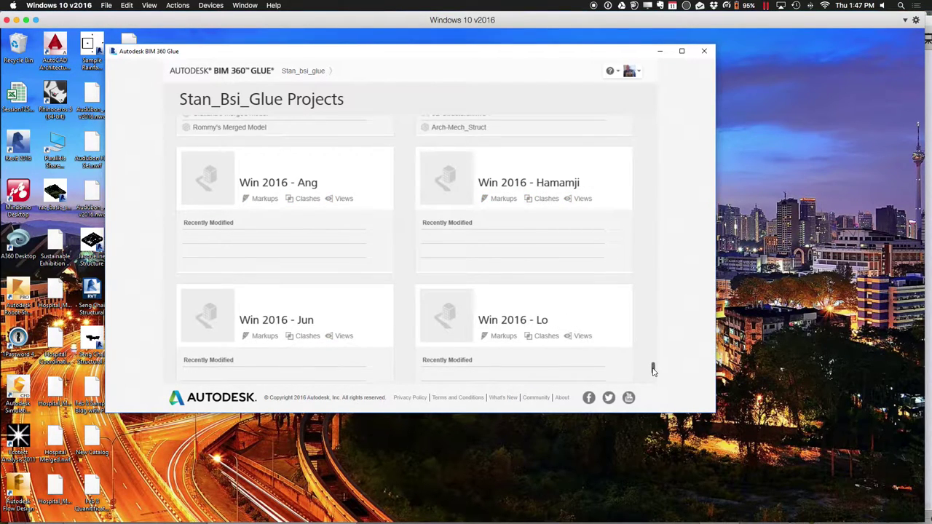
{"action": "left_click_drag", "start_coordinate": [653, 371], "coordinate": [653, 366]}
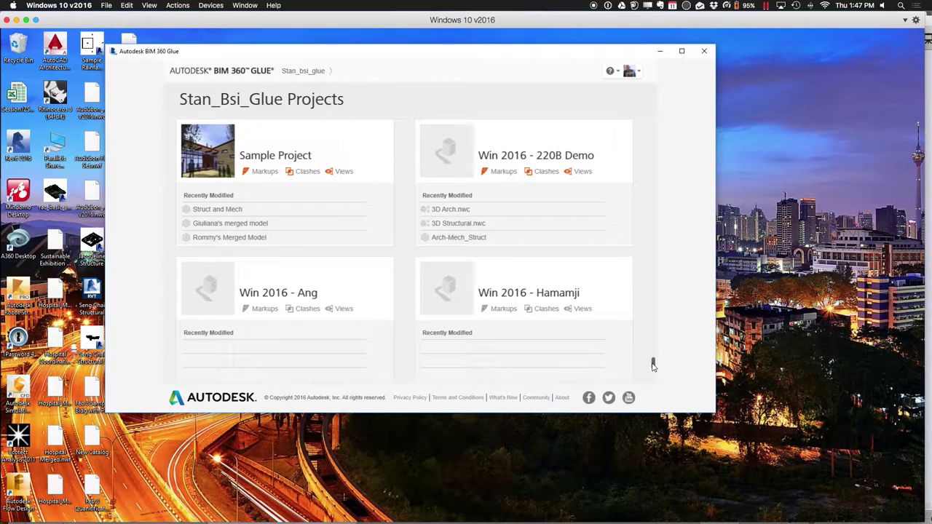
{"action": "left_click_drag", "start_coordinate": [653, 366], "coordinate": [653, 379]}
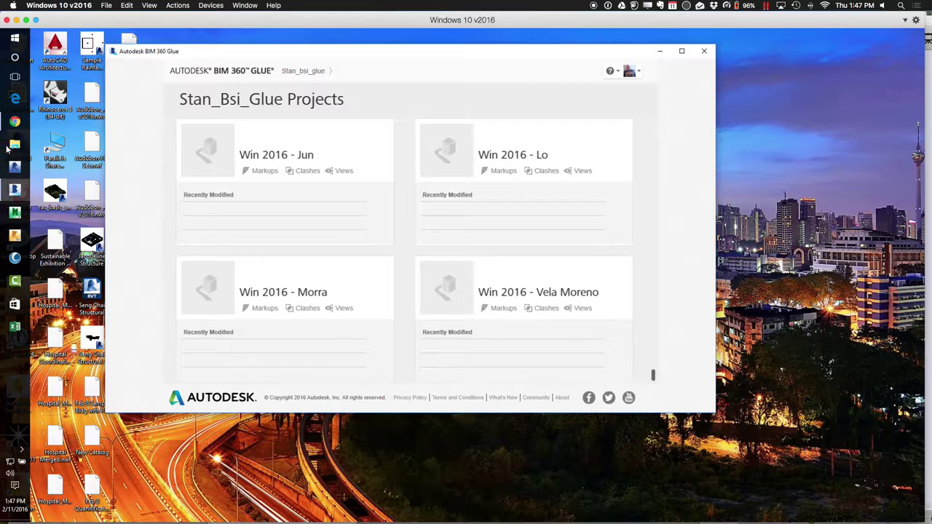
Launch Autodesk Revit 2016 from its taskbar shortcut and wait for the Recent Files screen
{"action": "left_click", "coordinate": [20, 144]}
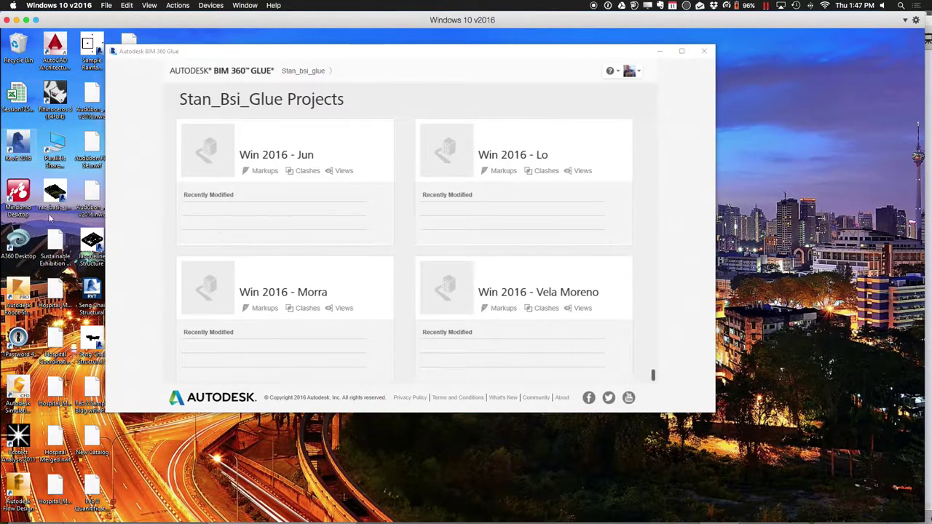
{"action": "mouse_move", "coordinate": [1, 157]}
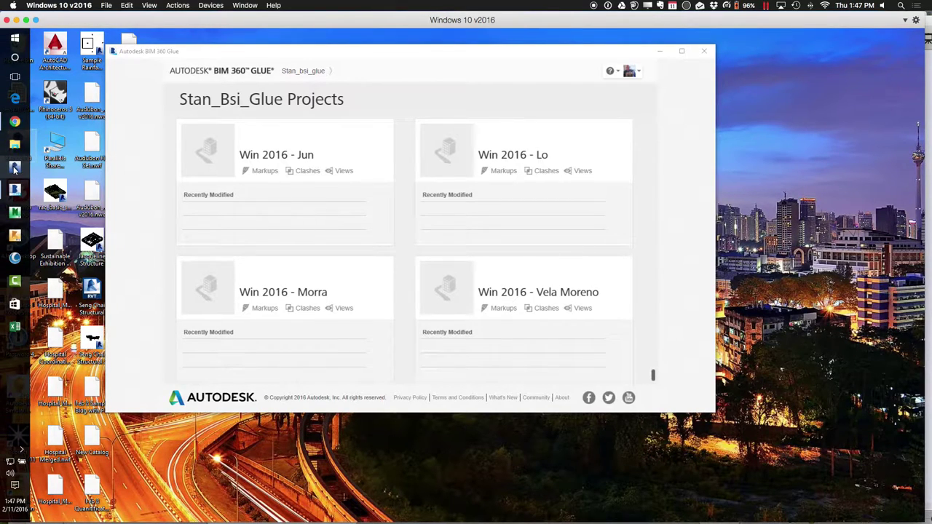
{"action": "left_click", "coordinate": [15, 168]}
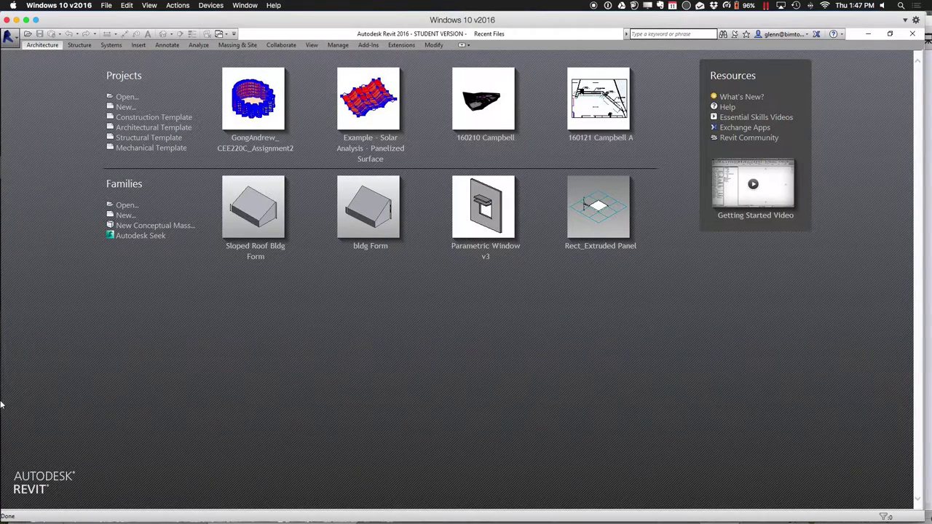
{"action": "mouse_move", "coordinate": [3, 342]}
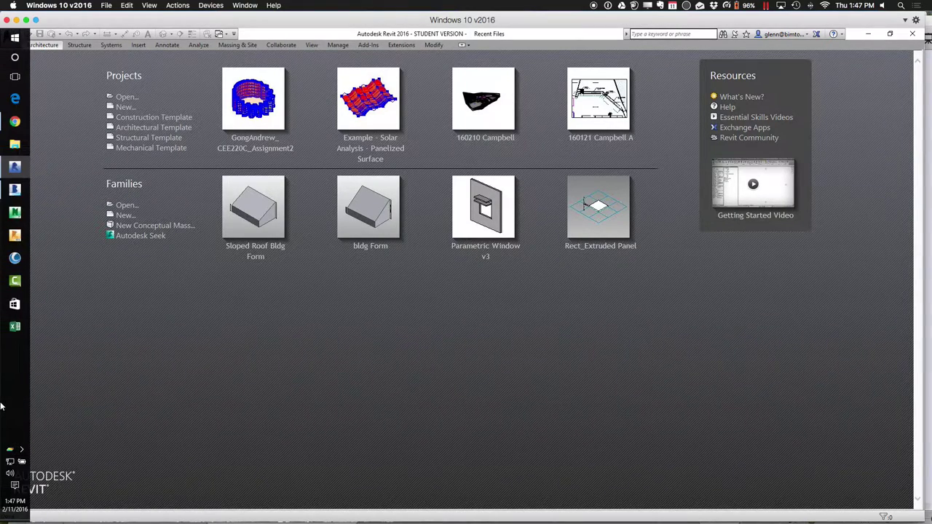
Open Autodesk Application Manager from the system tray, check its Updates list, and close it
{"action": "left_click", "coordinate": [22, 451]}
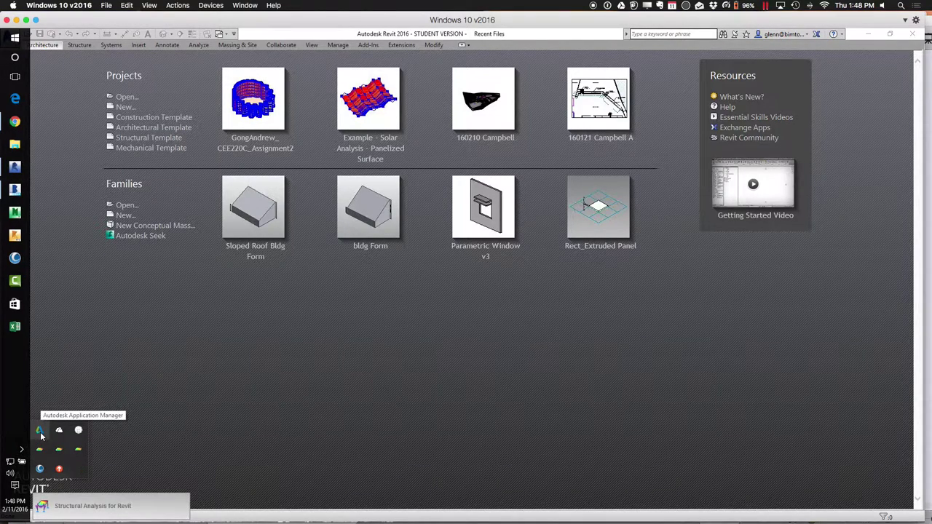
{"action": "right_click", "coordinate": [40, 431]}
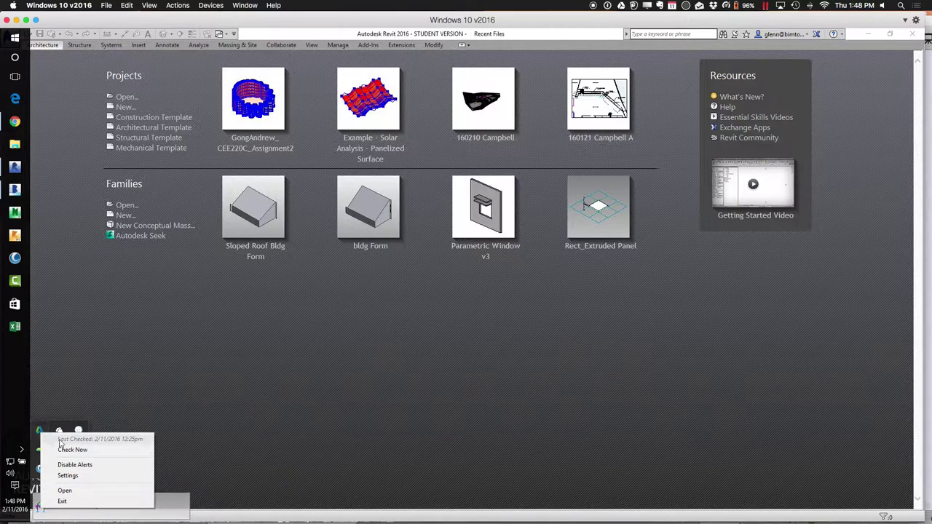
{"action": "left_click", "coordinate": [65, 490]}
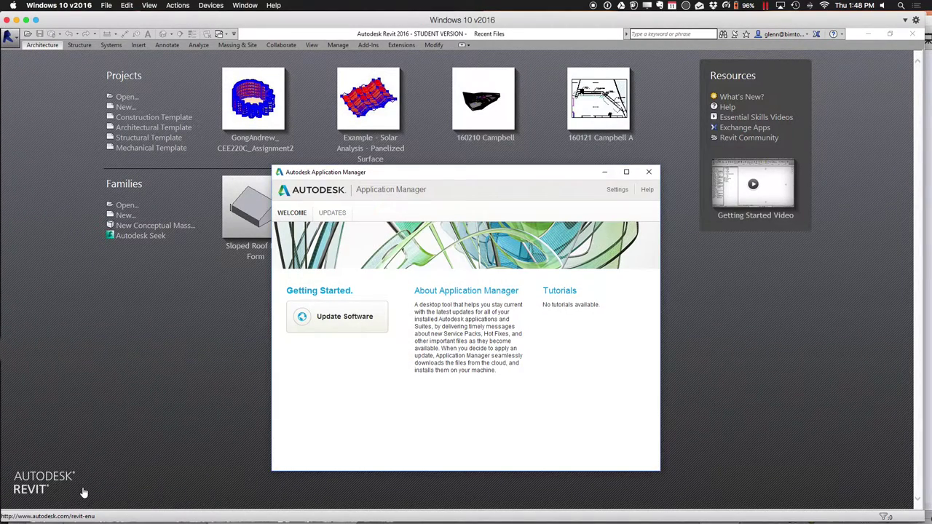
{"action": "left_click", "coordinate": [344, 317]}
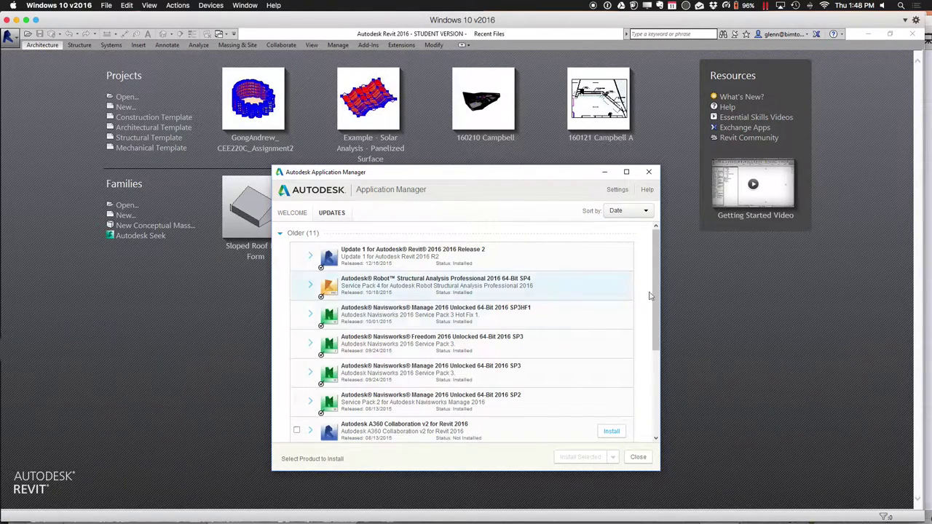
{"action": "left_click_drag", "start_coordinate": [655, 319], "coordinate": [657, 307]}
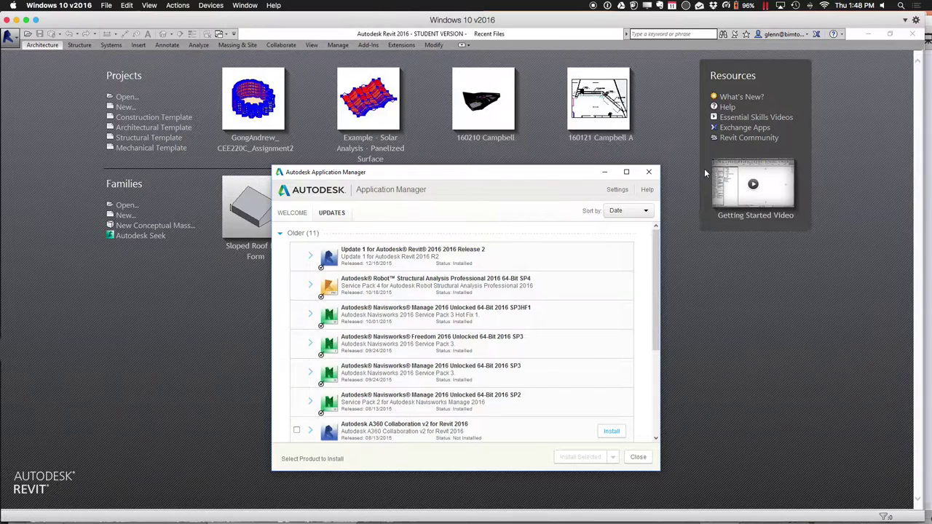
{"action": "left_click", "coordinate": [650, 173]}
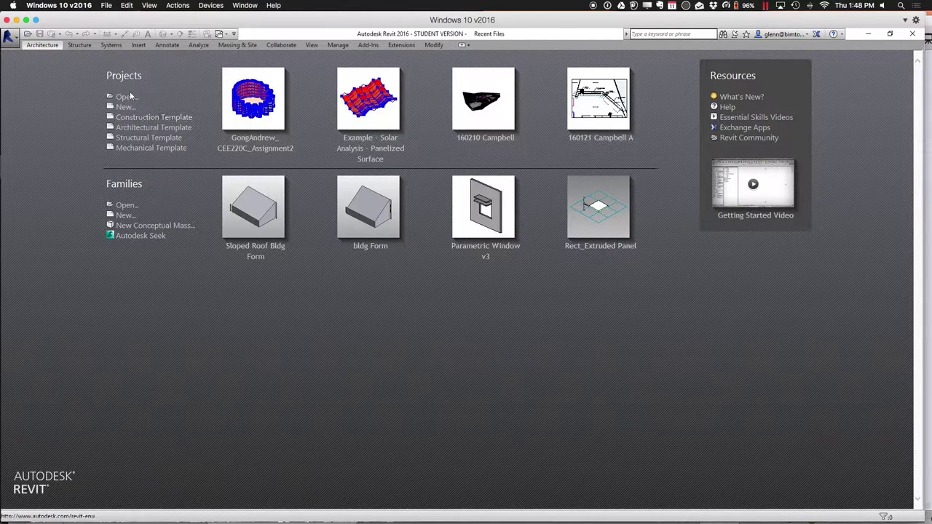
Open Audubon_Arch v2016 from BIM Demo Datasets > Audubon Center > Revit Files > 2016
{"action": "left_click", "coordinate": [125, 97]}
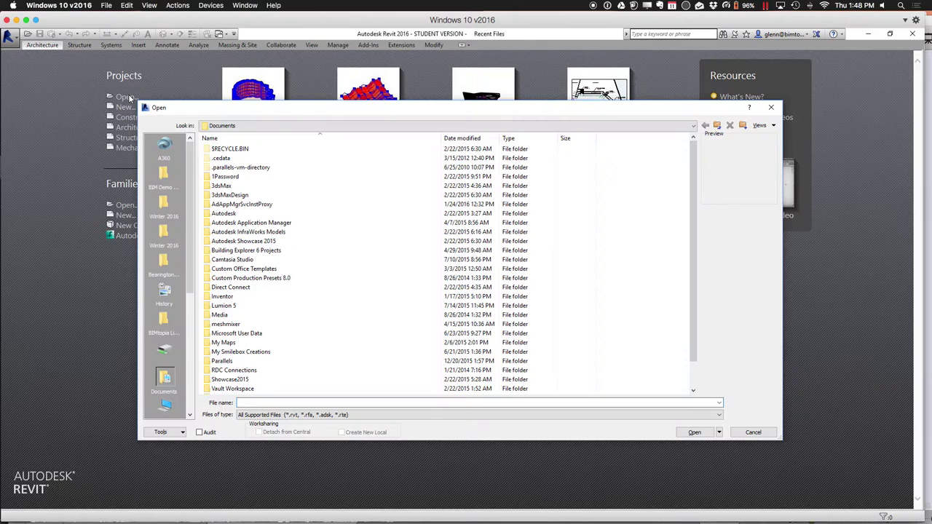
{"action": "left_click", "coordinate": [165, 177]}
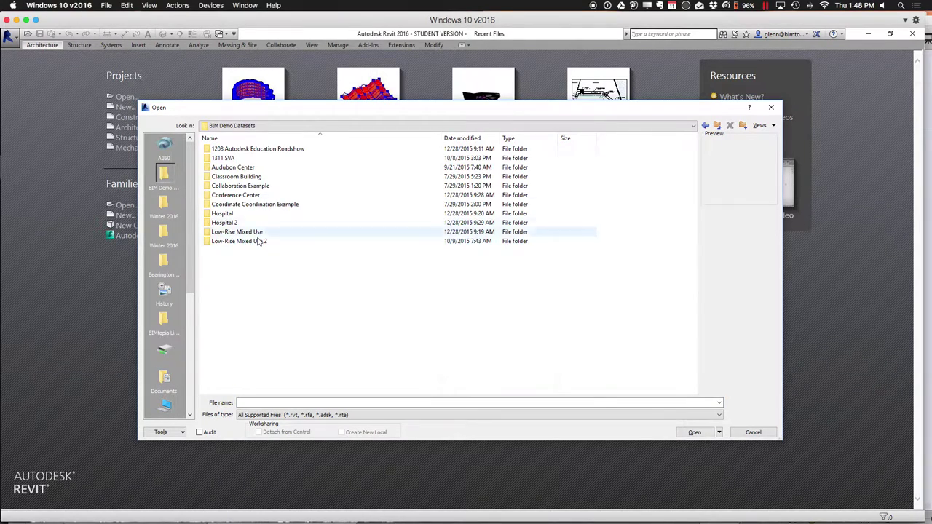
{"action": "left_click", "coordinate": [253, 169]}
{"action": "double_click", "coordinate": [252, 169]}
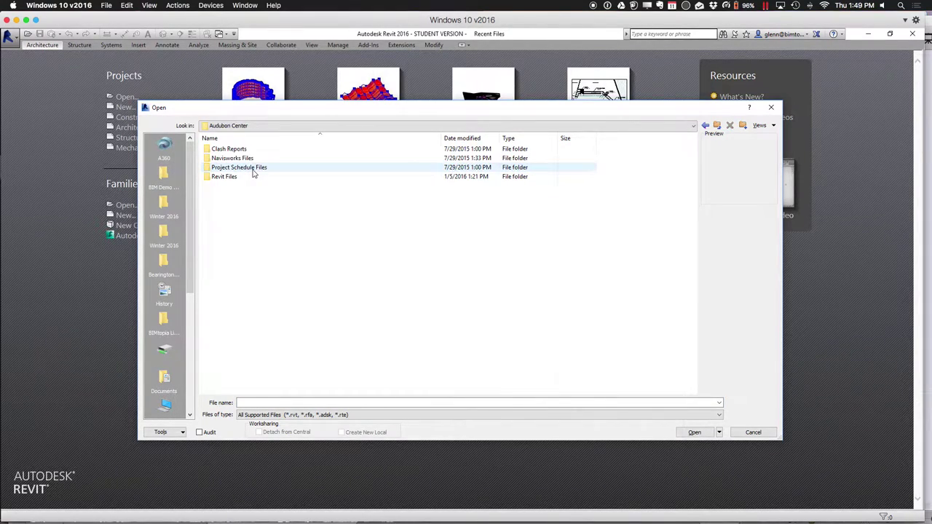
{"action": "double_click", "coordinate": [231, 178]}
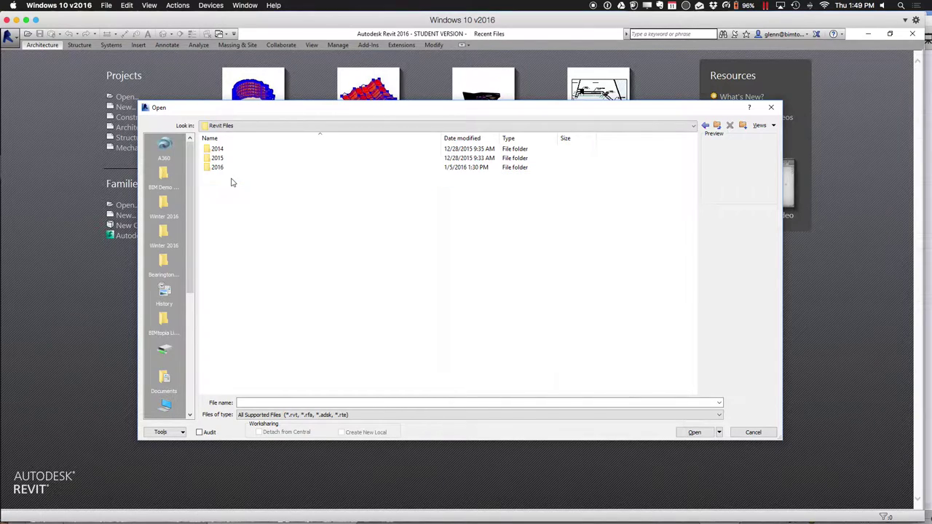
{"action": "double_click", "coordinate": [225, 169]}
{"action": "double_click", "coordinate": [256, 149]}
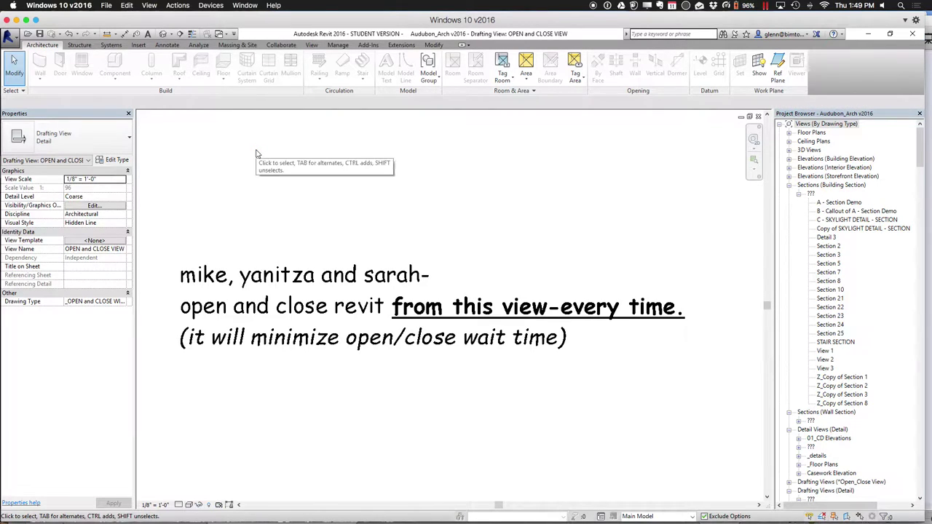
Switch to the default 3D view and orbit the building to an angled top view
{"action": "left_click", "coordinate": [163, 34]}
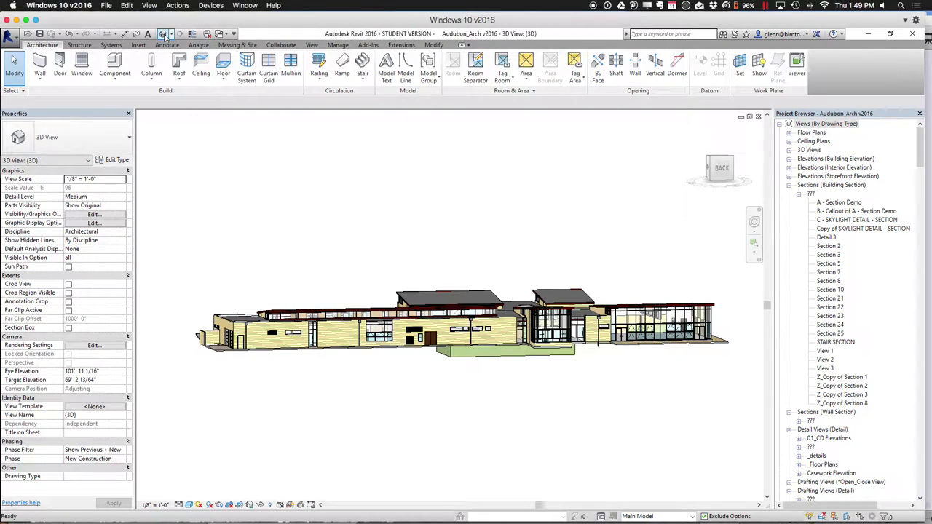
{"action": "left_click", "coordinate": [711, 161]}
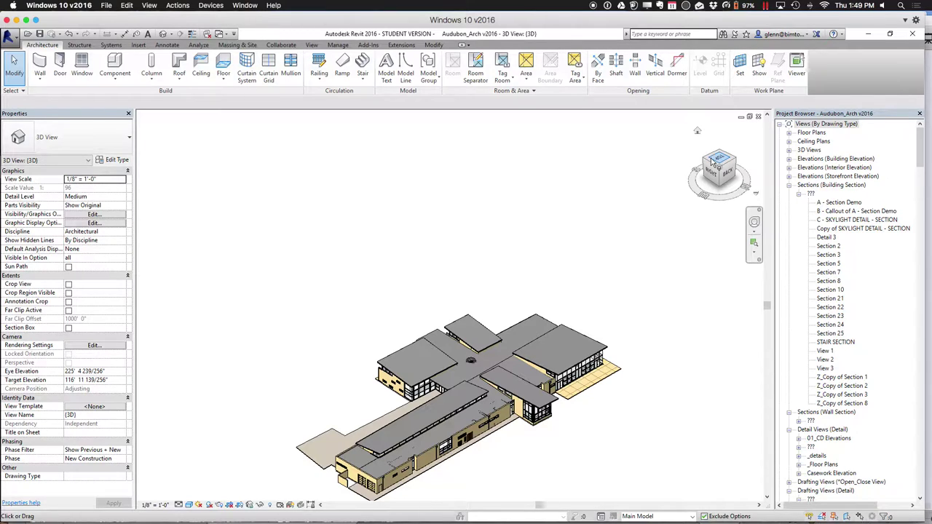
{"action": "left_click", "coordinate": [712, 161]}
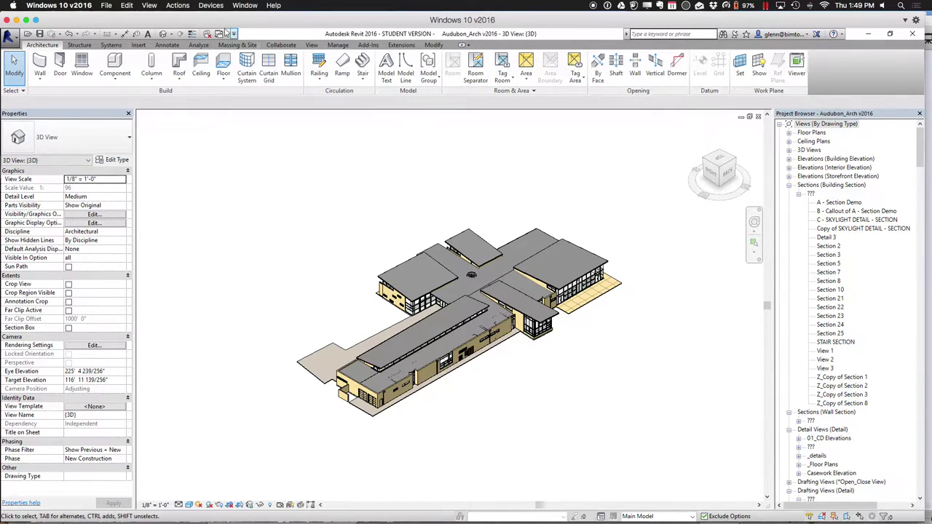
Show the View tab's 3D view types
{"action": "left_click", "coordinate": [157, 6]}
{"action": "left_click", "coordinate": [116, 28]}
{"action": "left_click", "coordinate": [316, 46]}
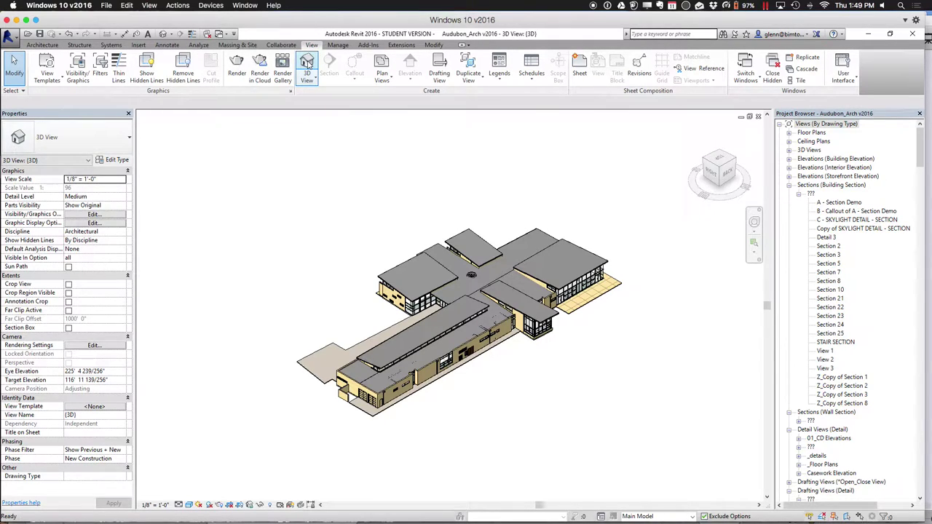
{"action": "left_click", "coordinate": [308, 81]}
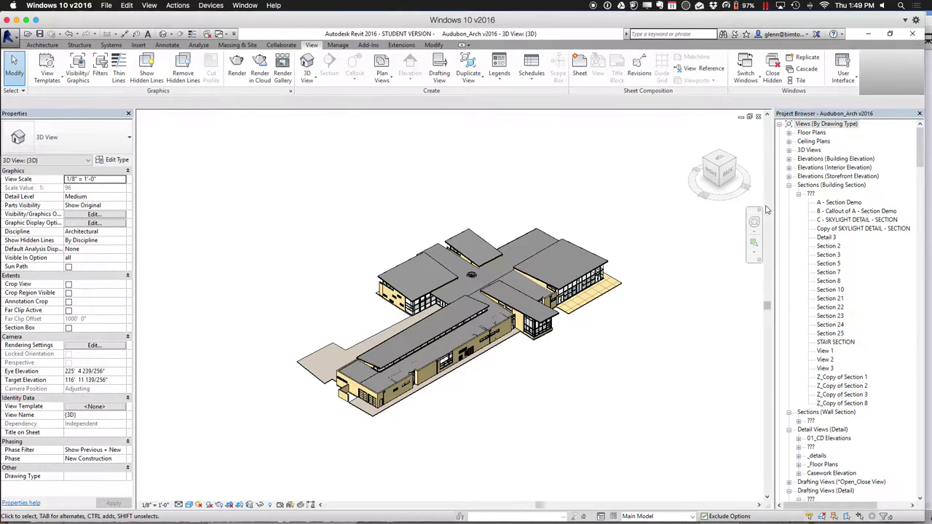
{"action": "left_click_drag", "start_coordinate": [920, 161], "coordinate": [910, 298]}
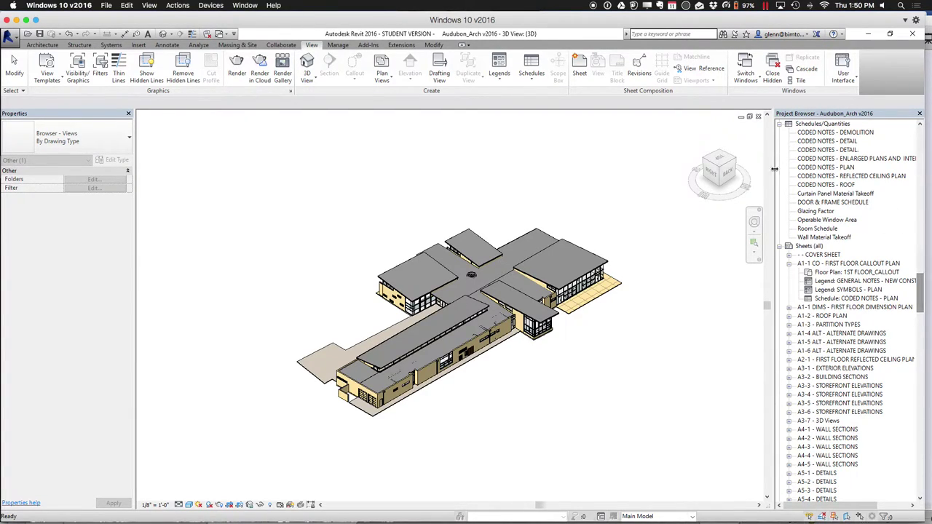
Collapse the Sheets, Families and Groups sections of the Project Browser
{"action": "left_click", "coordinate": [778, 246]}
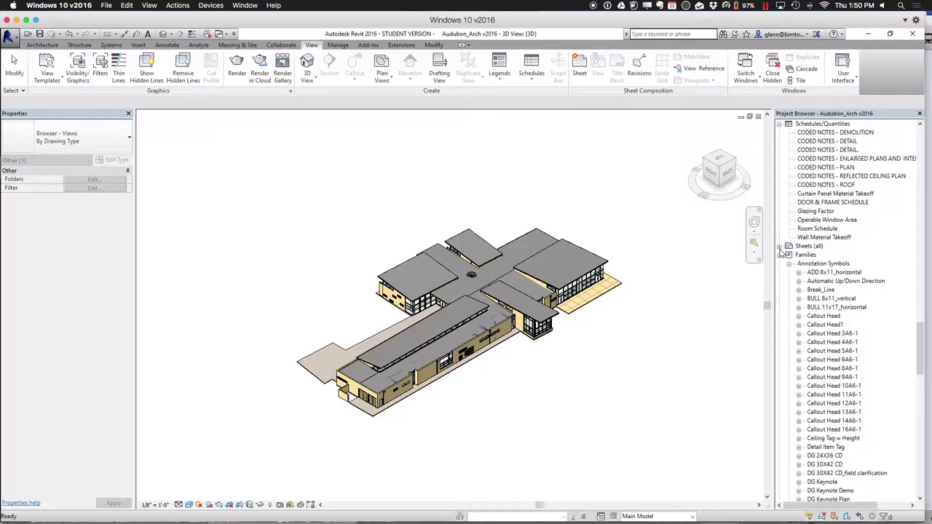
{"action": "left_click", "coordinate": [779, 255]}
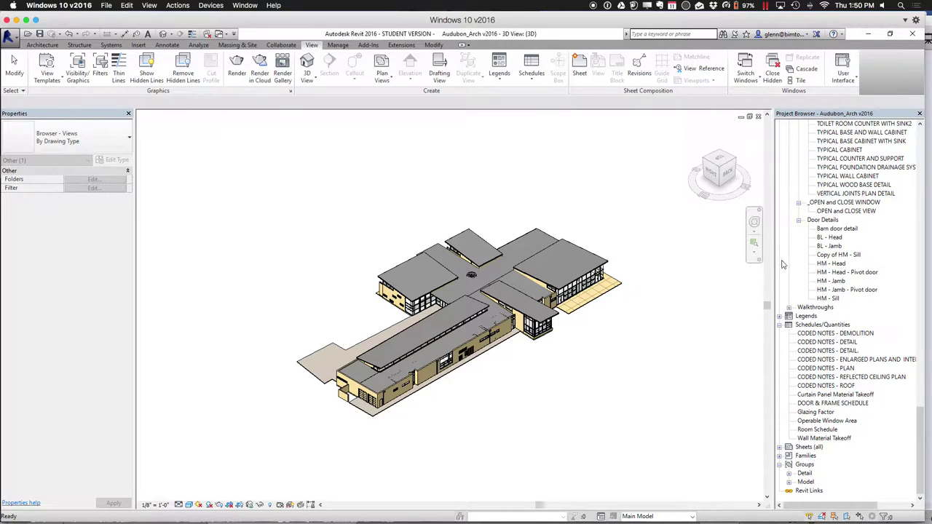
{"action": "left_click", "coordinate": [779, 464]}
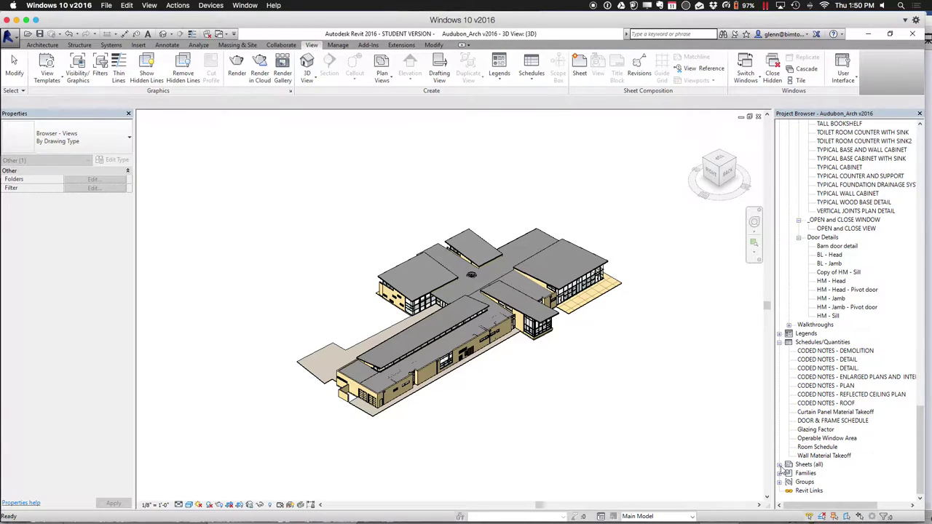
{"action": "left_click_drag", "start_coordinate": [922, 425], "coordinate": [910, 135]}
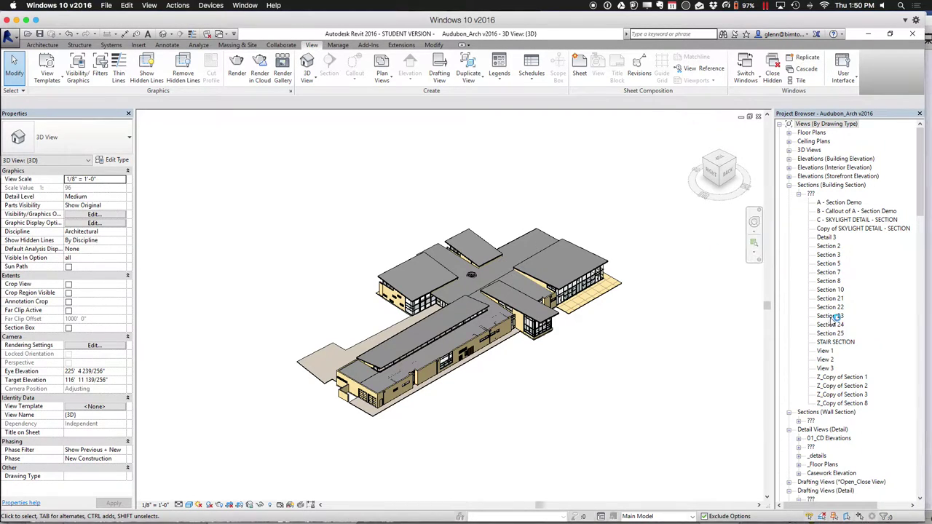
Expand 3D Views and select the default (3D) view
{"action": "left_click", "coordinate": [801, 198]}
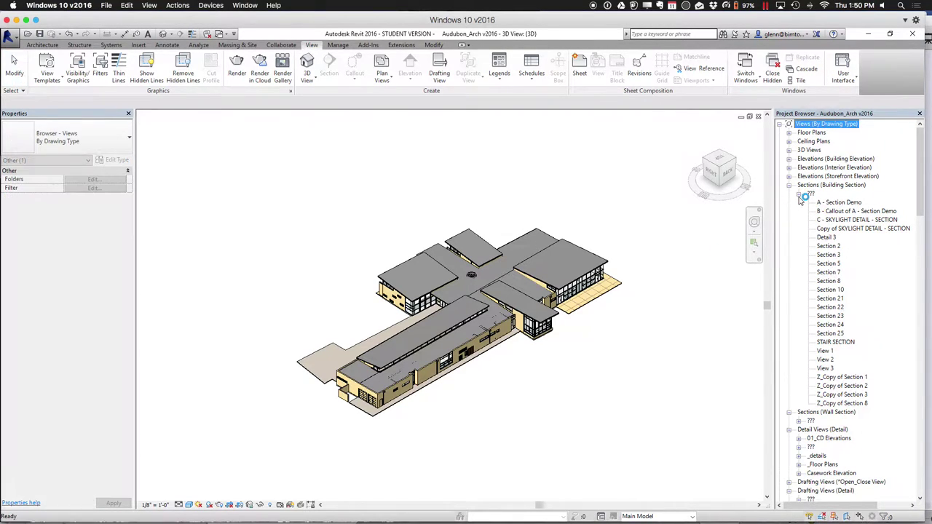
{"action": "left_click", "coordinate": [788, 151]}
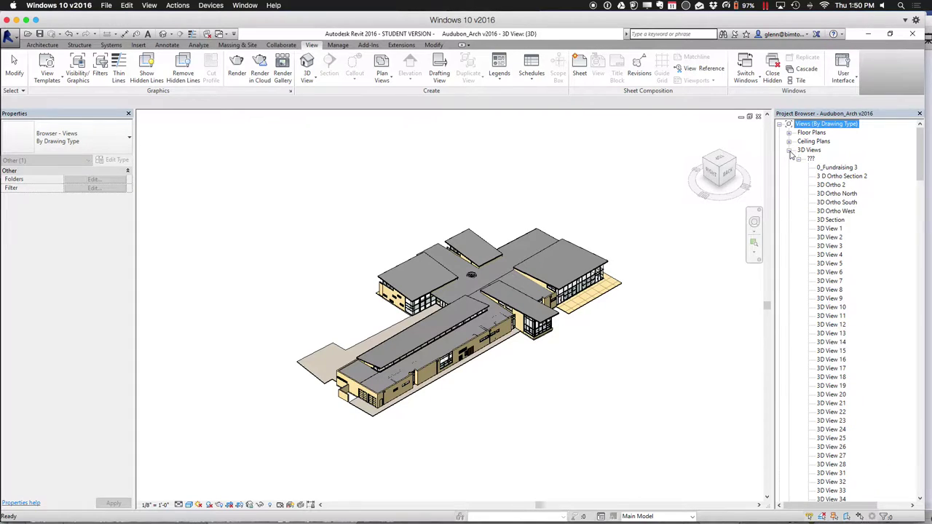
{"action": "left_click", "coordinate": [798, 159]}
{"action": "left_click", "coordinate": [798, 158]}
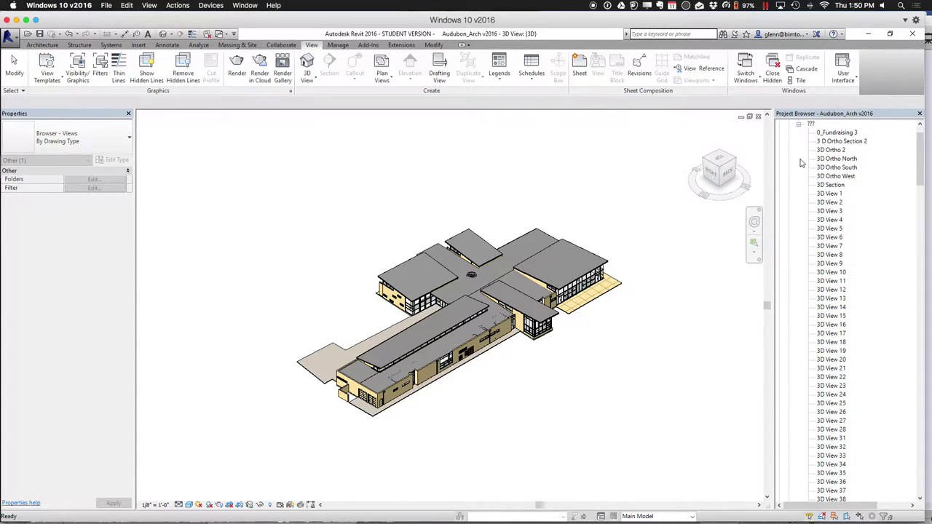
{"action": "left_click_drag", "start_coordinate": [922, 179], "coordinate": [923, 281]}
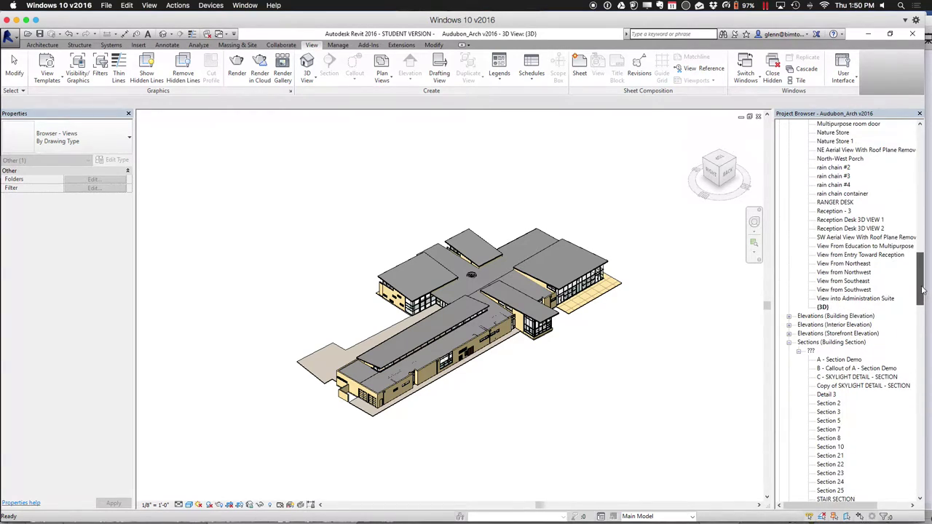
{"action": "left_click", "coordinate": [823, 308]}
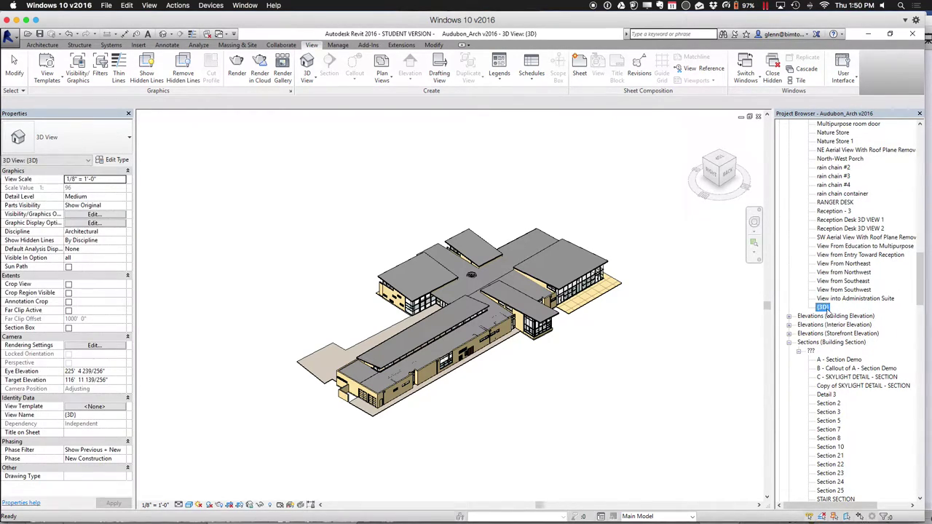
Duplicate the (3D) view, creating (3D) Copy 1
{"action": "right_click", "coordinate": [825, 309]}
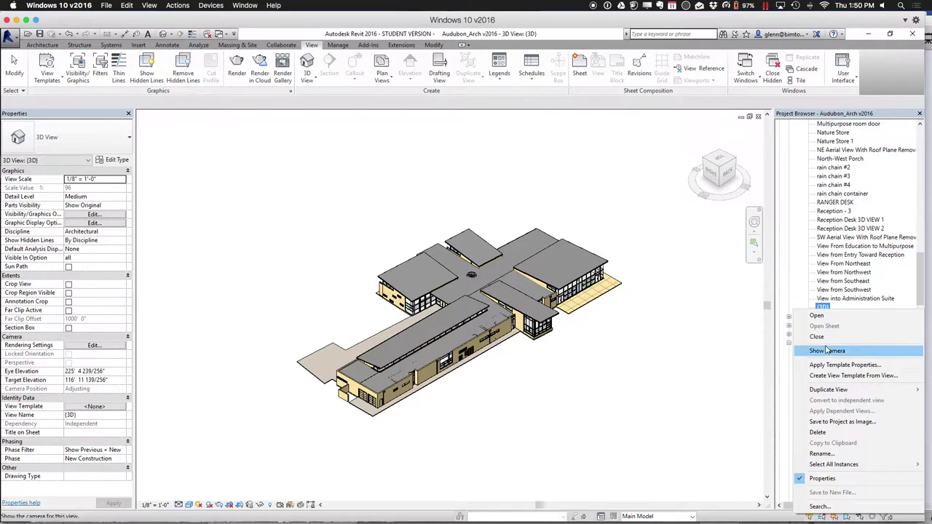
{"action": "mouse_move", "coordinate": [826, 390]}
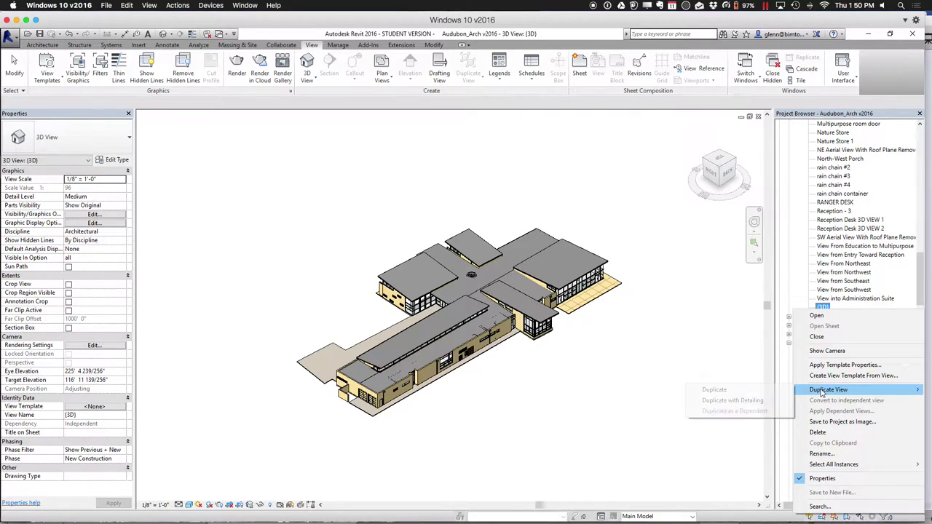
{"action": "left_click", "coordinate": [758, 394]}
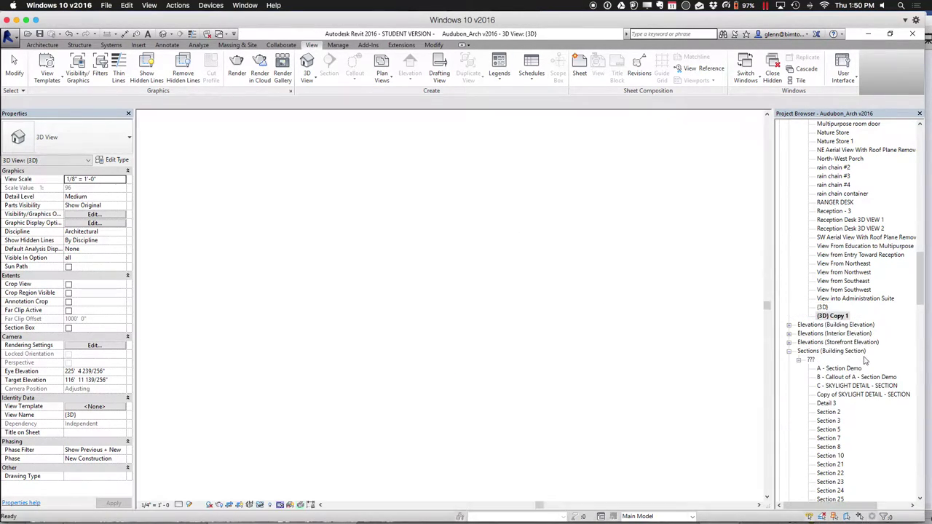
Rename (3D) Copy 1 to '_Export to BIM 360'
{"action": "right_click", "coordinate": [843, 316]}
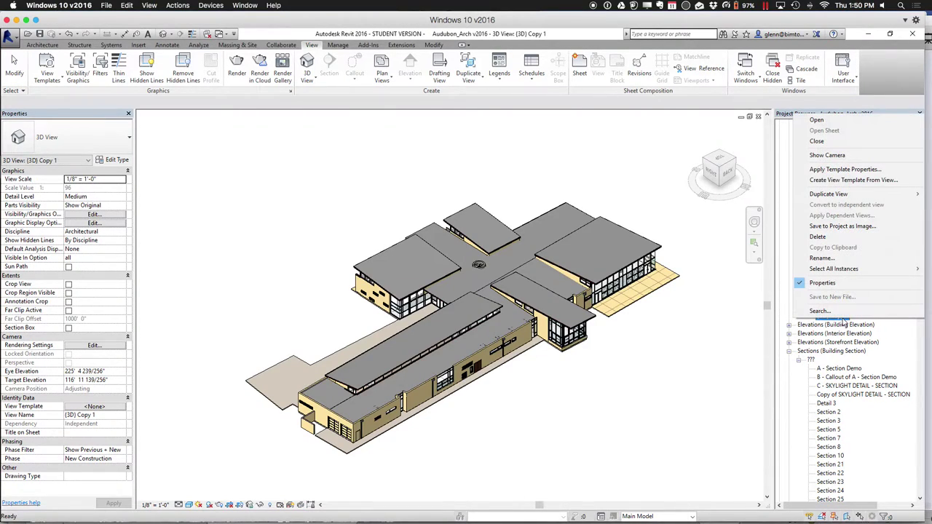
{"action": "left_click", "coordinate": [842, 259]}
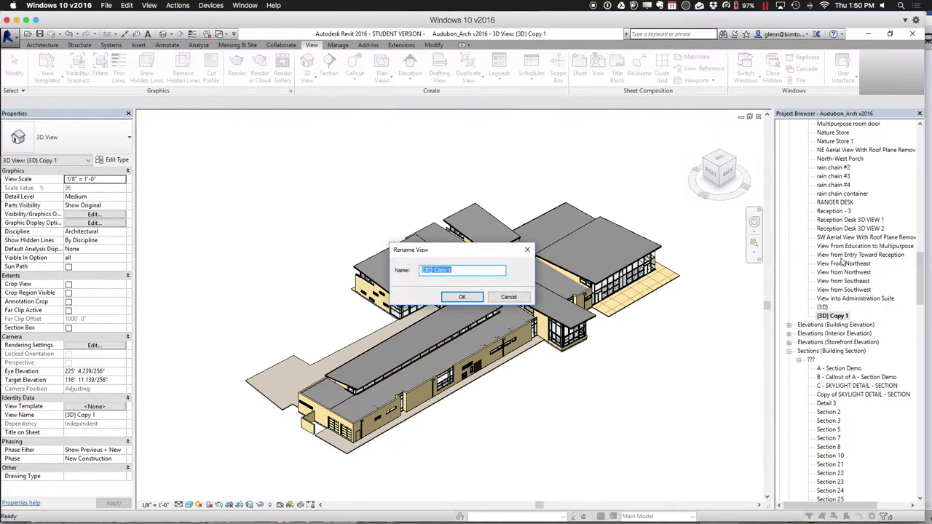
{"action": "key", "text": "BackSpace"}
{"action": "left_click", "coordinate": [476, 298]}
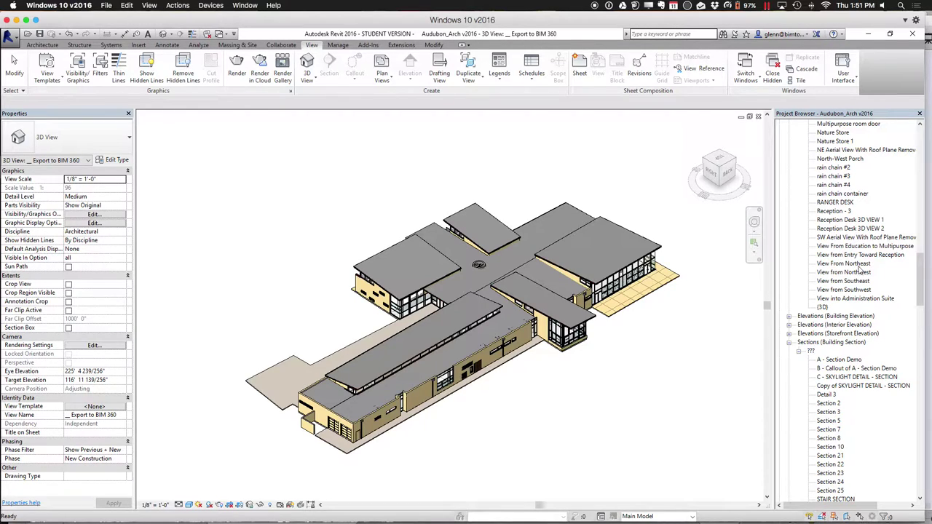
{"action": "left_click_drag", "start_coordinate": [918, 269], "coordinate": [918, 193]}
{"action": "key", "text": "super+a"}
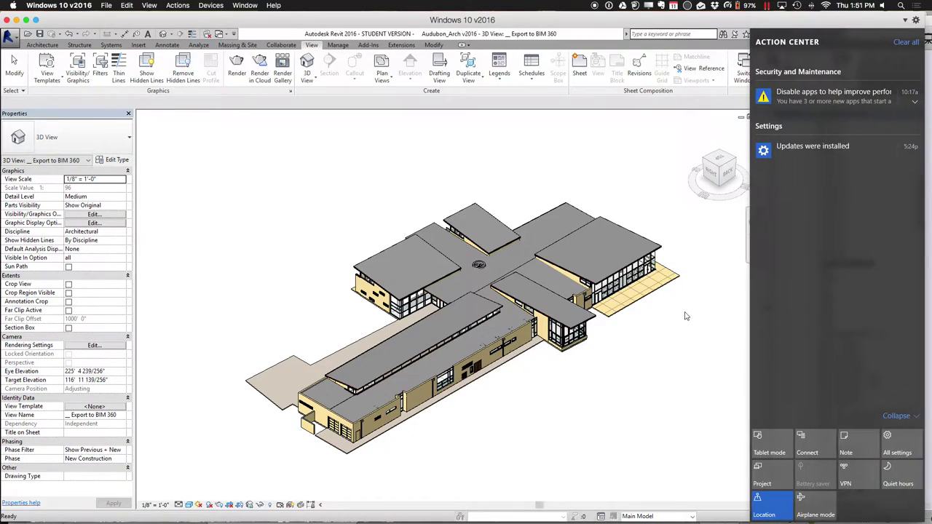
{"action": "left_click", "coordinate": [687, 317]}
Select the _Export to BIM 360 view in the Project Browser, then clear the selection
{"action": "left_click", "coordinate": [823, 280]}
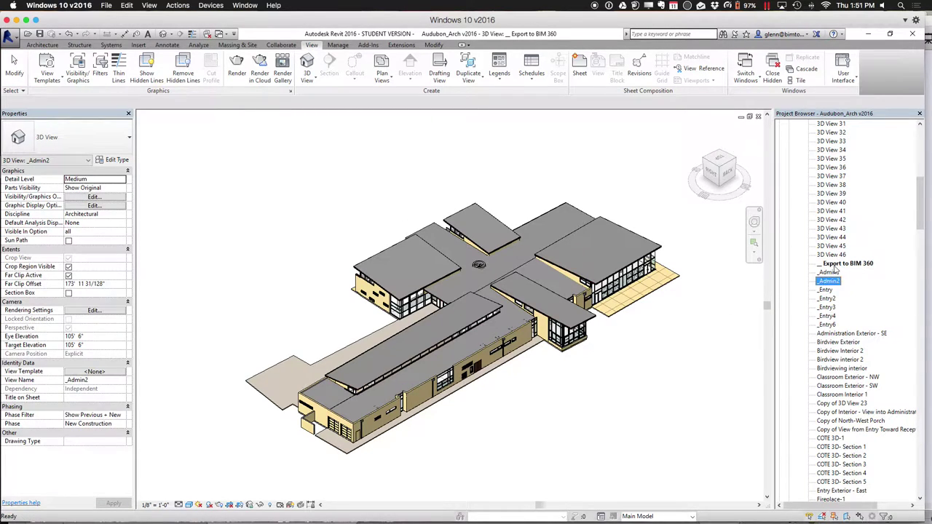
{"action": "left_click", "coordinate": [836, 265]}
{"action": "left_click", "coordinate": [682, 349]}
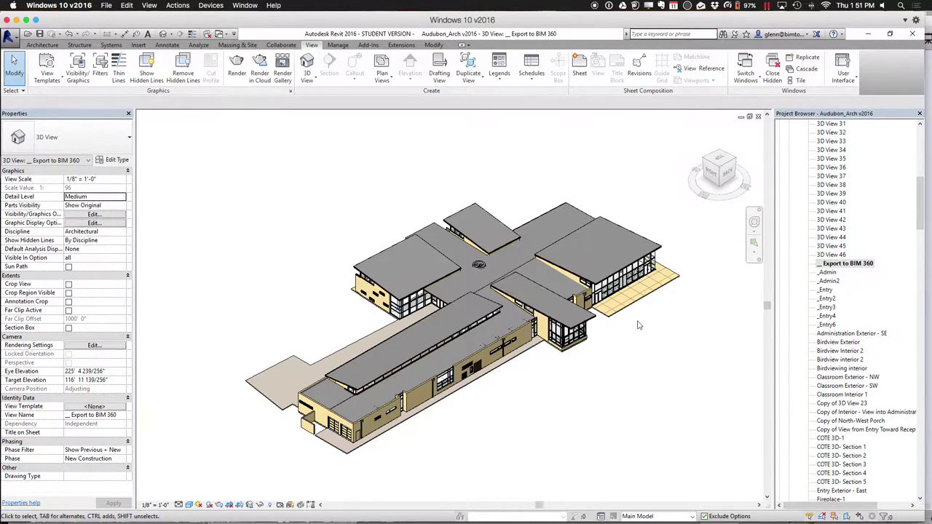
Run Glue from Add-Ins, choose the BIM 360 host and project Win 2016 - 220B Demo
{"action": "left_click", "coordinate": [369, 46]}
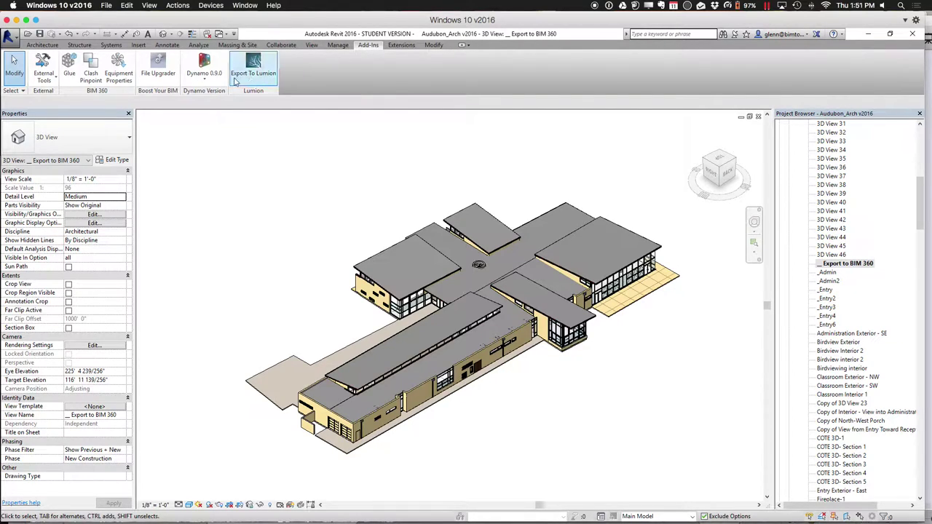
{"action": "left_click", "coordinate": [70, 75]}
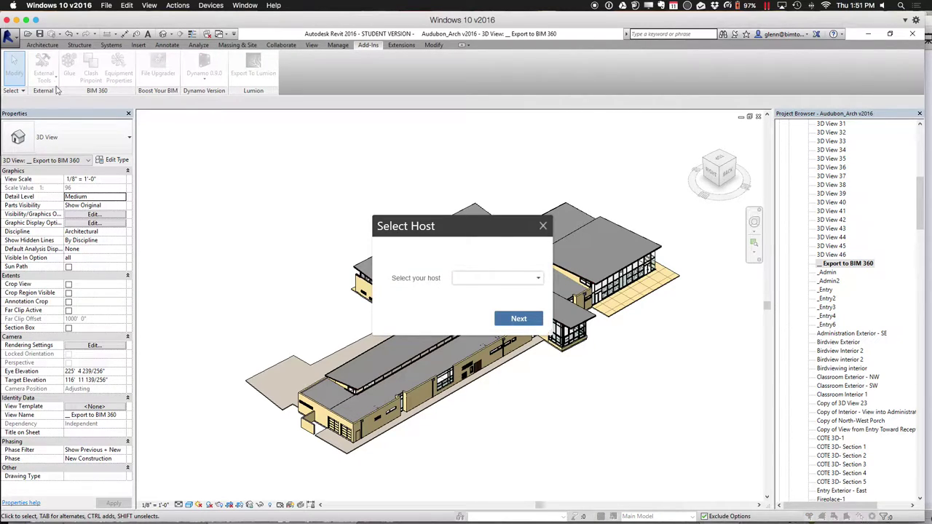
{"action": "left_click", "coordinate": [495, 278]}
{"action": "left_click", "coordinate": [494, 310]}
{"action": "left_click", "coordinate": [513, 318]}
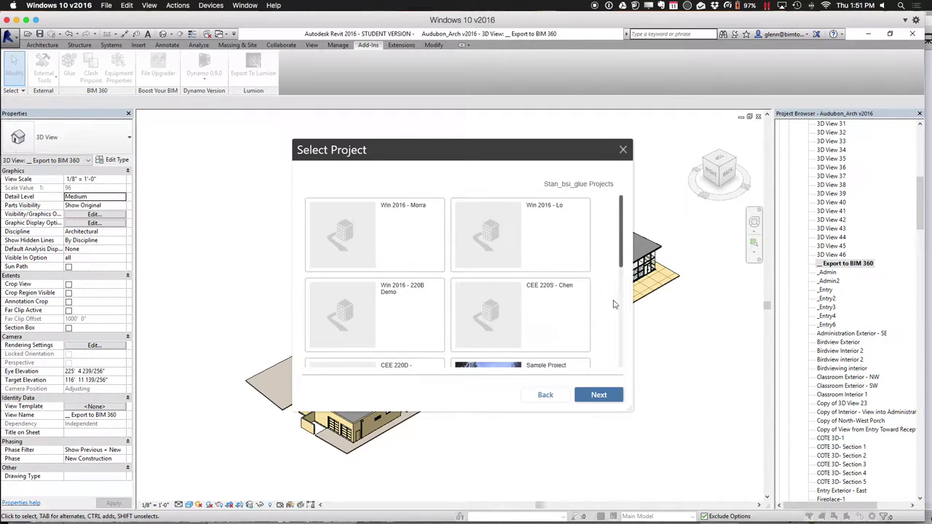
{"action": "left_click", "coordinate": [403, 322]}
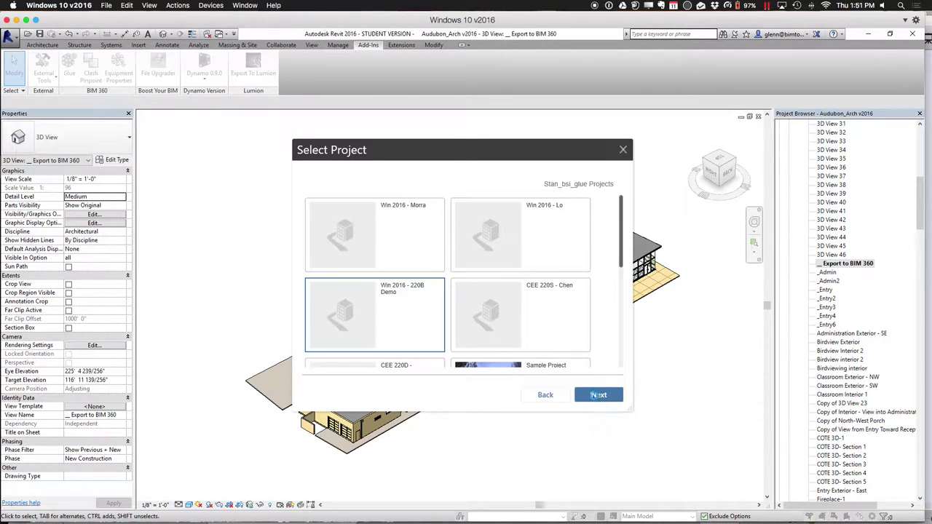
{"action": "left_click", "coordinate": [596, 396]}
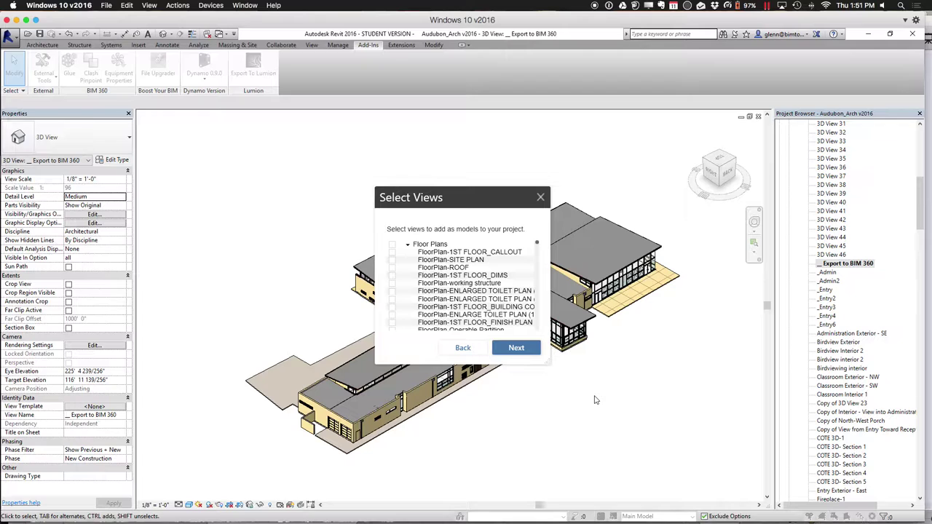
Collapse the Floor Plans, Elevations, Legends and Details groups, keep only Export to BIM 360 checked, and proceed
{"action": "scroll", "coordinate": [537, 248], "scroll_direction": "down", "scroll_amount": 10}
{"action": "left_click_drag", "start_coordinate": [537, 250], "coordinate": [538, 262]}
{"action": "scroll", "coordinate": [539, 261], "scroll_direction": "down", "scroll_amount": 15}
{"action": "scroll", "coordinate": [539, 256], "scroll_direction": "up", "scroll_amount": 20}
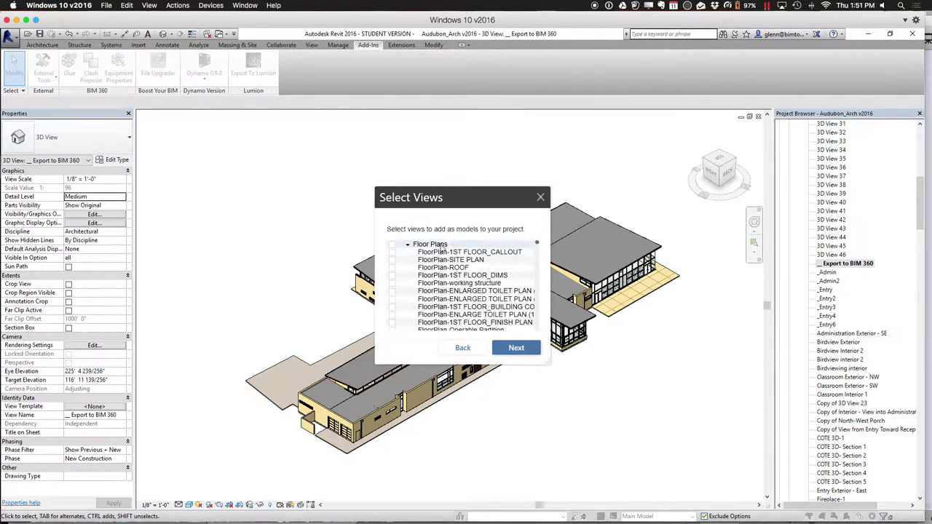
{"action": "left_click", "coordinate": [407, 245]}
{"action": "left_click", "coordinate": [412, 253]}
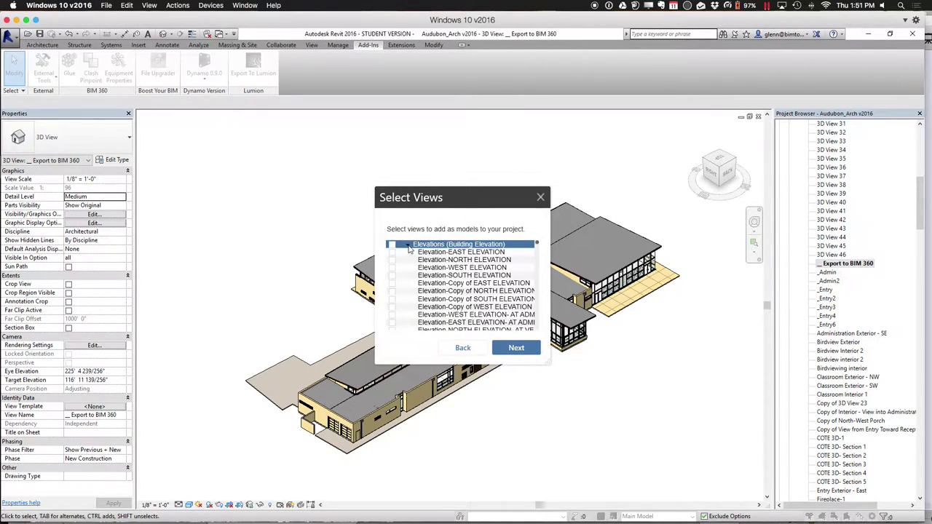
{"action": "left_click", "coordinate": [407, 245]}
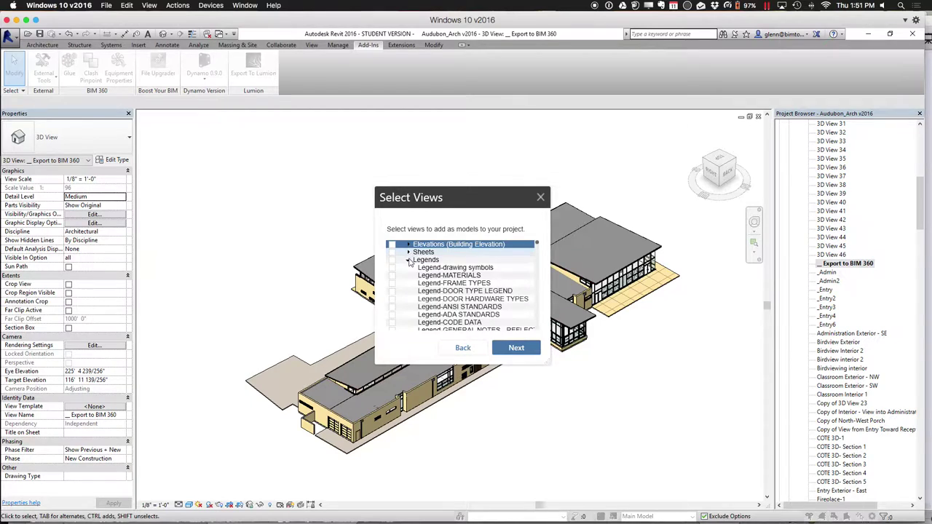
{"action": "left_click", "coordinate": [409, 260]}
{"action": "scroll", "coordinate": [409, 269], "scroll_direction": "down", "scroll_amount": 1}
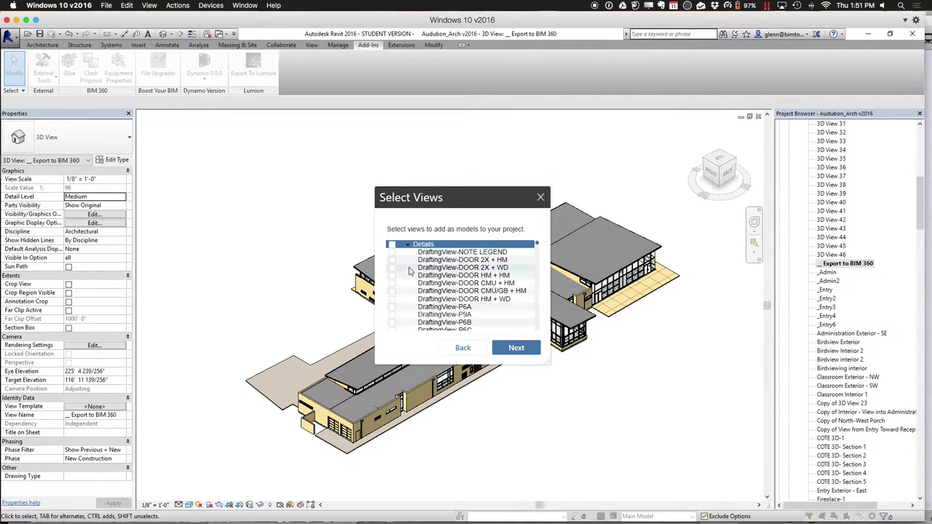
{"action": "left_click", "coordinate": [408, 248]}
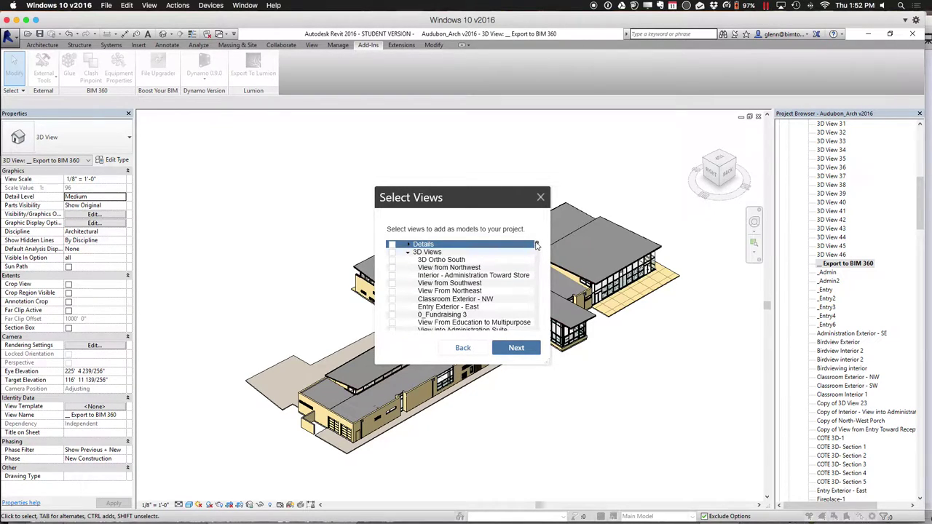
{"action": "left_click_drag", "start_coordinate": [536, 246], "coordinate": [537, 266]}
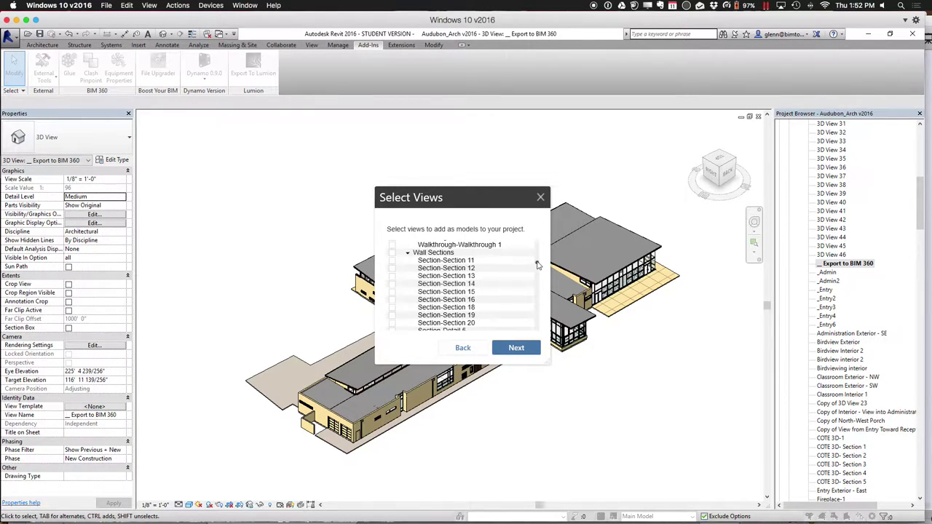
{"action": "scroll", "coordinate": [537, 266], "scroll_direction": "up", "scroll_amount": 2}
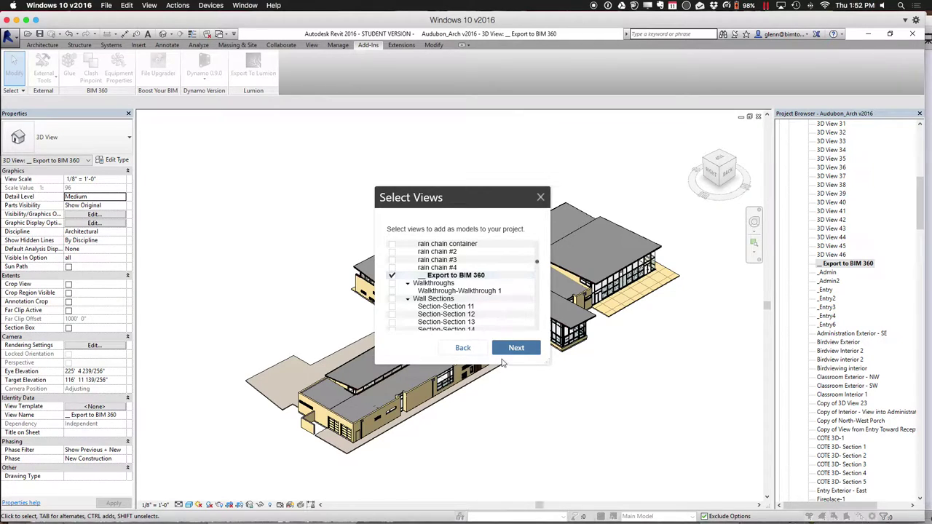
{"action": "left_click", "coordinate": [508, 347]}
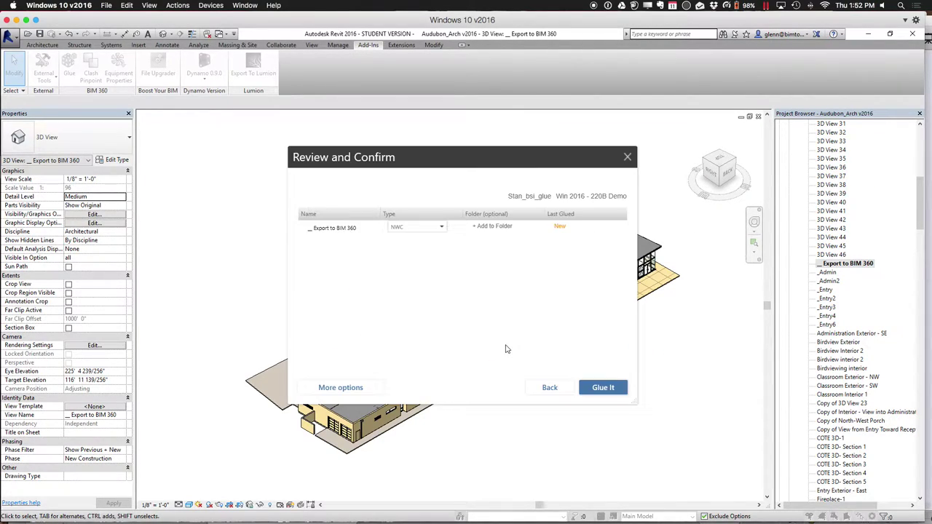
Replace the model name 'Export to BIM 360' with 'Arch Model 160211'
{"action": "double_click", "coordinate": [360, 228]}
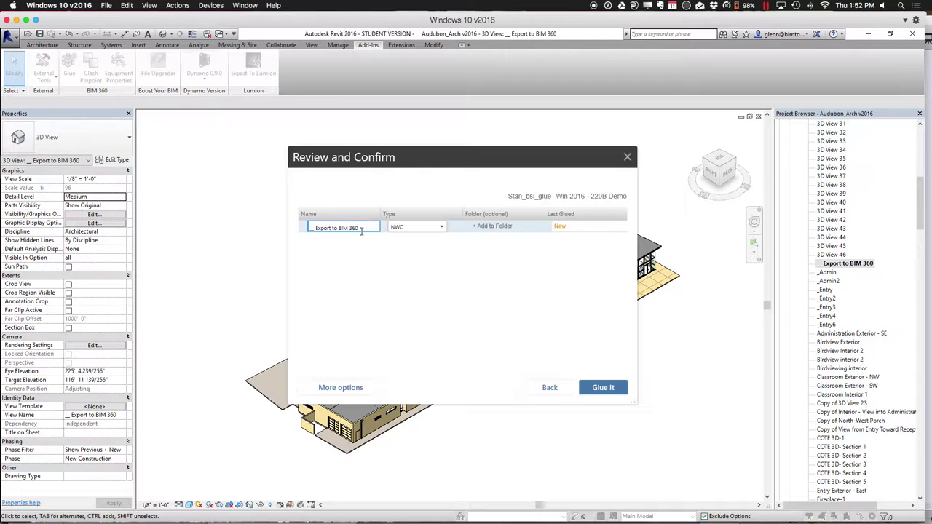
{"action": "left_click_drag", "start_coordinate": [360, 230], "coordinate": [301, 232]}
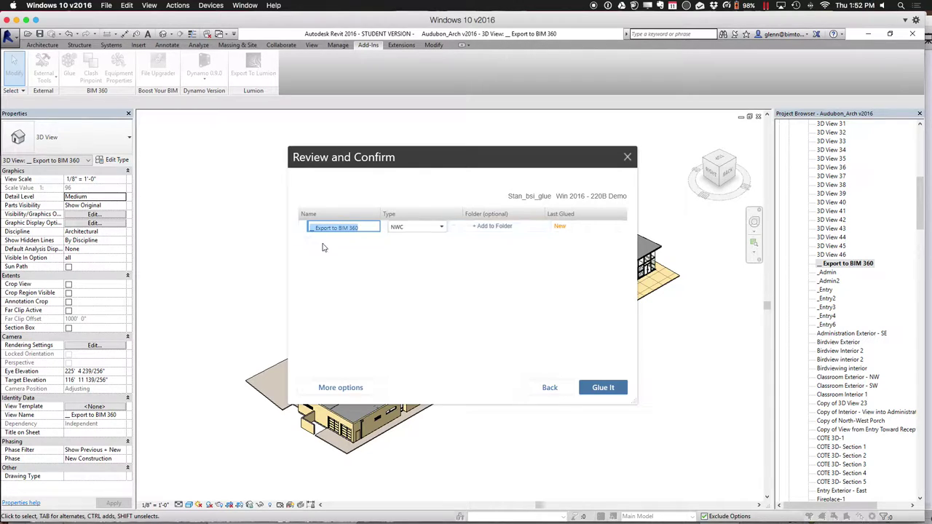
{"action": "type", "text": "Arch Model"}
{"action": "type", "text": "160211211"}
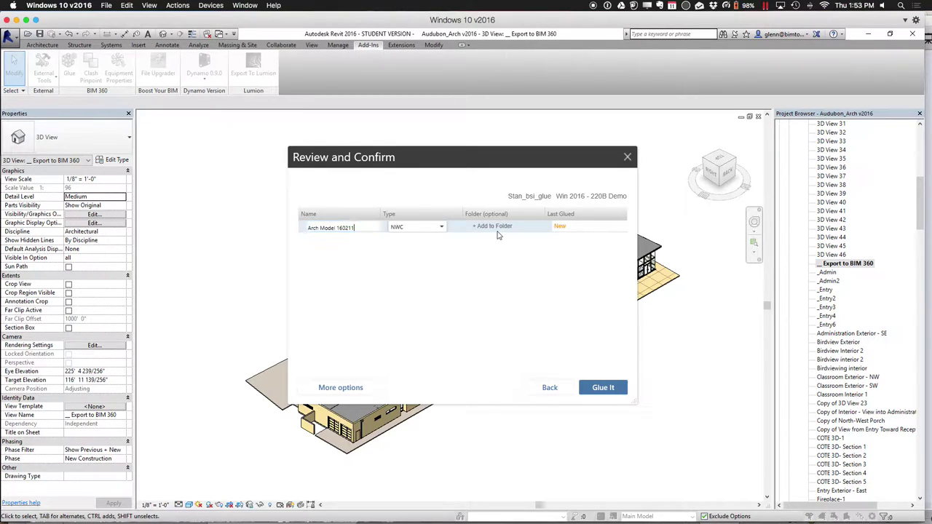
Make a new 'Audubon Center' folder inside Models and choose it as the model's location
{"action": "left_click", "coordinate": [481, 227]}
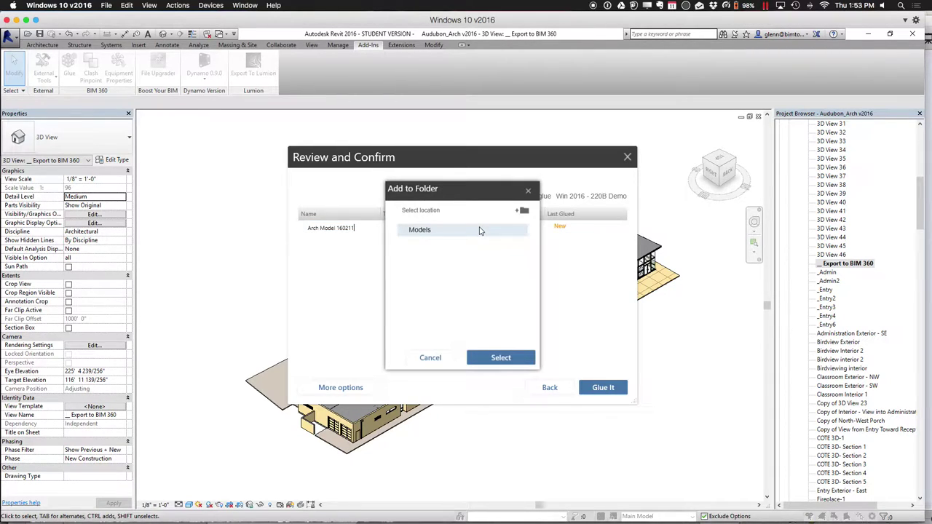
{"action": "left_click", "coordinate": [522, 210]}
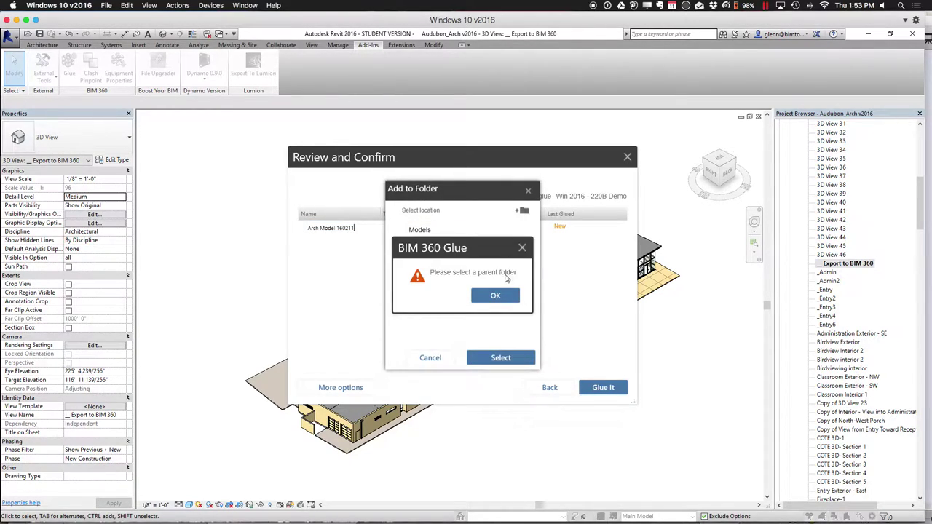
{"action": "left_click", "coordinate": [494, 296]}
{"action": "left_click", "coordinate": [428, 229]}
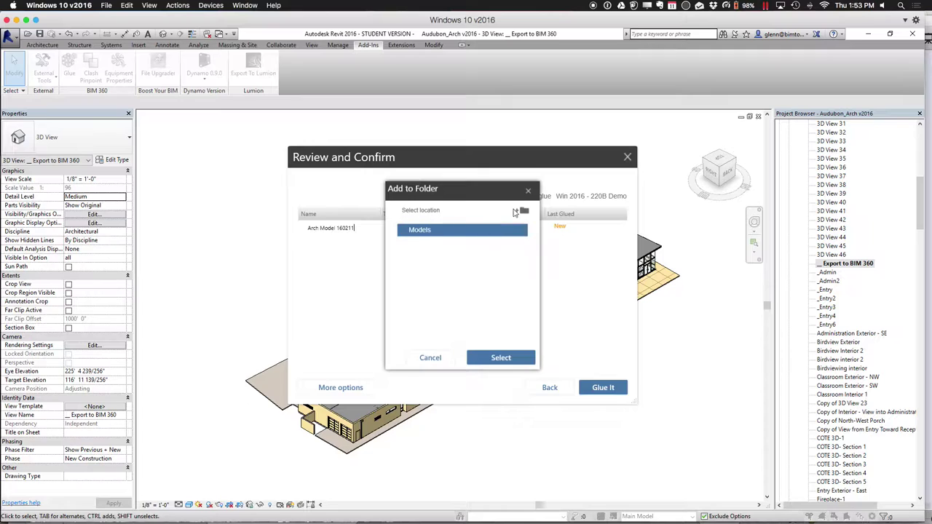
{"action": "left_click", "coordinate": [521, 210]}
{"action": "left_click", "coordinate": [467, 244]}
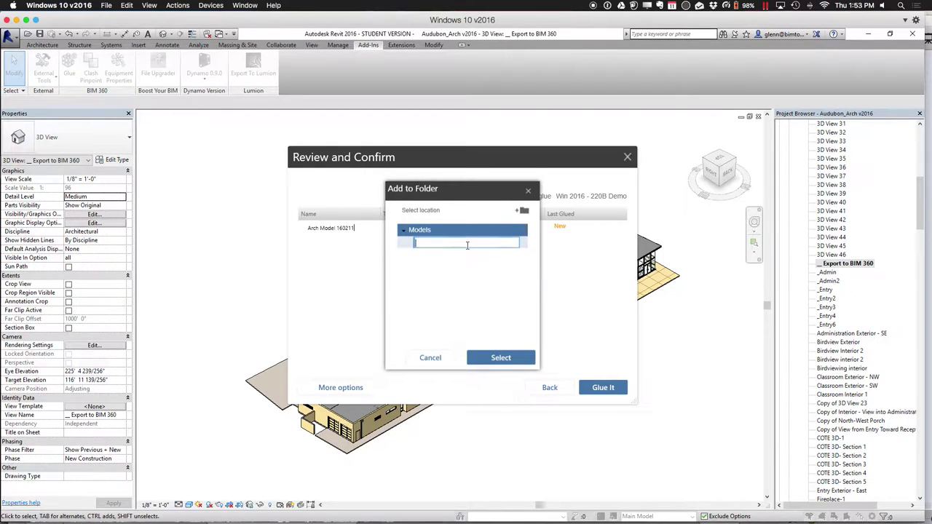
{"action": "type", "text": "Audubon "}
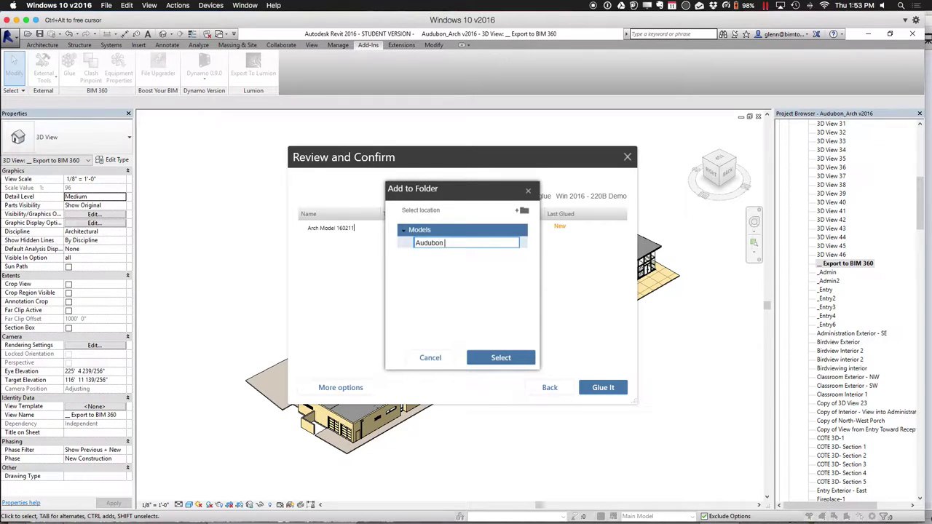
{"action": "type", "text": "Center"}
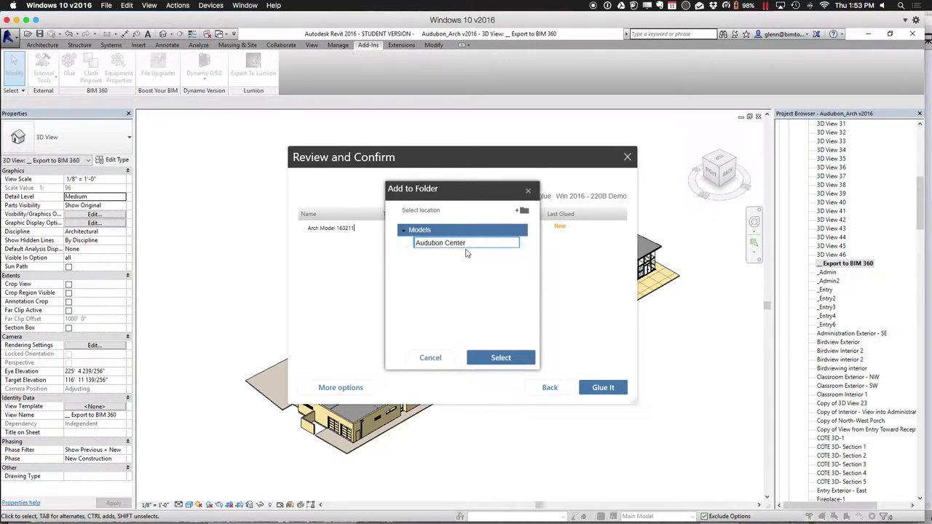
{"action": "key", "text": "Return"}
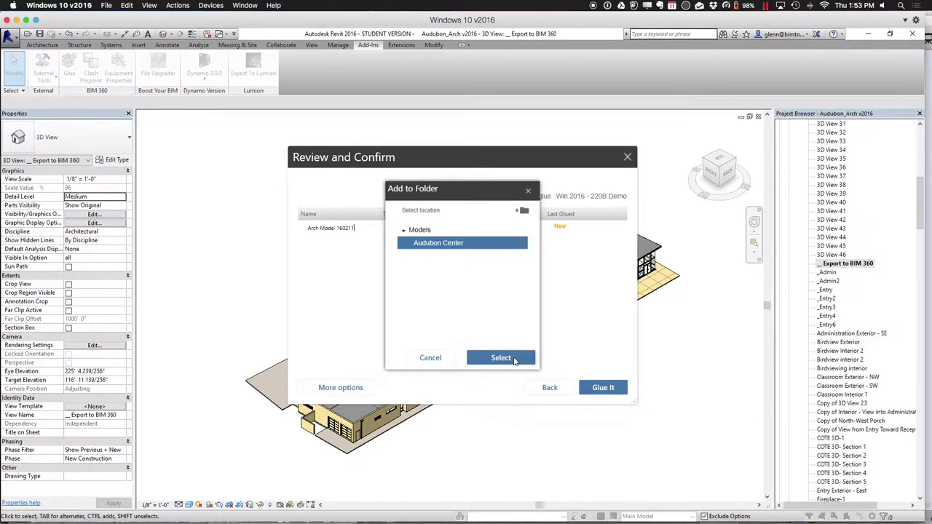
{"action": "left_click", "coordinate": [513, 360]}
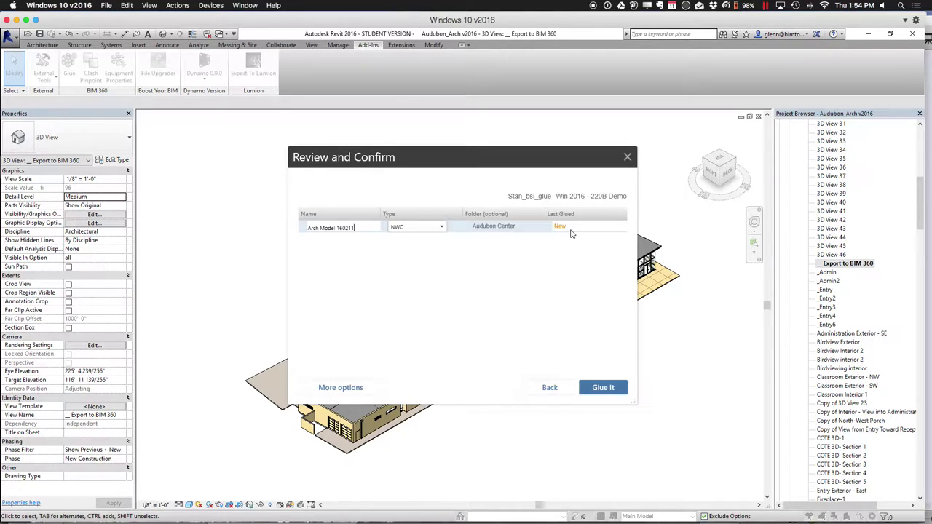
Trim the date digits so the name reads 'Arch Model', then glue it to BIM 360
{"action": "left_click", "coordinate": [370, 229]}
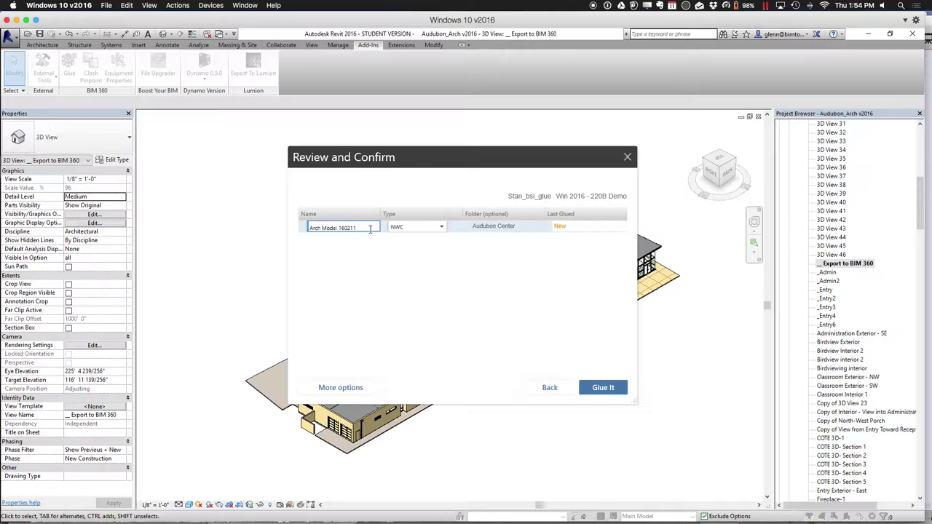
{"action": "key", "text": "BackSpace"}
{"action": "key", "text": "BackSpace"}
{"action": "key", "text": "BackSpace"}
{"action": "key", "text": "BackSpace"}
{"action": "key", "text": "BackSpace"}
{"action": "key", "text": "BackSpace"}
{"action": "key", "text": "BackSpace"}
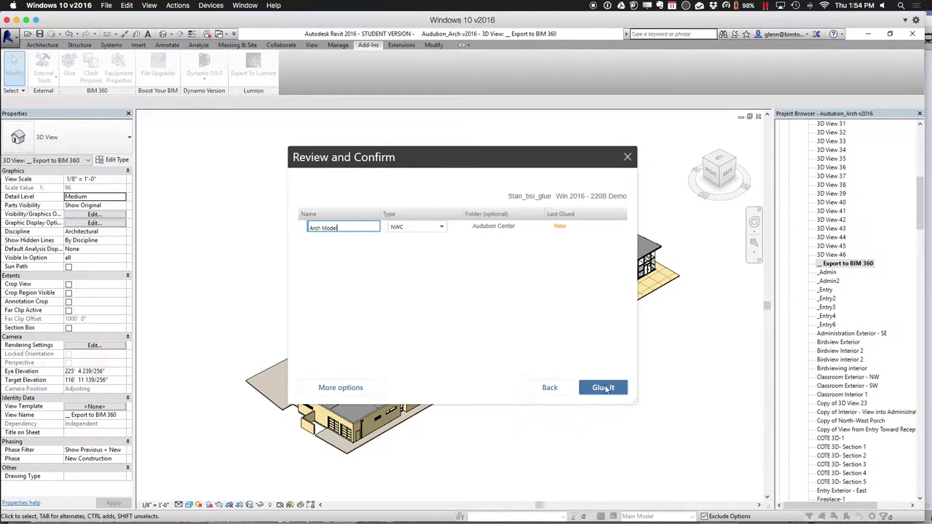
{"action": "left_click", "coordinate": [603, 388]}
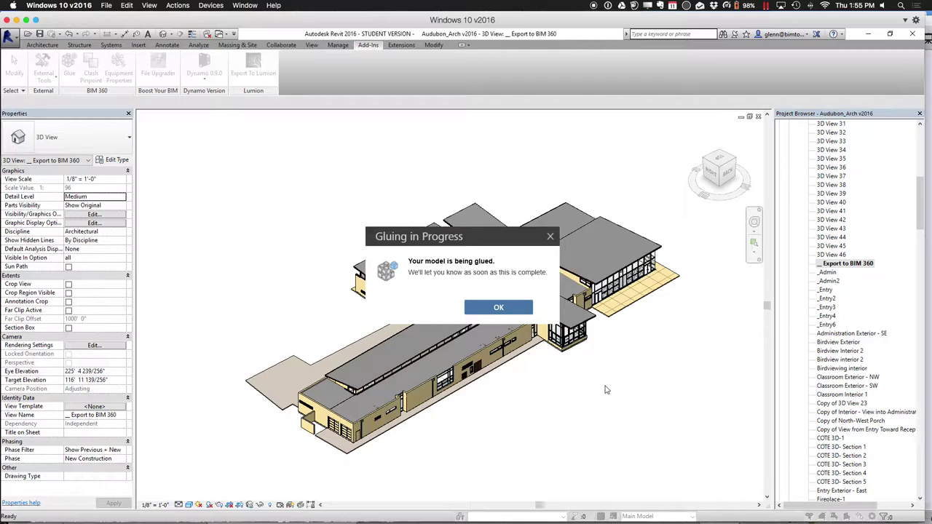
Acknowledge the Gluing in Progress and Gluing Complete notices for Arch Model
{"action": "left_click", "coordinate": [522, 311]}
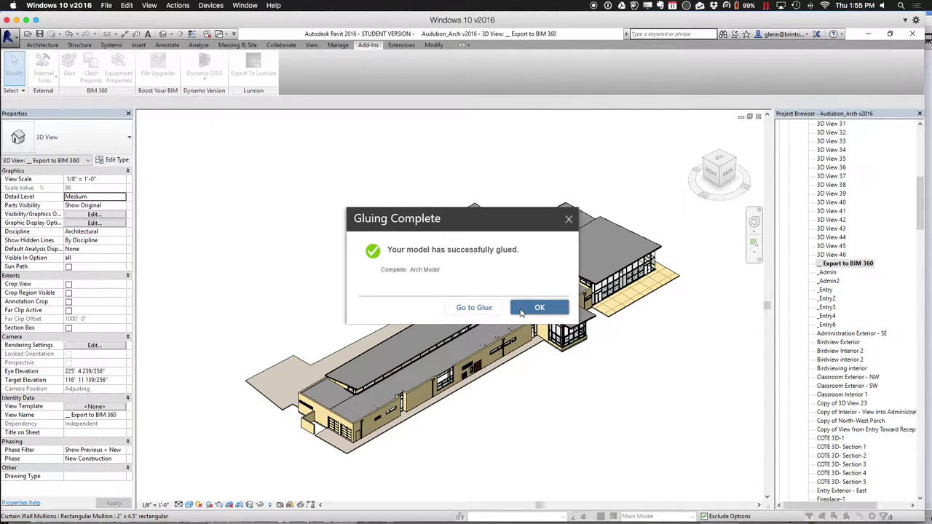
{"action": "left_click", "coordinate": [521, 313]}
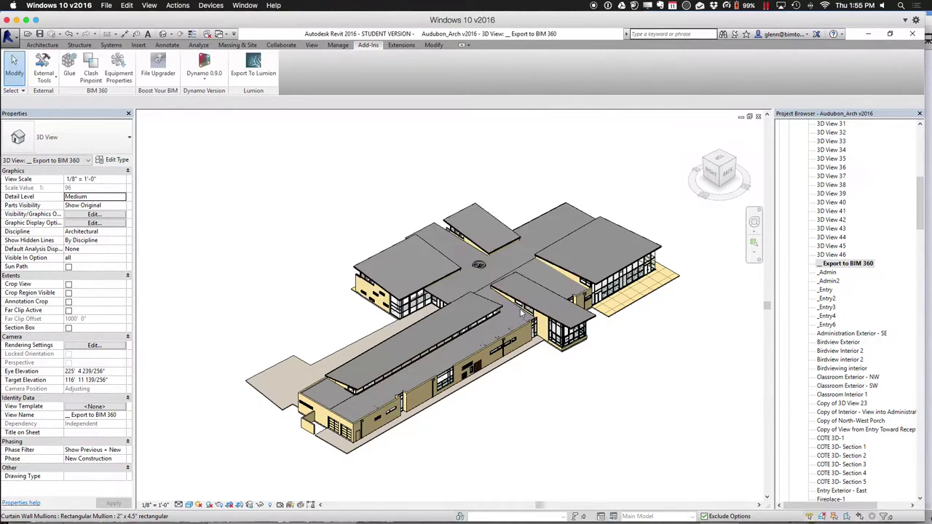
Close the architectural views without saving, then open the Audubon_Structure v2016 project
{"action": "left_click", "coordinate": [760, 120]}
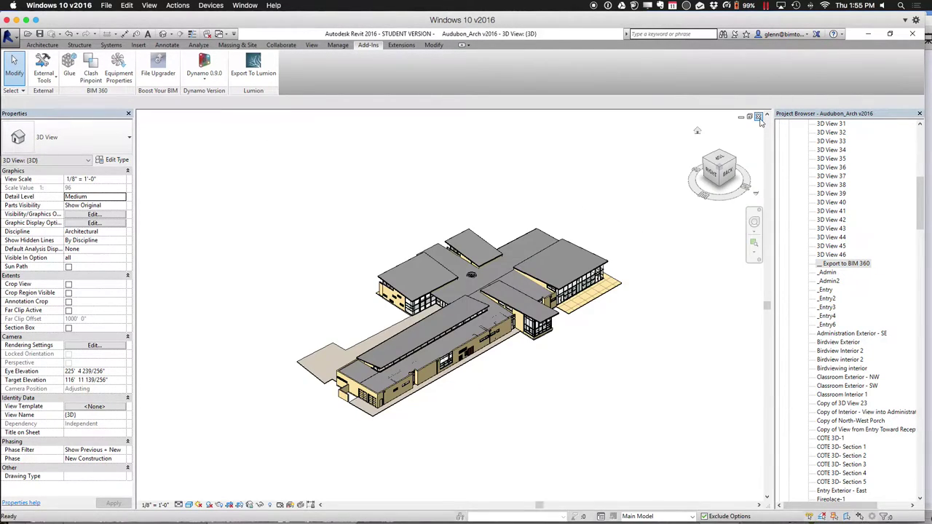
{"action": "left_click", "coordinate": [759, 119]}
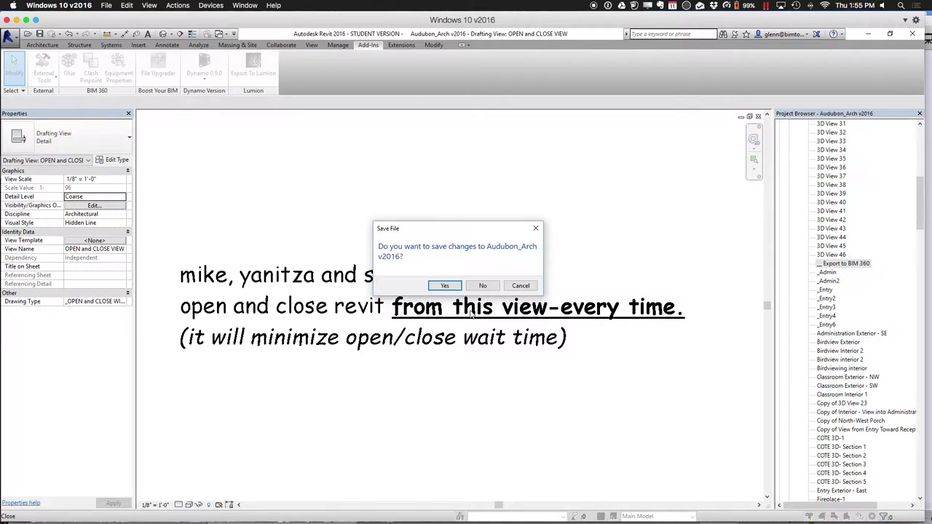
{"action": "left_click", "coordinate": [480, 285]}
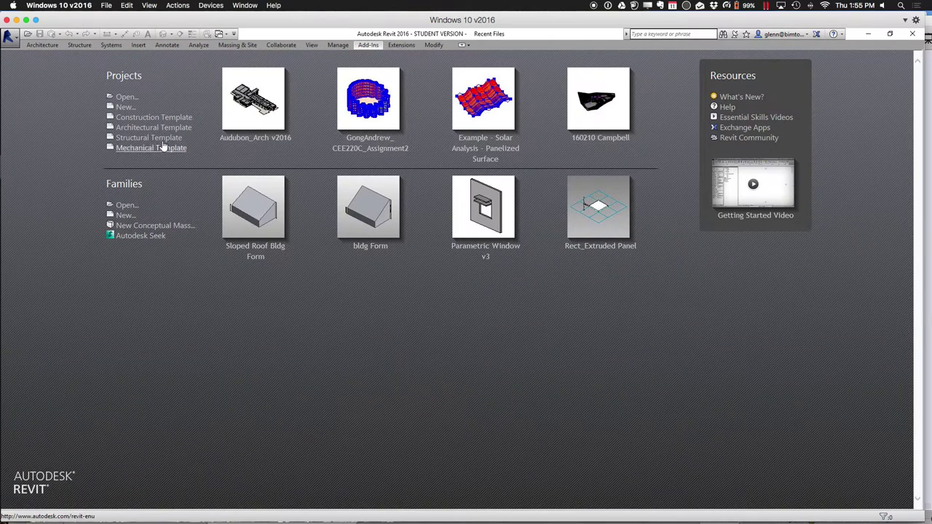
{"action": "left_click", "coordinate": [125, 97]}
{"action": "double_click", "coordinate": [273, 167]}
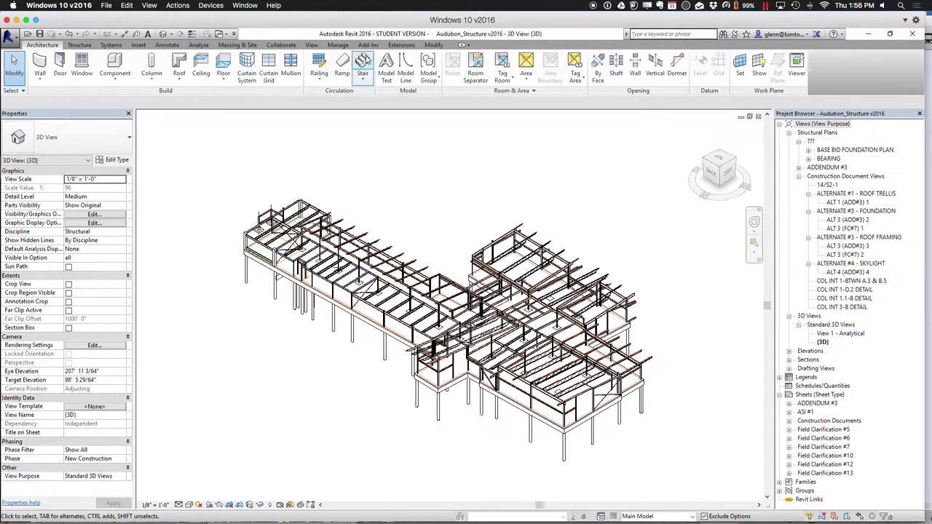
Start a BIM 360 Glue upload from Add-Ins and add the structural {3D} view
{"action": "left_click", "coordinate": [369, 44]}
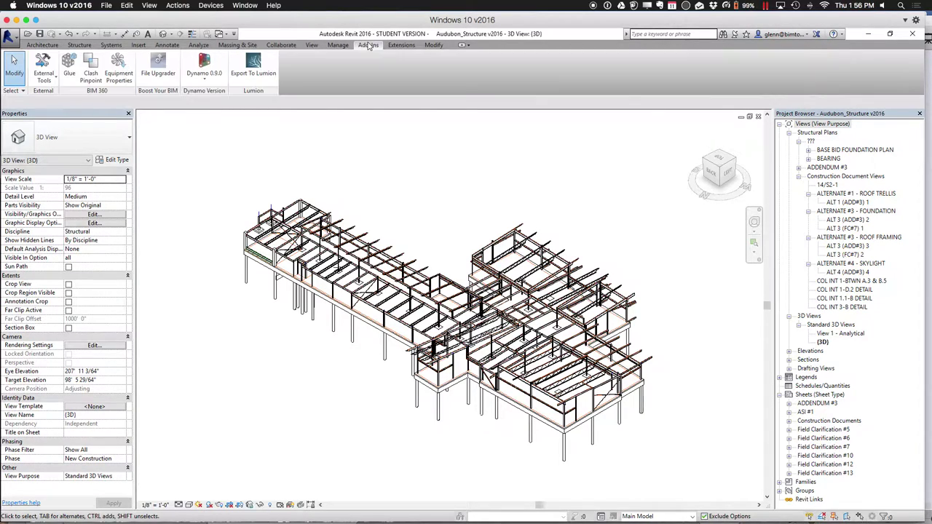
{"action": "left_click", "coordinate": [67, 70]}
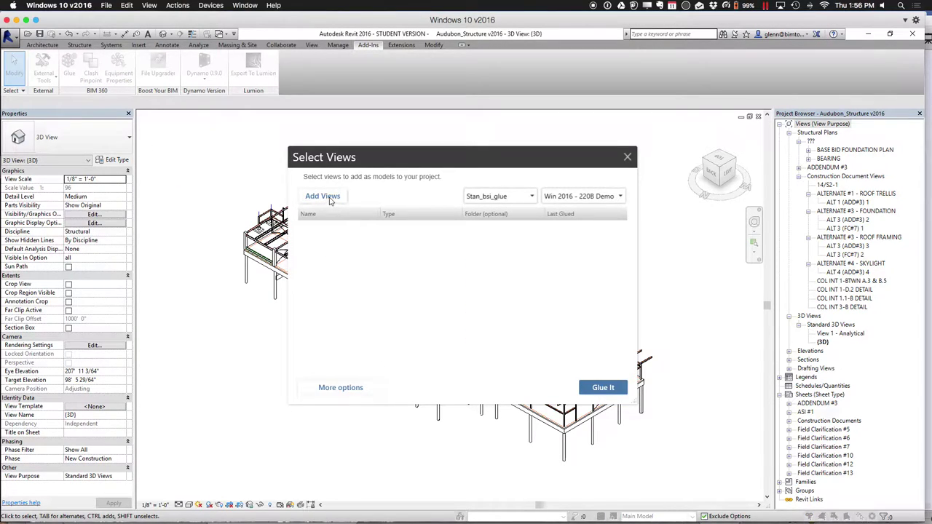
{"action": "left_click", "coordinate": [330, 198]}
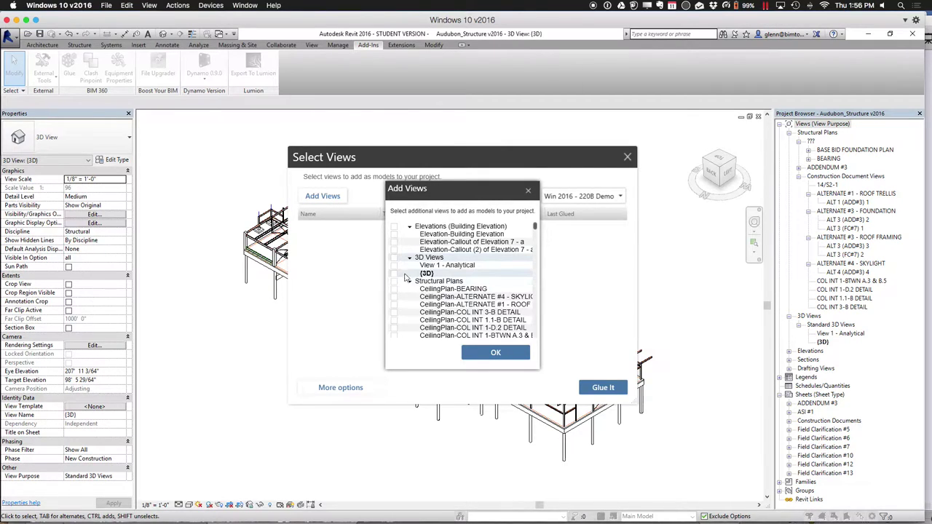
{"action": "left_click", "coordinate": [394, 273]}
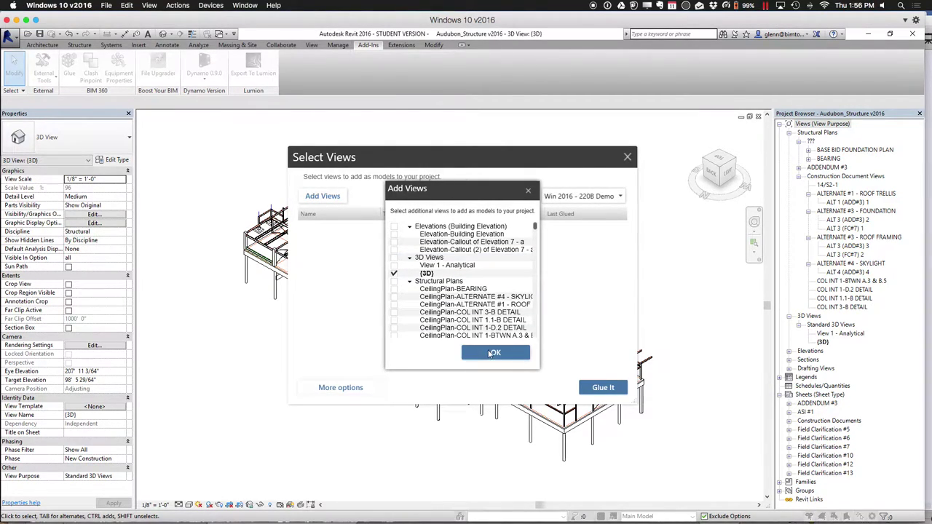
{"action": "left_click", "coordinate": [490, 352]}
Rename the {3D} entry to 'Struct Model' and bring up the Add to Folder choice
{"action": "left_click", "coordinate": [348, 228]}
{"action": "key", "text": "ctrl+a"}
{"action": "type", "text": "Struct Model"}
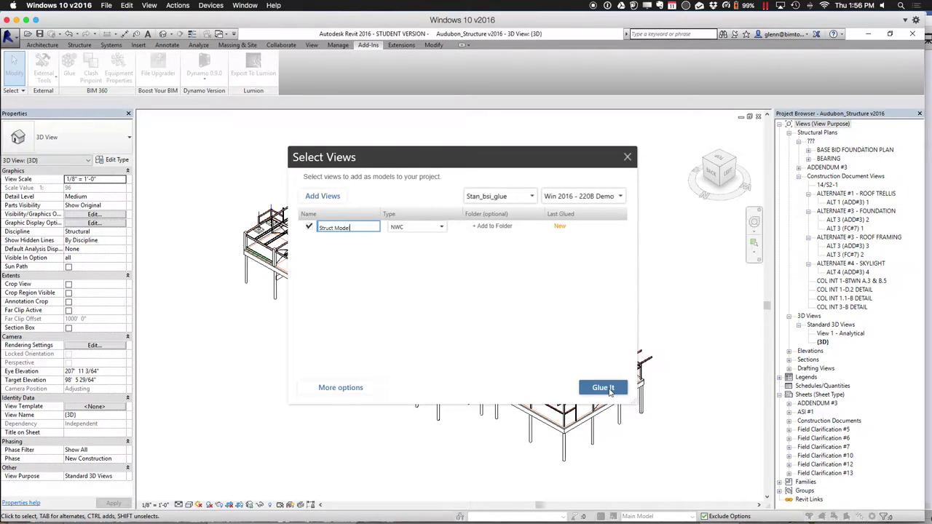
{"action": "left_click", "coordinate": [604, 388]}
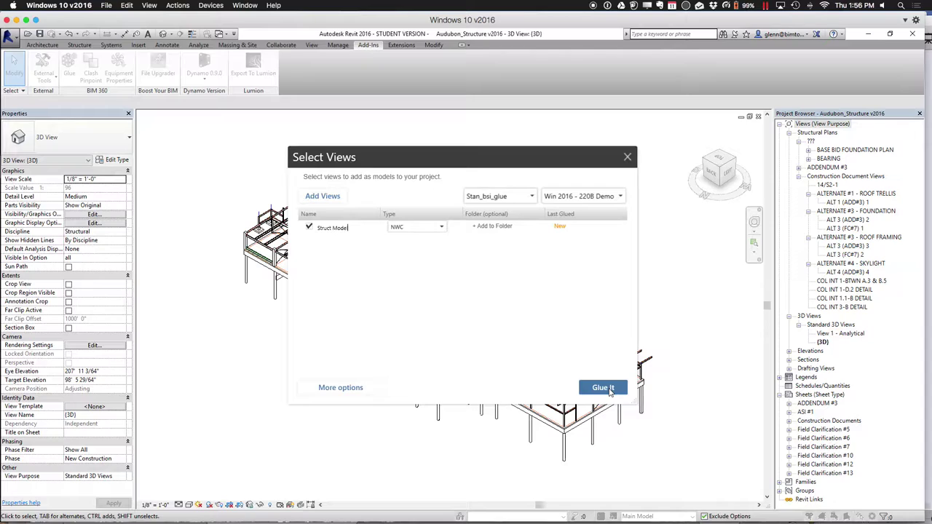
{"action": "left_click", "coordinate": [505, 228]}
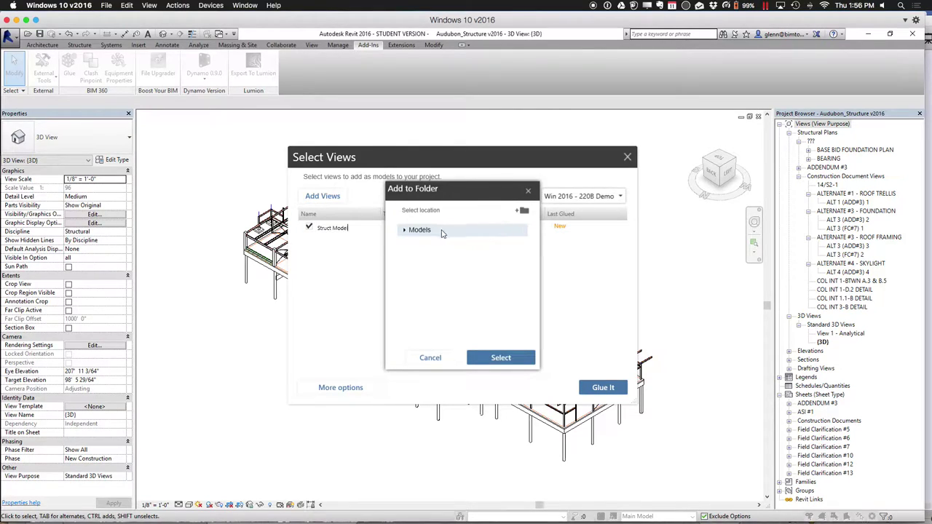
Put Struct Model in the Models > Audubon Center folder and glue it
{"action": "left_click", "coordinate": [405, 230]}
{"action": "left_click", "coordinate": [433, 243]}
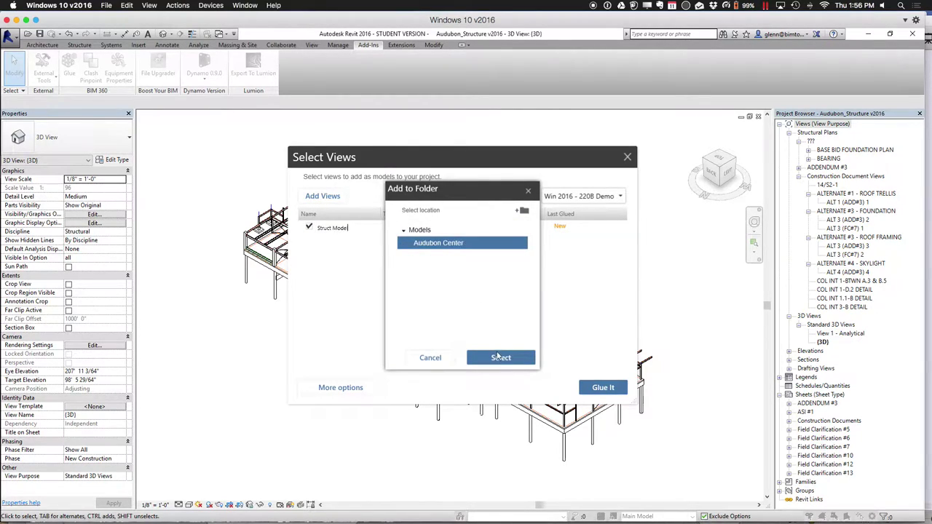
{"action": "left_click", "coordinate": [499, 357]}
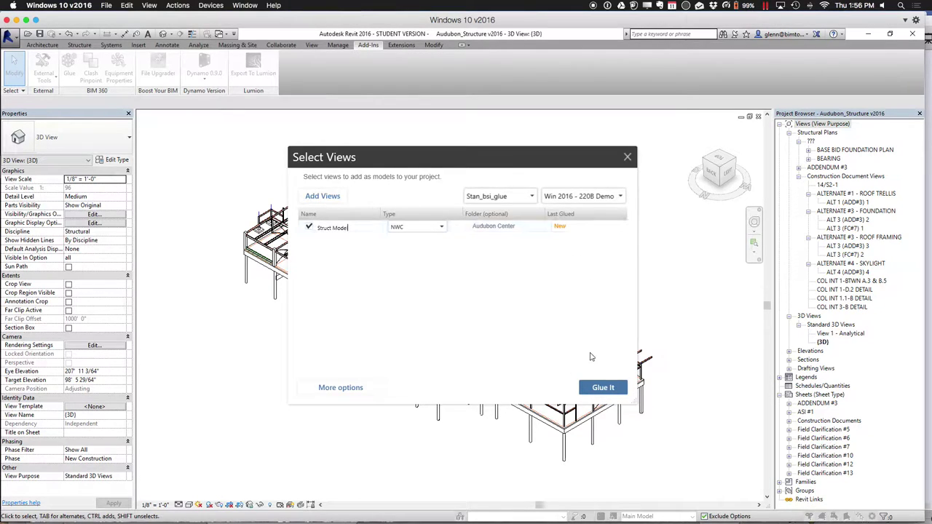
{"action": "left_click", "coordinate": [596, 387]}
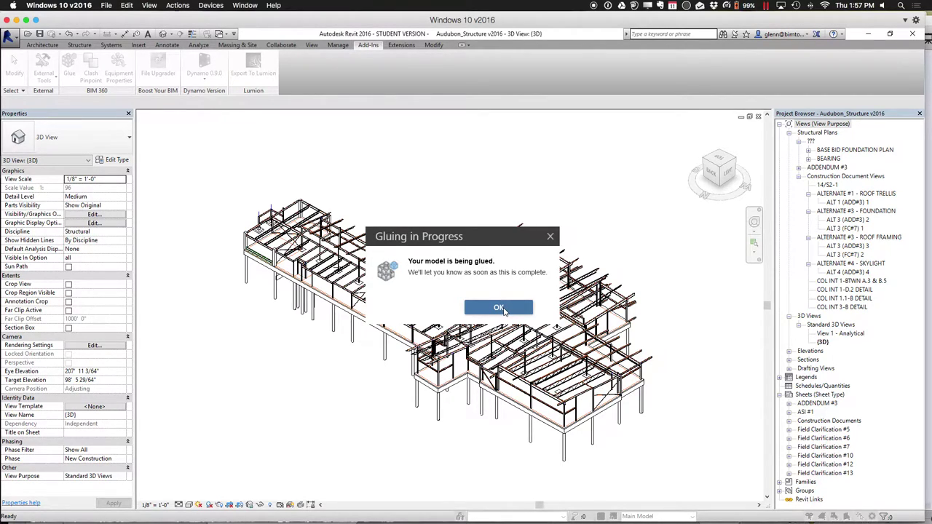
Dismiss the Gluing in Progress and Gluing Complete notices for Struct Model
{"action": "left_click", "coordinate": [500, 308]}
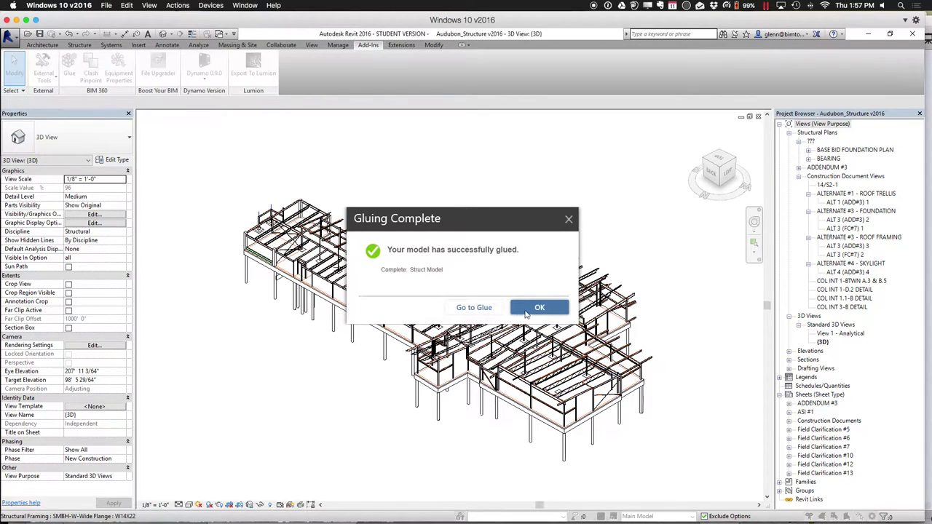
{"action": "left_click", "coordinate": [538, 308]}
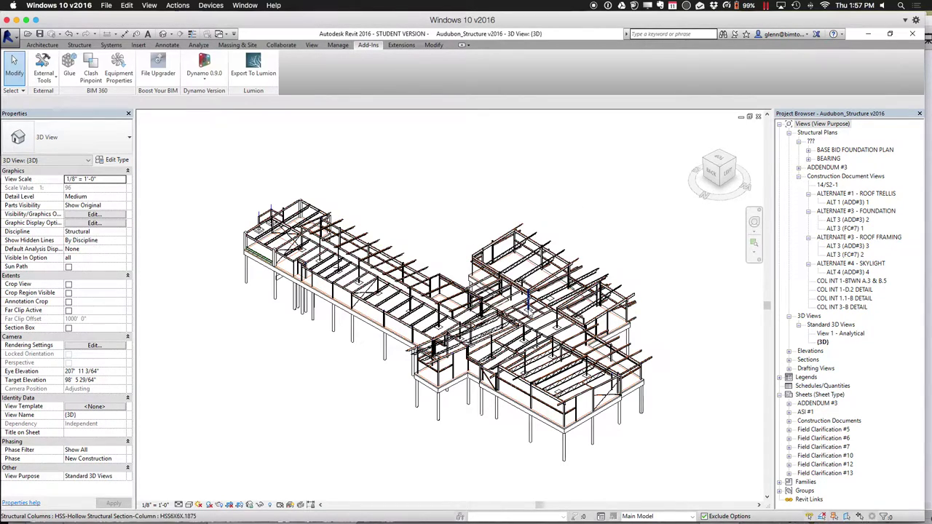
Minimize Revit and scroll the Stan_Bsi_Glue project list down to the Win 2016 projects
{"action": "left_click", "coordinate": [871, 35]}
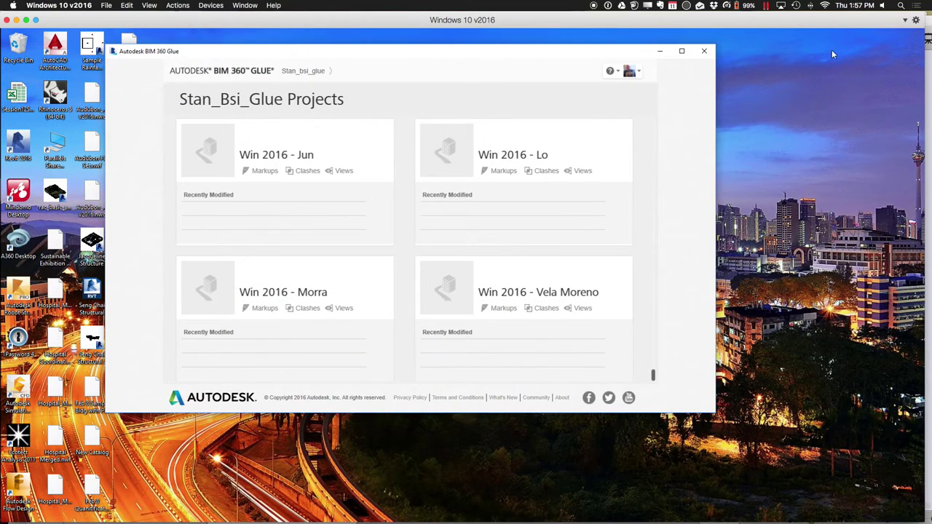
{"action": "scroll", "coordinate": [575, 293], "scroll_direction": "up", "scroll_amount": 10}
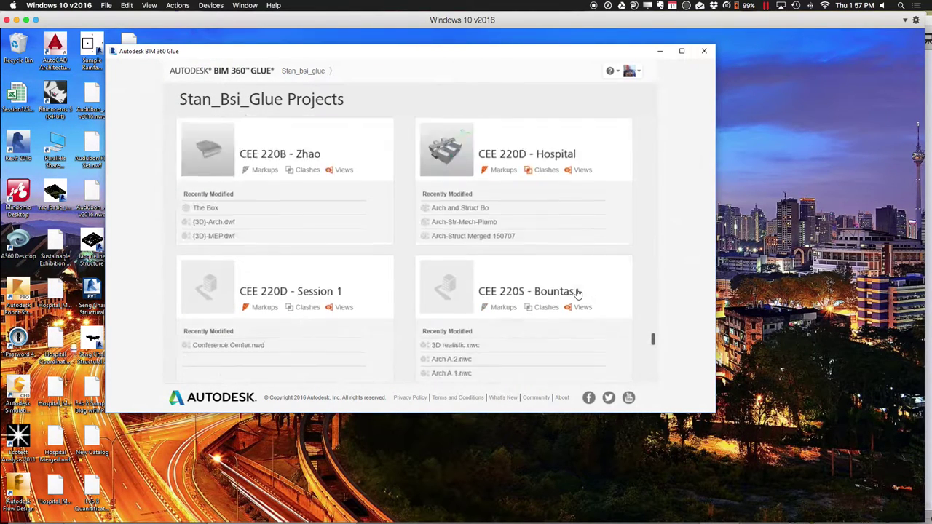
{"action": "scroll", "coordinate": [577, 294], "scroll_direction": "down", "scroll_amount": 10}
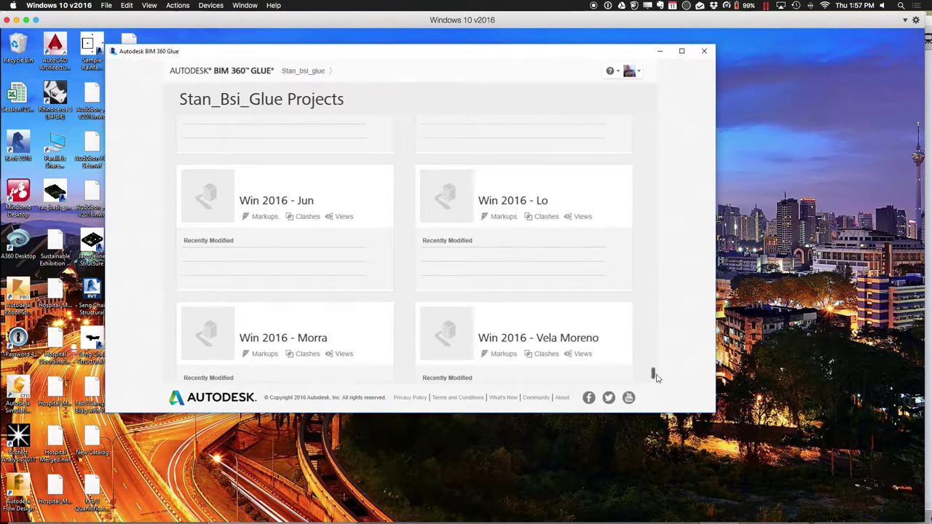
{"action": "left_click_drag", "start_coordinate": [653, 374], "coordinate": [654, 363]}
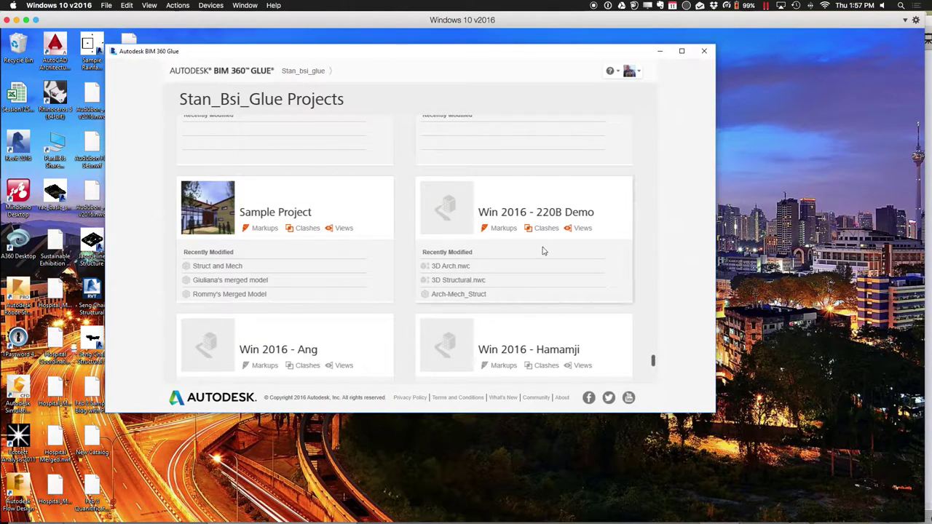
{"action": "left_click_drag", "start_coordinate": [651, 360], "coordinate": [654, 386]}
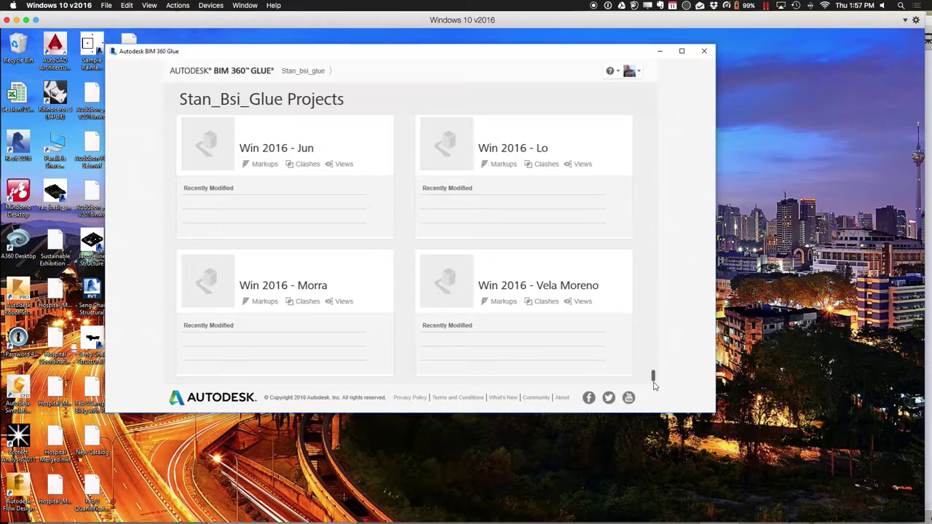
Refresh the Stan_Bsi_Glue hub's project list and scroll down to the Win 2016 - Ang project
{"action": "left_click", "coordinate": [309, 72]}
{"action": "left_click", "coordinate": [309, 73]}
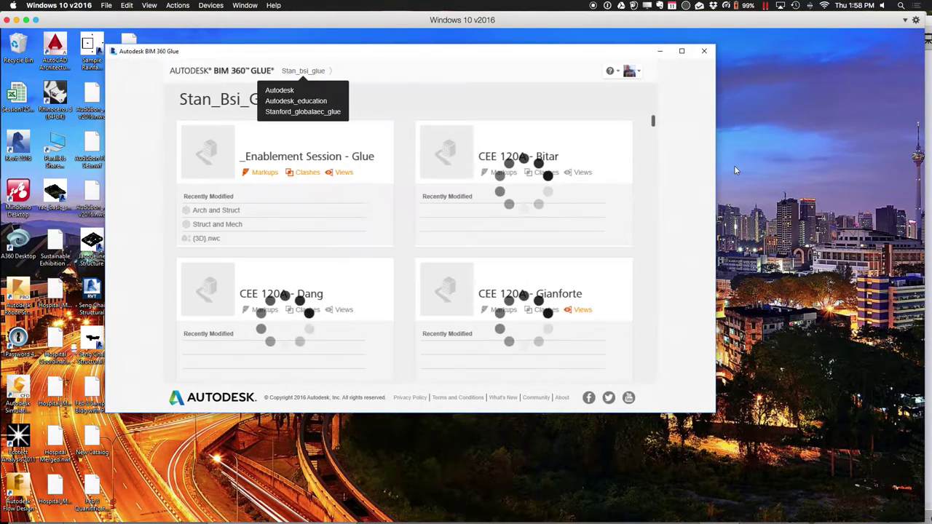
{"action": "left_click_drag", "start_coordinate": [658, 193], "coordinate": [651, 384]}
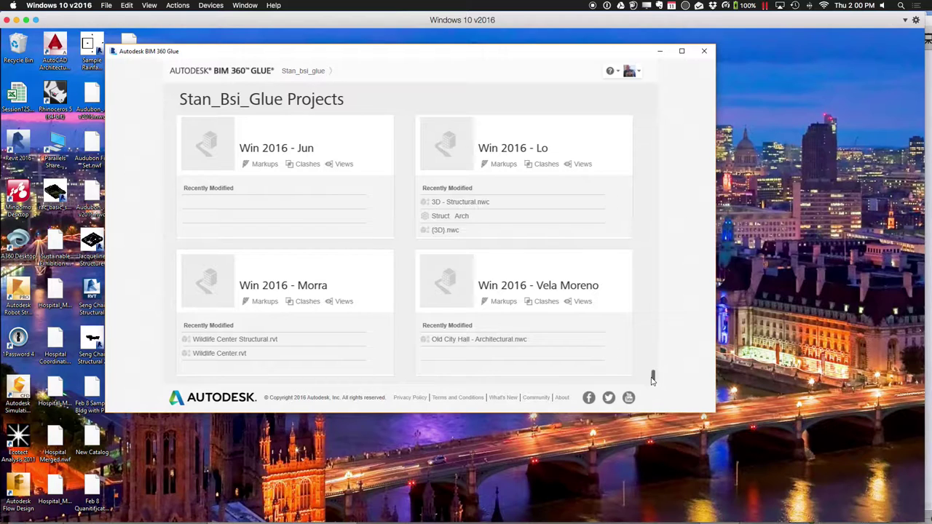
{"action": "left_click_drag", "start_coordinate": [654, 377], "coordinate": [658, 391]}
{"action": "left_click", "coordinate": [323, 75]}
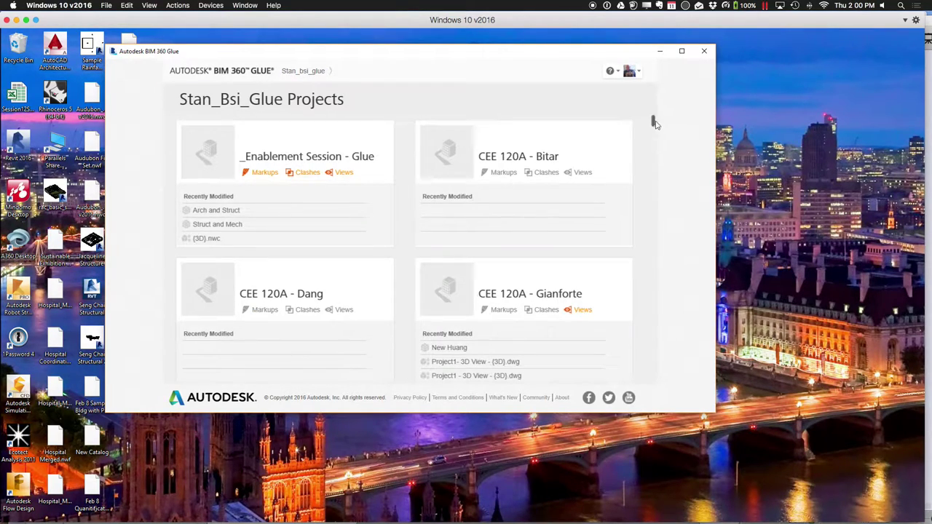
{"action": "left_click_drag", "start_coordinate": [653, 122], "coordinate": [653, 369]}
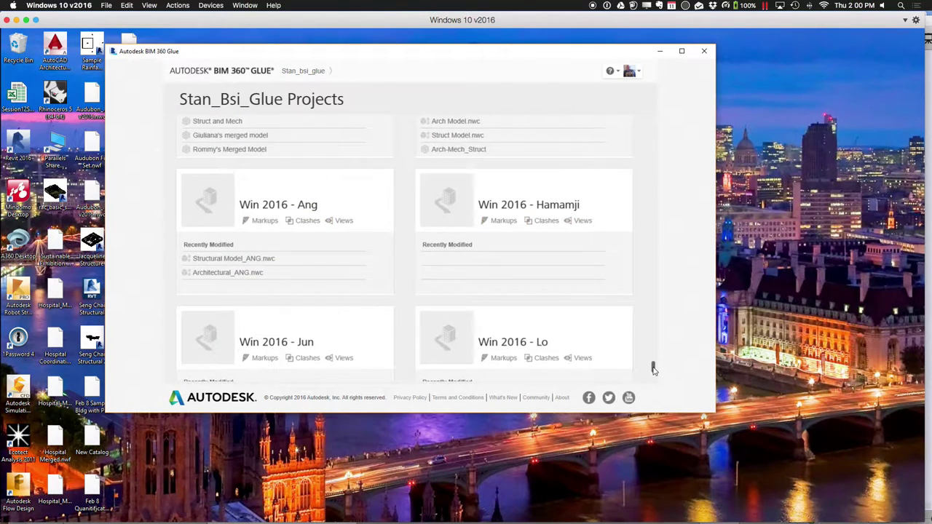
{"action": "left_click_drag", "start_coordinate": [653, 369], "coordinate": [653, 374]}
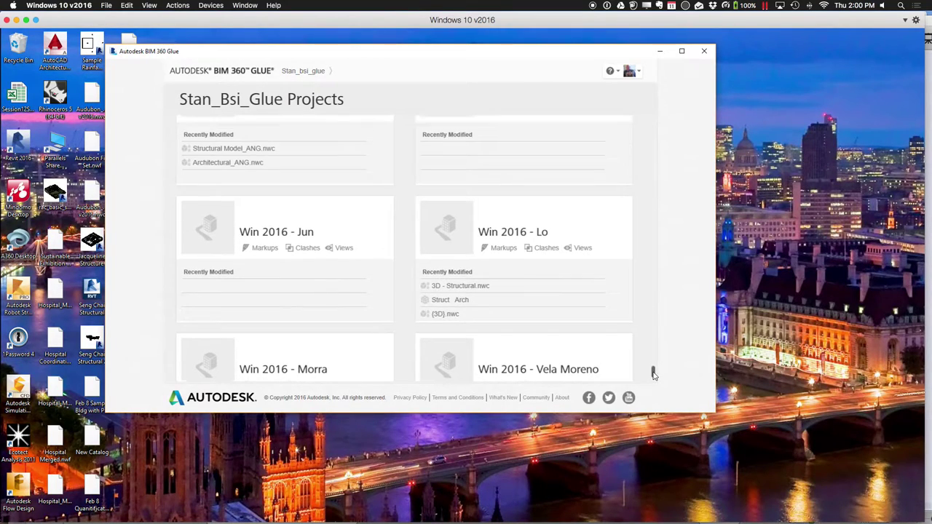
{"action": "left_click", "coordinate": [309, 72]}
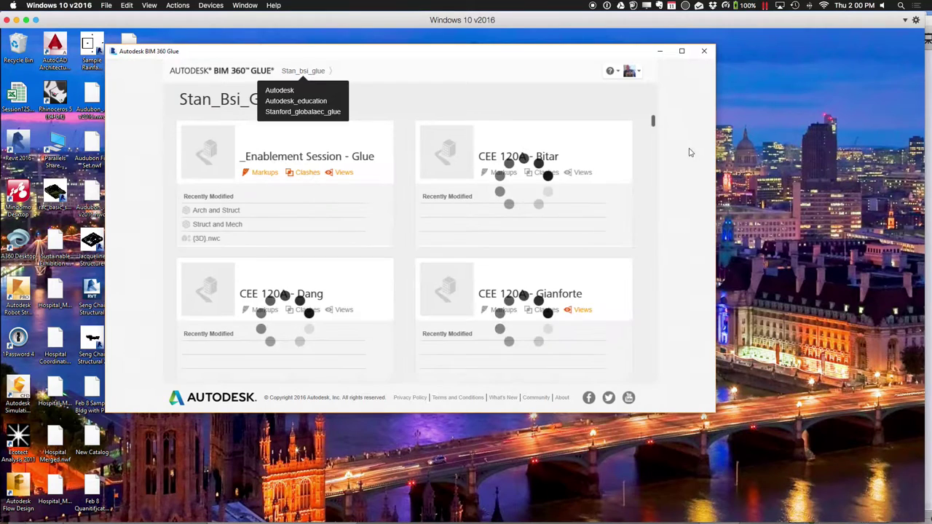
{"action": "left_click_drag", "start_coordinate": [653, 125], "coordinate": [652, 375]}
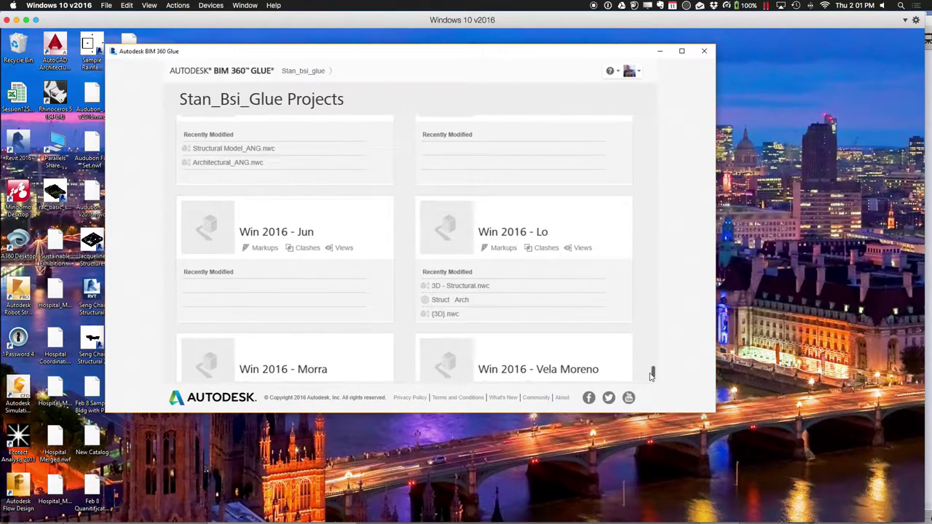
{"action": "left_click_drag", "start_coordinate": [652, 376], "coordinate": [650, 369]}
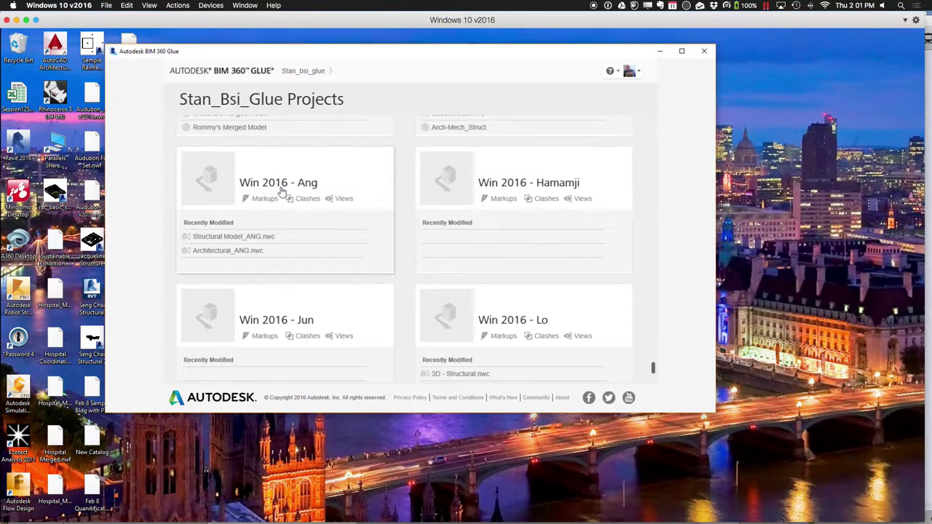
Open the Win 2016 - Ang project and load Structural Model_ANG.nwc into the 3D viewer
{"action": "left_click", "coordinate": [283, 191]}
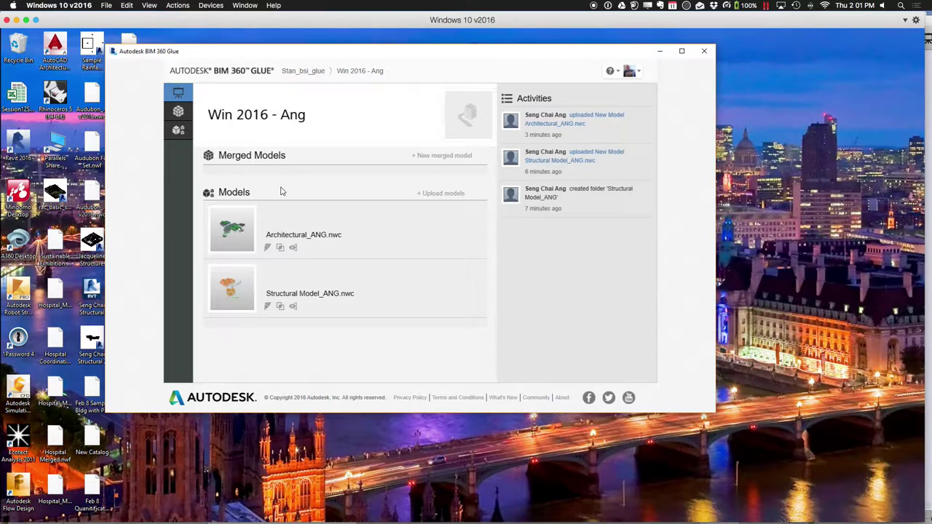
{"action": "left_click", "coordinate": [339, 293]}
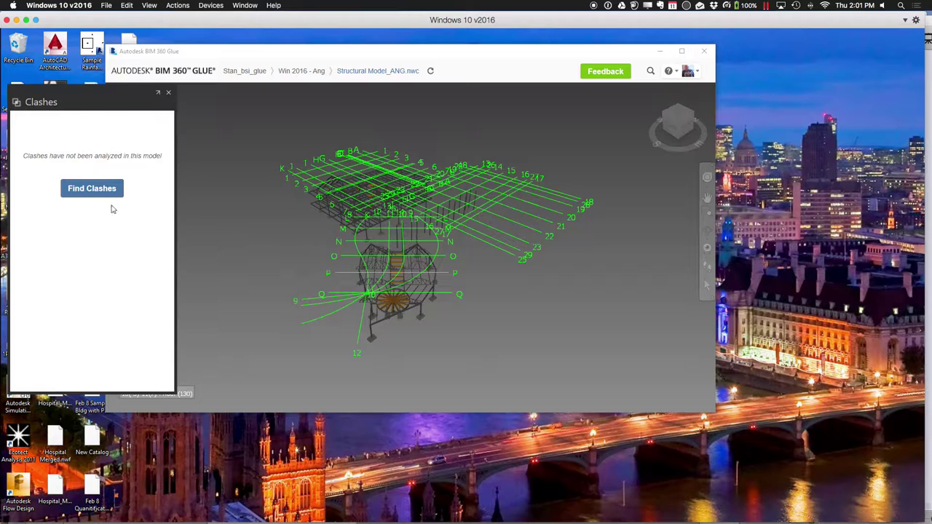
Close the Clashes panel, orbit and zoom onto the stairs, then return to Win 2016 - Ang
{"action": "left_click", "coordinate": [169, 95]}
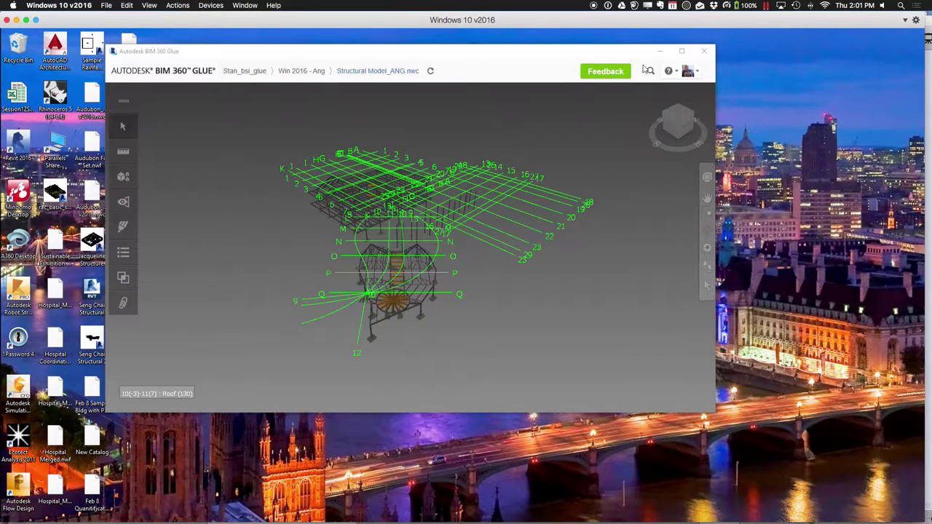
{"action": "left_click", "coordinate": [682, 52]}
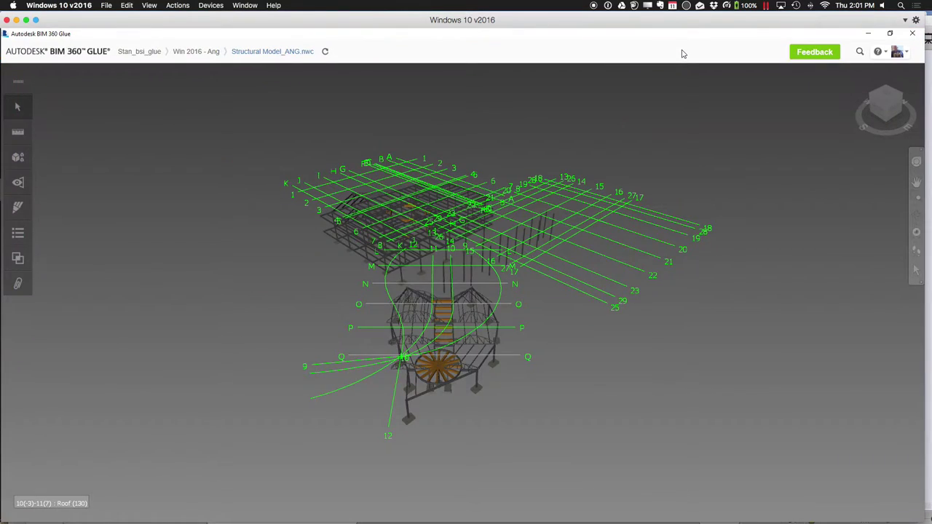
{"action": "left_click", "coordinate": [916, 214]}
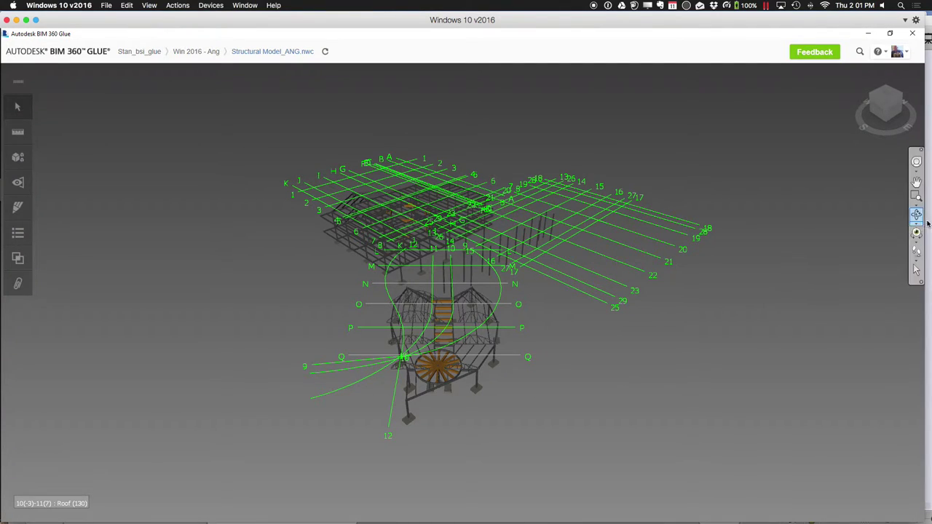
{"action": "left_click_drag", "start_coordinate": [407, 402], "coordinate": [514, 389]}
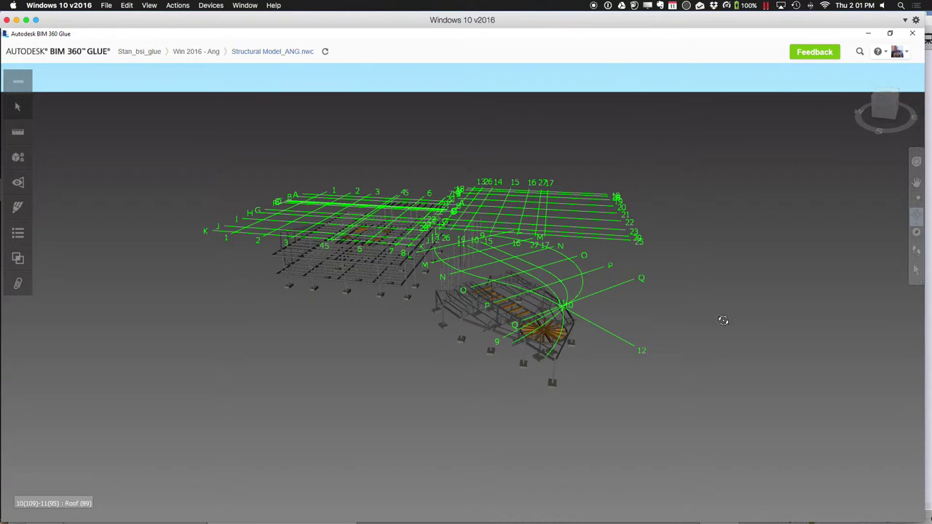
{"action": "left_click", "coordinate": [917, 199]}
{"action": "left_click_drag", "start_coordinate": [501, 304], "coordinate": [589, 380]}
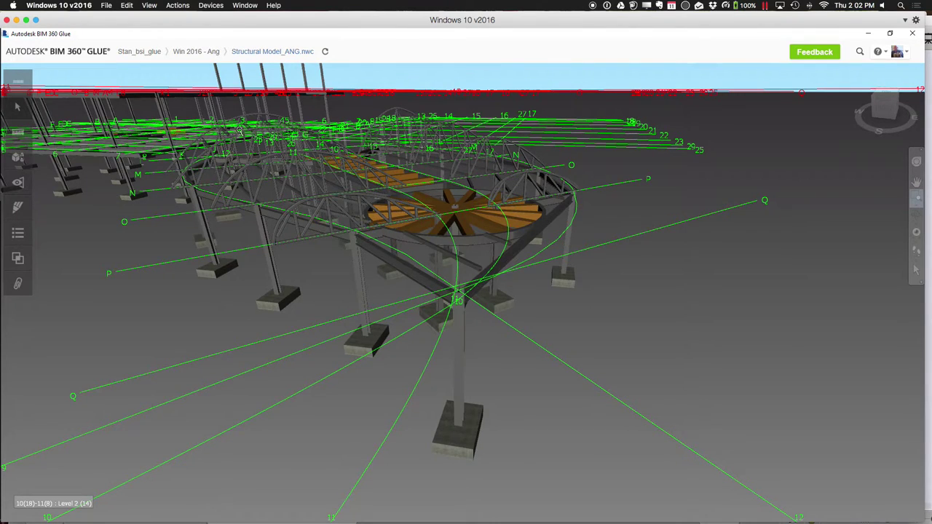
{"action": "left_click", "coordinate": [204, 54]}
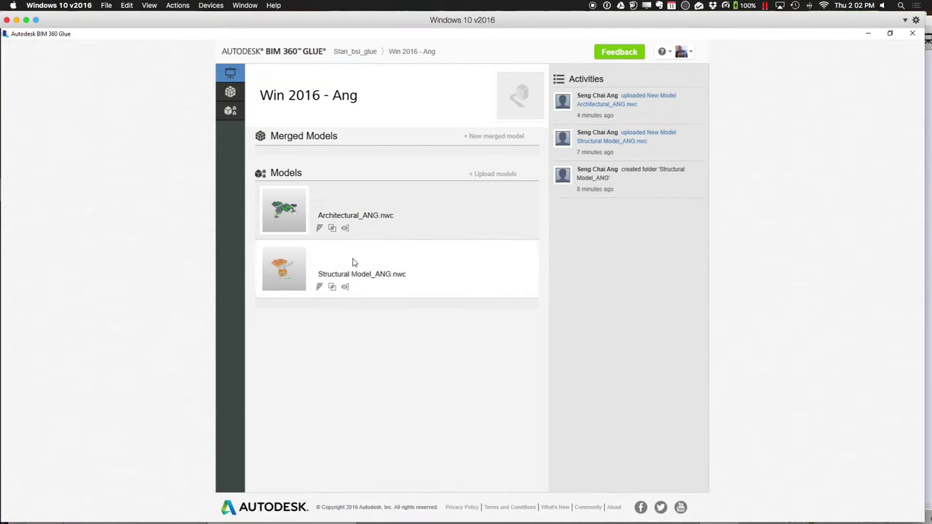
Merge Architectural_ANG.nwc and Structural Model_ANG.nwc into a new merged model named 'ARch and Struct'
{"action": "left_click", "coordinate": [480, 144]}
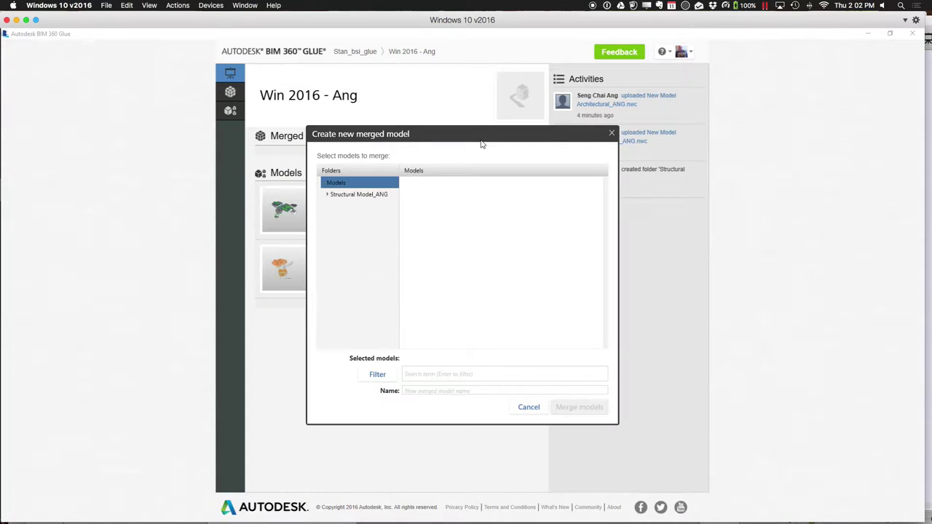
{"action": "left_click", "coordinate": [329, 199]}
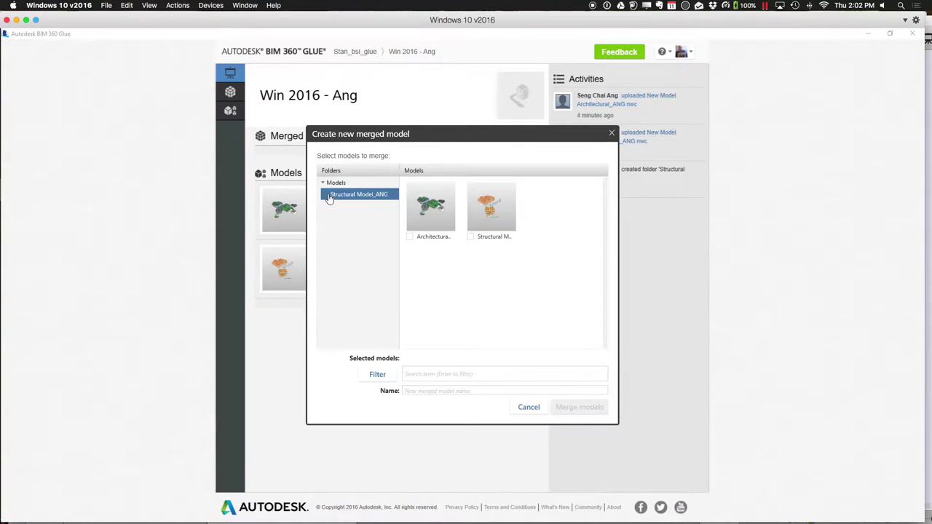
{"action": "left_click", "coordinate": [409, 235]}
{"action": "left_click", "coordinate": [473, 237]}
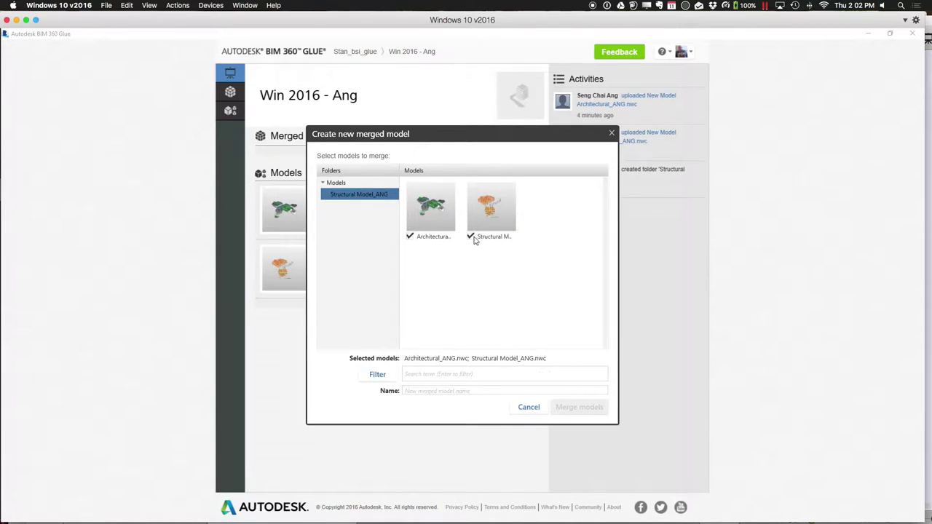
{"action": "left_click", "coordinate": [445, 391]}
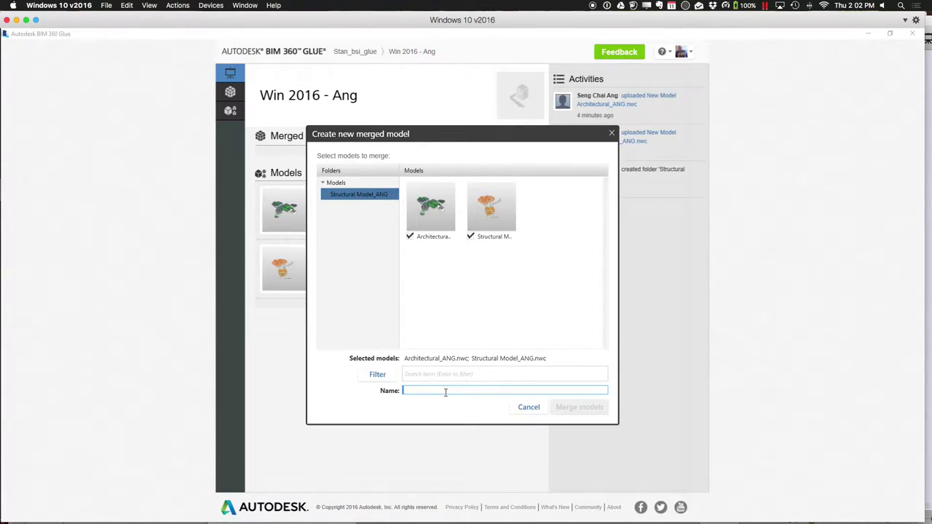
{"action": "type", "text": "ARch and Struct"}
{"action": "left_click", "coordinate": [567, 409]}
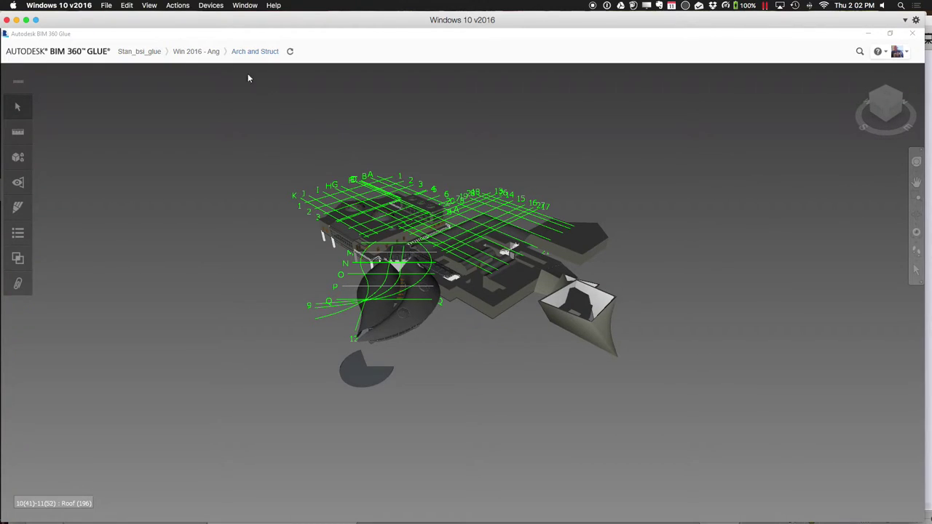
Reopen the Arch and Struct merged model from Win 2016 - Ang and orbit to a low side view
{"action": "left_click", "coordinate": [211, 52]}
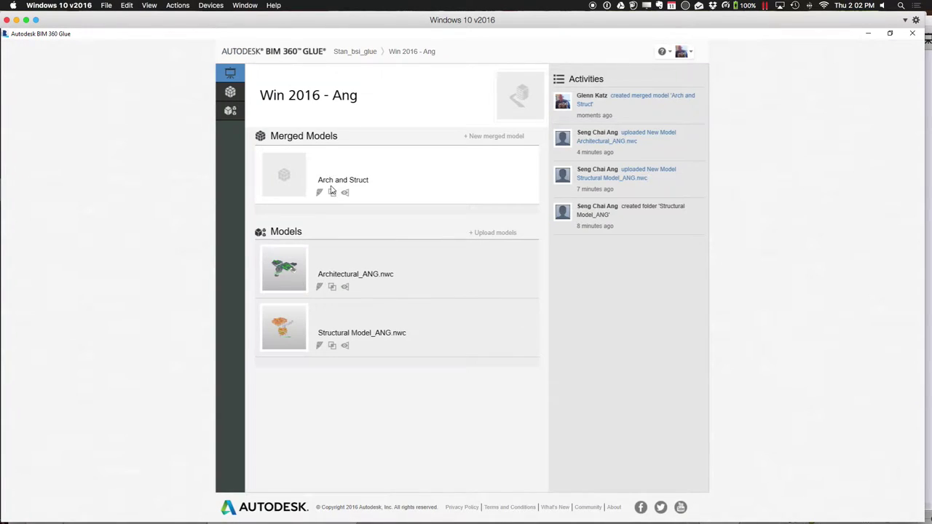
{"action": "mouse_move", "coordinate": [338, 184]}
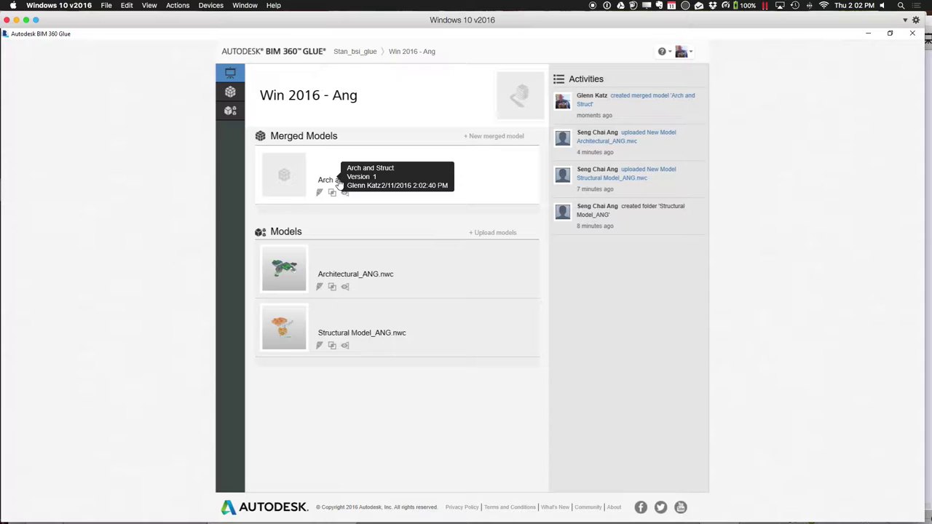
{"action": "left_click", "coordinate": [338, 182]}
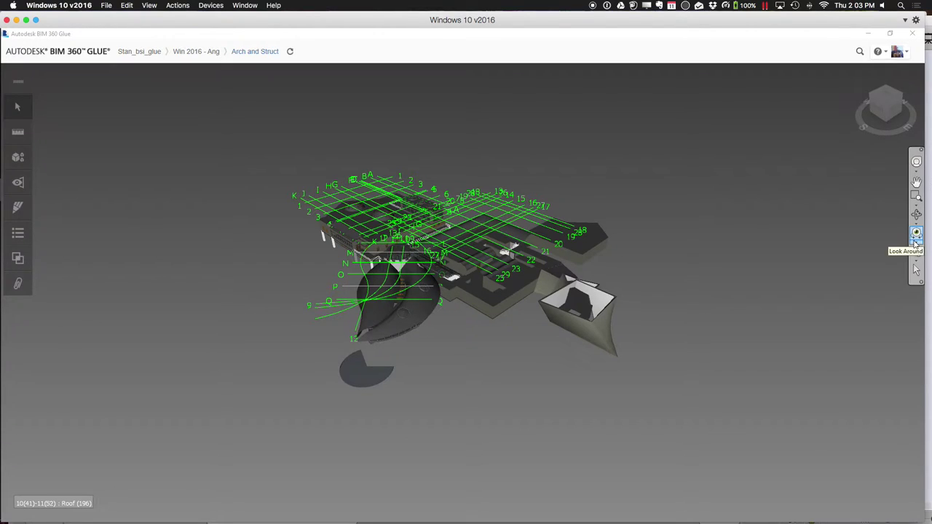
{"action": "left_click", "coordinate": [916, 214]}
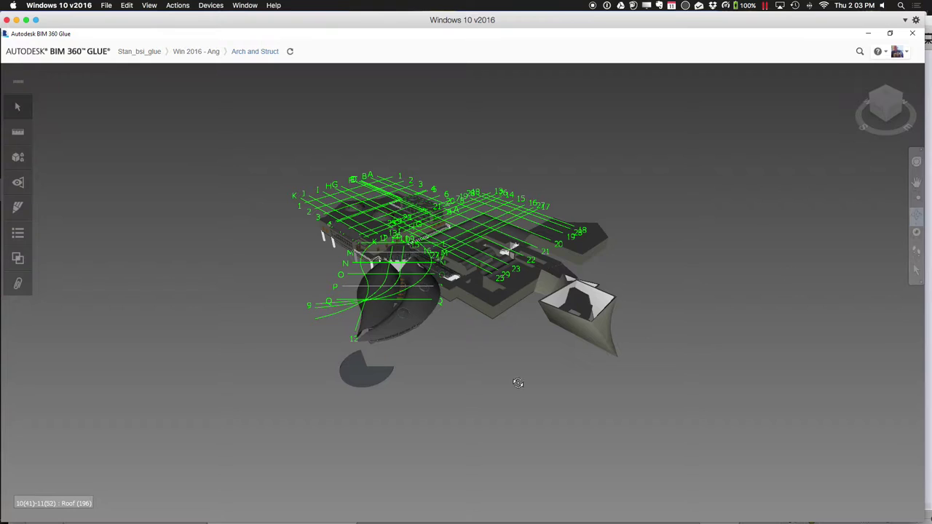
{"action": "mouse_move", "coordinate": [493, 397]}
{"action": "left_mouse_down"}
{"action": "mouse_move", "coordinate": [545, 362]}
{"action": "mouse_move", "coordinate": [590, 349]}
{"action": "mouse_move", "coordinate": [591, 327]}
{"action": "mouse_move", "coordinate": [586, 389]}
{"action": "left_mouse_up"}
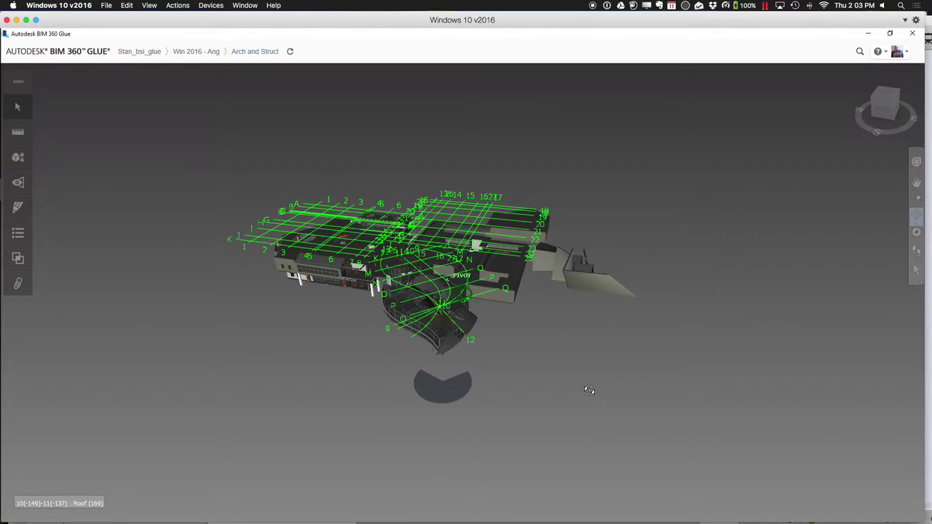
In the Models panel, toggle the architectural and structural models' visibility, leaving both shown
{"action": "left_click", "coordinate": [18, 161]}
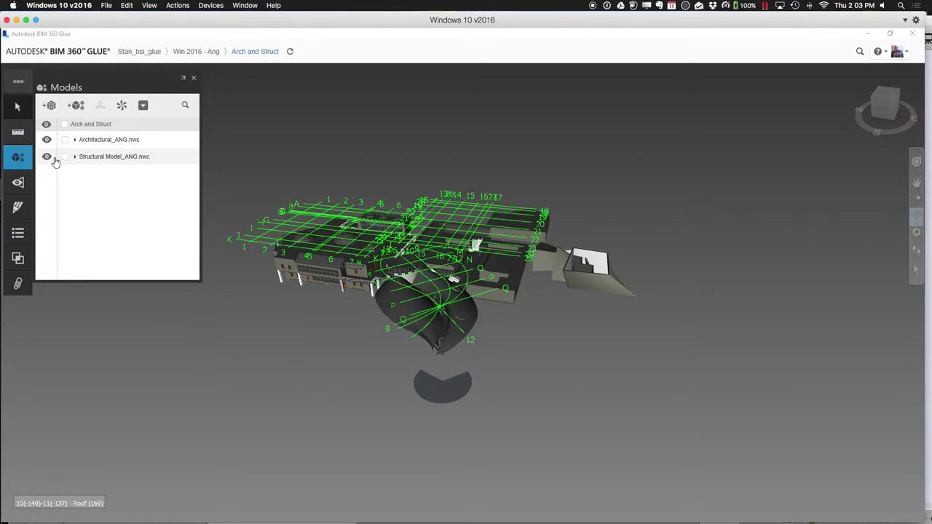
{"action": "left_click", "coordinate": [46, 140]}
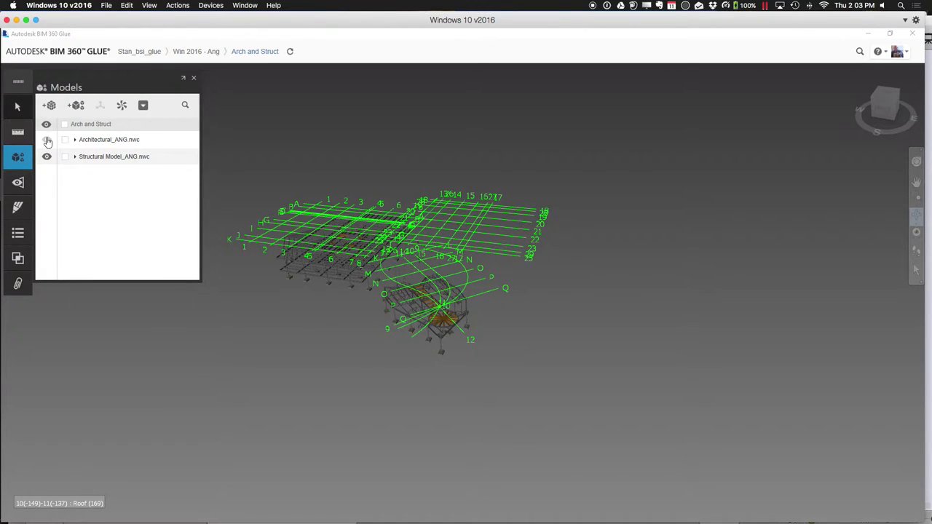
{"action": "left_click", "coordinate": [47, 141]}
{"action": "left_click", "coordinate": [47, 140]}
{"action": "left_click", "coordinate": [47, 141]}
{"action": "left_click", "coordinate": [47, 140]}
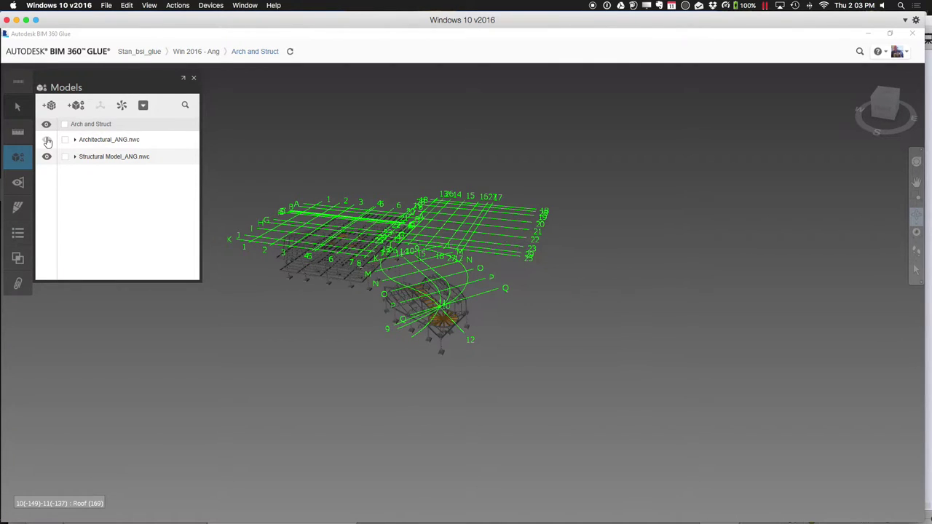
{"action": "left_click", "coordinate": [46, 141]}
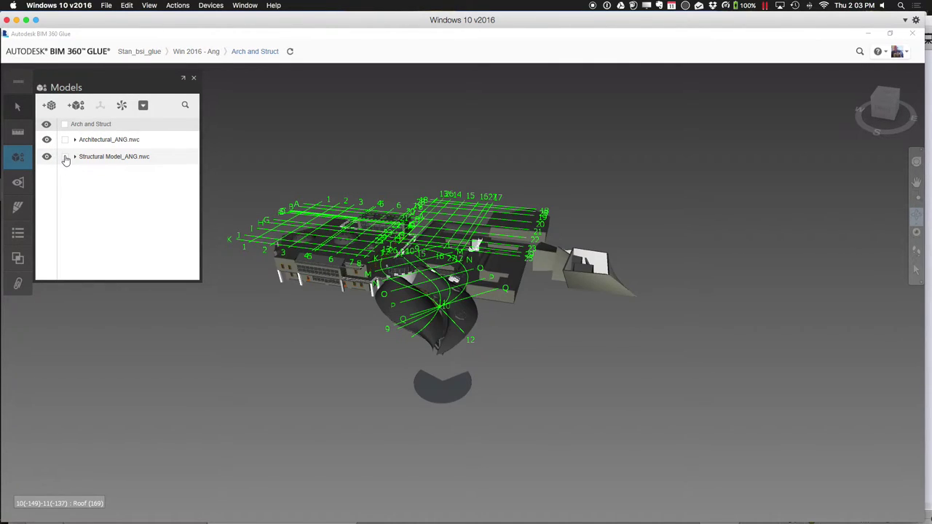
{"action": "left_click", "coordinate": [46, 158]}
{"action": "left_click", "coordinate": [47, 158]}
Expand Architectural_ANG.nwc and Level 2, hide the Roof, and orbit to view the interior
{"action": "left_click", "coordinate": [75, 140]}
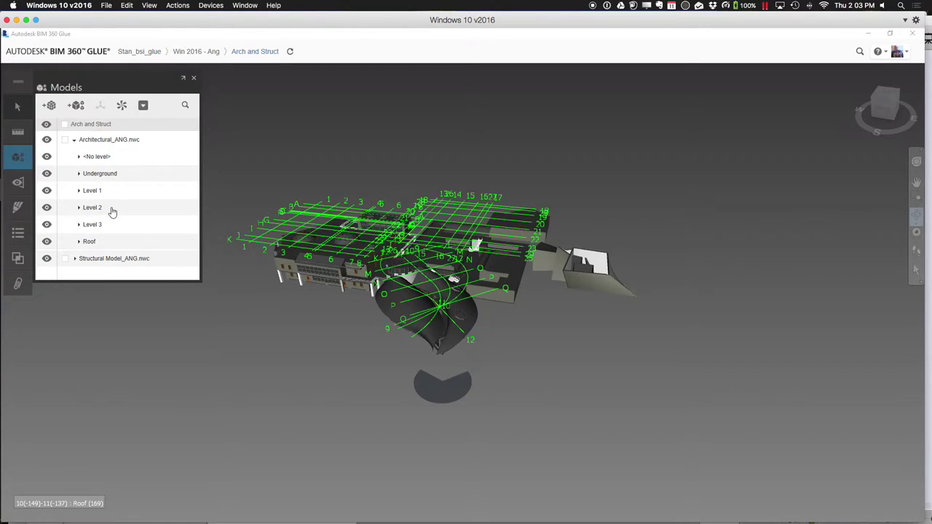
{"action": "left_click", "coordinate": [47, 242]}
{"action": "left_click", "coordinate": [47, 244]}
{"action": "left_click", "coordinate": [78, 208]}
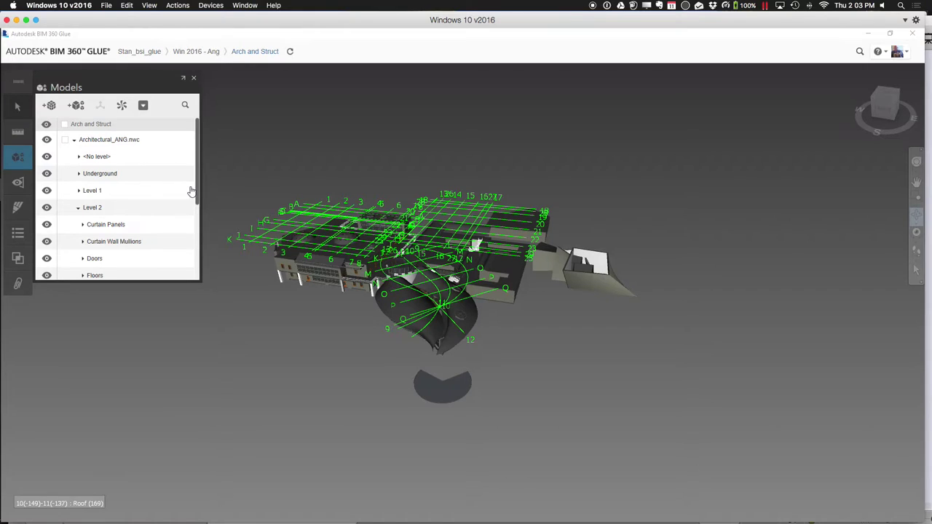
{"action": "left_click_drag", "start_coordinate": [197, 190], "coordinate": [188, 266]}
{"action": "left_click", "coordinate": [47, 255]}
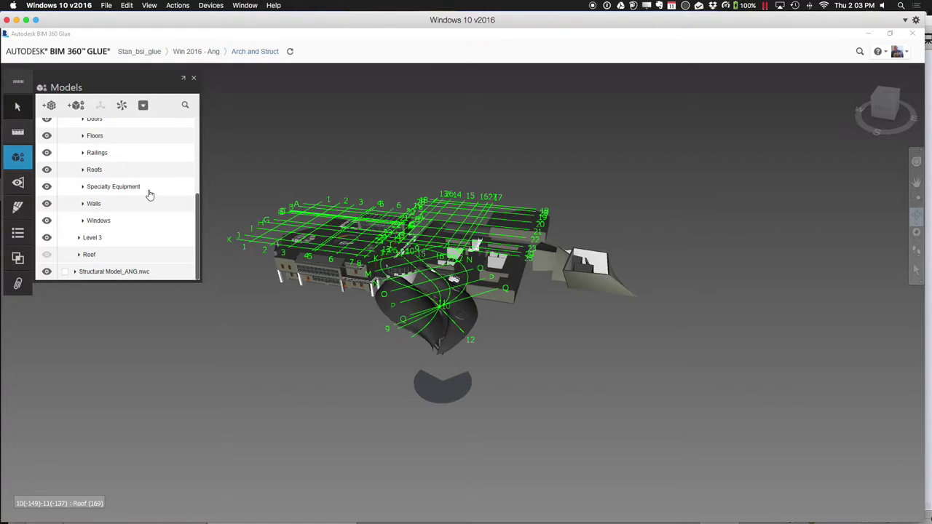
{"action": "left_click_drag", "start_coordinate": [587, 231], "coordinate": [575, 293]}
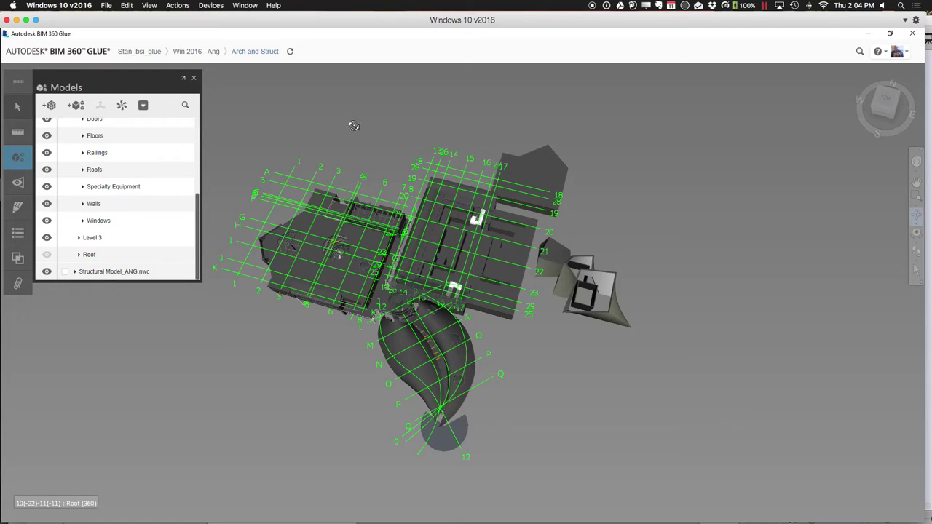
Close the Models panel, orbit to a low front view, and zoom in below the building
{"action": "left_click", "coordinate": [194, 78]}
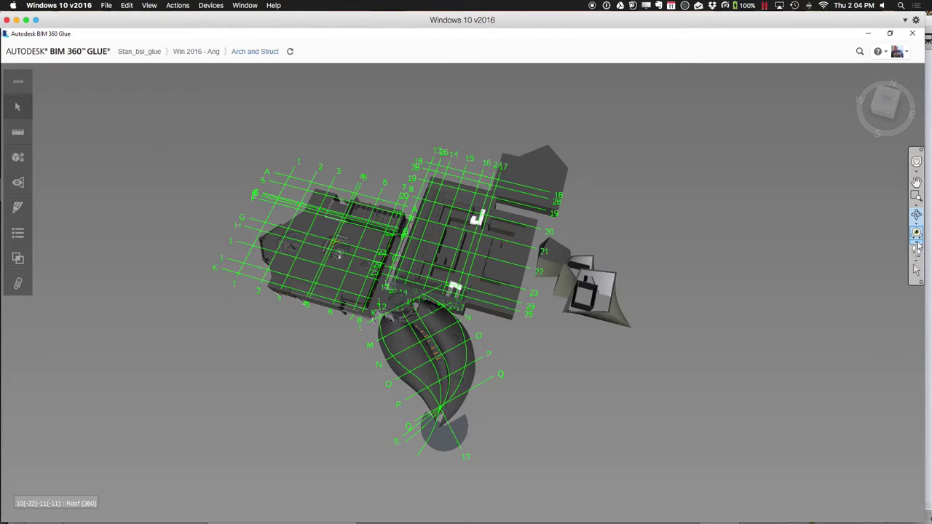
{"action": "left_click", "coordinate": [196, 52]}
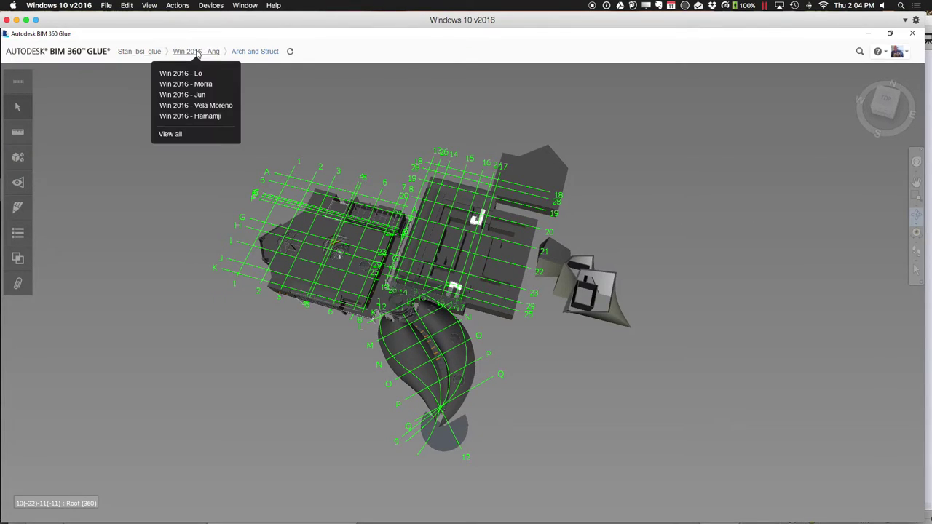
{"action": "left_click", "coordinate": [521, 78]}
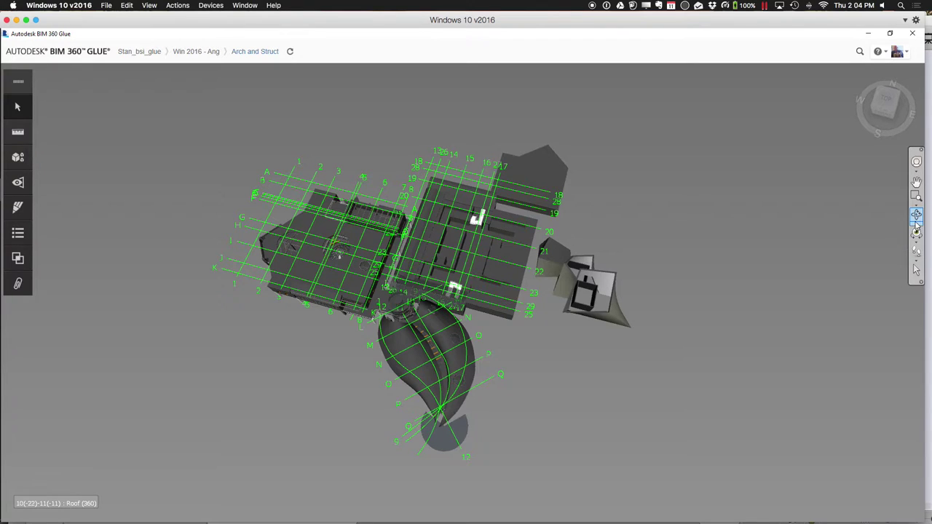
{"action": "left_click_drag", "start_coordinate": [561, 386], "coordinate": [685, 325]}
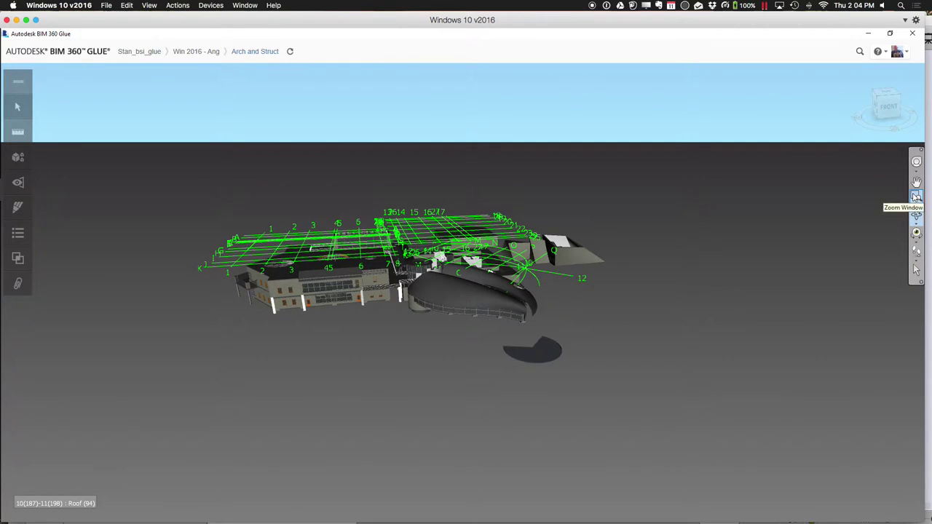
{"action": "left_click", "coordinate": [916, 196]}
{"action": "left_click_drag", "start_coordinate": [480, 293], "coordinate": [604, 376]}
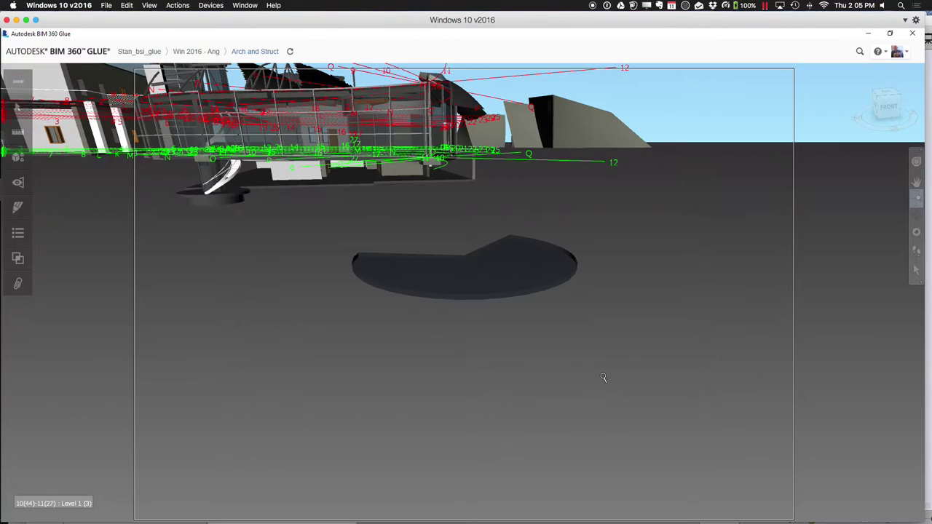
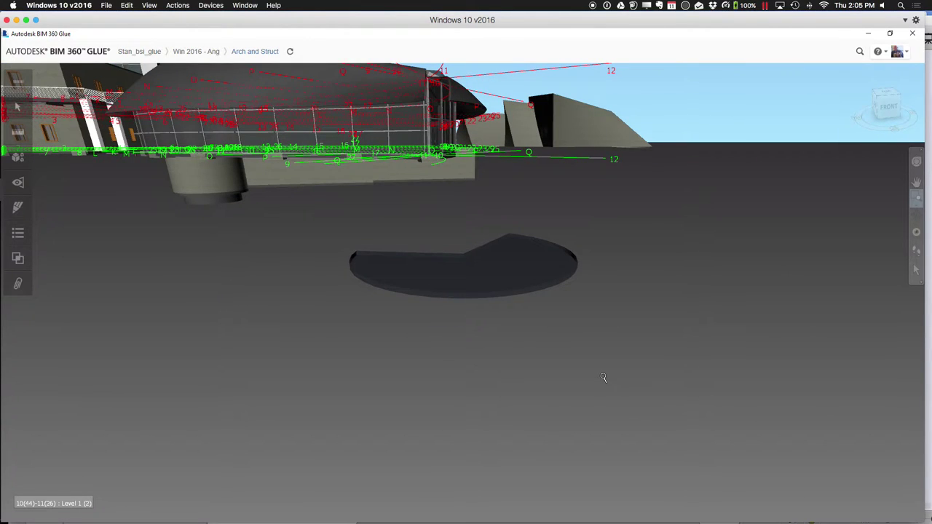
Pan the merged Arch and Struct model down to show more of the building, then open the account menu
{"action": "left_click", "coordinate": [916, 181]}
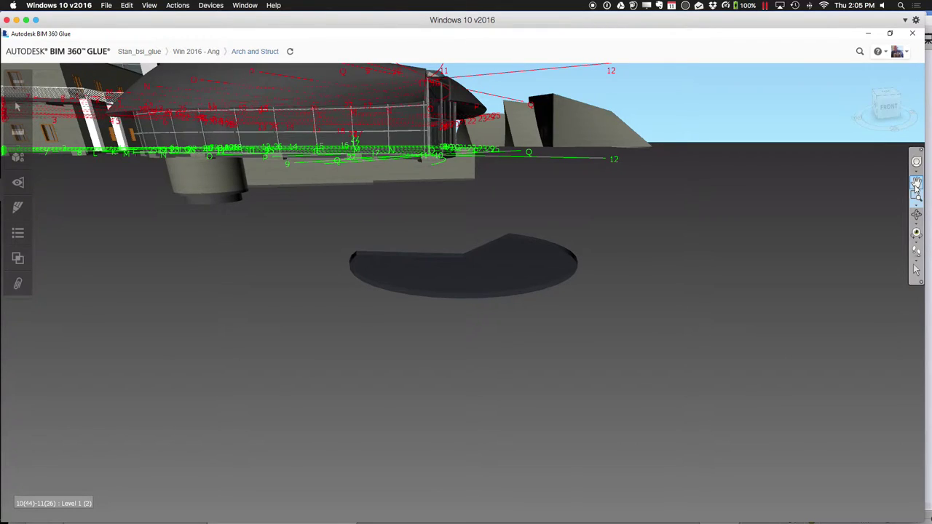
{"action": "left_click_drag", "start_coordinate": [577, 226], "coordinate": [612, 338]}
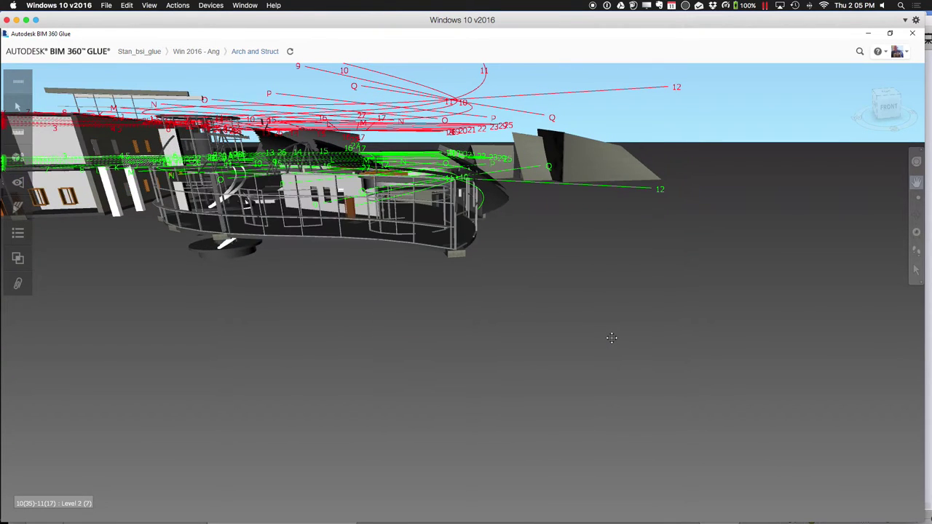
{"action": "right_click", "coordinate": [776, 218]}
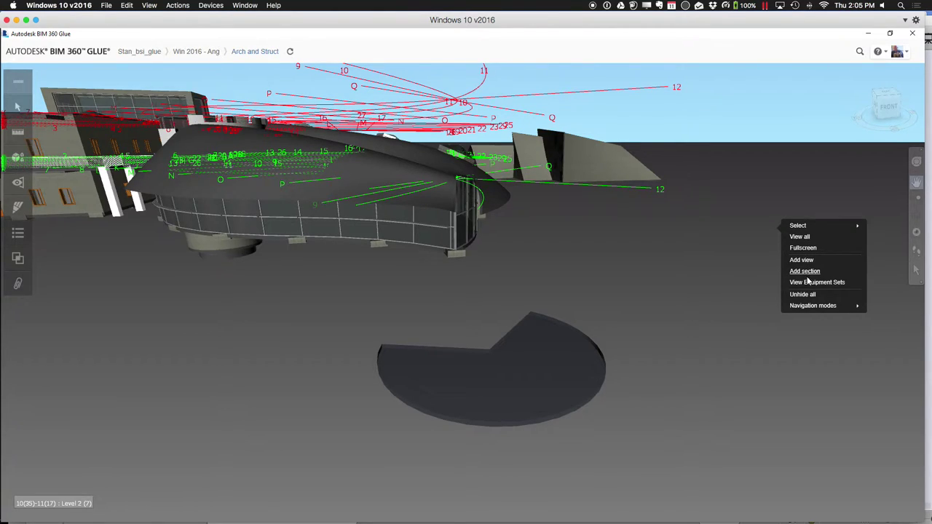
{"action": "mouse_move", "coordinate": [805, 307]}
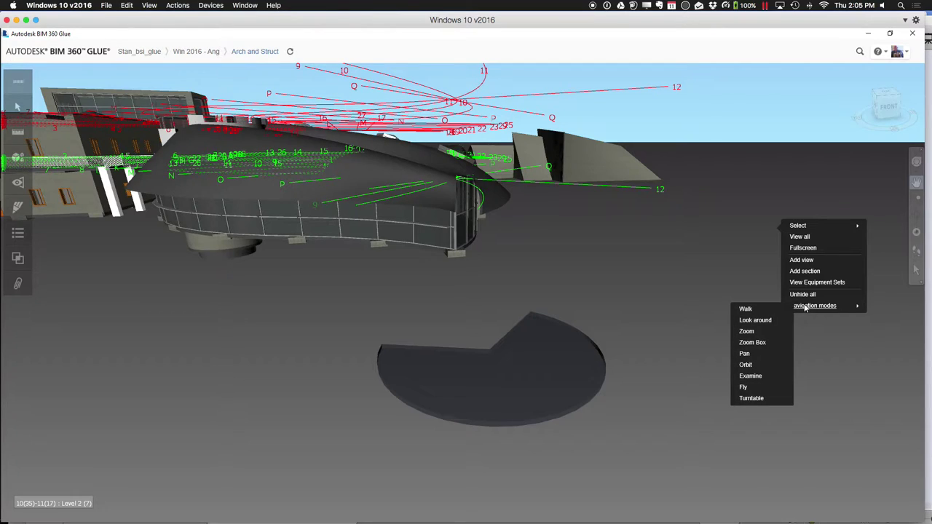
{"action": "left_click", "coordinate": [735, 274]}
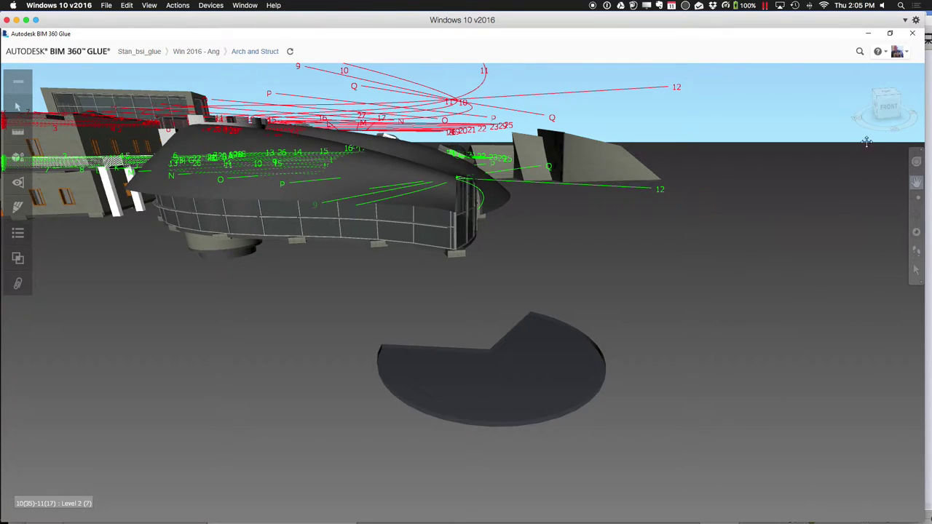
{"action": "left_click", "coordinate": [906, 55]}
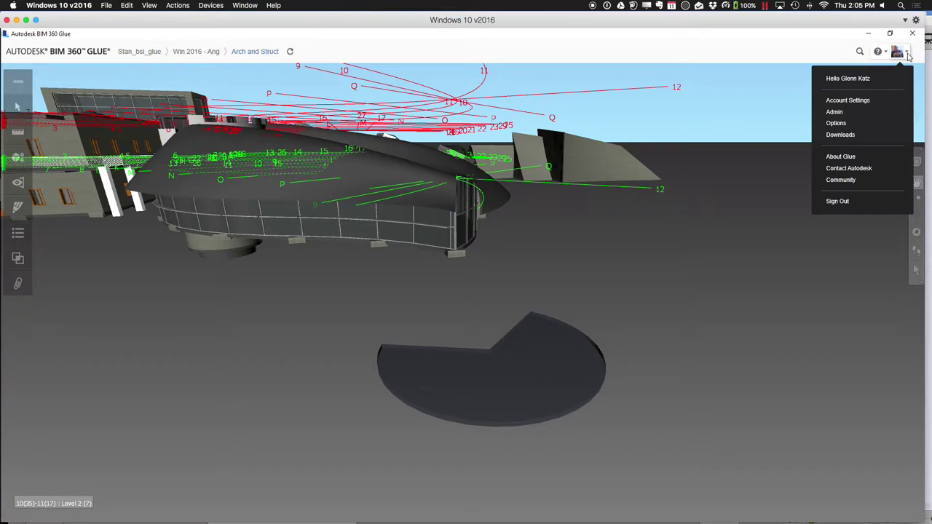
Browse the General, Background and Advanced viewer options, then save and close them unchanged
{"action": "left_click", "coordinate": [852, 127]}
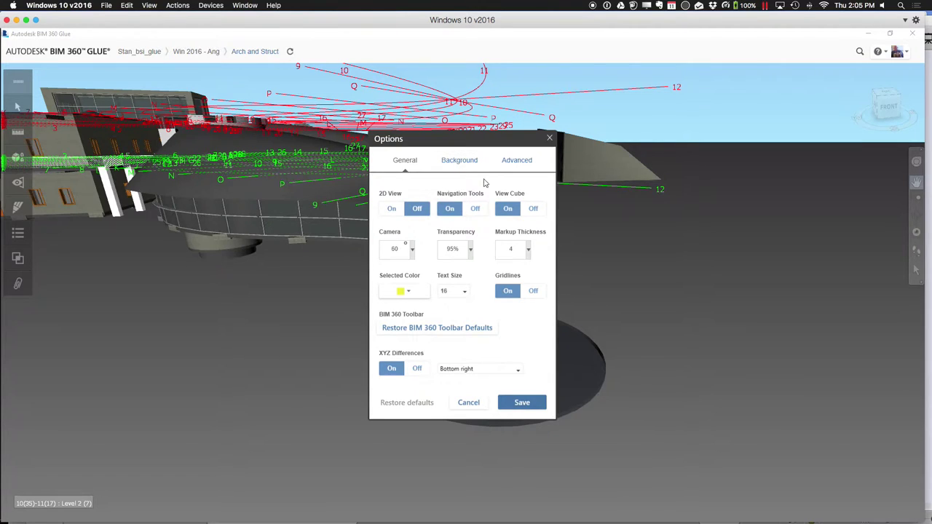
{"action": "left_click", "coordinate": [464, 161]}
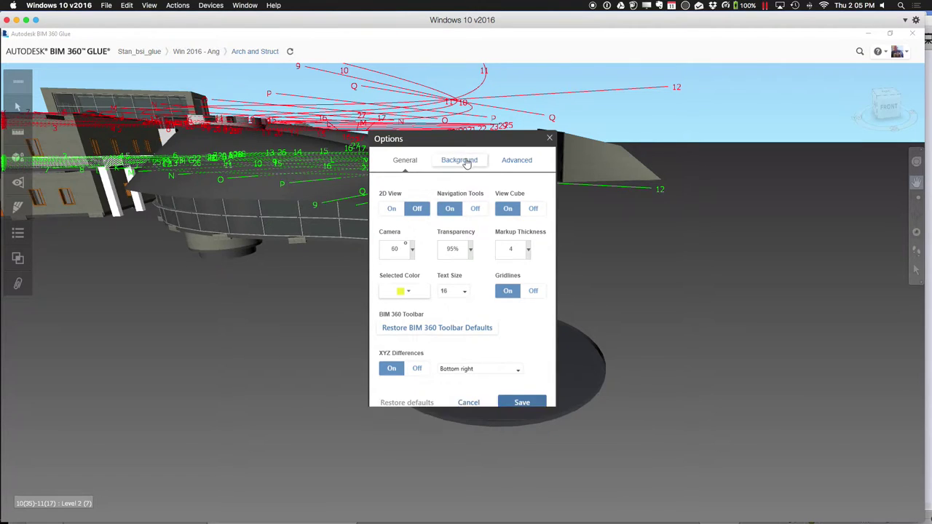
{"action": "left_click", "coordinate": [514, 161]}
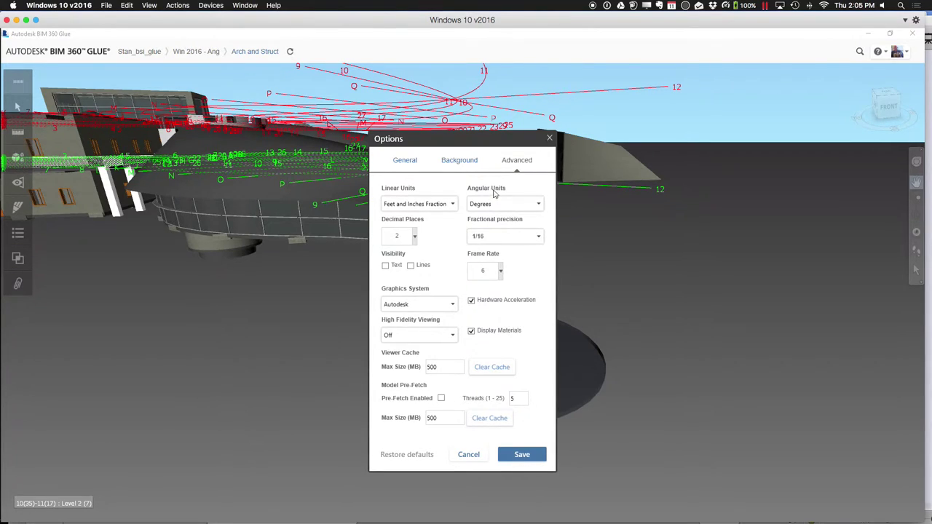
{"action": "left_click", "coordinate": [420, 162]}
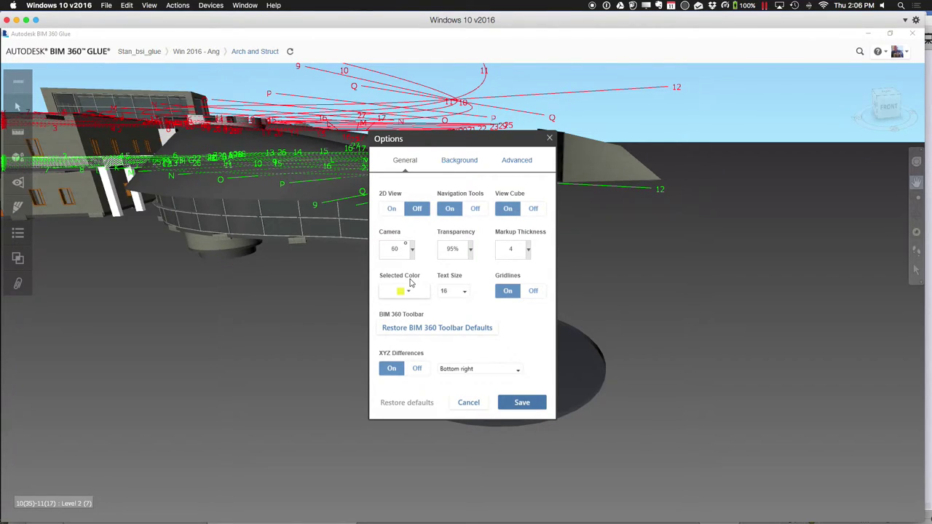
{"action": "left_click", "coordinate": [465, 161]}
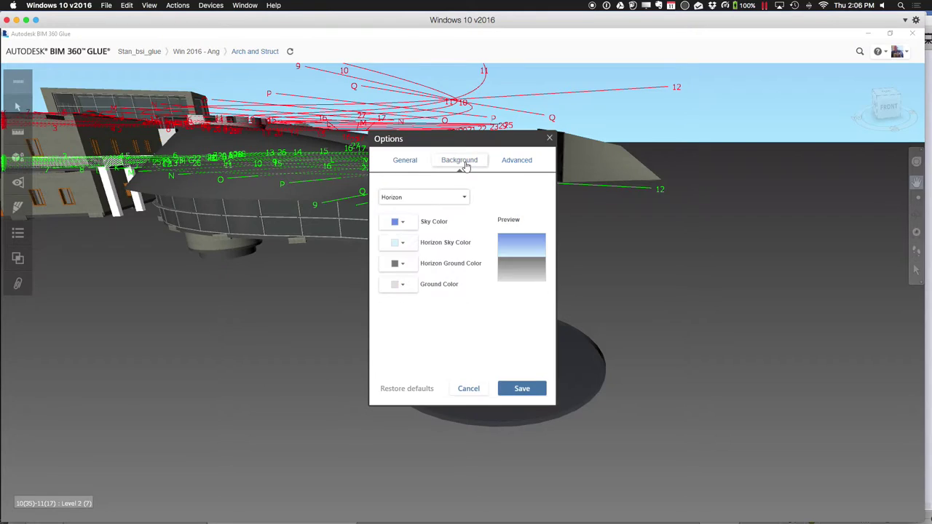
{"action": "left_click", "coordinate": [511, 161]}
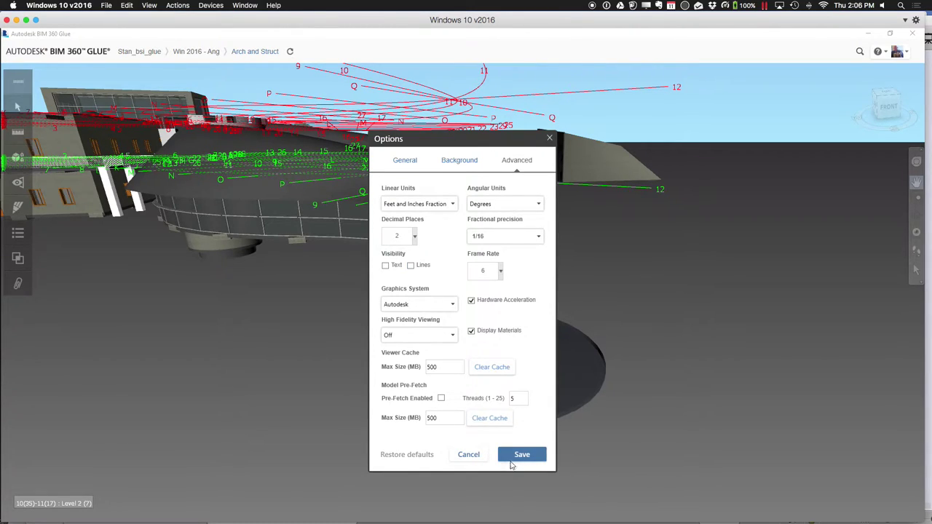
{"action": "left_click", "coordinate": [515, 458]}
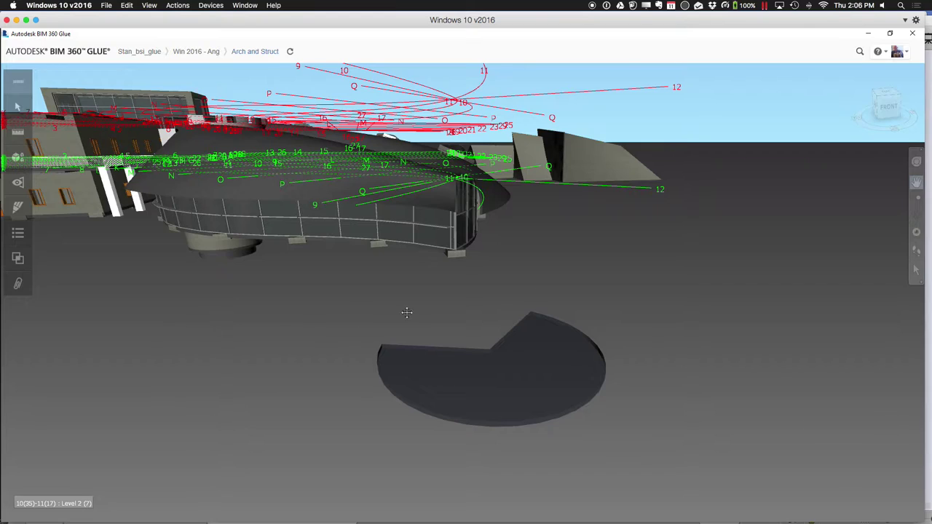
{"action": "right_click", "coordinate": [885, 113]}
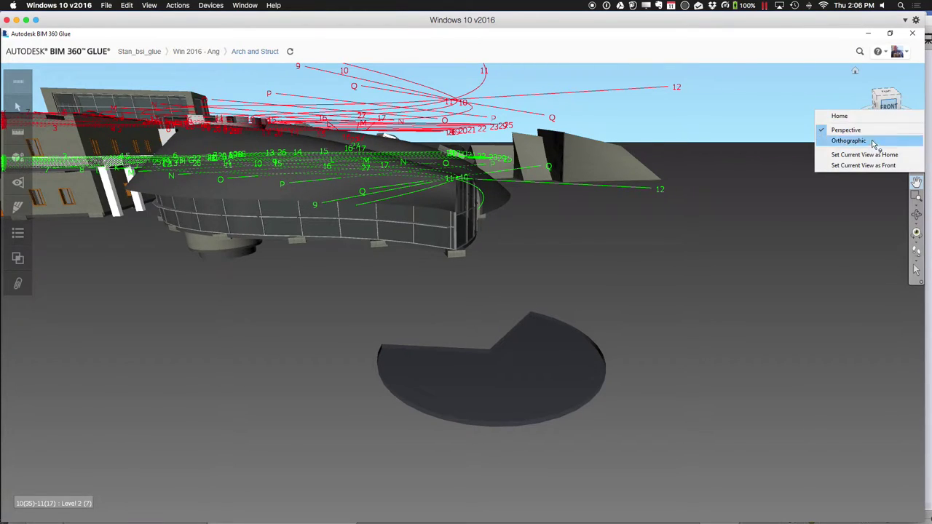
{"action": "left_click", "coordinate": [844, 129]}
{"action": "right_click", "coordinate": [752, 251]}
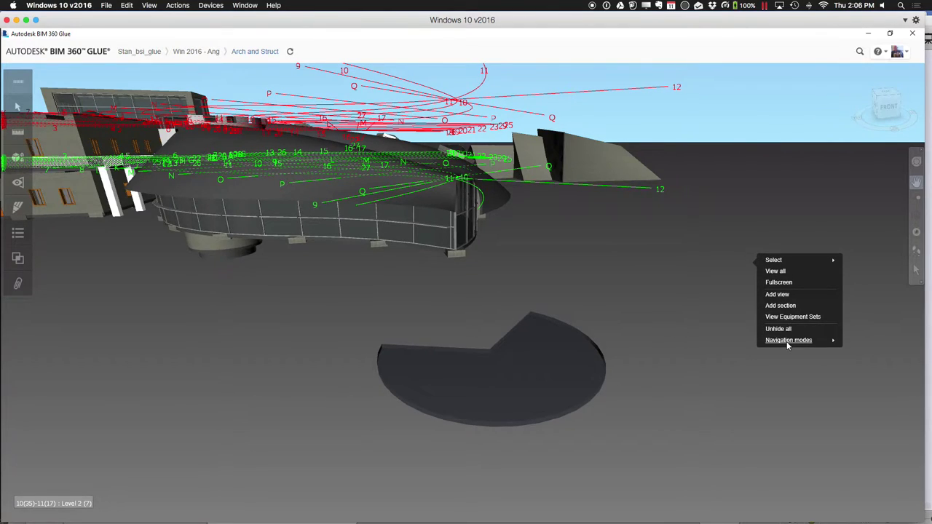
{"action": "mouse_move", "coordinate": [787, 343]}
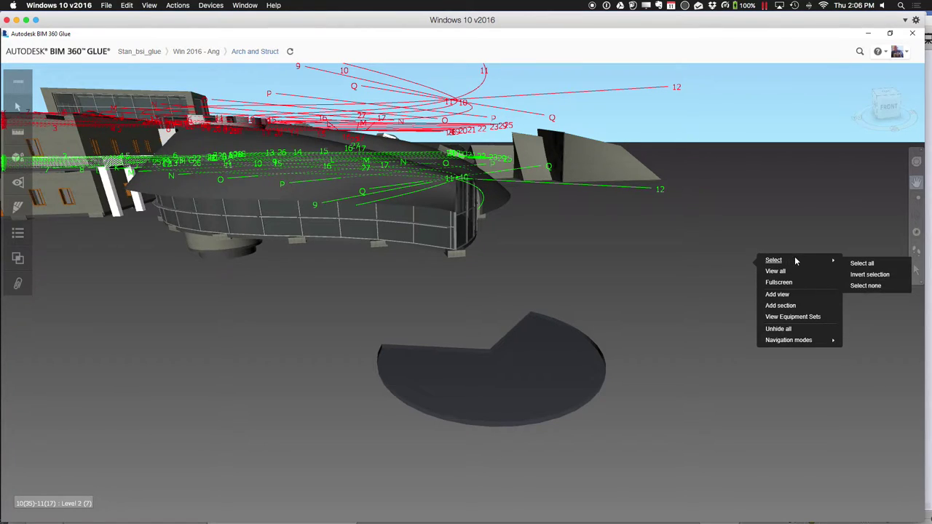
{"action": "left_click", "coordinate": [689, 266]}
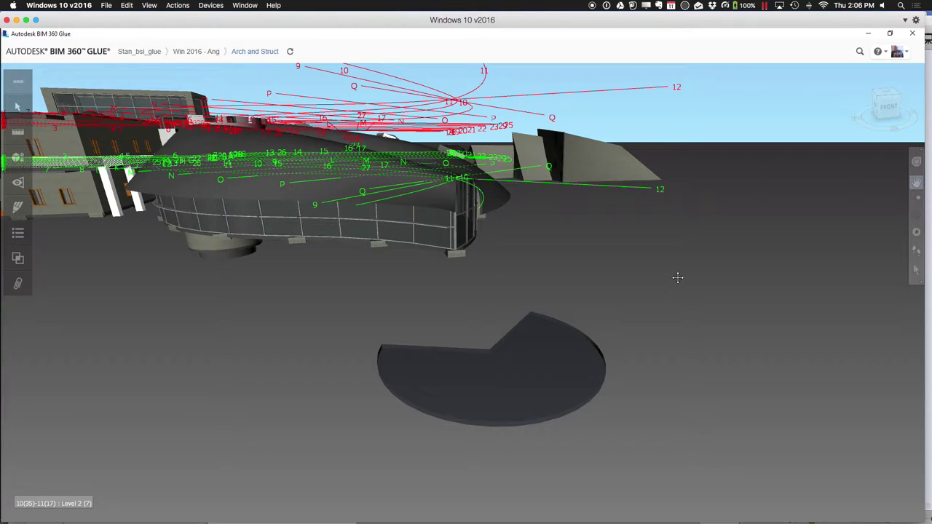
Open the Views panel showing the model's saved views, with no shared views yet
{"action": "left_click", "coordinate": [19, 182]}
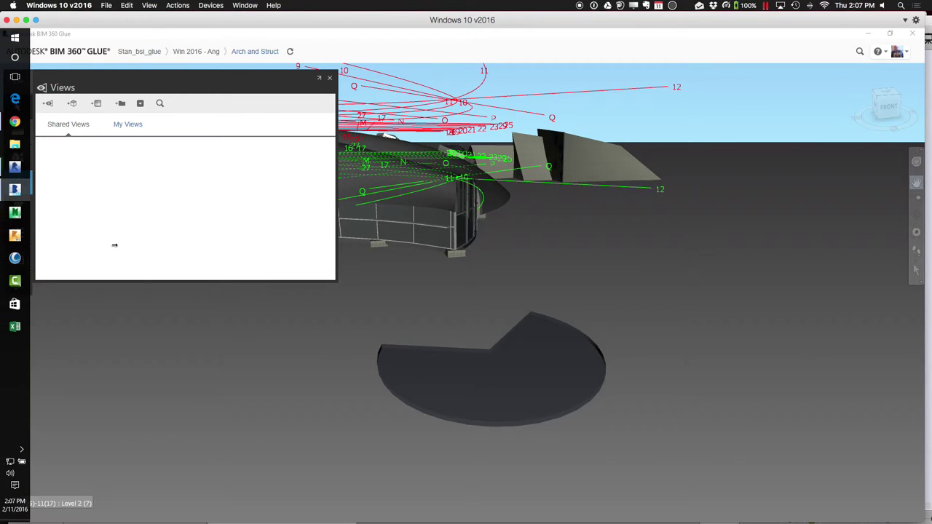
Add a new view named 'Stuctural Issue 1' with Project access and save it
{"action": "left_click", "coordinate": [49, 106]}
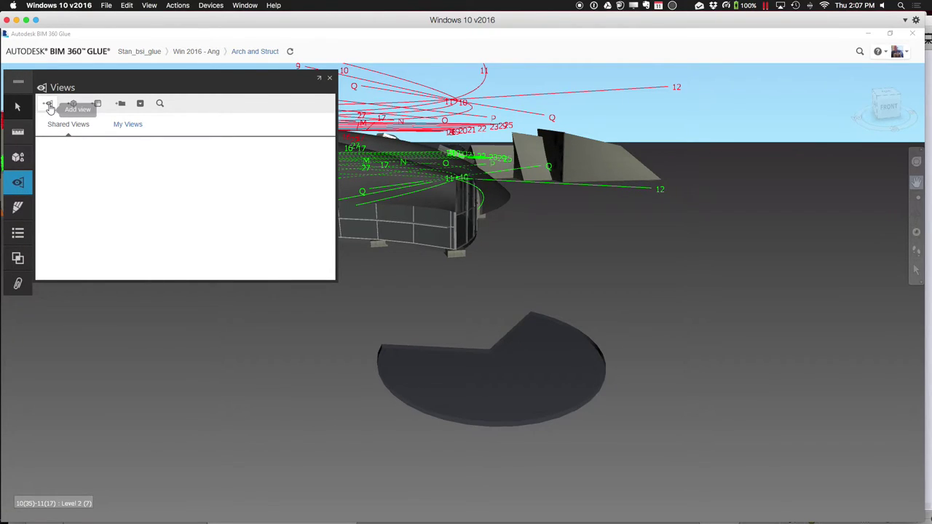
{"action": "left_click", "coordinate": [54, 130]}
{"action": "type", "text": "Top"}
{"action": "key", "text": "BackSpace"}
{"action": "key", "text": "BackSpace"}
{"action": "key", "text": "BackSpace"}
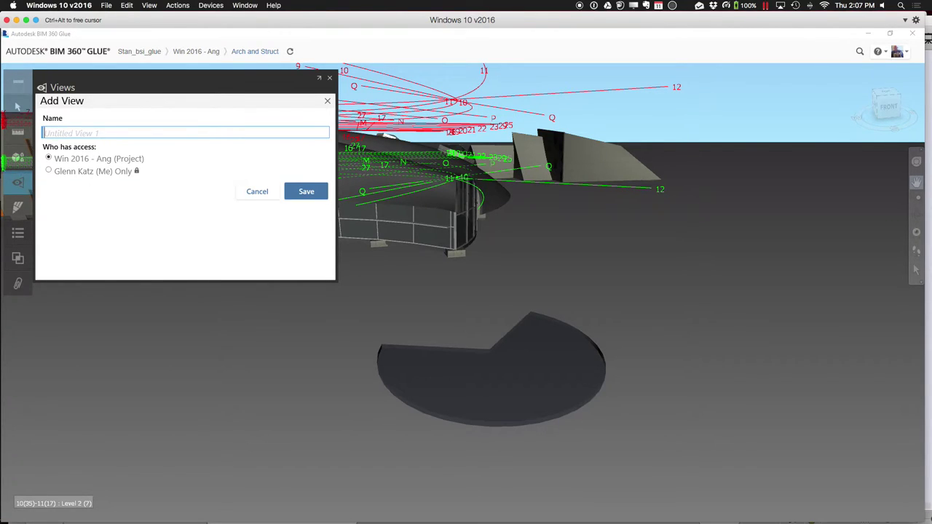
{"action": "type", "text": "Stuctural Issue 1"}
{"action": "left_click", "coordinate": [316, 190]}
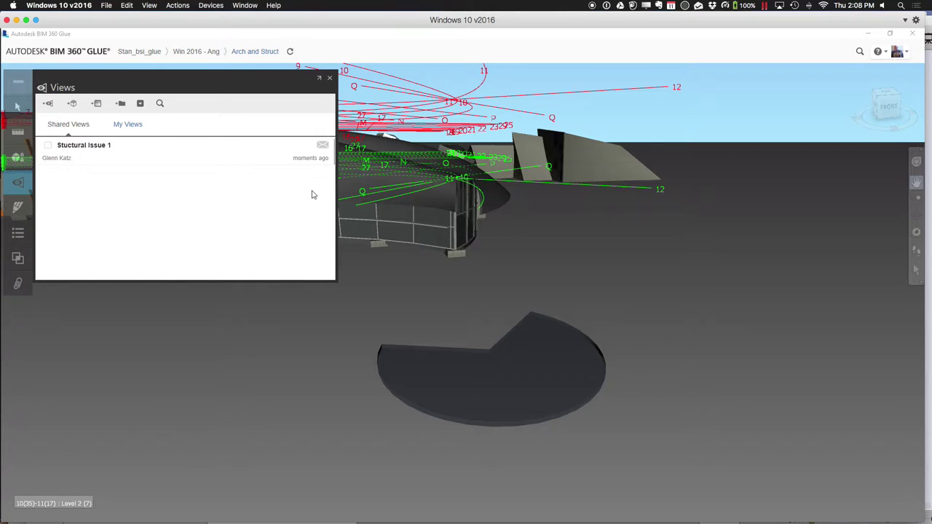
Send the 'Stuctural Issue 1' view to one project member with the note 'Take a look at this v'
{"action": "left_click", "coordinate": [322, 146]}
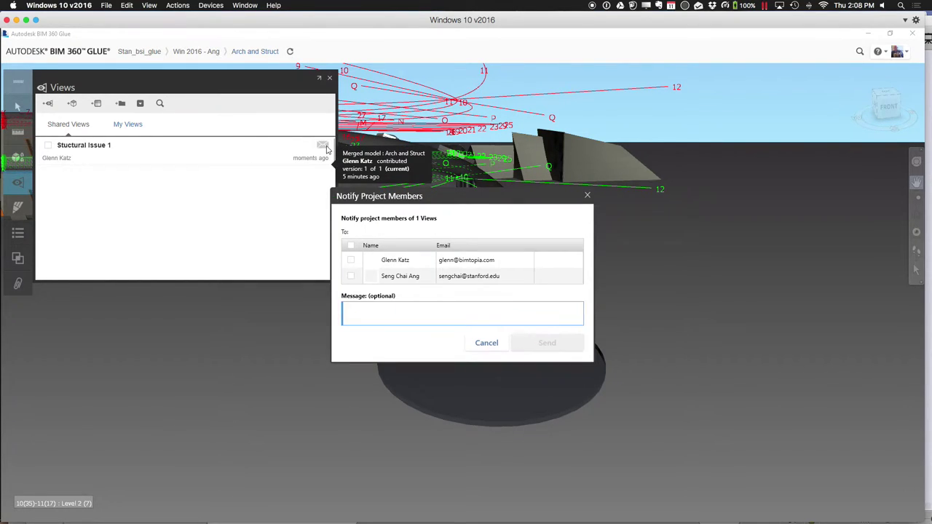
{"action": "left_click", "coordinate": [350, 276]}
{"action": "left_click", "coordinate": [365, 314]}
{"action": "type", "text": "Take a look at this view..."}
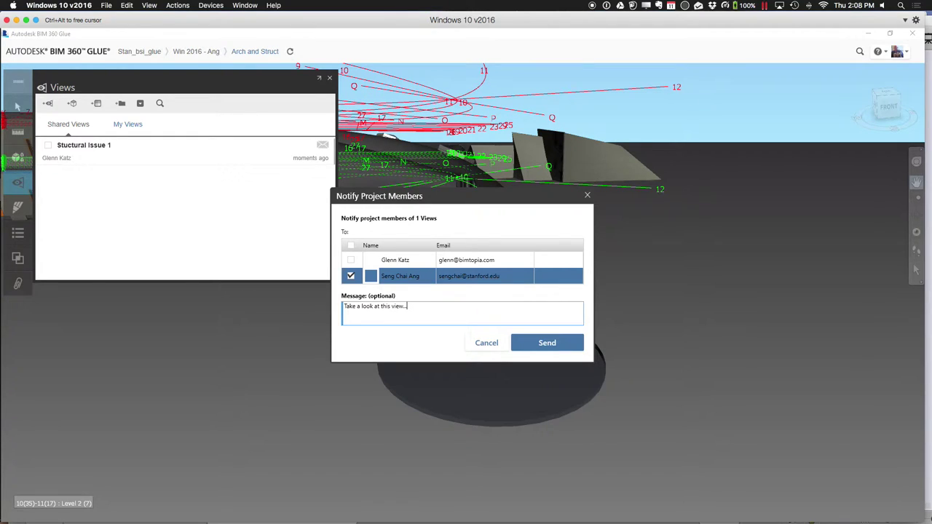
{"action": "left_click", "coordinate": [560, 346]}
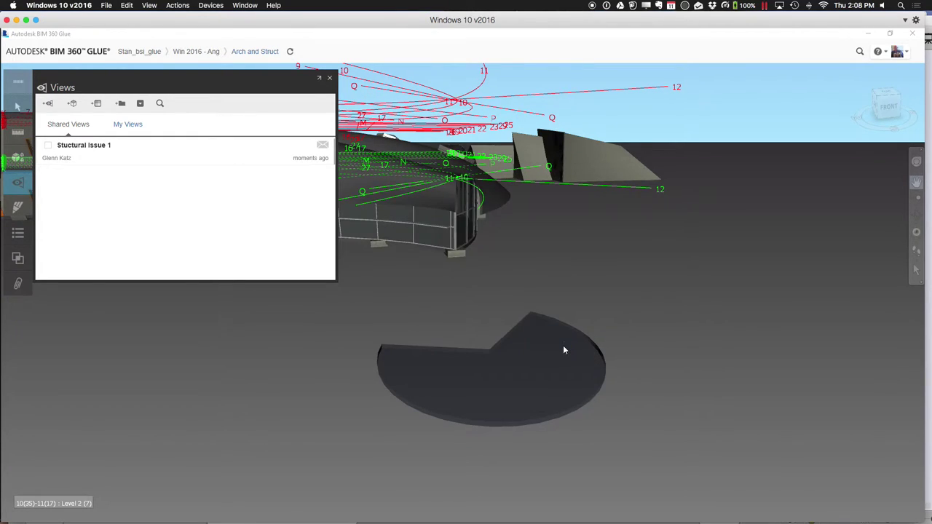
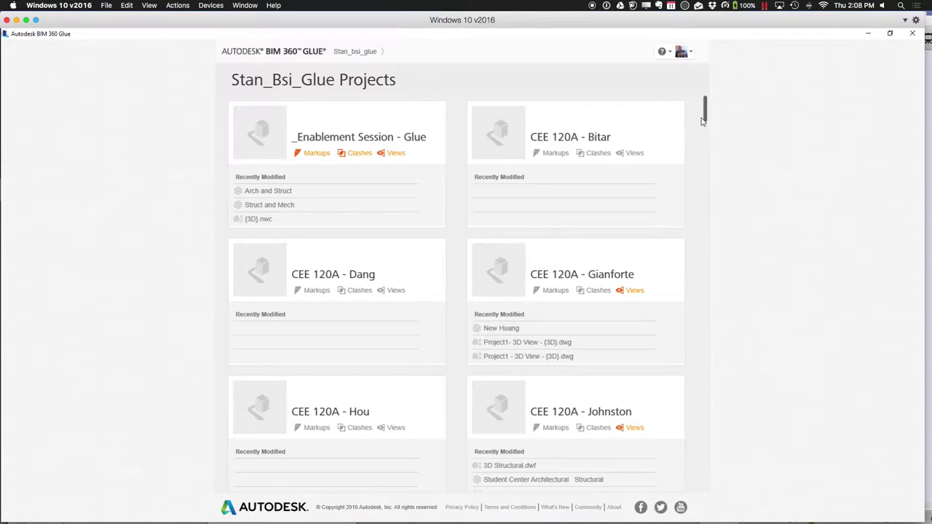
Scroll to the bottom of the projects list and open the Win 2016 - Jun project
{"action": "left_click_drag", "start_coordinate": [704, 118], "coordinate": [695, 498]}
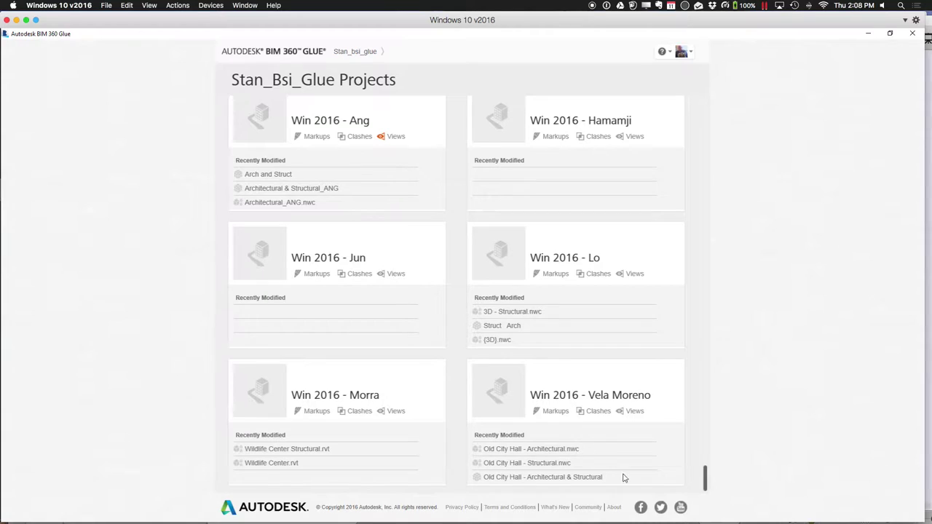
{"action": "key", "text": "super+a"}
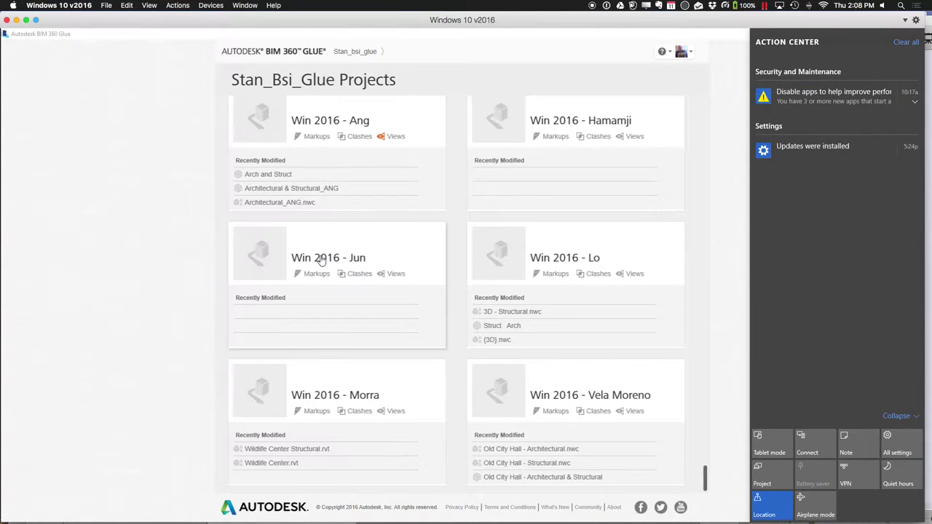
{"action": "left_click", "coordinate": [321, 259]}
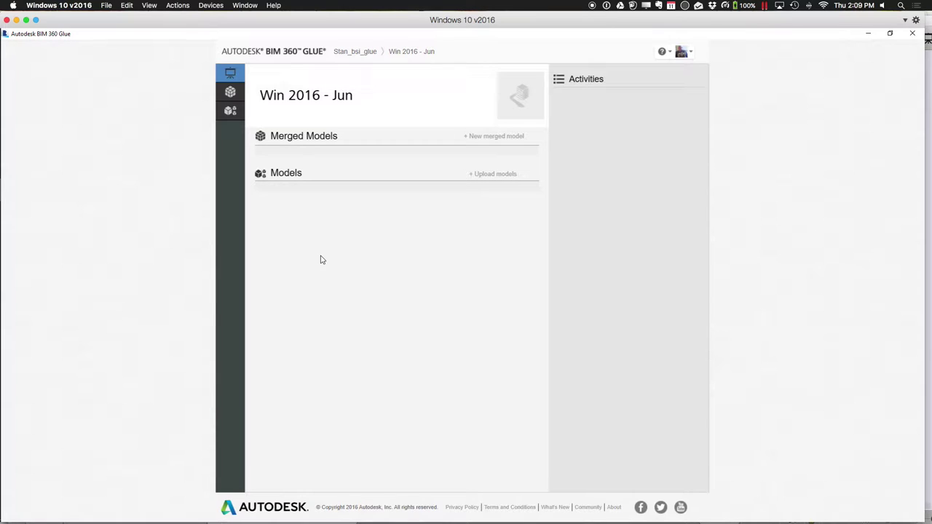
From the Admin project listing, open Win 2016 - Jun's members page and start adding a member
{"action": "mouse_move", "coordinate": [680, 53]}
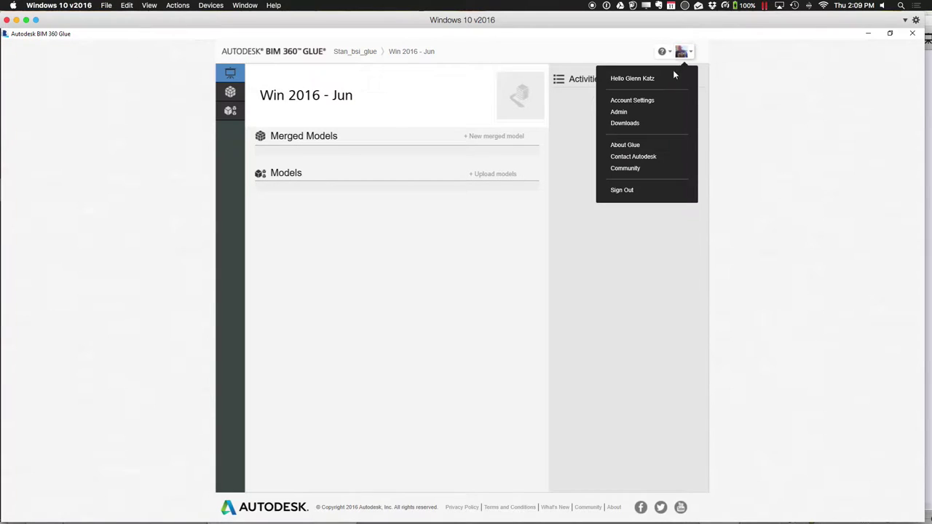
{"action": "left_click", "coordinate": [651, 113]}
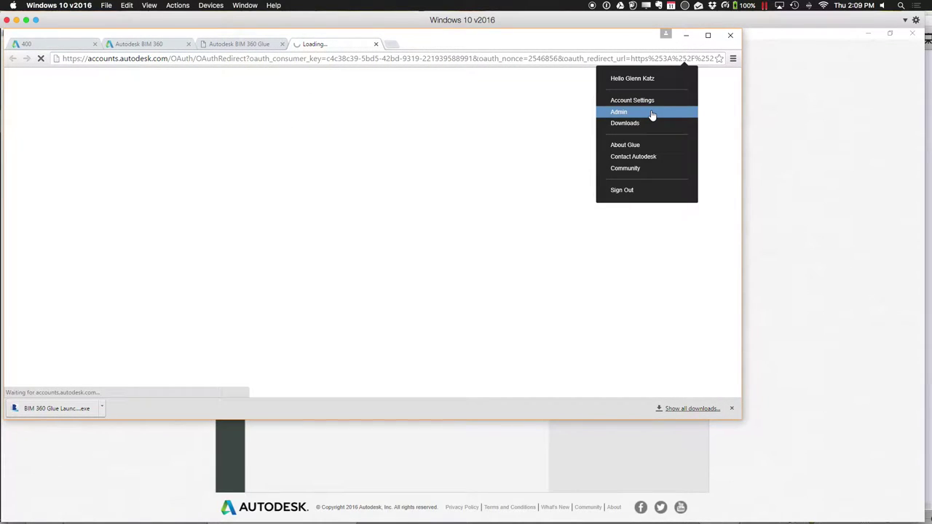
{"action": "left_click", "coordinate": [146, 45]}
{"action": "scroll", "coordinate": [296, 251], "scroll_direction": "down", "scroll_amount": 20}
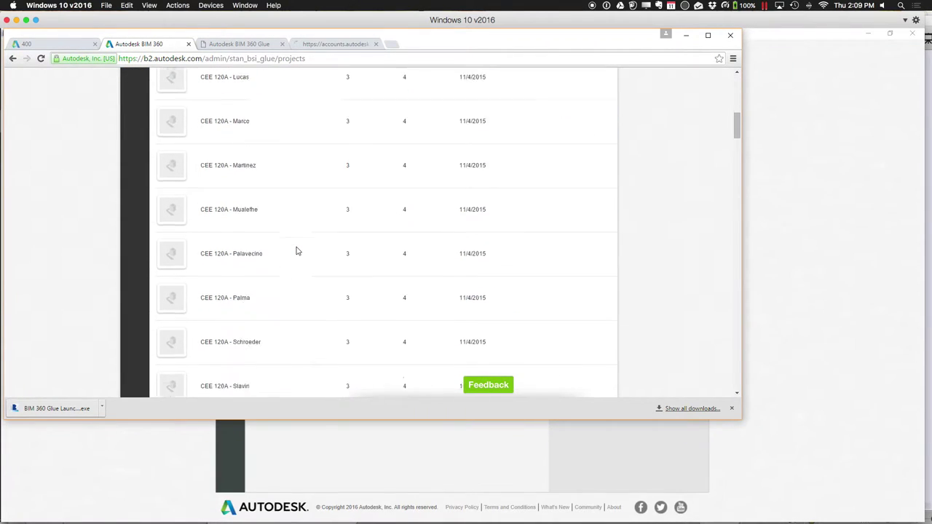
{"action": "scroll", "coordinate": [296, 251], "scroll_direction": "down", "scroll_amount": 15}
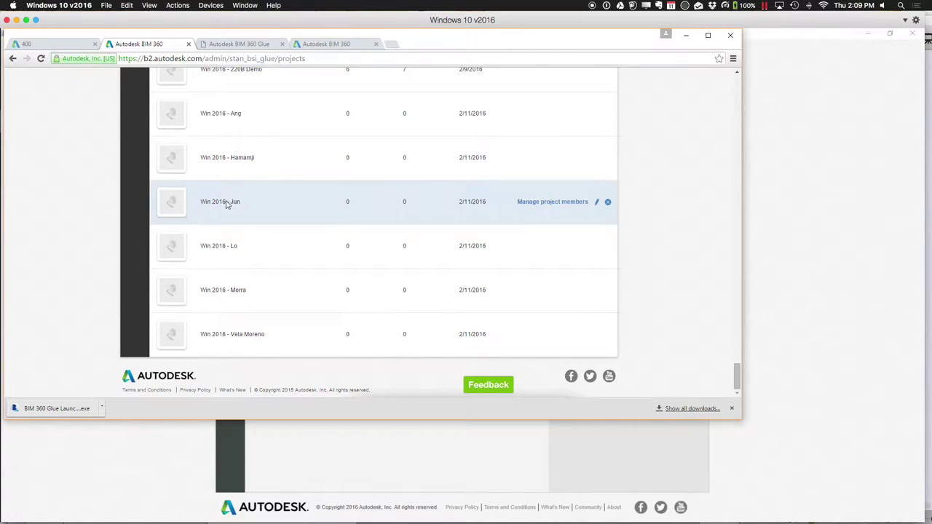
{"action": "left_click", "coordinate": [574, 206]}
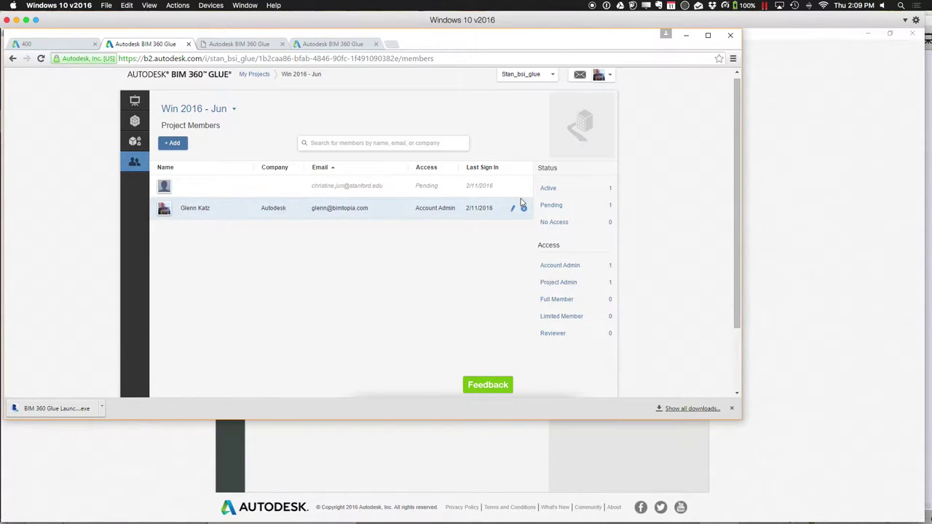
{"action": "left_click", "coordinate": [187, 146]}
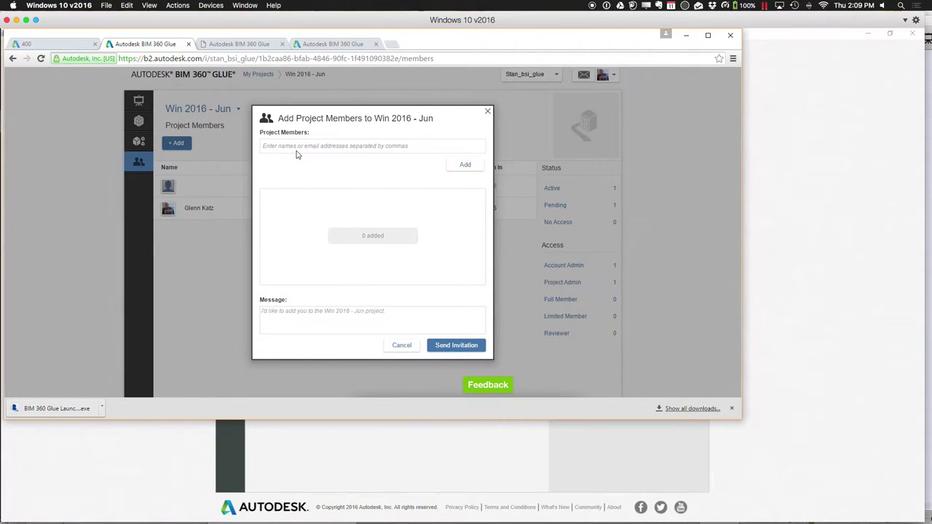
Invite the chosen person by e-mail to Win 2016 - Jun as Project Admin, then dismiss the confirmation
{"action": "left_click", "coordinate": [296, 149]}
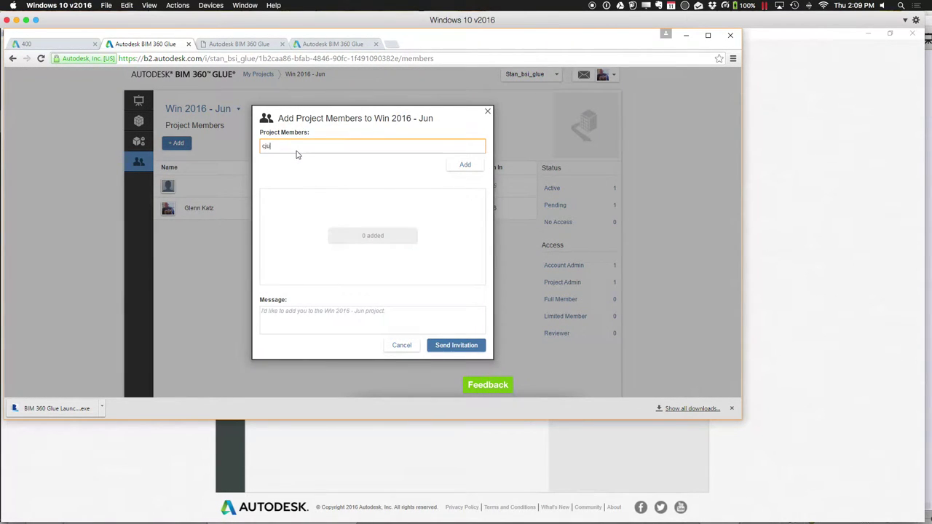
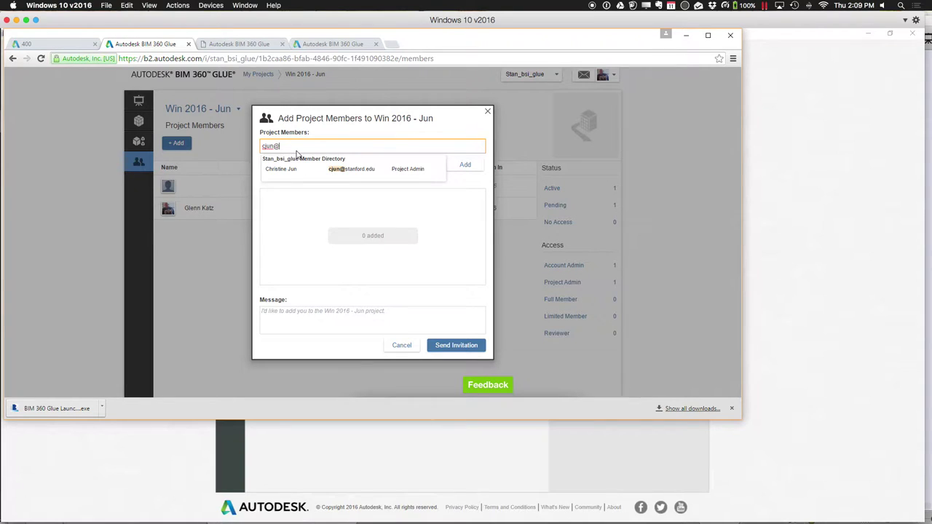
{"action": "left_click", "coordinate": [306, 169]}
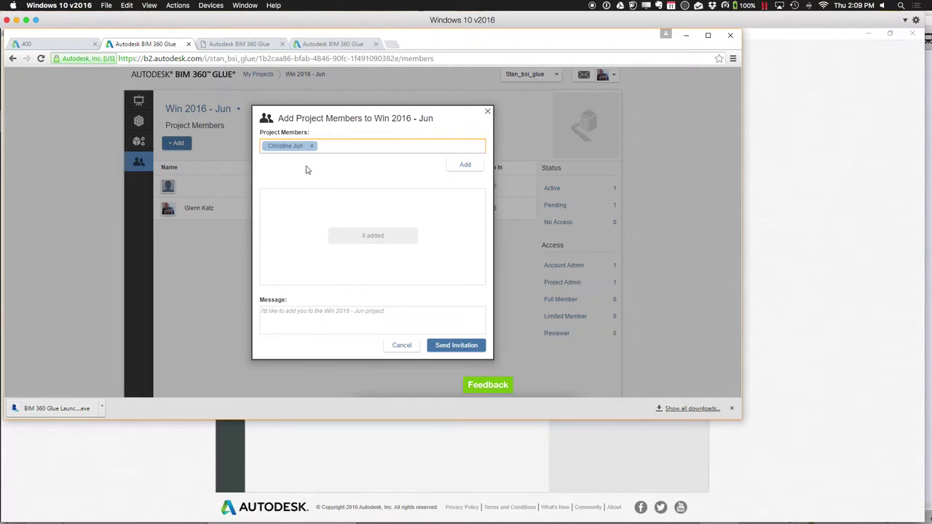
{"action": "left_click", "coordinate": [450, 347]}
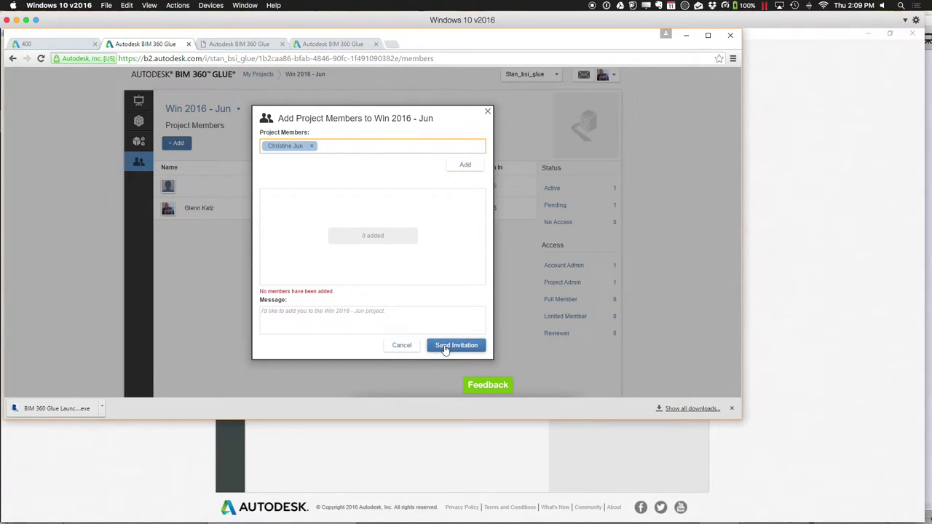
{"action": "left_click", "coordinate": [463, 166]}
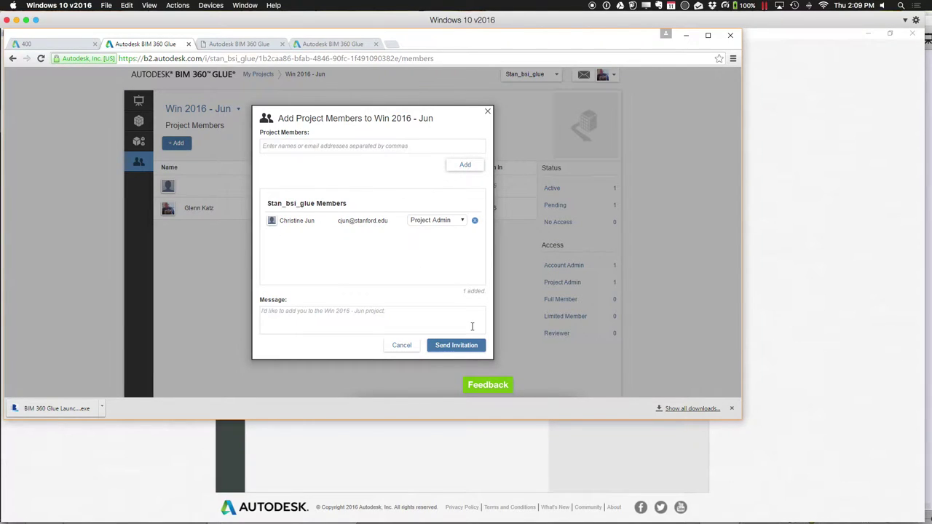
{"action": "left_click", "coordinate": [458, 345]}
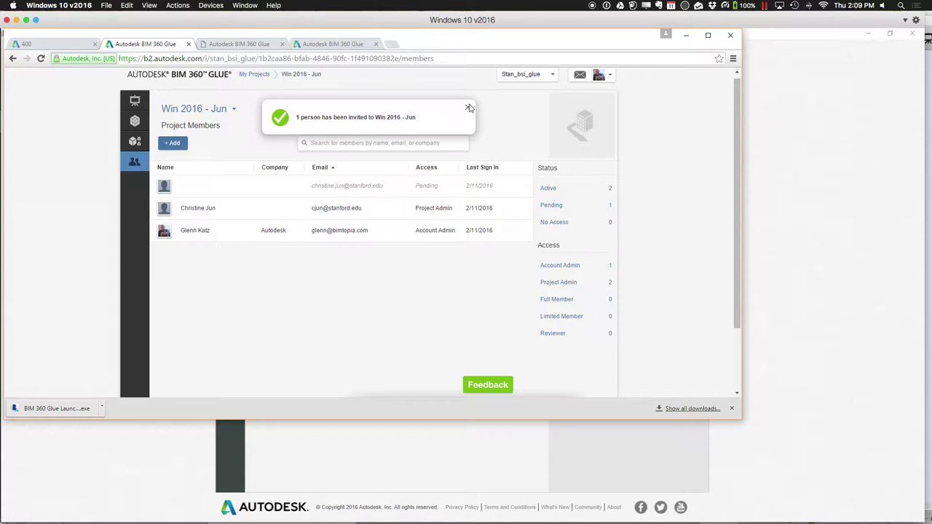
{"action": "left_click", "coordinate": [468, 109]}
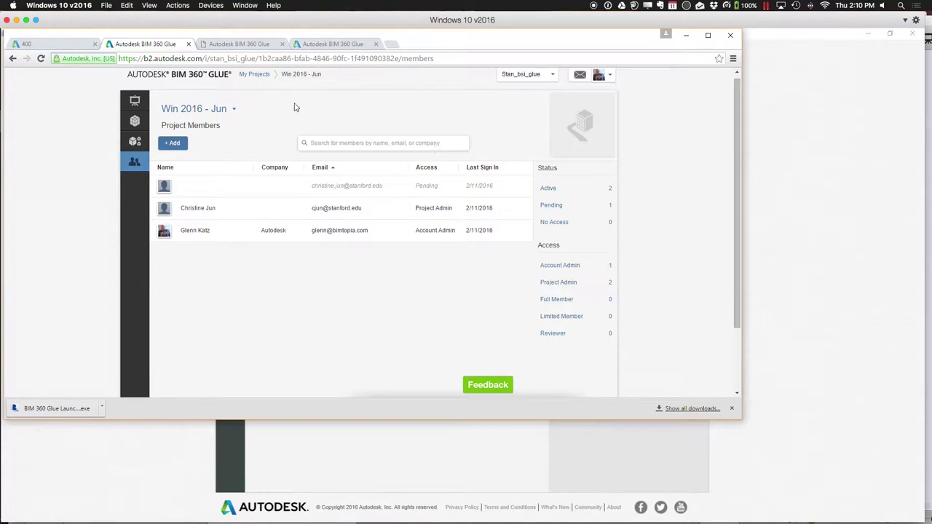
Return to My Projects in the browser, then bring back the desktop Glue window showing Win 2016 - Jun
{"action": "left_click", "coordinate": [265, 77]}
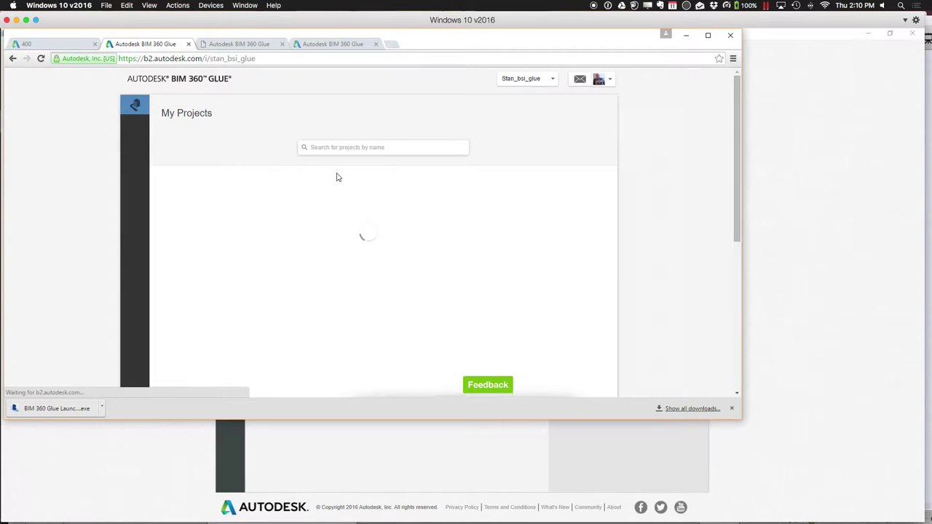
{"action": "scroll", "coordinate": [337, 178], "scroll_direction": "down", "scroll_amount": 1}
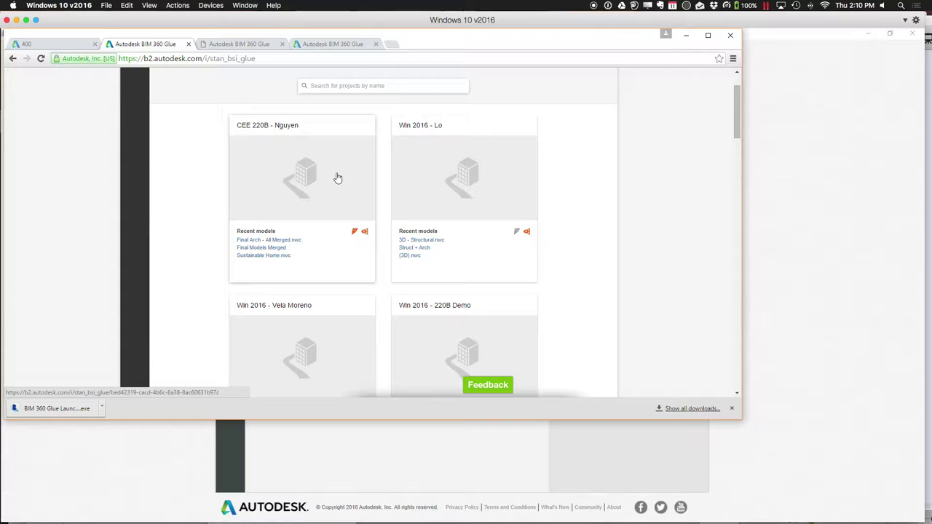
{"action": "scroll", "coordinate": [337, 177], "scroll_direction": "down", "scroll_amount": 3}
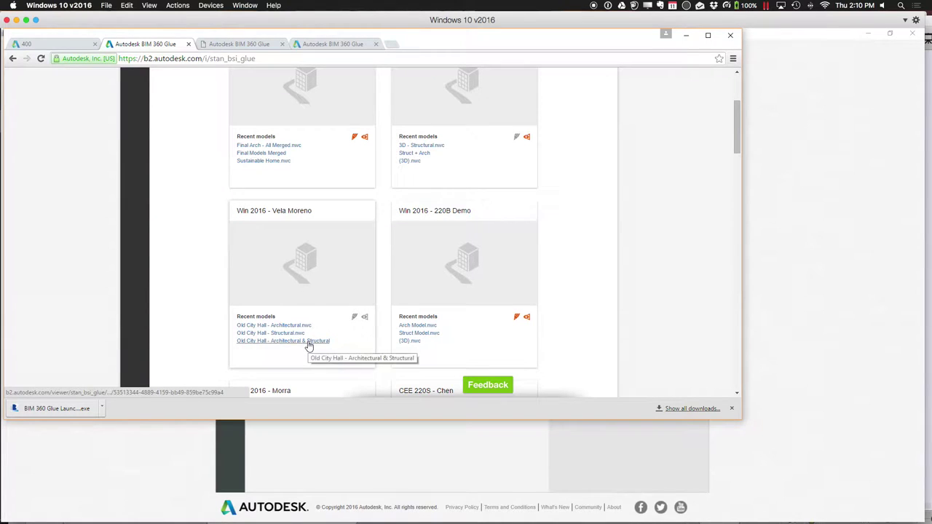
{"action": "left_click", "coordinate": [376, 439]}
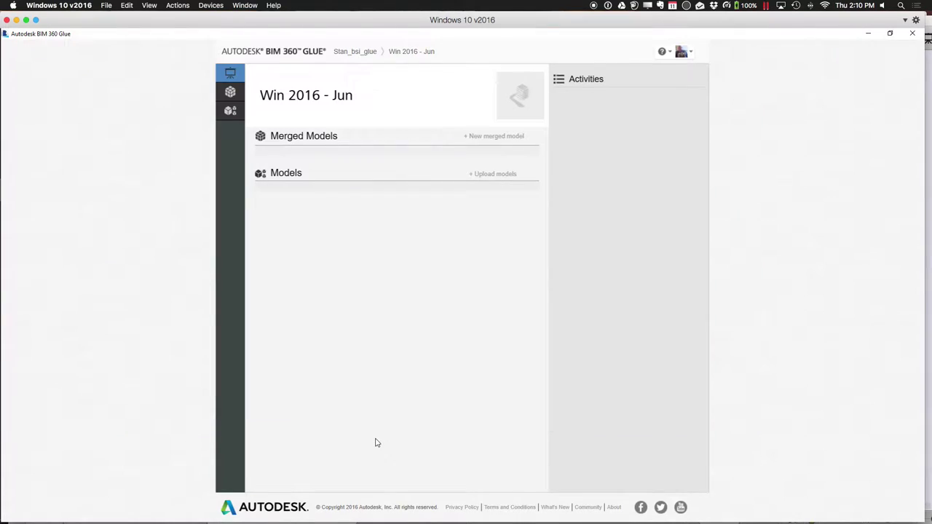
{"action": "left_click", "coordinate": [350, 51]}
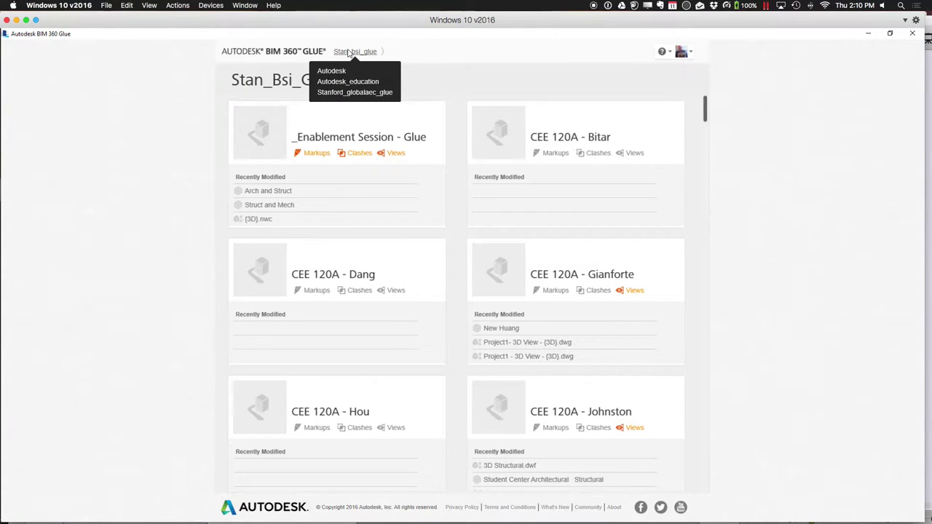
{"action": "scroll", "coordinate": [461, 296], "scroll_direction": "down", "scroll_amount": 5}
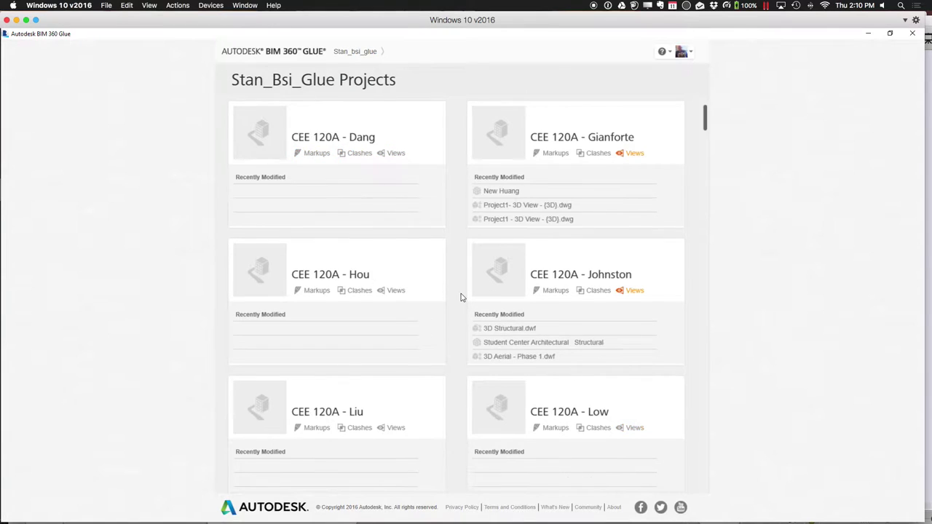
{"action": "scroll", "coordinate": [461, 297], "scroll_direction": "down", "scroll_amount": 10}
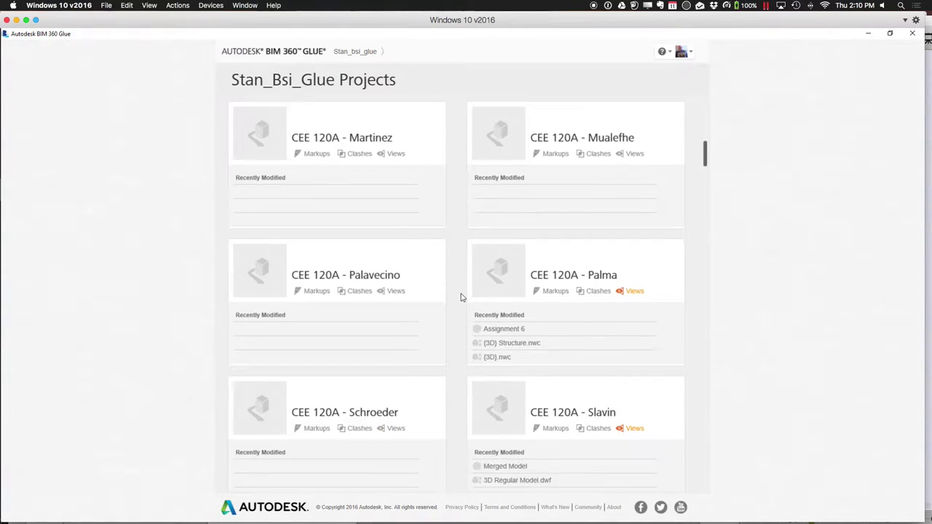
{"action": "scroll", "coordinate": [461, 297], "scroll_direction": "down", "scroll_amount": 3}
{"action": "scroll", "coordinate": [461, 297], "scroll_direction": "down", "scroll_amount": 12}
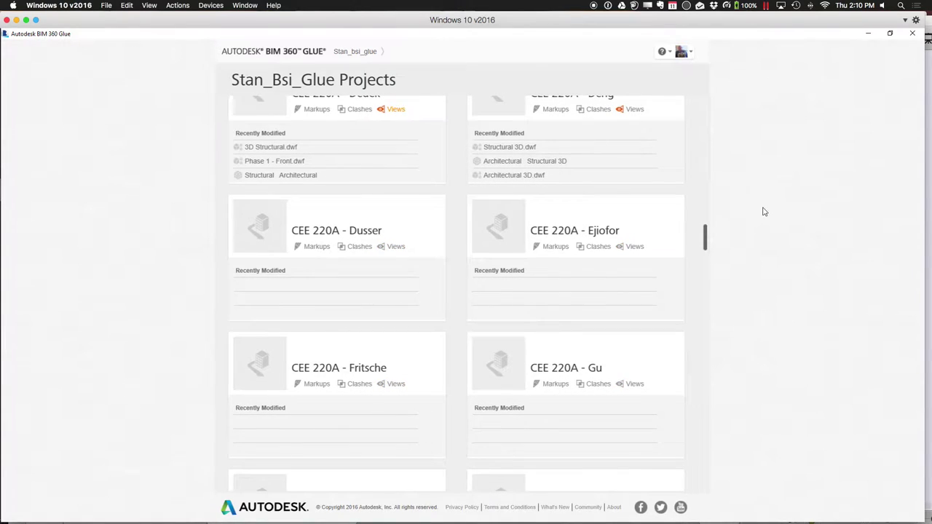
{"action": "left_click_drag", "start_coordinate": [704, 235], "coordinate": [692, 482]}
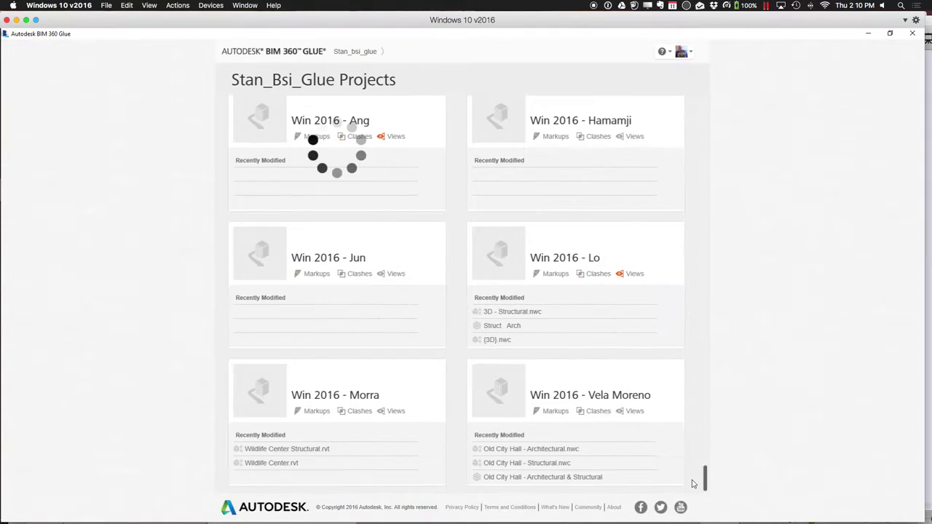
{"action": "left_click", "coordinate": [551, 476]}
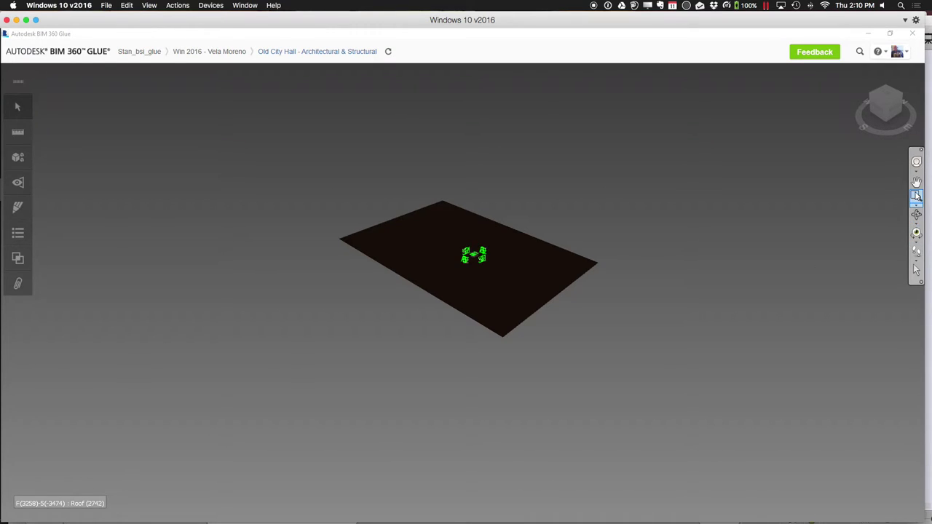
Zoom Window in on the building, then pan so the whole building is visible
{"action": "left_click", "coordinate": [916, 197]}
{"action": "left_click_drag", "start_coordinate": [455, 237], "coordinate": [492, 273]}
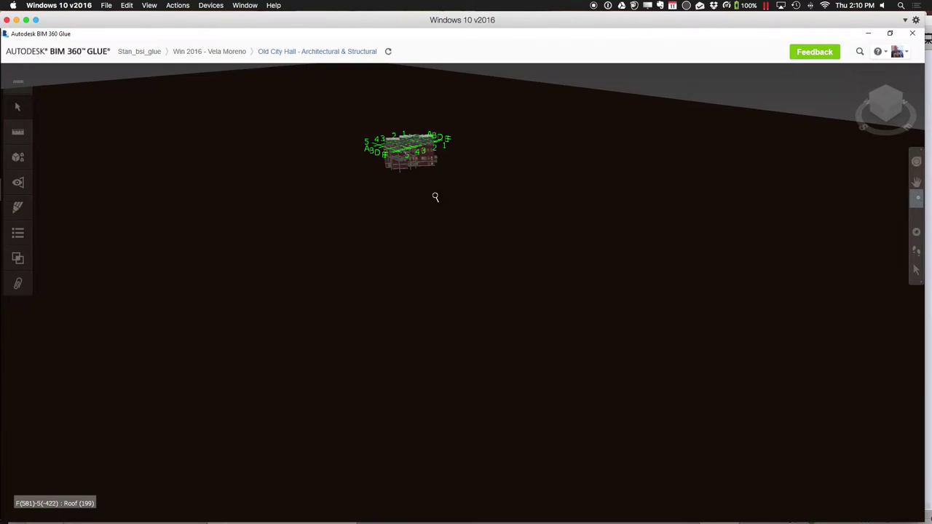
{"action": "left_click_drag", "start_coordinate": [375, 129], "coordinate": [456, 183]}
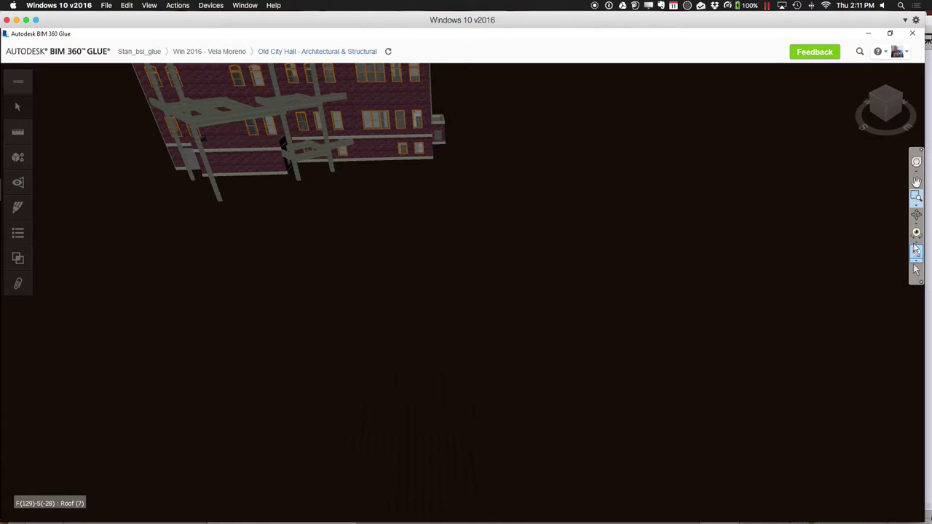
{"action": "left_click", "coordinate": [916, 181]}
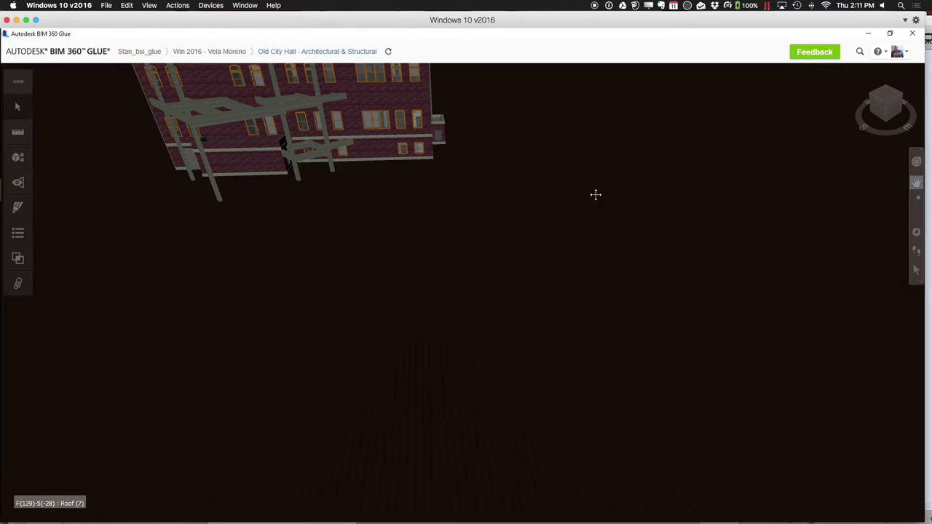
{"action": "left_click_drag", "start_coordinate": [387, 194], "coordinate": [436, 331]}
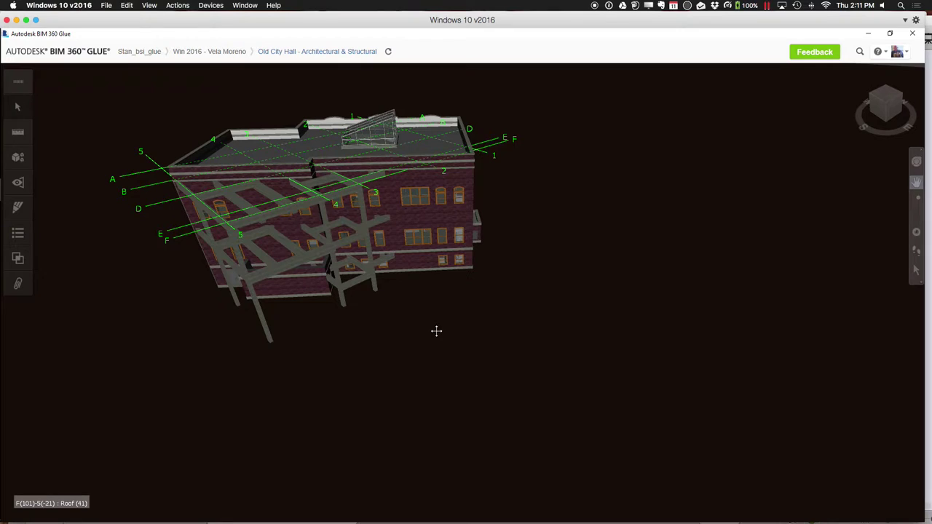
Switch to the Top view and zoom window so the A–F, 1–5 grid plan fills the view
{"action": "left_click", "coordinate": [884, 93]}
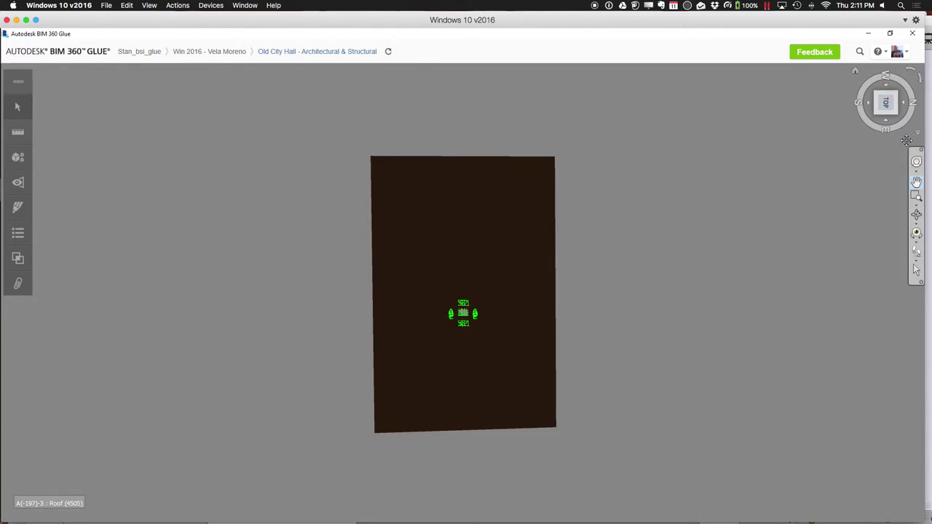
{"action": "left_click", "coordinate": [915, 195]}
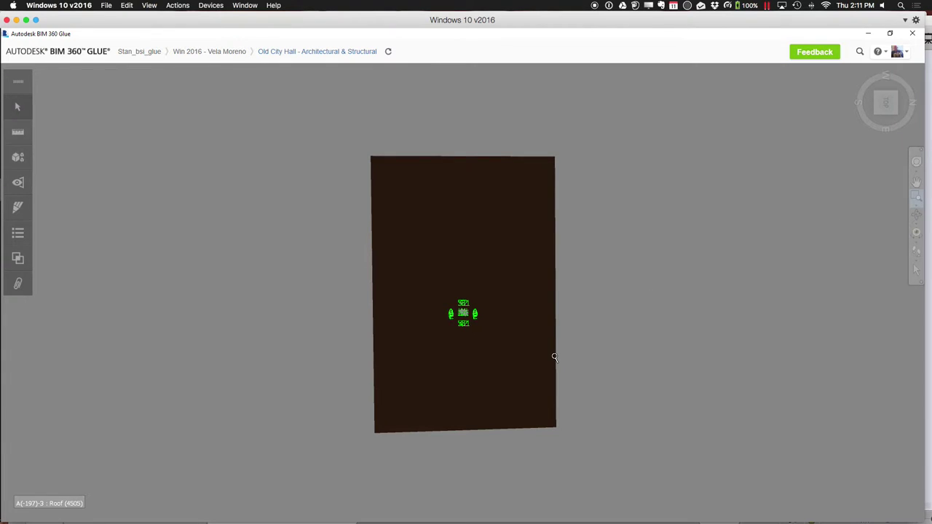
{"action": "left_click_drag", "start_coordinate": [455, 293], "coordinate": [480, 340]}
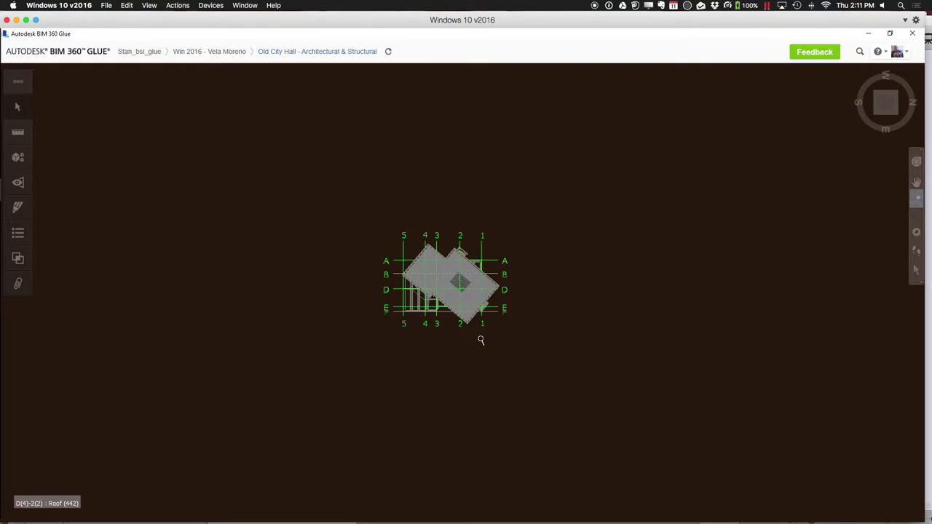
{"action": "left_click", "coordinate": [916, 195]}
{"action": "left_click_drag", "start_coordinate": [393, 226], "coordinate": [523, 337]}
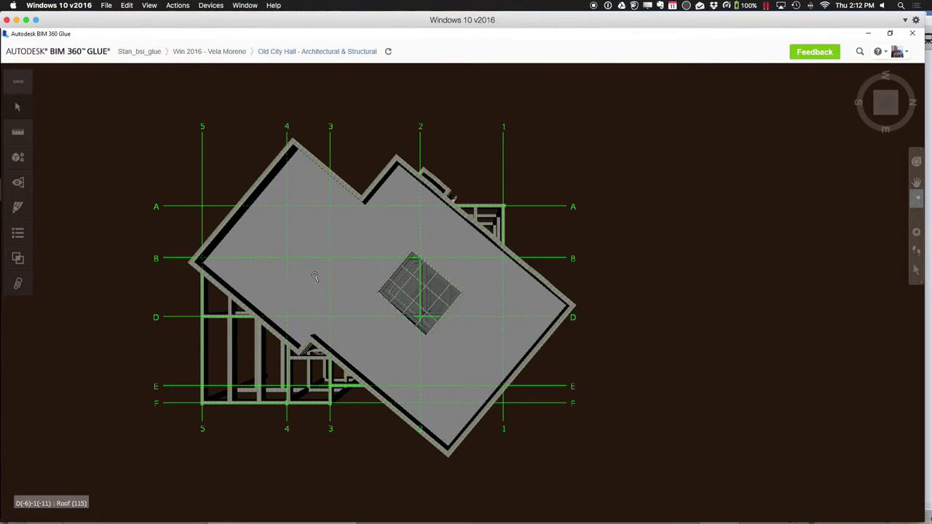
Close the Old City Hall model and go back to the Stan_Bsi_Glue projects list
{"action": "mouse_move", "coordinate": [163, 62]}
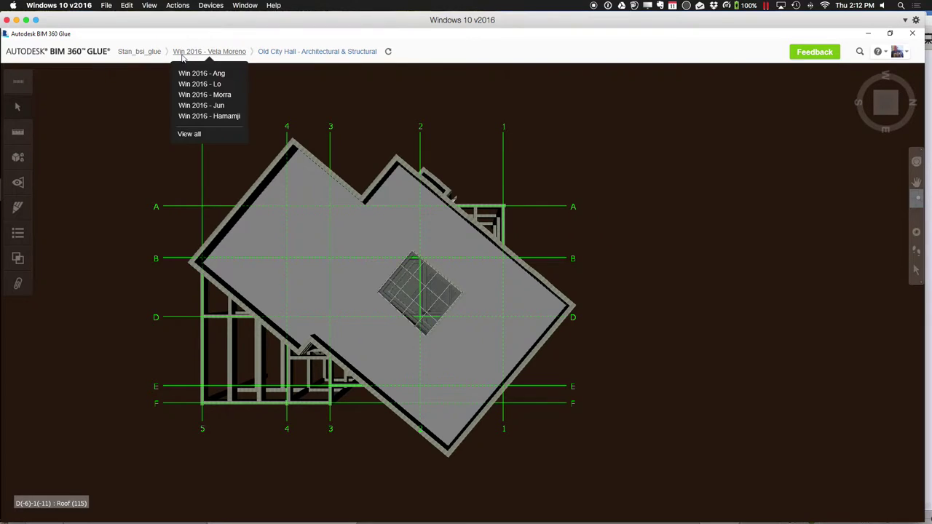
{"action": "left_click", "coordinate": [190, 56]}
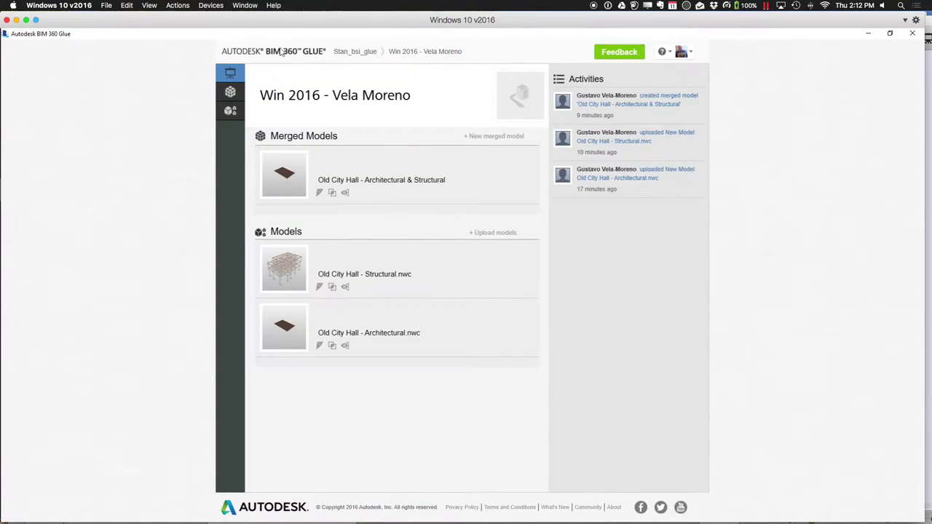
{"action": "left_click", "coordinate": [350, 52]}
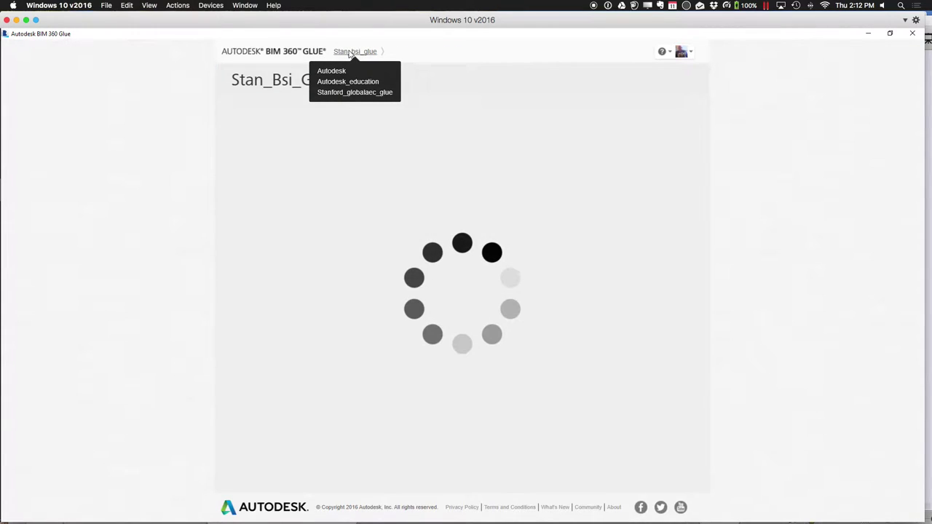
{"action": "mouse_move", "coordinate": [416, 509]}
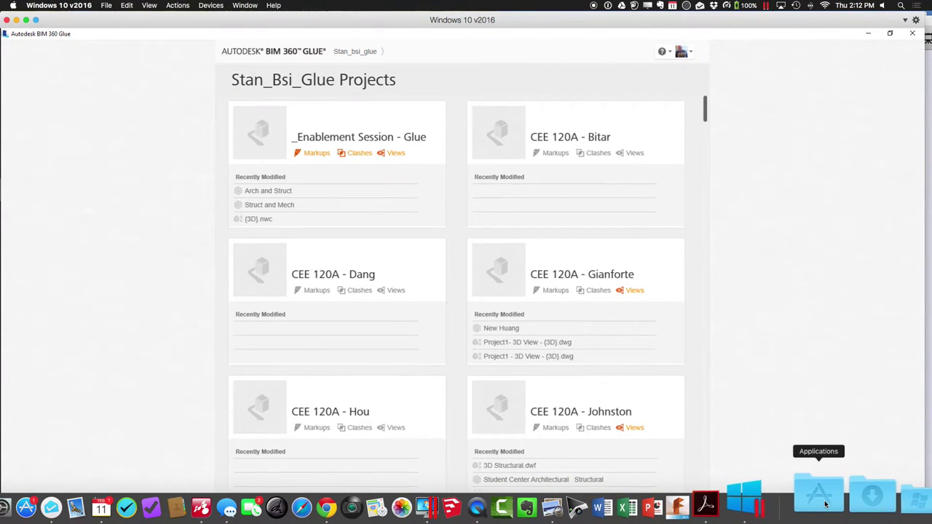
Launch AirServer from Applications and show its AirServer Connect QR code
{"action": "left_click", "coordinate": [822, 502]}
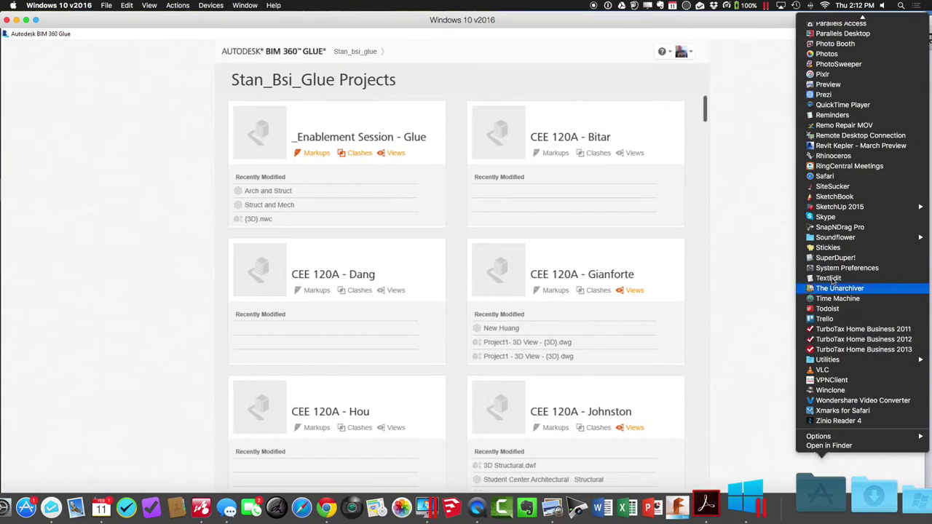
{"action": "scroll", "coordinate": [832, 273], "scroll_direction": "up", "scroll_amount": 10}
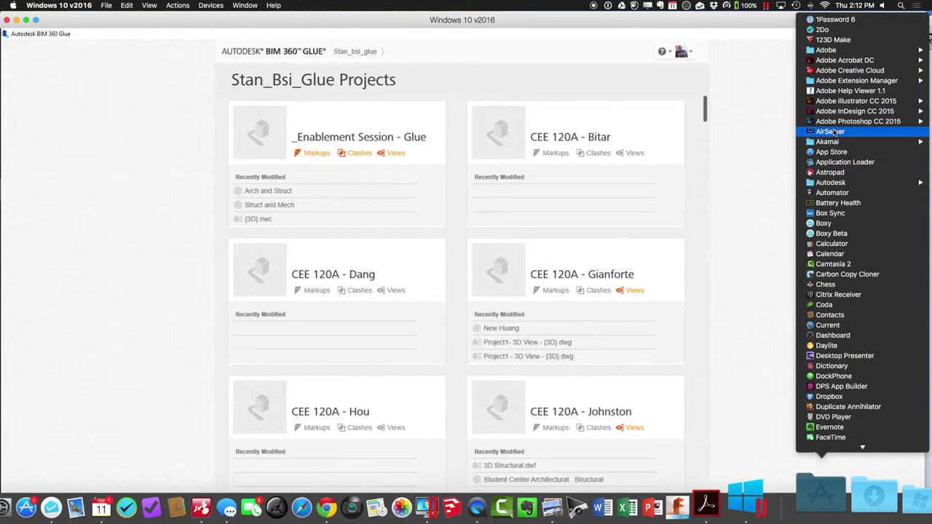
{"action": "left_click", "coordinate": [834, 131]}
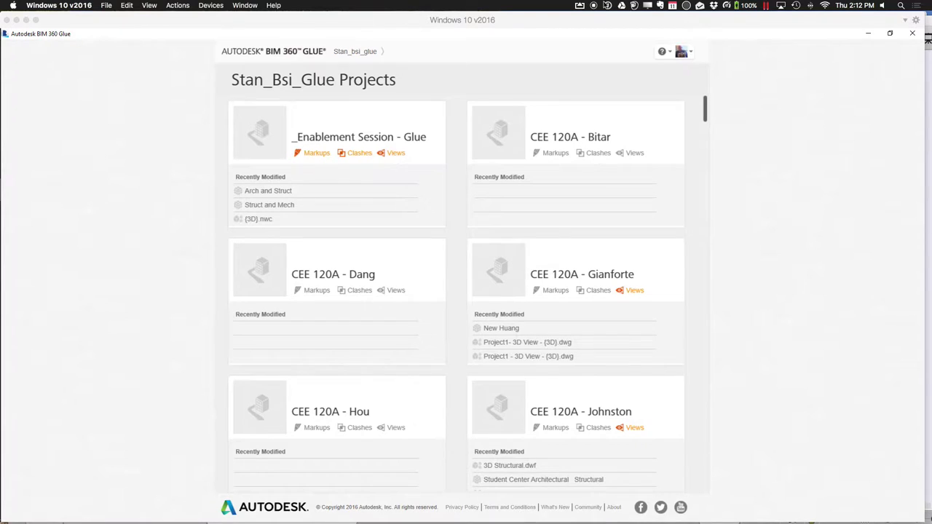
{"action": "left_click", "coordinate": [579, 6]}
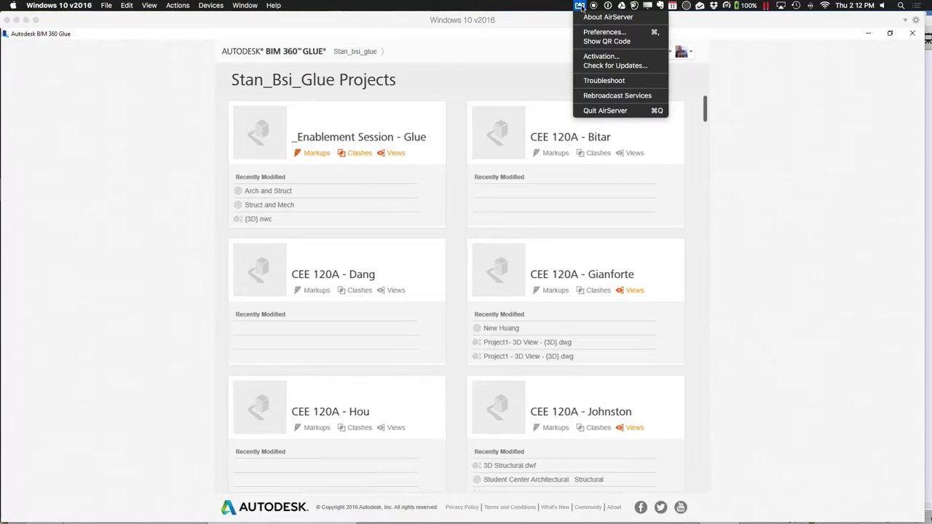
{"action": "left_click", "coordinate": [590, 41]}
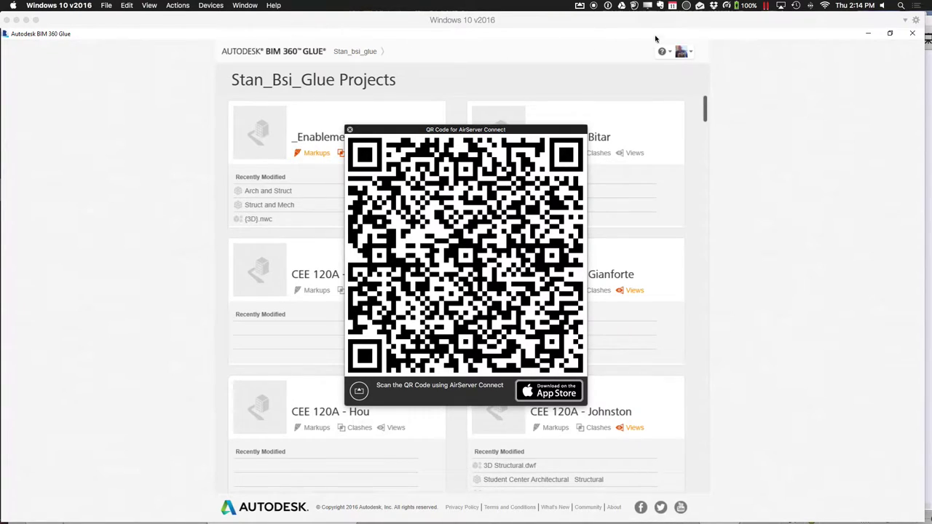
Move the QR code window left, then bring the Windows 10 window forward and maximize it
{"action": "left_click_drag", "start_coordinate": [474, 134], "coordinate": [518, 112]}
{"action": "key", "text": "ctrl+Right"}
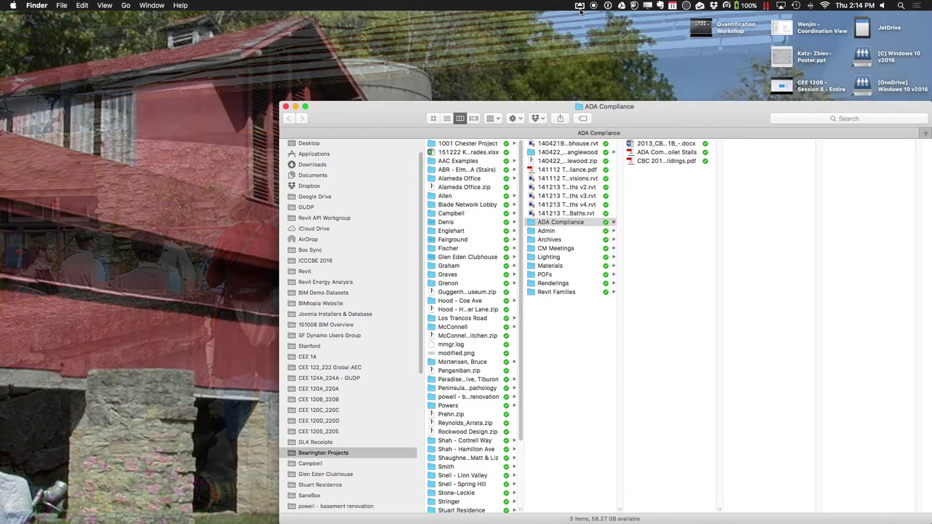
{"action": "left_click", "coordinate": [579, 6]}
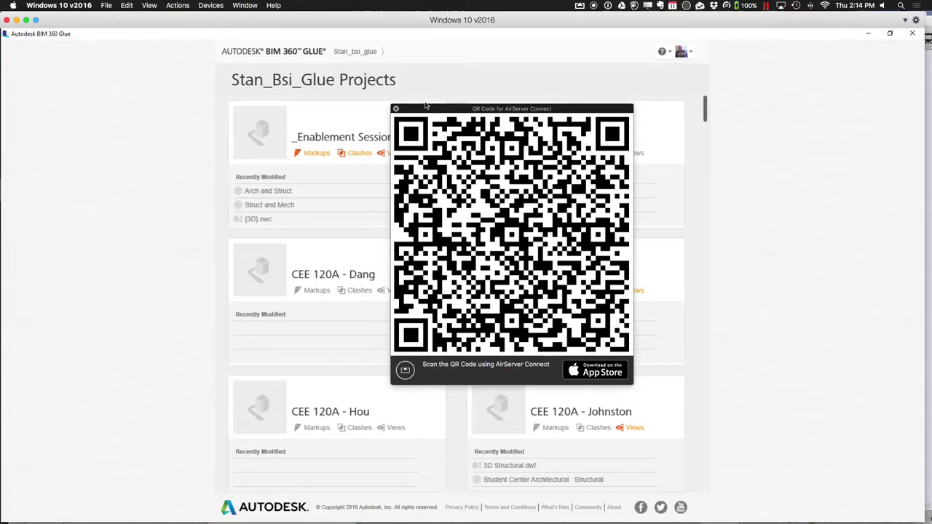
{"action": "left_click_drag", "start_coordinate": [426, 106], "coordinate": [211, 205]}
{"action": "left_click", "coordinate": [580, 6]}
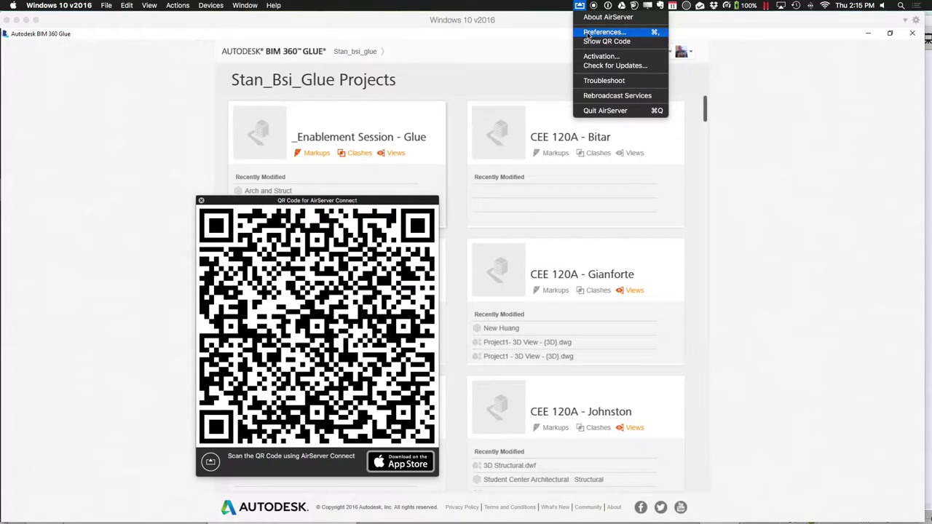
{"action": "left_click", "coordinate": [799, 23]}
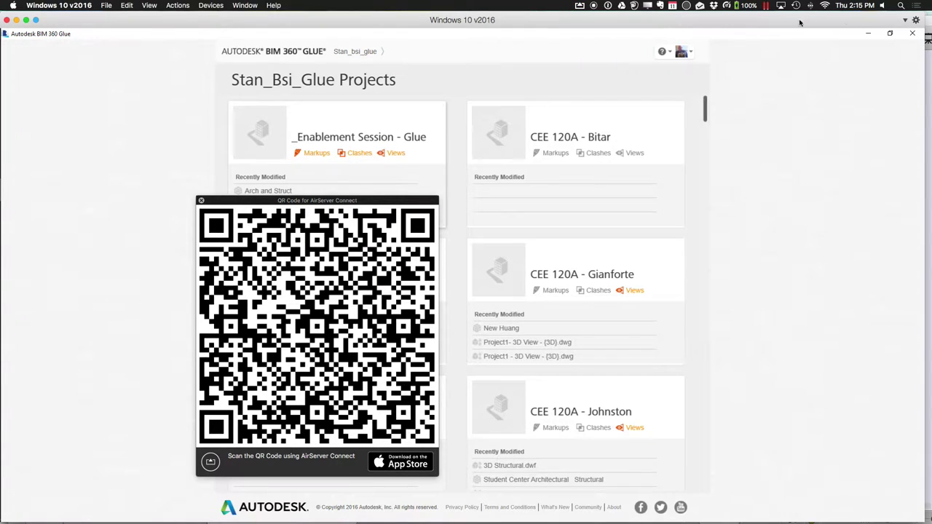
{"action": "left_click_drag", "start_coordinate": [877, 18], "coordinate": [720, 423]}
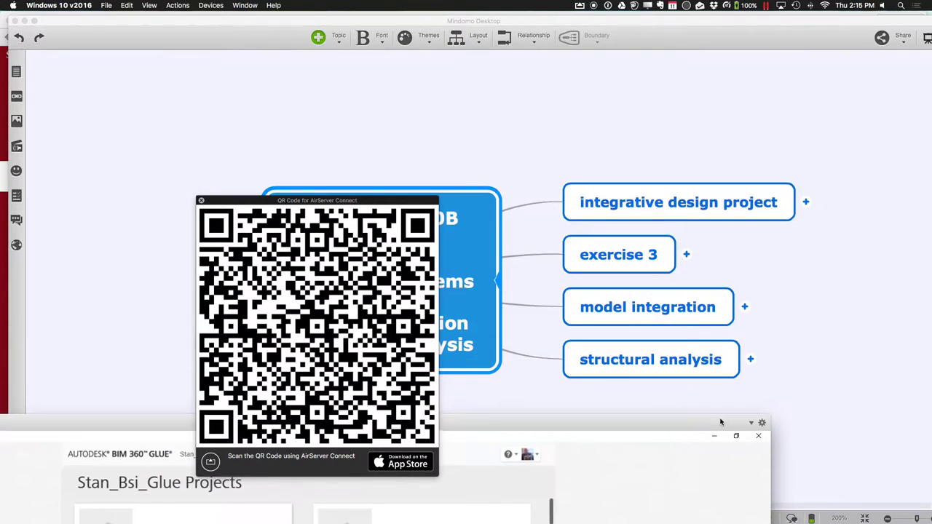
{"action": "double_click", "coordinate": [720, 422]}
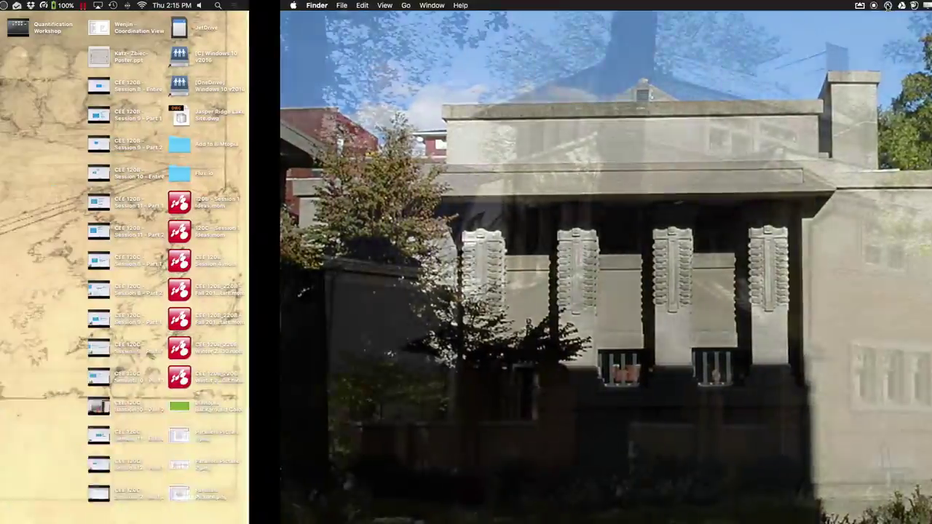
Open the AirServer menu-bar menu and close it without choosing an option
{"action": "mouse_move", "coordinate": [782, 513]}
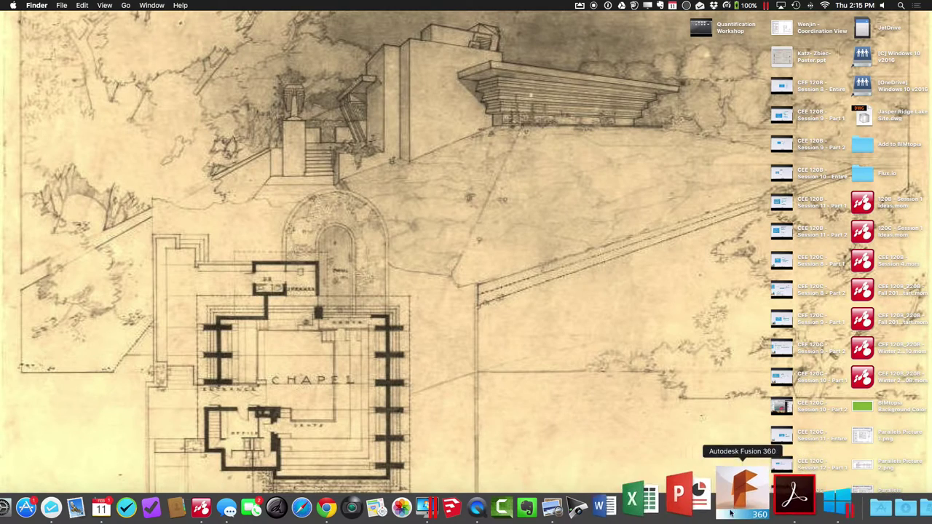
{"action": "left_click", "coordinate": [582, 6]}
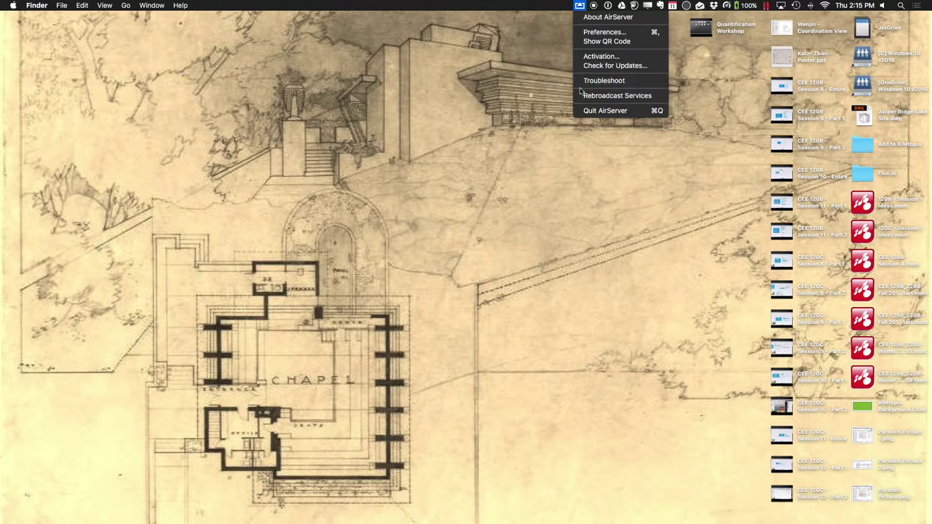
{"action": "left_click", "coordinate": [528, 148]}
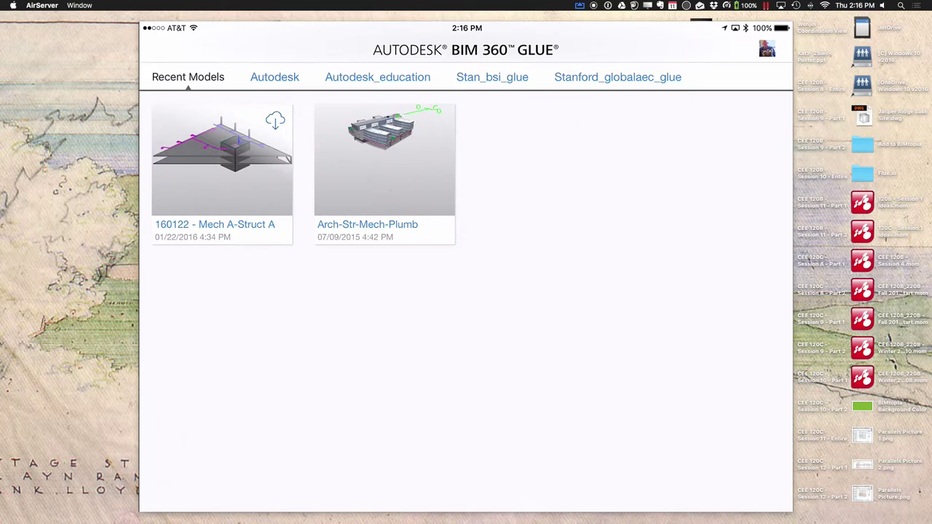
{"action": "left_click", "coordinate": [384, 160]}
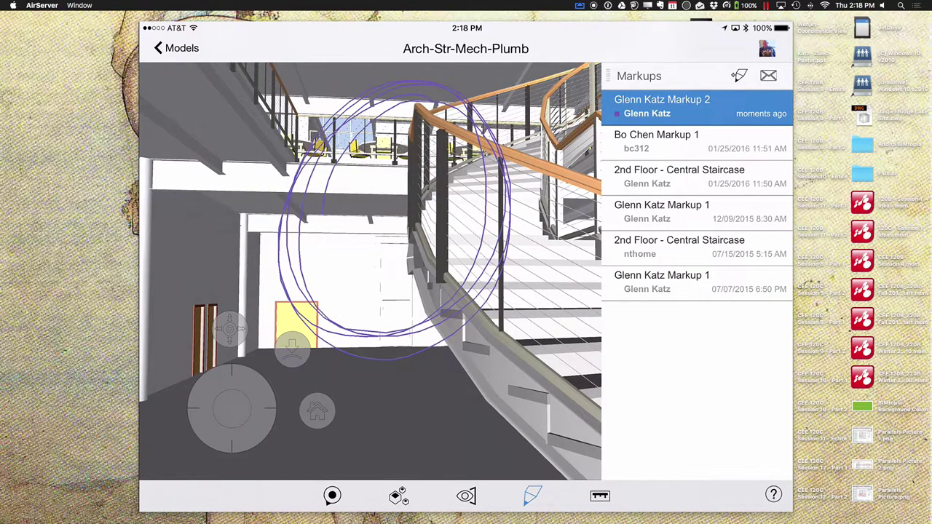
{"action": "left_click", "coordinate": [656, 141]}
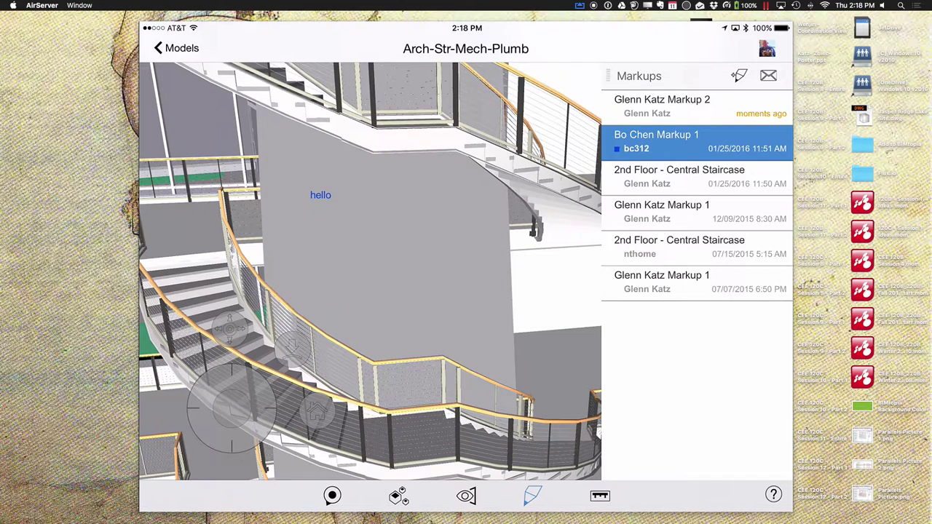
{"action": "left_click", "coordinate": [678, 176]}
{"action": "left_click", "coordinate": [679, 246]}
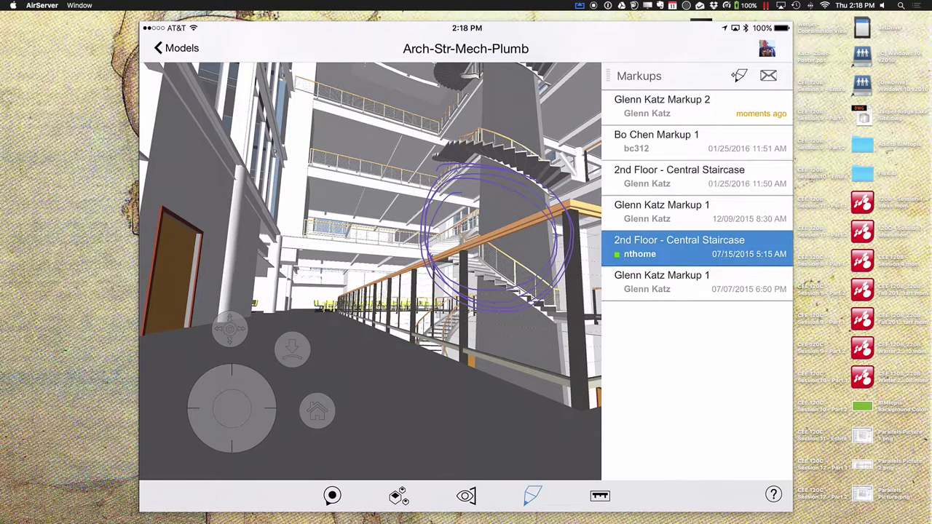
{"action": "left_click", "coordinate": [661, 106]}
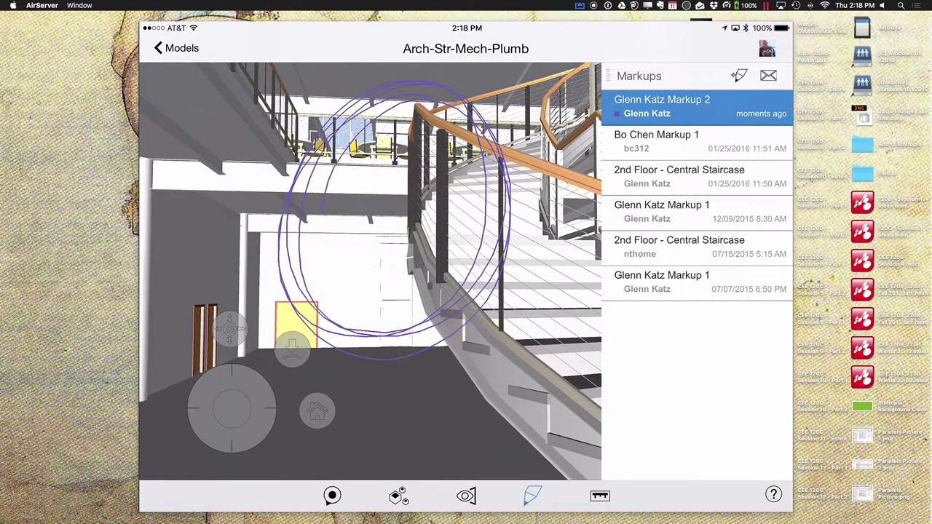
{"action": "left_click", "coordinate": [767, 76]}
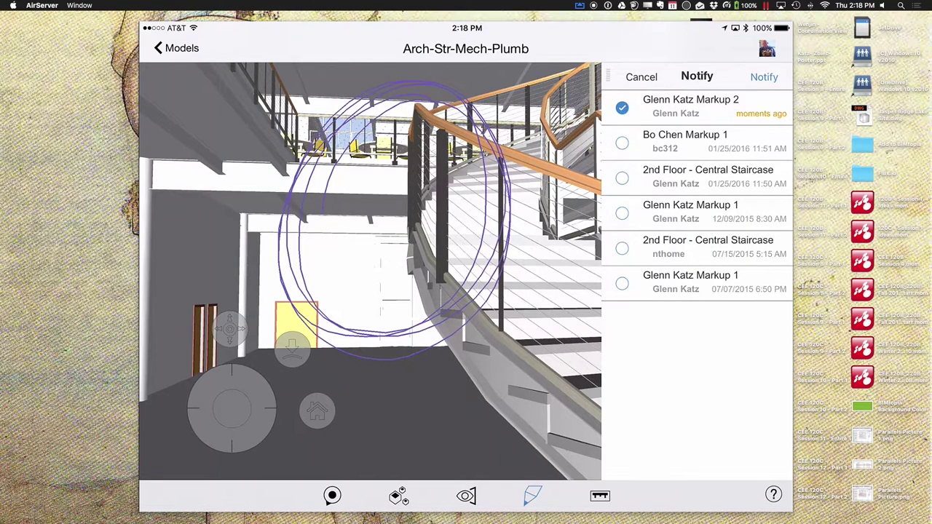
{"action": "left_click", "coordinate": [764, 76]}
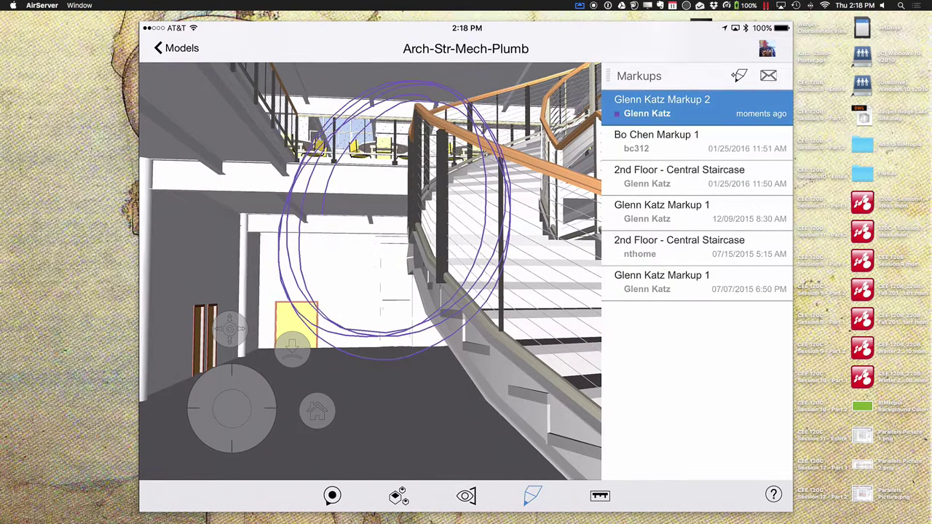
{"action": "left_click", "coordinate": [175, 48]}
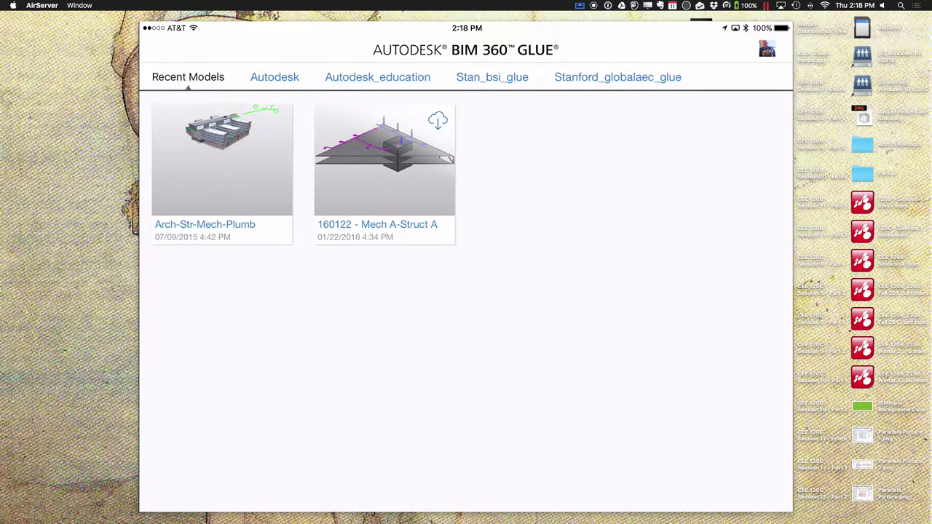
On the iPad, open Win 2016 - Jun under Stan_bsi_glue and load its {3D} model
{"action": "left_click", "coordinate": [492, 76]}
{"action": "scroll", "coordinate": [471, 302], "scroll_direction": "down", "scroll_amount": 15}
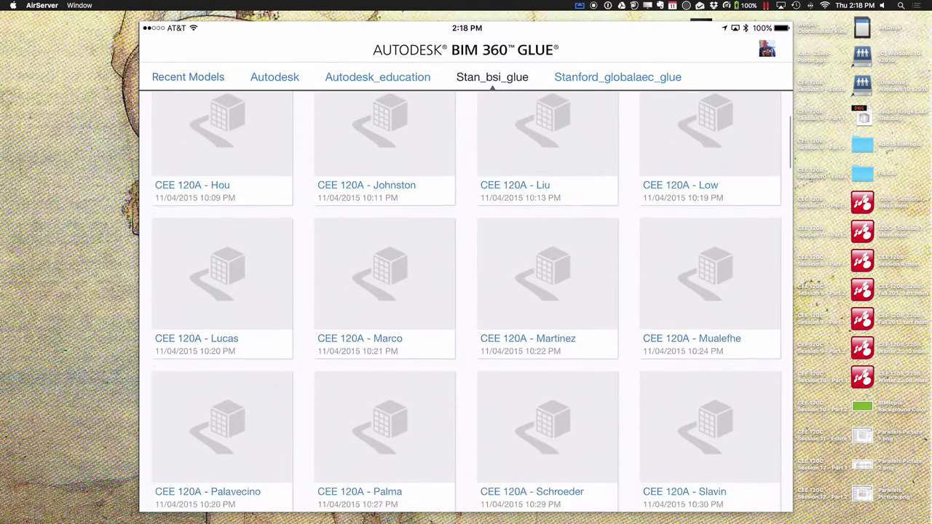
{"action": "scroll", "coordinate": [471, 302], "scroll_direction": "down", "scroll_amount": 5}
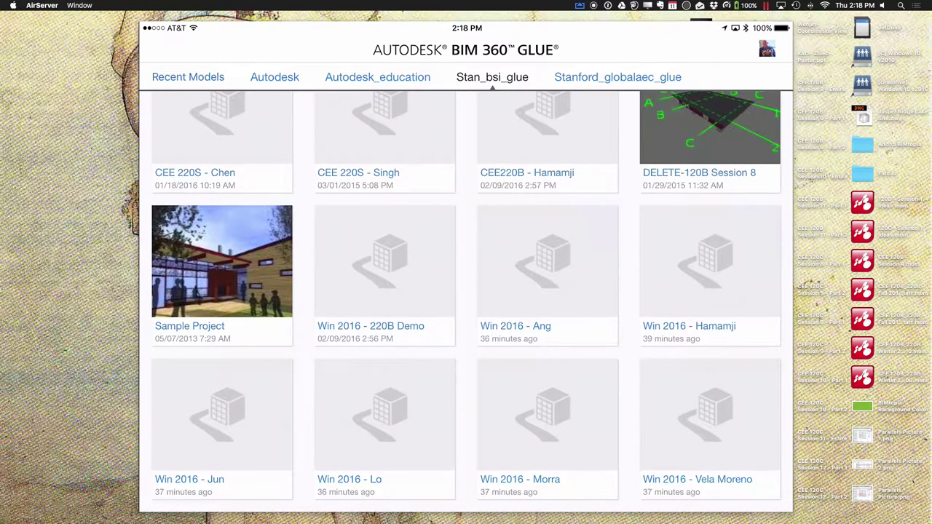
{"action": "left_click", "coordinate": [222, 422]}
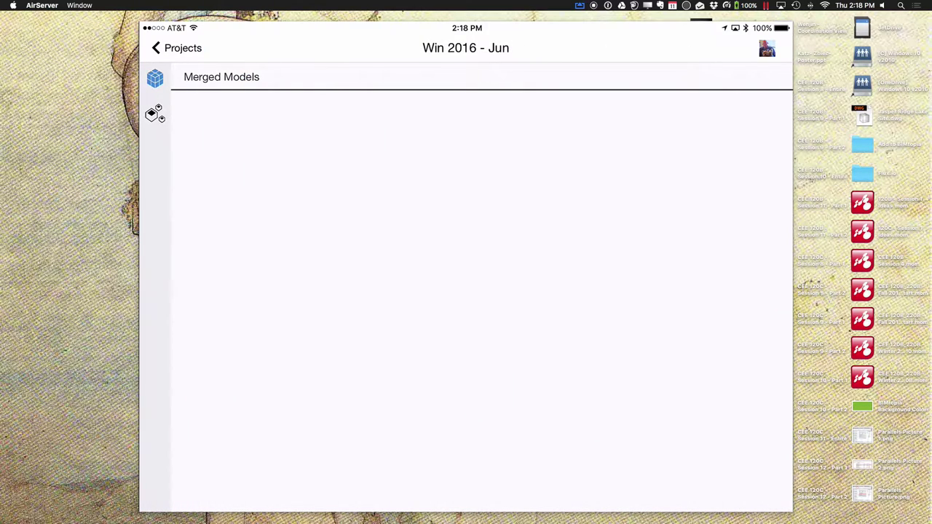
{"action": "left_click", "coordinate": [155, 114]}
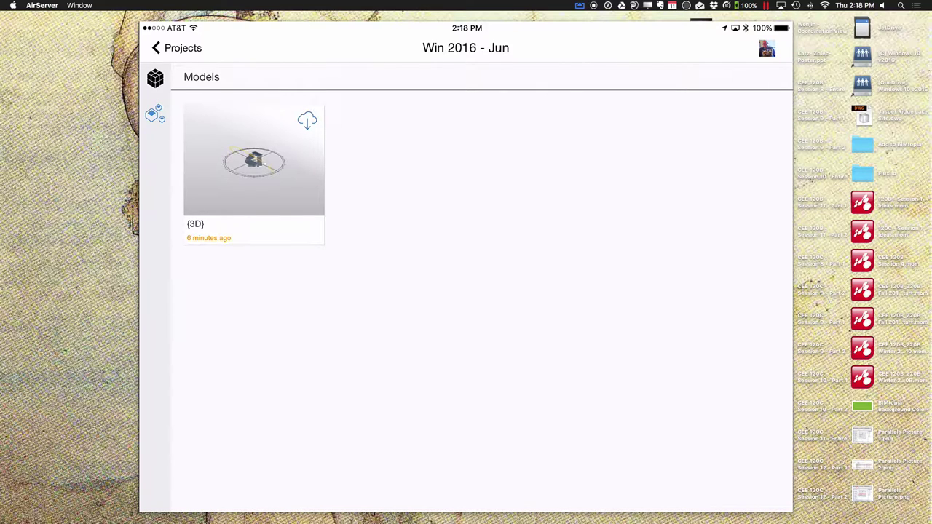
{"action": "left_click", "coordinate": [254, 160]}
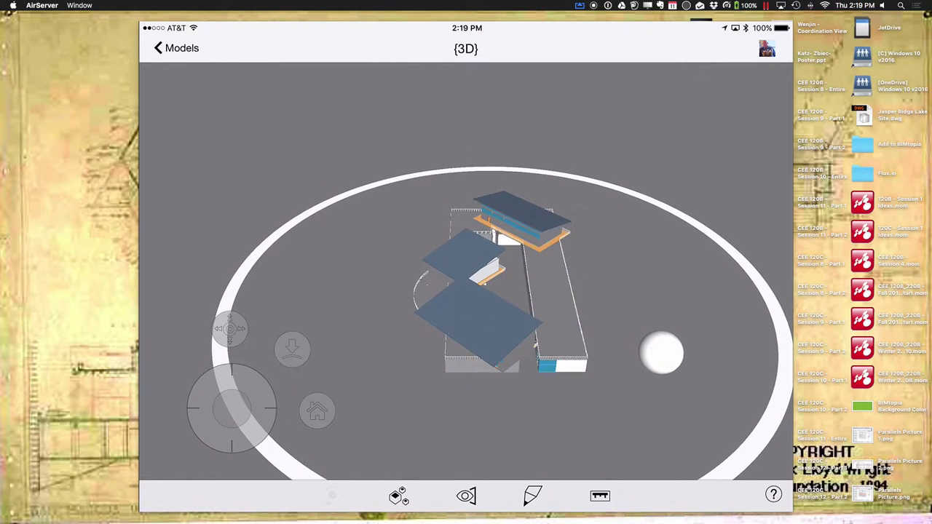
Zoom and orbit to a close top-down view of the two buildings and show the empty markups list
{"action": "left_click_drag", "start_coordinate": [661, 353], "coordinate": [788, 408]}
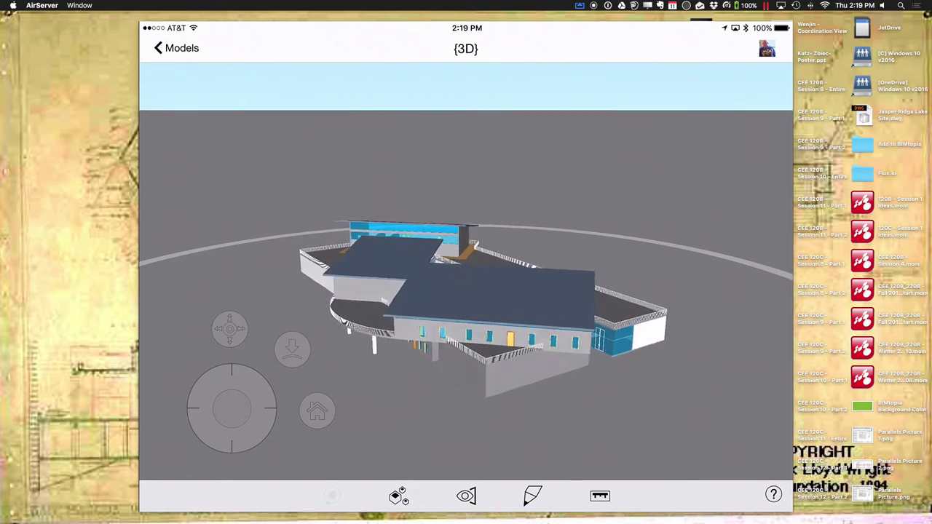
{"action": "left_click_drag", "start_coordinate": [575, 277], "coordinate": [145, 125]}
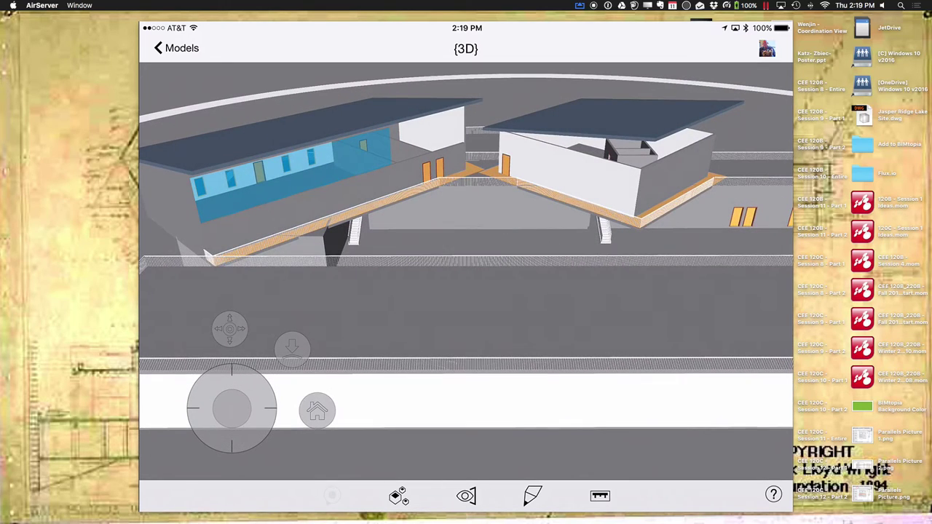
{"action": "left_click", "coordinate": [532, 496]}
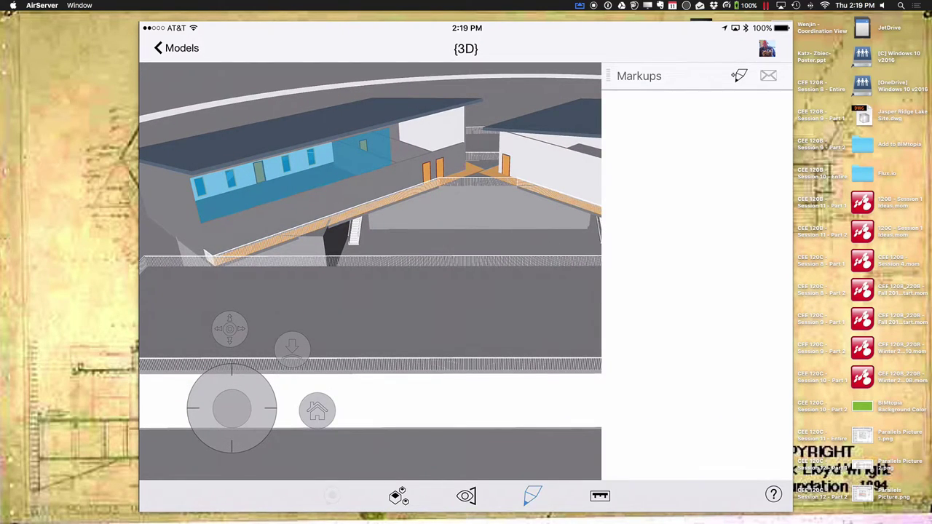
Circle the right-hand building in purple, add the note 'this is interesting', and save the markup
{"action": "left_click", "coordinate": [738, 76]}
{"action": "mouse_move", "coordinate": [677, 107]}
{"action": "left_mouse_down"}
{"action": "mouse_move", "coordinate": [598, 97]}
{"action": "mouse_move", "coordinate": [715, 176]}
{"action": "mouse_move", "coordinate": [509, 219]}
{"action": "mouse_move", "coordinate": [708, 182]}
{"action": "mouse_move", "coordinate": [698, 204]}
{"action": "mouse_move", "coordinate": [518, 211]}
{"action": "left_mouse_up"}
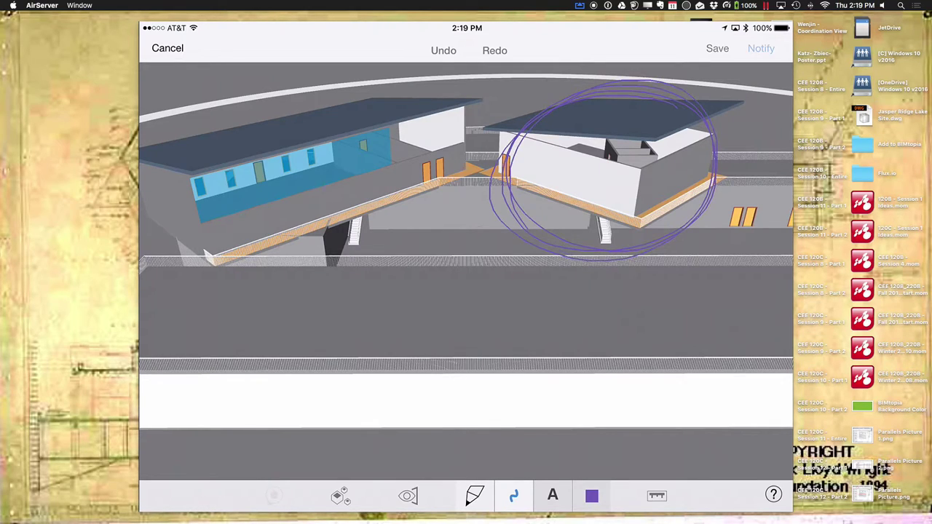
{"action": "left_click", "coordinate": [553, 496]}
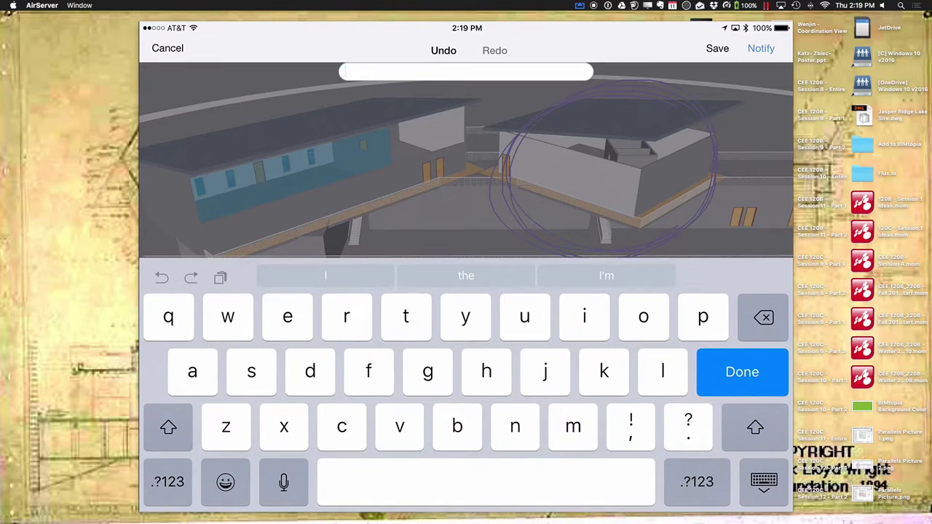
{"action": "type", "text": "thus"}
{"action": "key", "text": "BackSpace"}
{"action": "key", "text": "BackSpace"}
{"action": "key", "text": "BackSpace"}
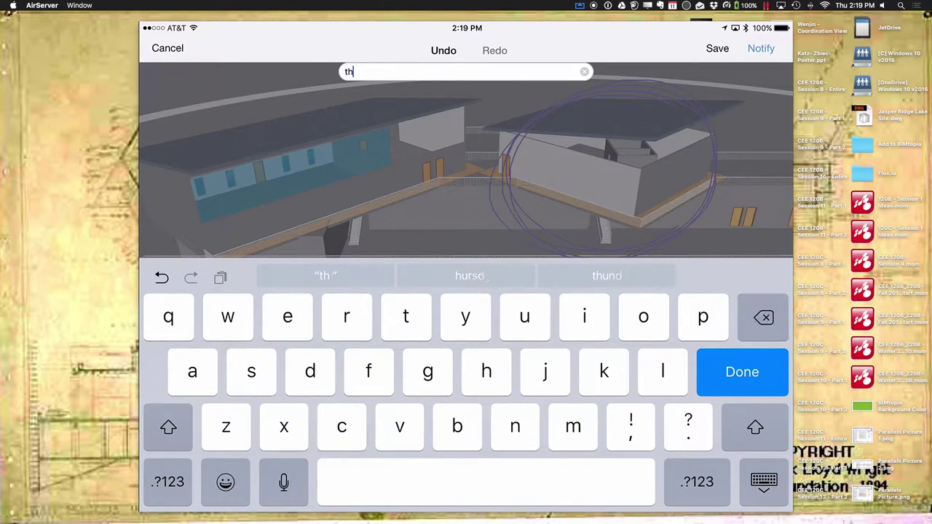
{"action": "type", "text": "is "}
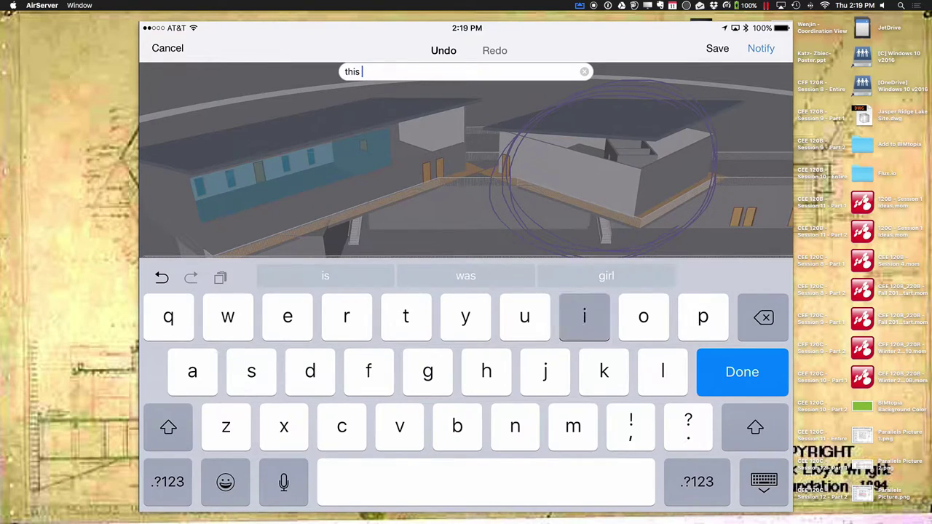
{"action": "type", "text": "is in"}
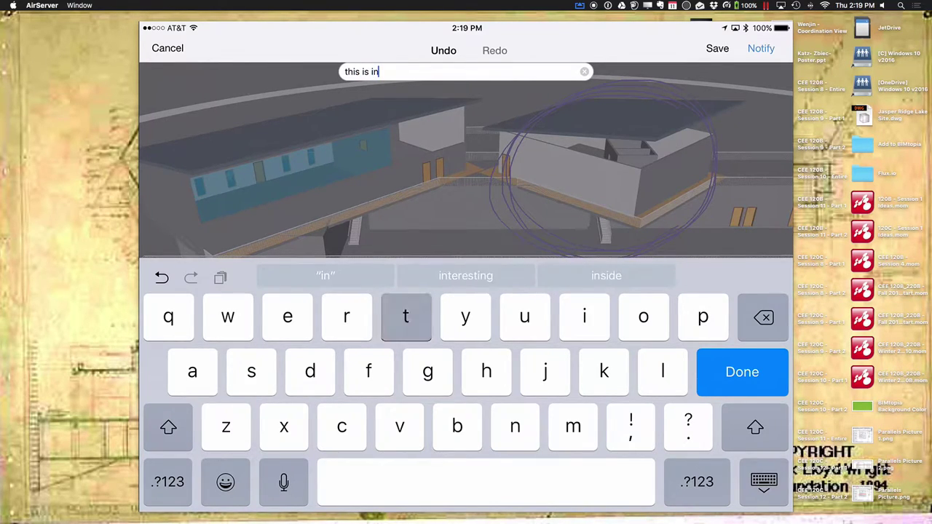
{"action": "type", "text": "teresting"}
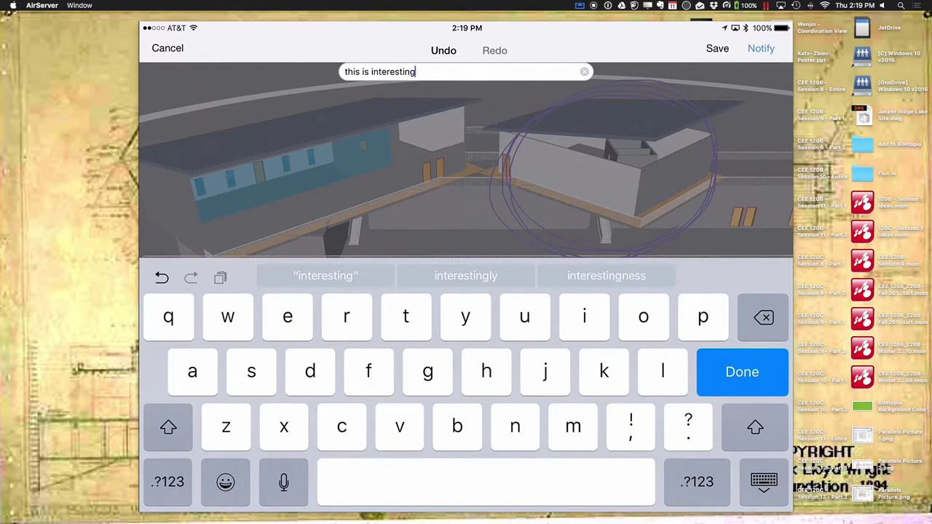
{"action": "key", "text": "Return"}
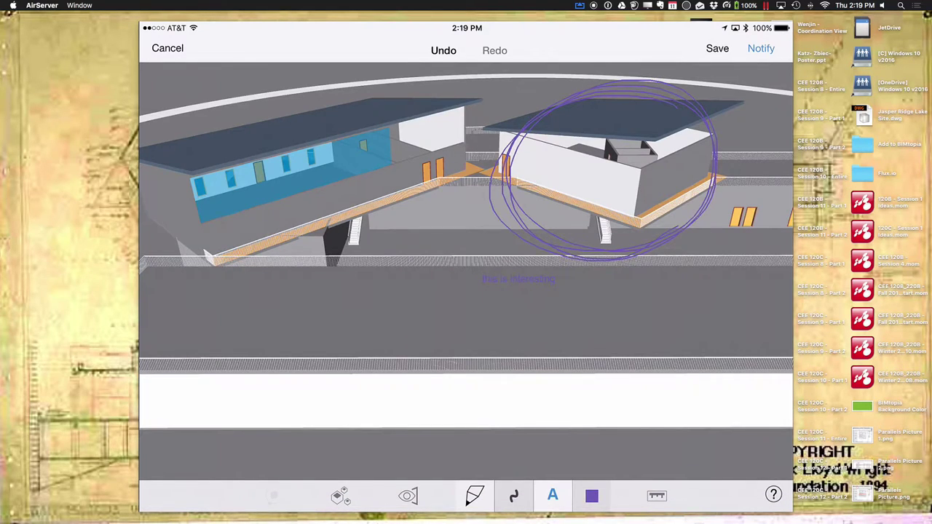
{"action": "type", "text": "thi"}
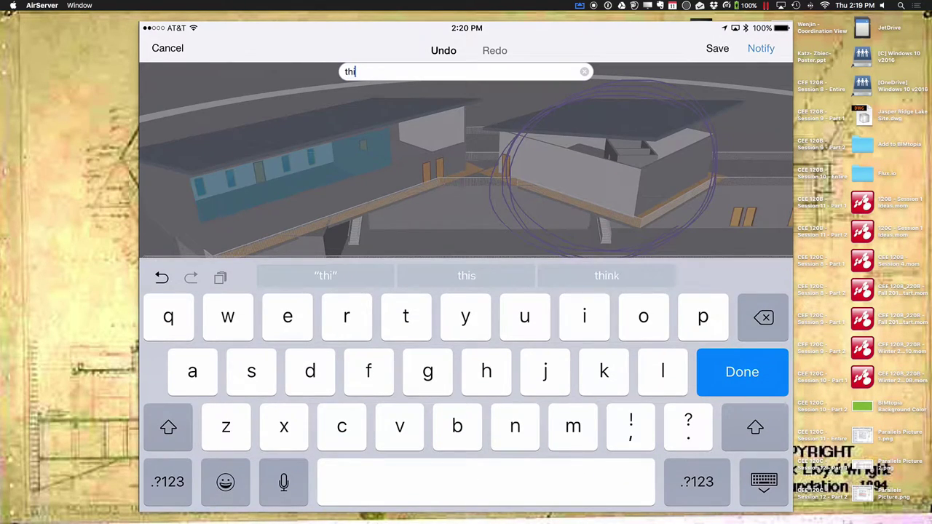
{"action": "type", "text": "s is in"}
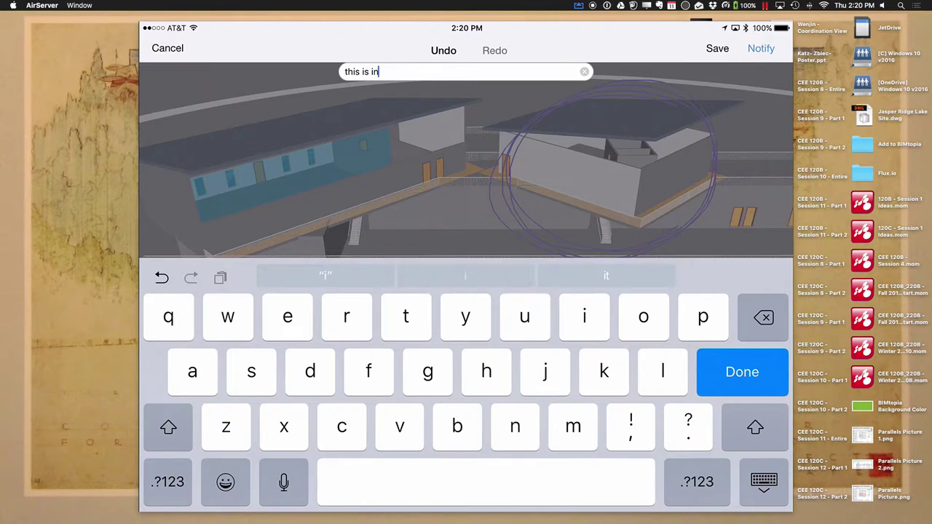
{"action": "type", "text": "teresting"}
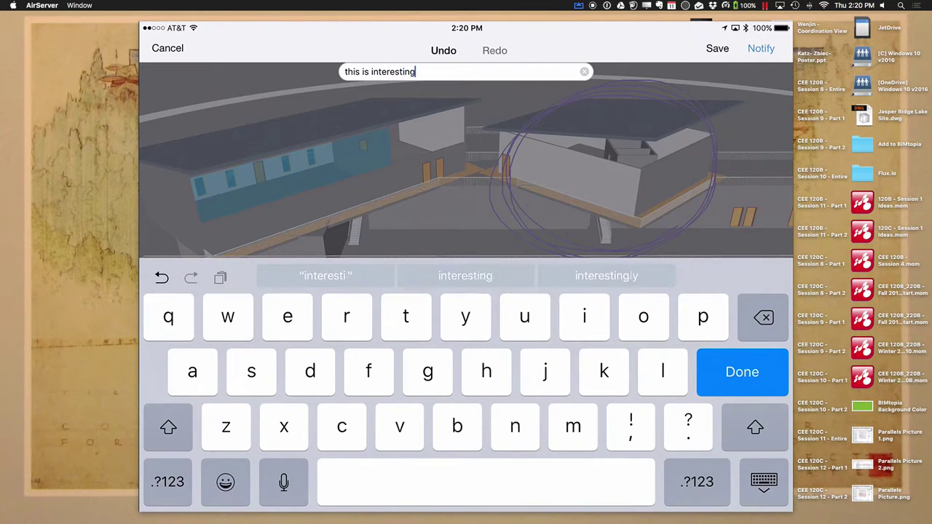
{"action": "key", "text": "Return"}
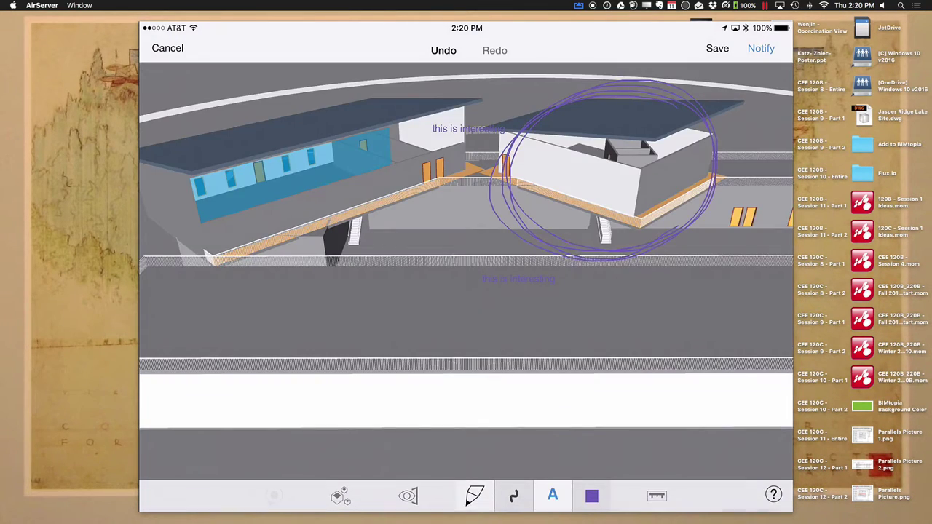
{"action": "left_click", "coordinate": [716, 48]}
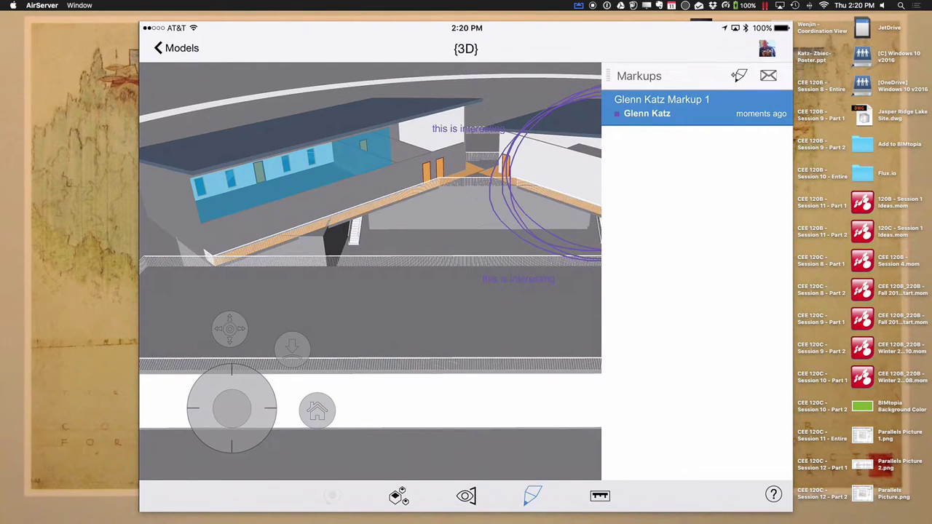
Set up a notification for the checked markup with a project member as recipient
{"action": "left_click", "coordinate": [768, 76]}
{"action": "left_click", "coordinate": [764, 76]}
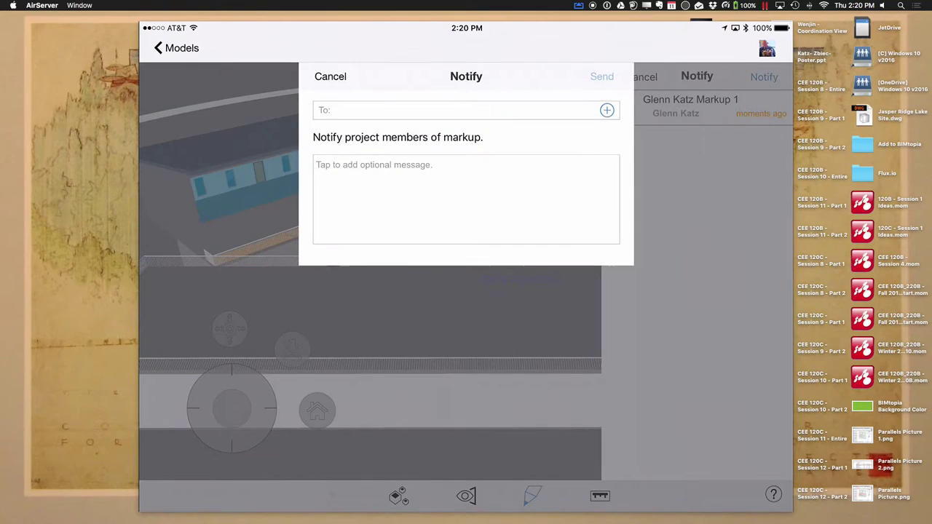
{"action": "left_click", "coordinate": [607, 110]}
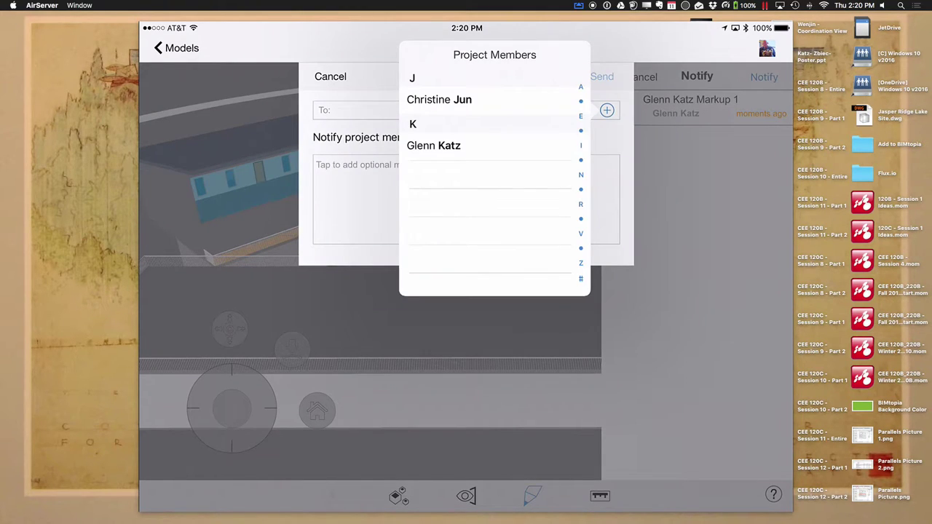
{"action": "left_click", "coordinate": [439, 100]}
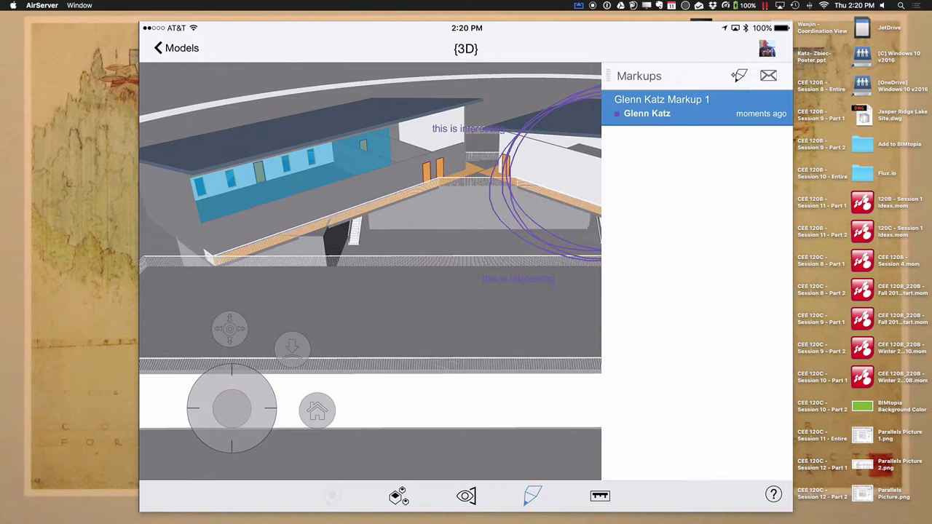
Close the model, return to the Stan_bsi_glue projects grid, and close the iPad mirroring window
{"action": "left_click", "coordinate": [175, 47]}
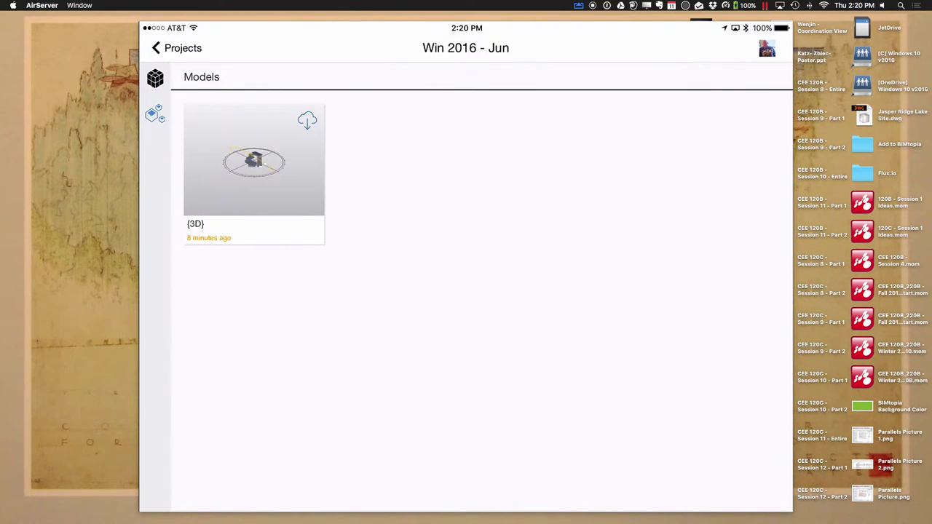
{"action": "left_click", "coordinate": [176, 48]}
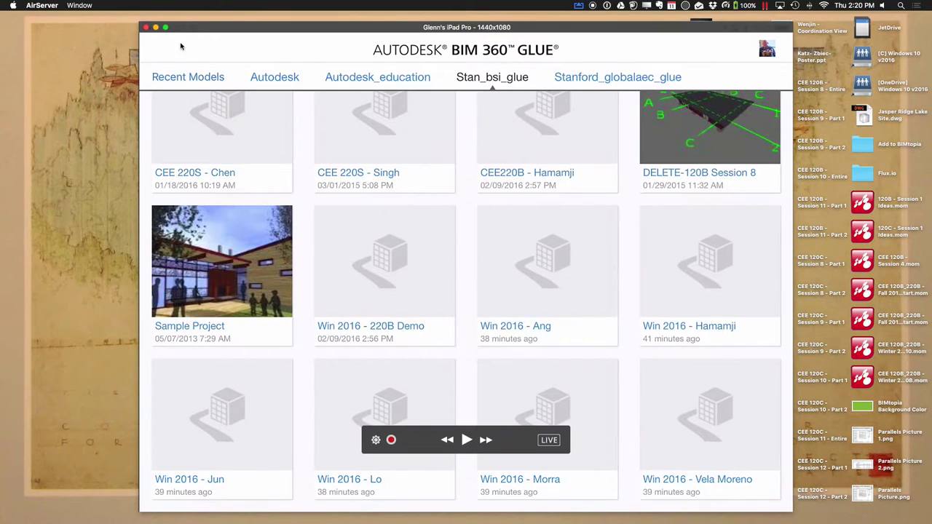
{"action": "left_click", "coordinate": [147, 29]}
On the Windows desktop, restore the Glue window to a smaller size and bring the browser forward
{"action": "key", "text": "ctrl+Left"}
{"action": "key", "text": "ctrl+Left"}
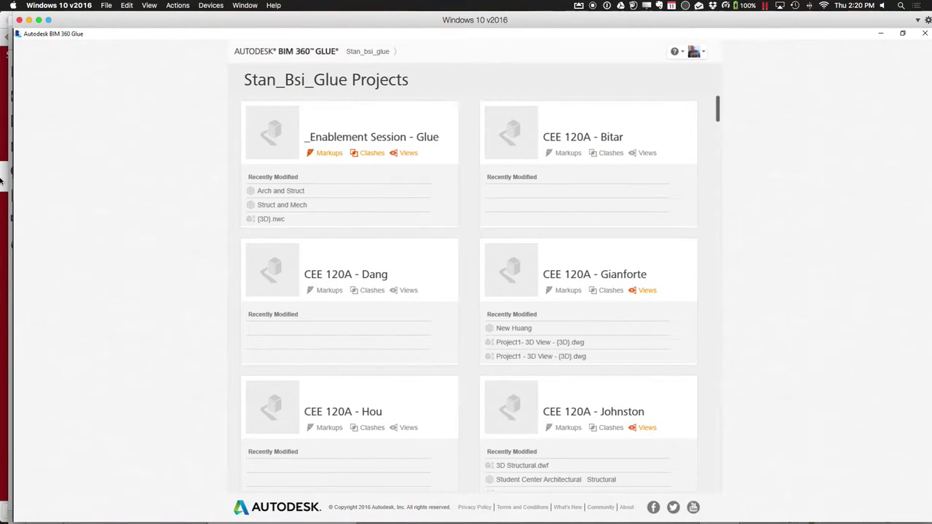
{"action": "double_click", "coordinate": [67, 35]}
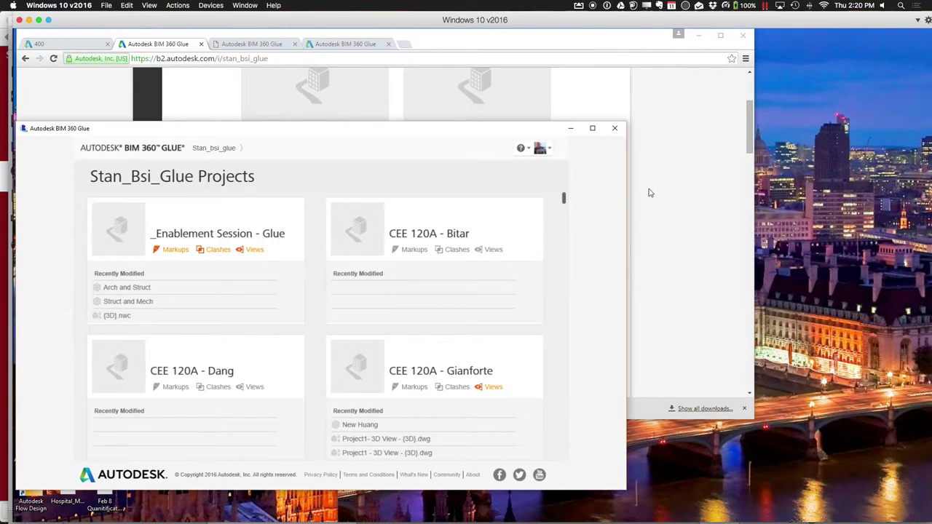
{"action": "left_click", "coordinate": [658, 194]}
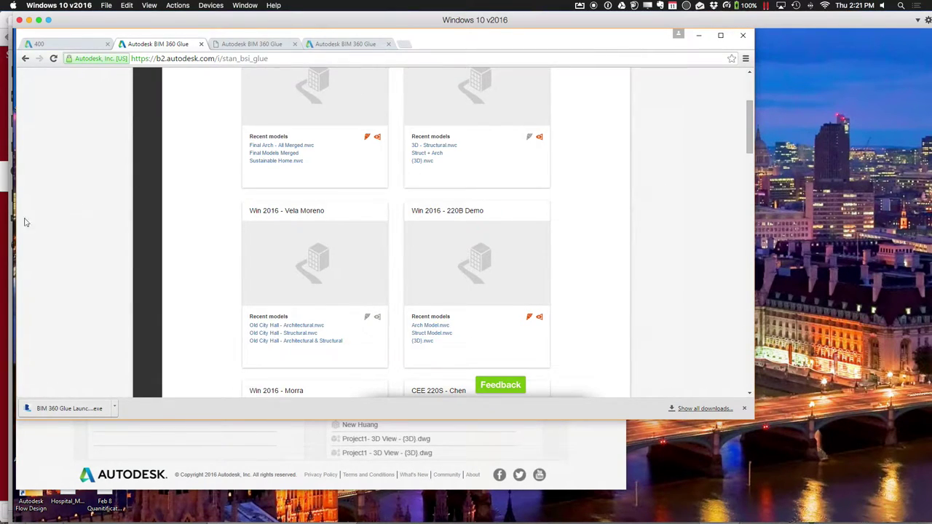
Shift the virtual machine window slightly left and bring the Revit model window to the front
{"action": "left_click", "coordinate": [240, 508]}
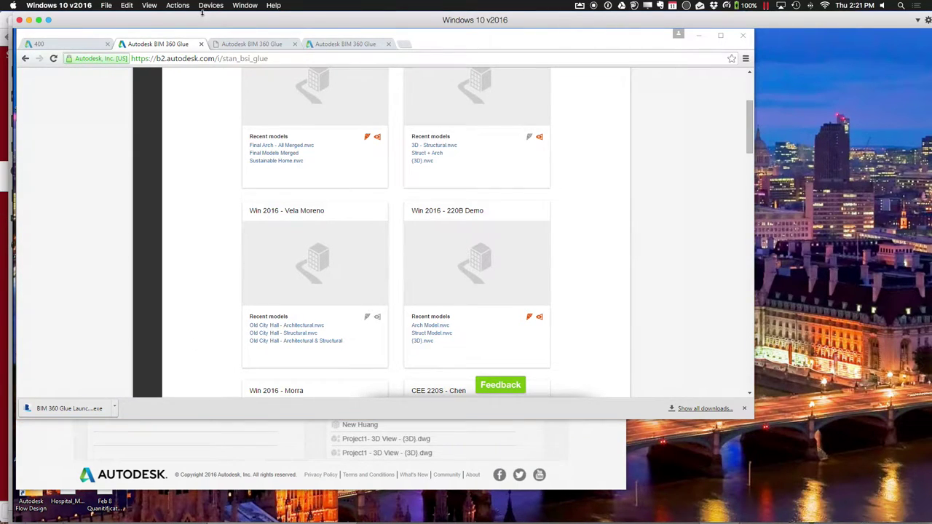
{"action": "left_click_drag", "start_coordinate": [201, 20], "coordinate": [191, 19]}
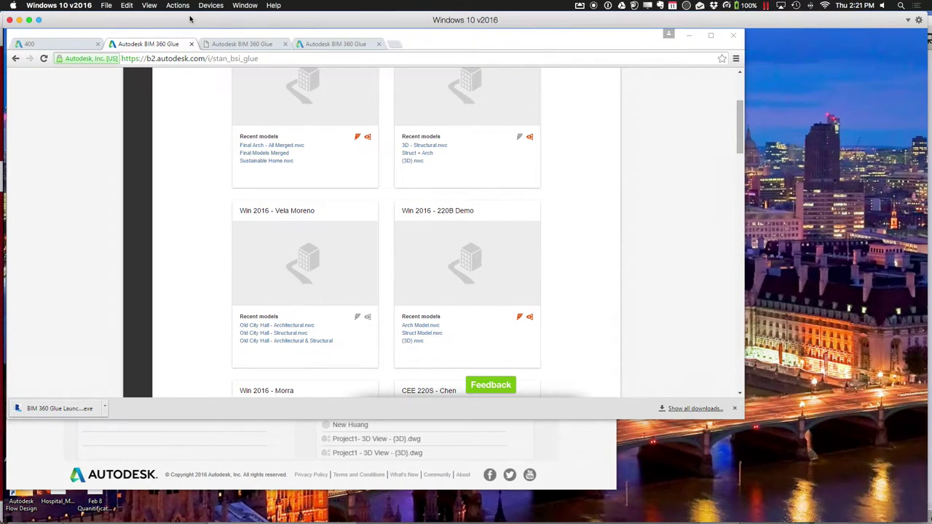
{"action": "mouse_move", "coordinate": [6, 117]}
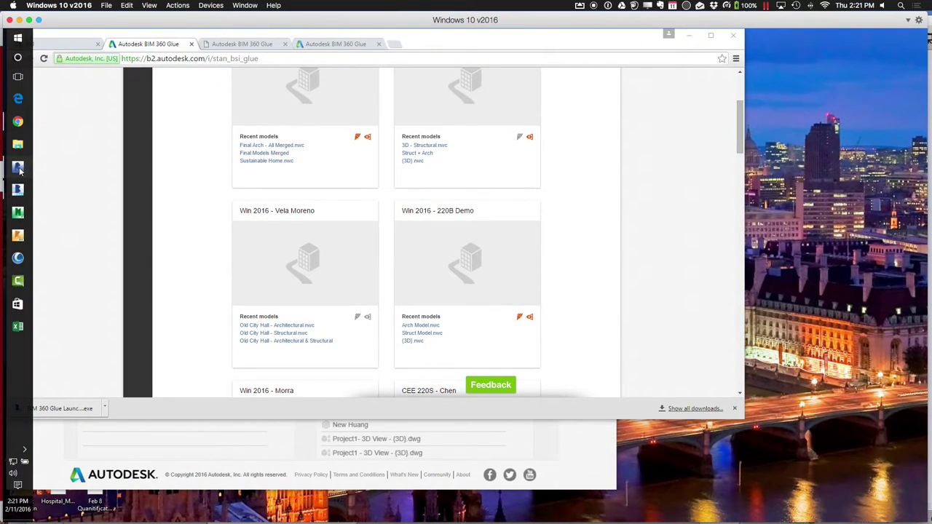
{"action": "left_click", "coordinate": [18, 167]}
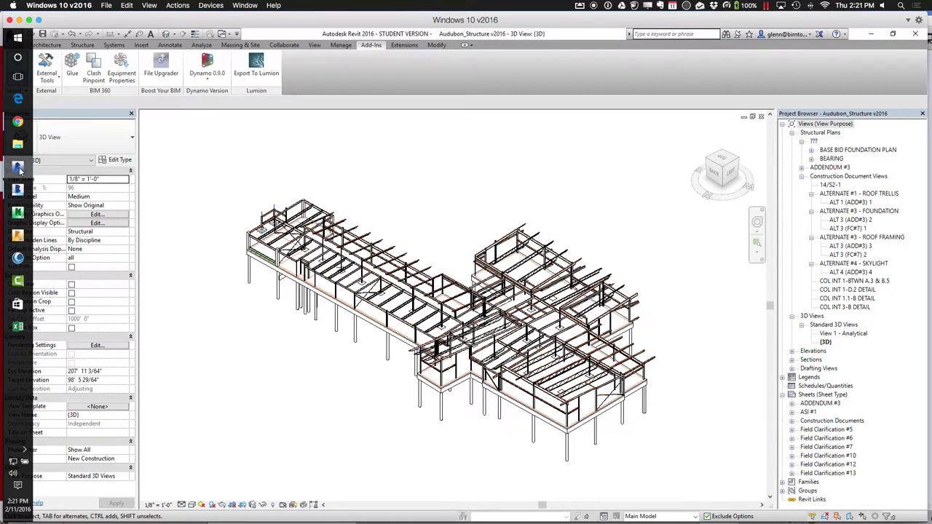
Inspect three neighbouring foundation piles, then clear the selection
{"action": "left_click", "coordinate": [441, 422]}
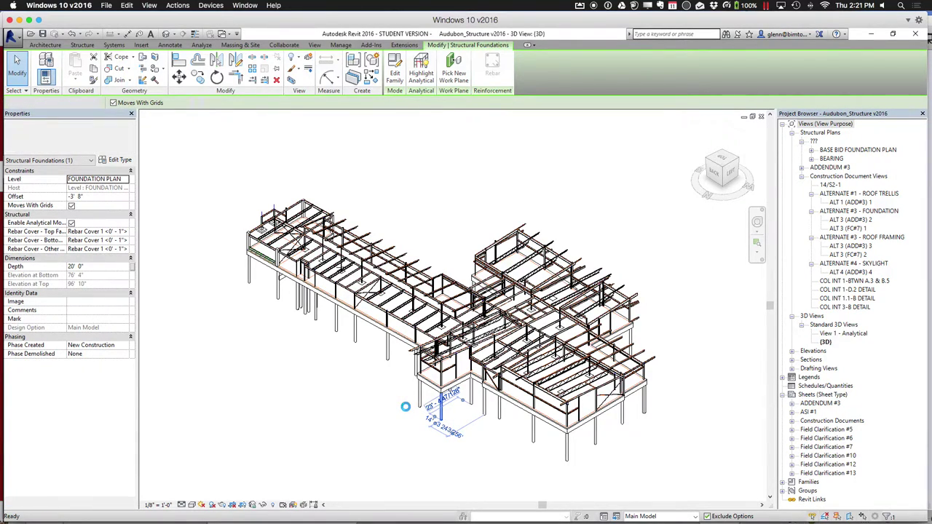
{"action": "left_click", "coordinate": [406, 406]}
{"action": "left_click", "coordinate": [417, 397]}
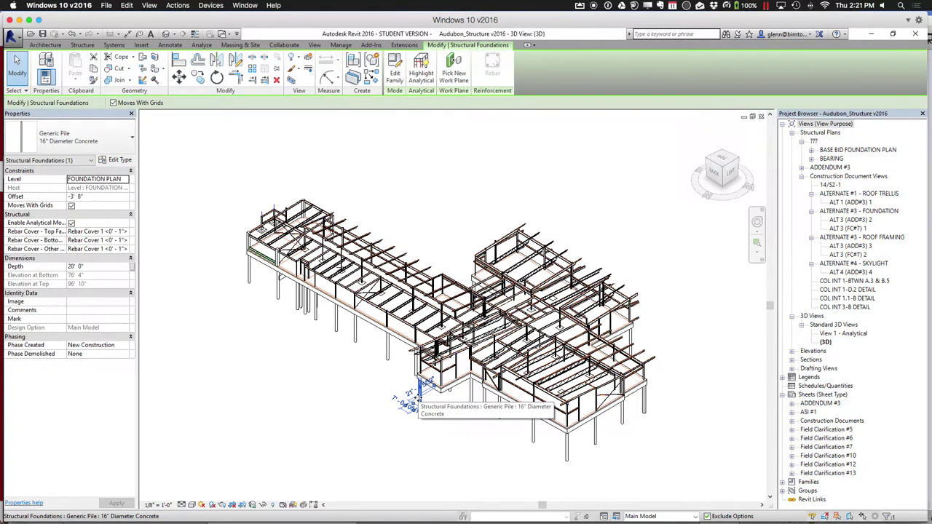
{"action": "key", "text": "Escape"}
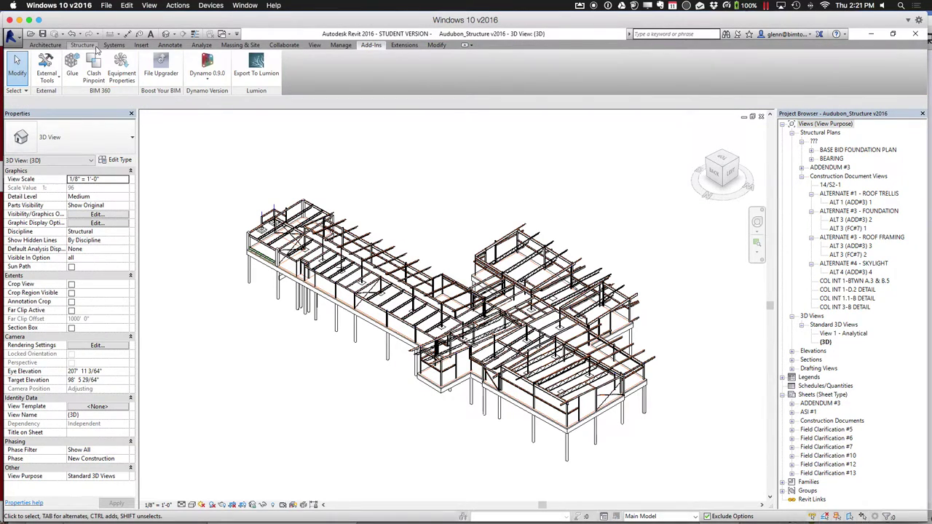
Start a Structure wall foundation and zoom into the model's lower corner region
{"action": "left_click", "coordinate": [91, 46]}
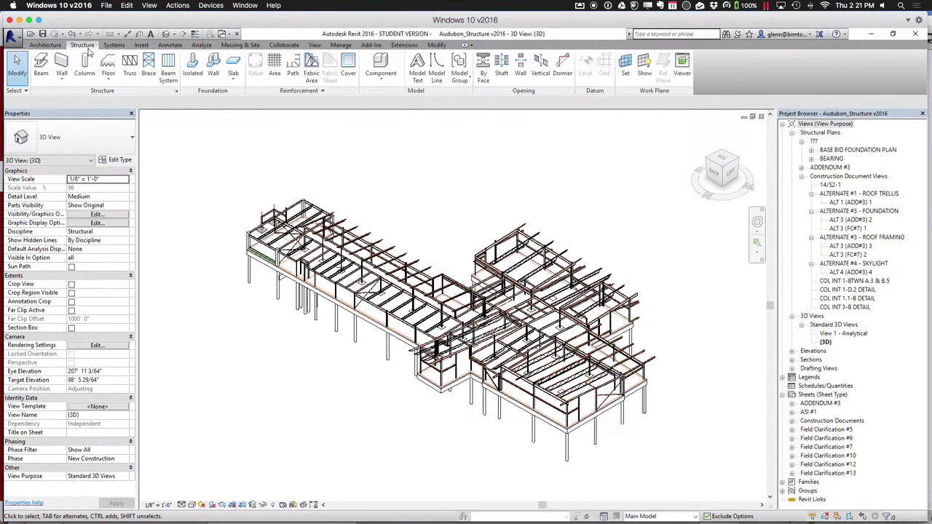
{"action": "left_click", "coordinate": [212, 75]}
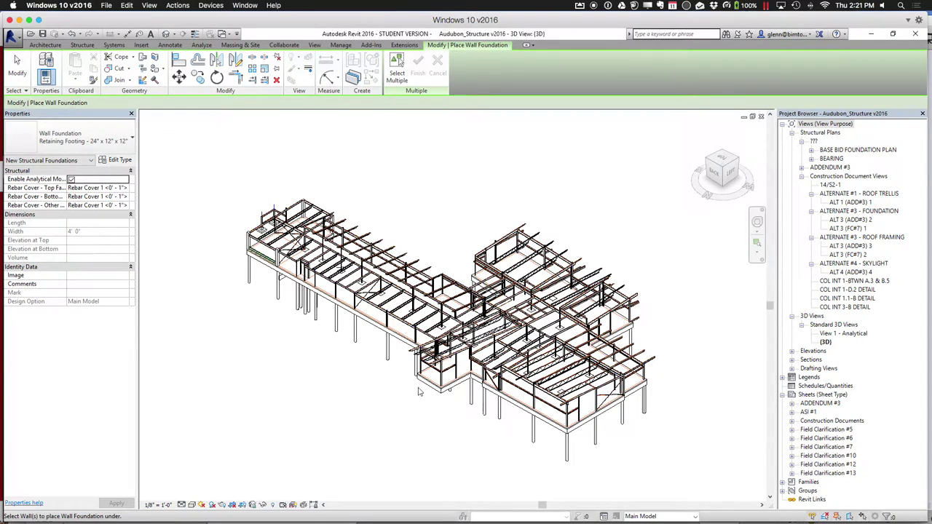
{"action": "left_click", "coordinate": [757, 244]}
{"action": "left_click_drag", "start_coordinate": [418, 350], "coordinate": [471, 425]}
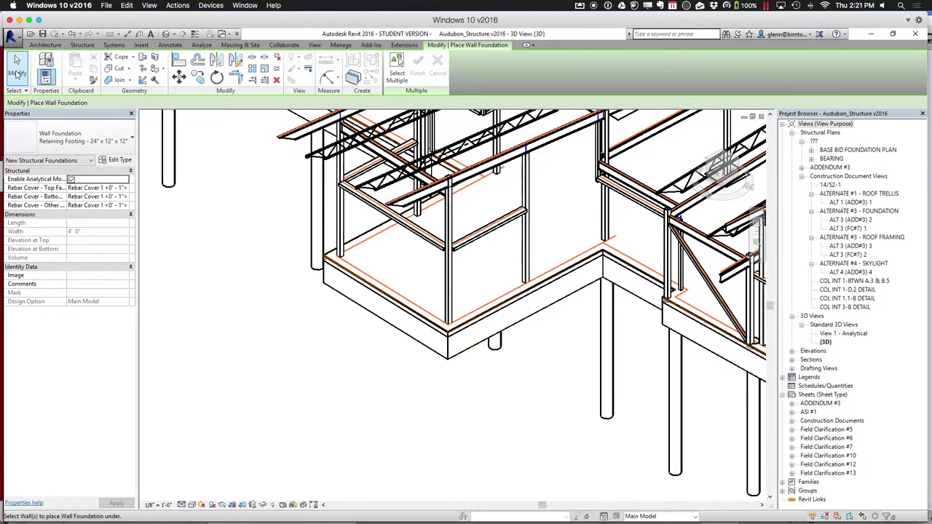
Change the corner pile from 16" to Generic Pile 24" Diameter Concrete
{"action": "left_click", "coordinate": [17, 67]}
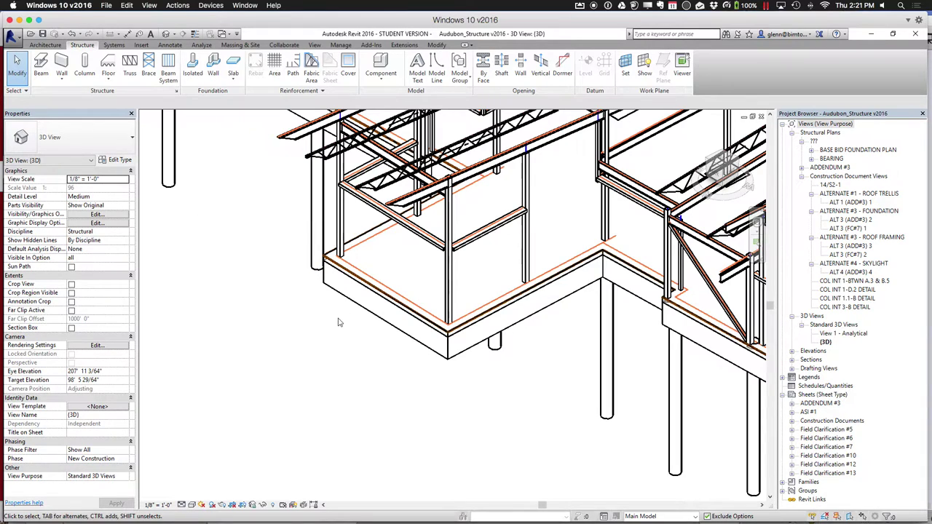
{"action": "left_click", "coordinate": [603, 350]}
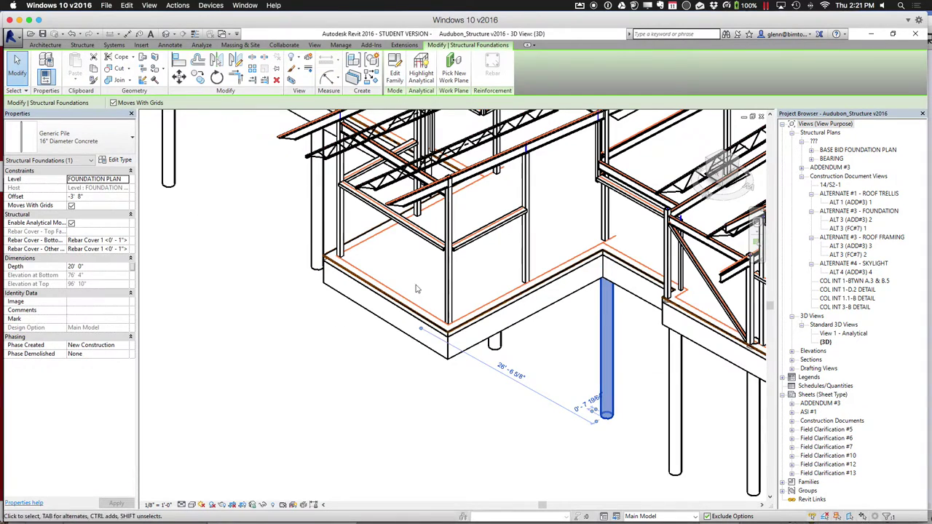
{"action": "left_click", "coordinate": [93, 148]}
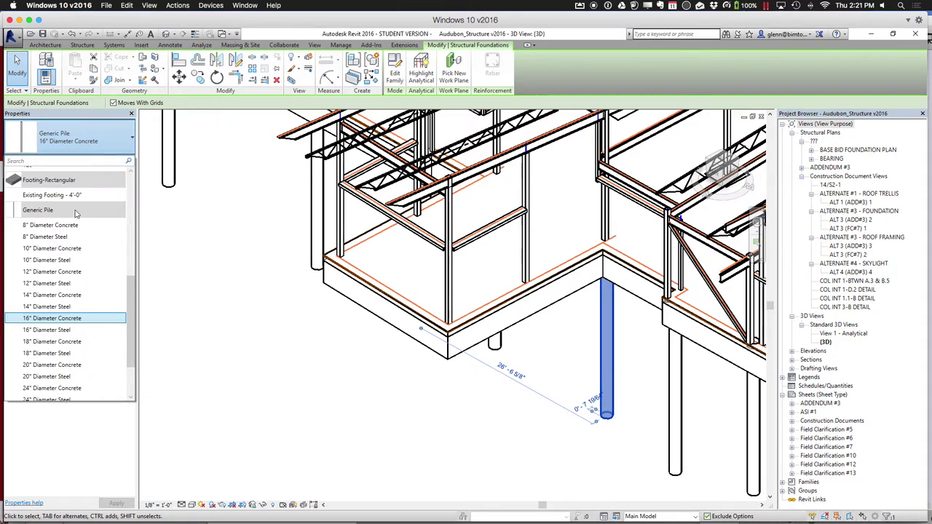
{"action": "left_click_drag", "start_coordinate": [133, 327], "coordinate": [133, 351]}
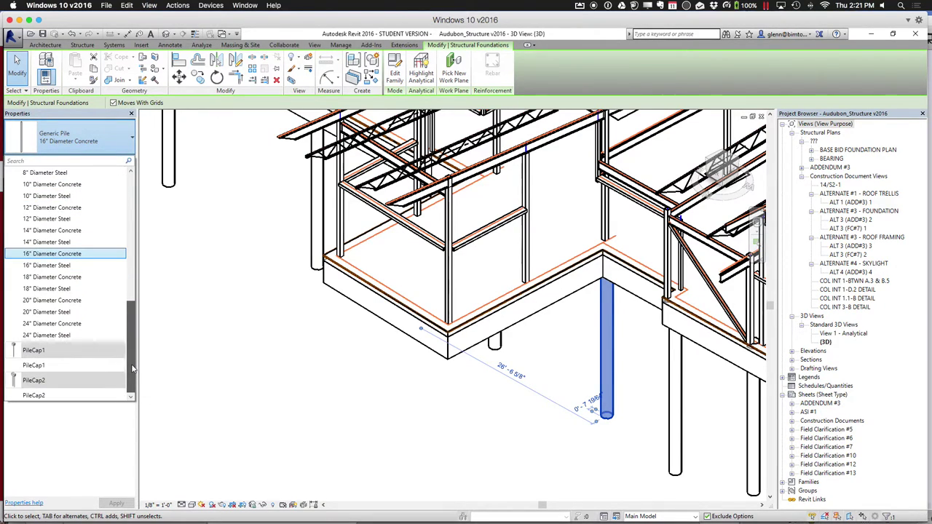
{"action": "left_click", "coordinate": [63, 324]}
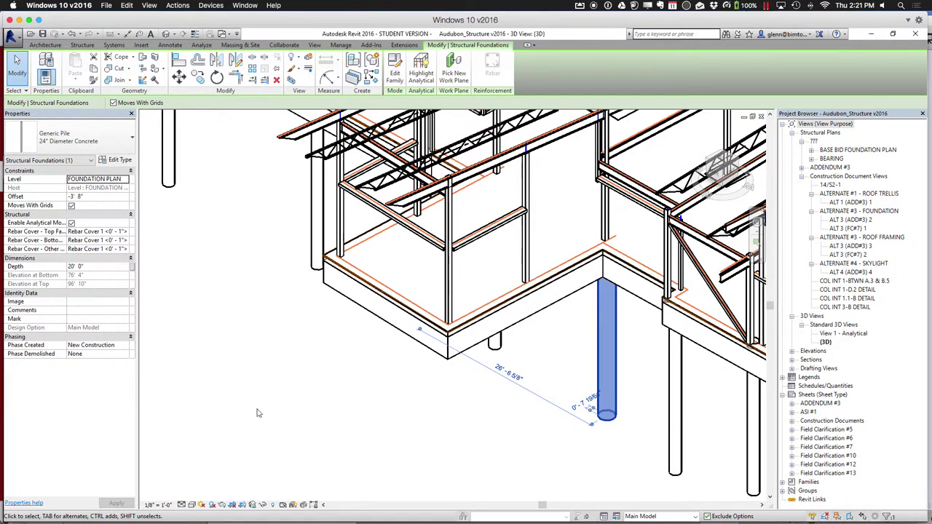
{"action": "left_click", "coordinate": [297, 440]}
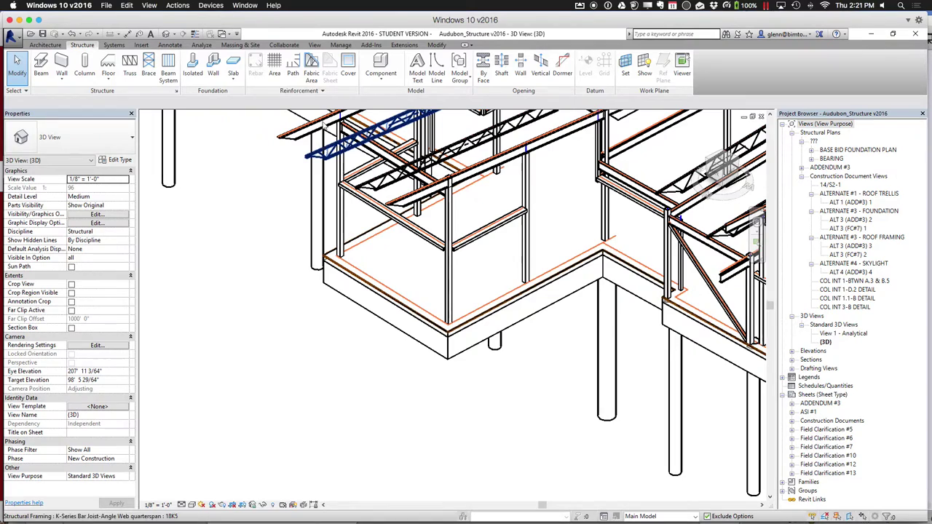
{"action": "left_click", "coordinate": [370, 45]}
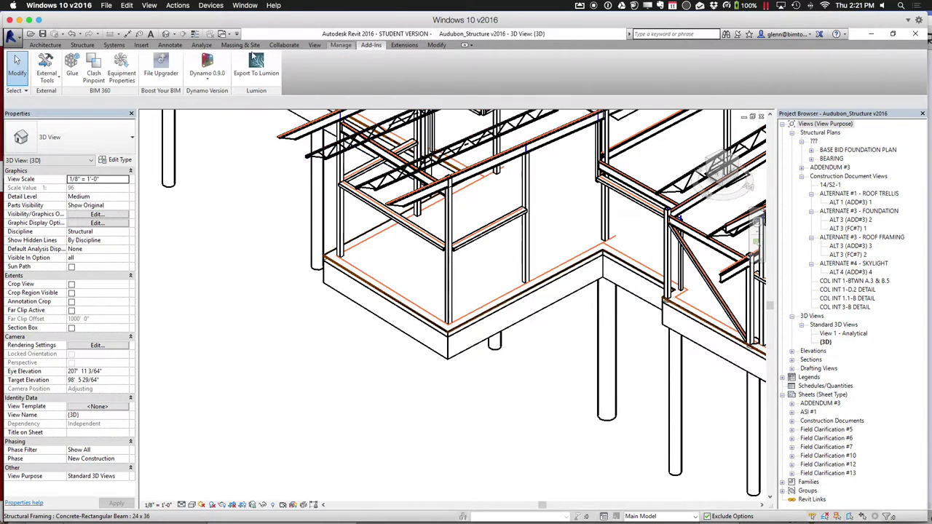
Glue the {3D} view to BIM 360 Glue as an update of the existing model
{"action": "left_click", "coordinate": [73, 59]}
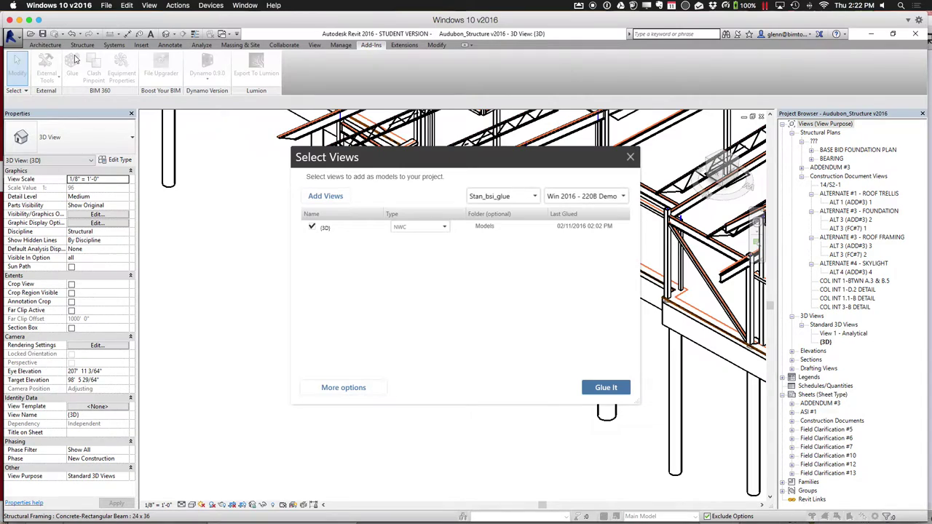
{"action": "left_click", "coordinate": [604, 388]}
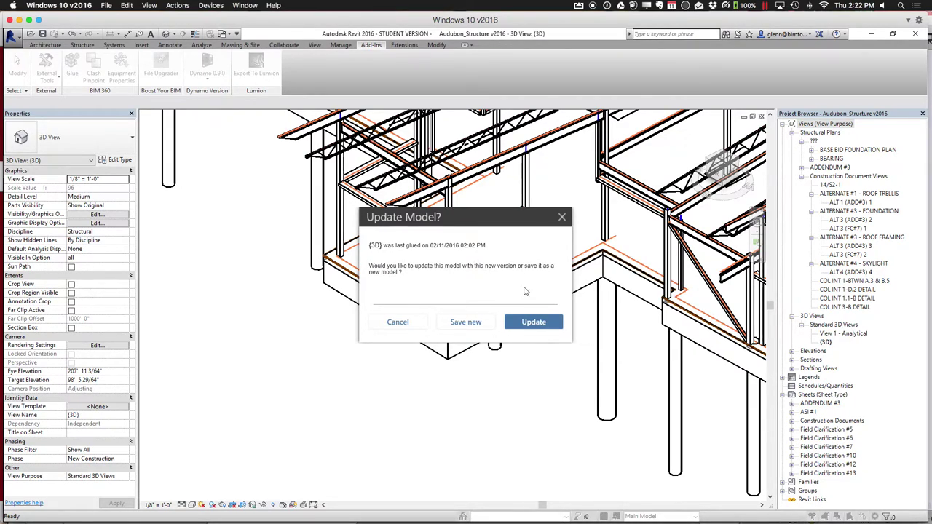
{"action": "left_click", "coordinate": [541, 326]}
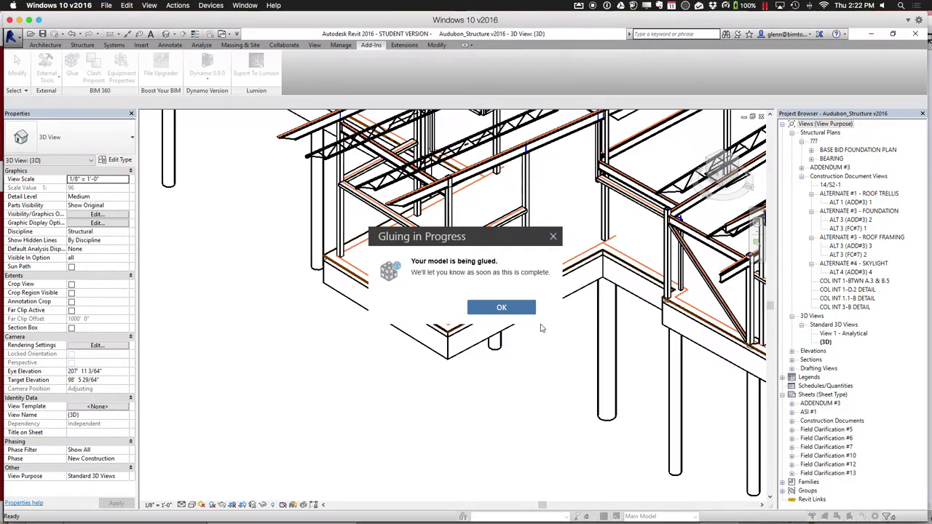
Dismiss the Gluing in Progress and Gluing Complete notices once the update finishes
{"action": "left_click", "coordinate": [531, 312]}
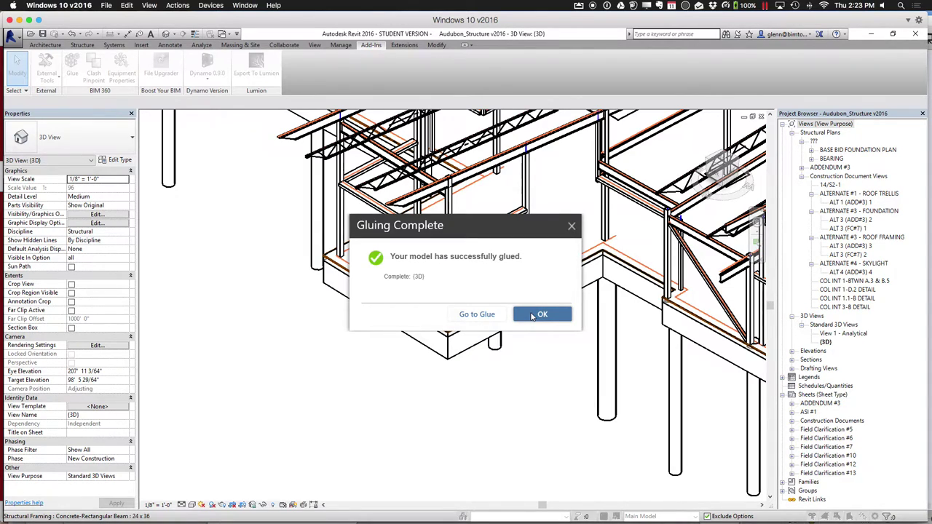
{"action": "left_click", "coordinate": [532, 315]}
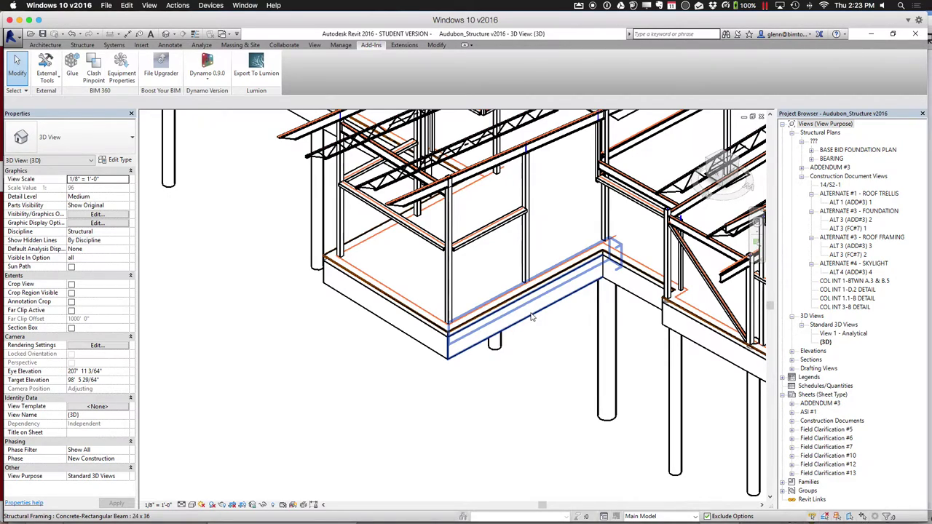
{"action": "mouse_move", "coordinate": [205, 519]}
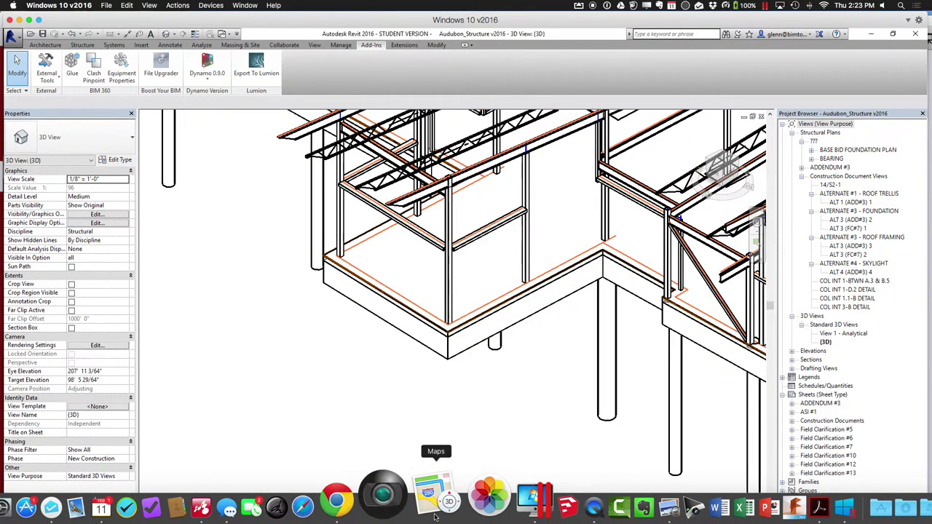
In Chrome, go from the course home page to the Canvas calendar for Feb 7–13, 2016
{"action": "left_click", "coordinate": [385, 502]}
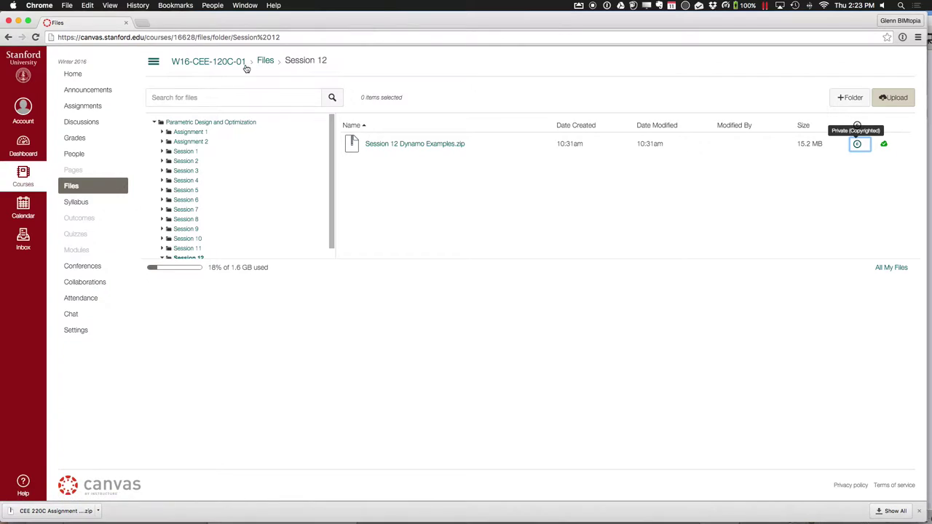
{"action": "left_click", "coordinate": [223, 66]}
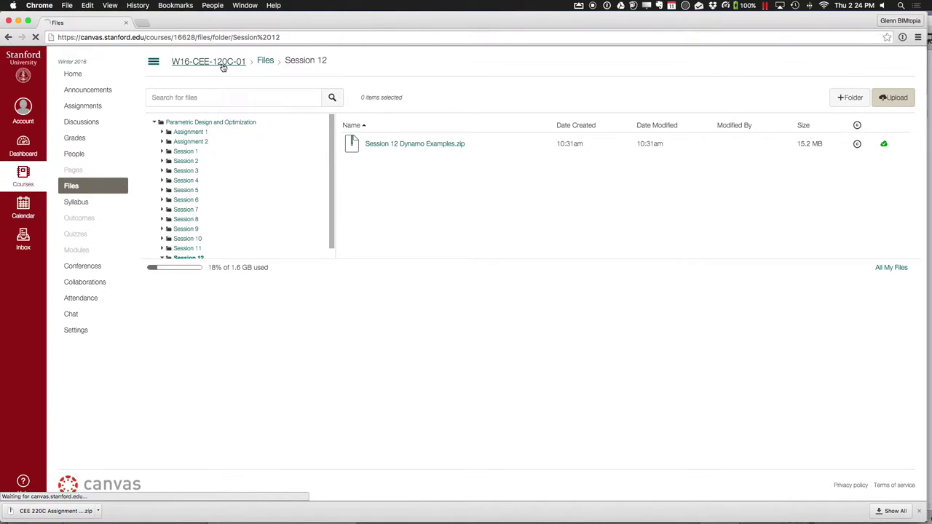
{"action": "left_click", "coordinate": [24, 206]}
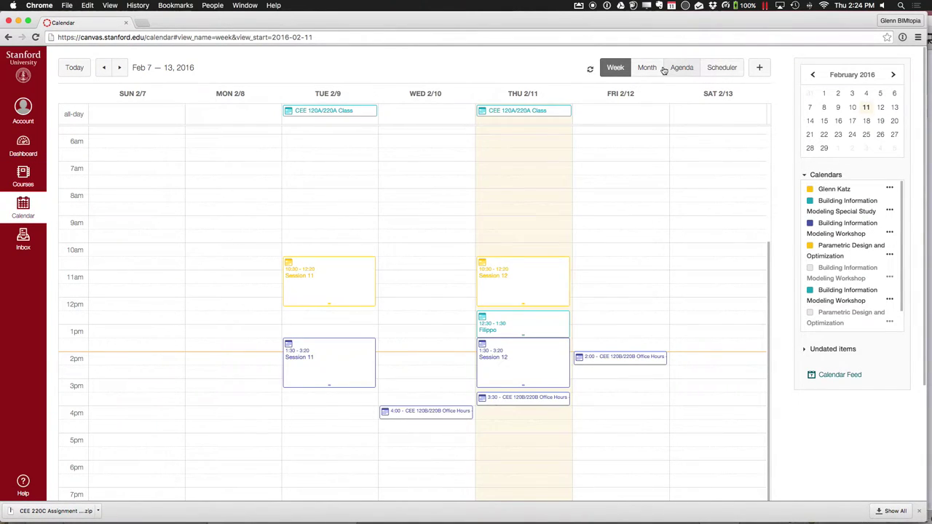
Review the Thursday 3:30 and Friday 2:00 office-hours details, then show the Scheduler's appointment groups
{"action": "left_click", "coordinate": [543, 404]}
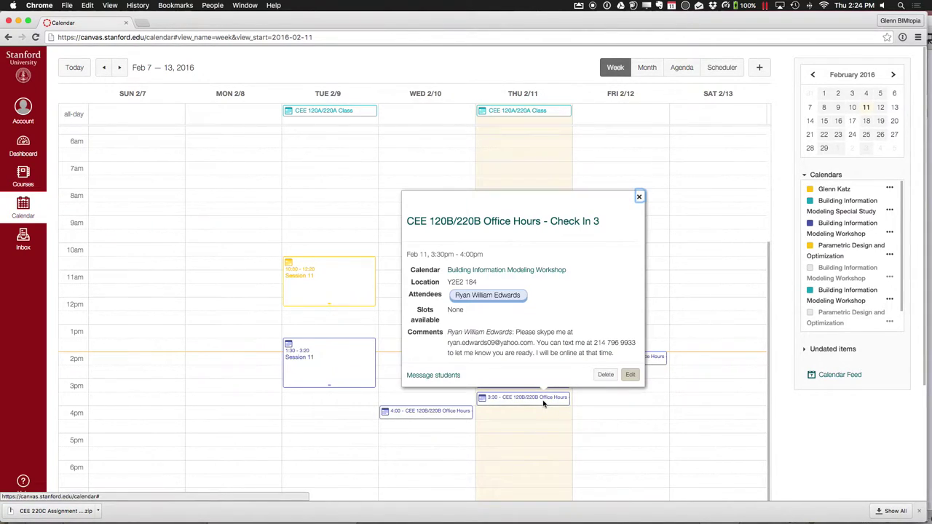
{"action": "left_click", "coordinate": [639, 196]}
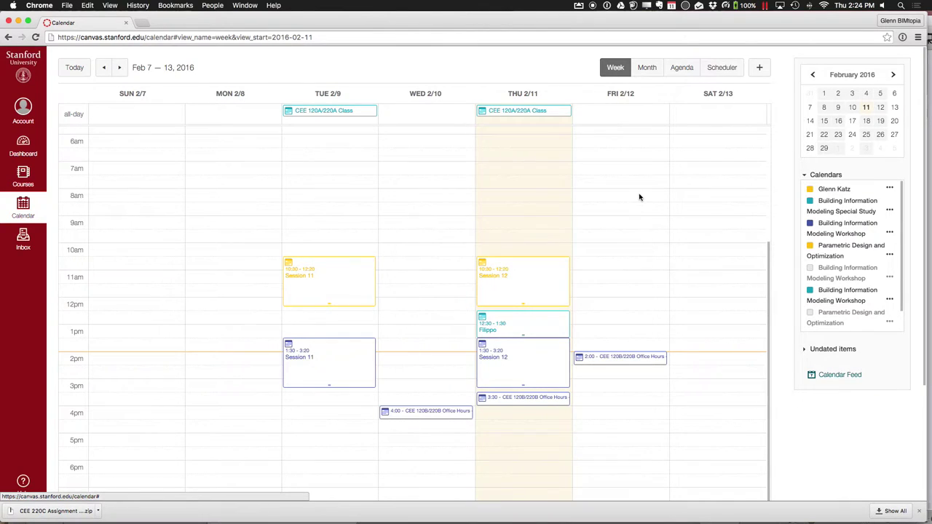
{"action": "left_click", "coordinate": [615, 357]}
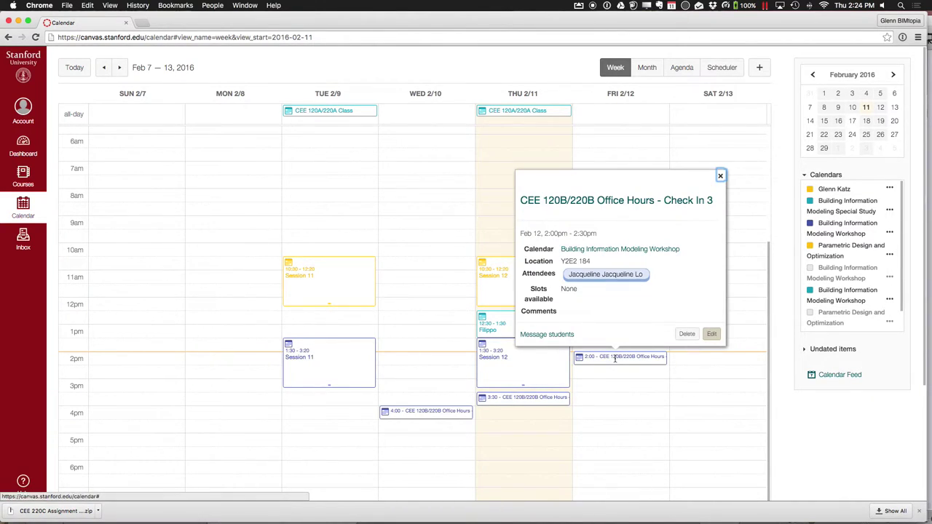
{"action": "left_click", "coordinate": [720, 176]}
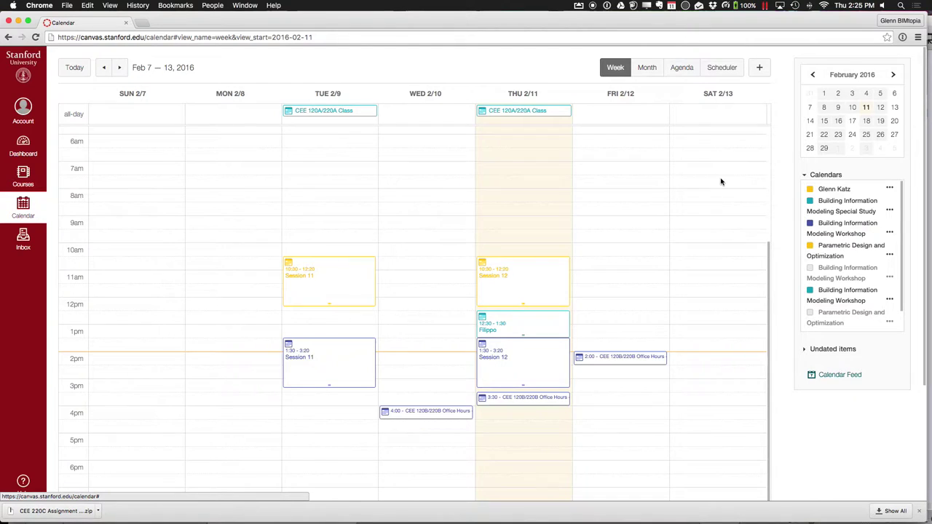
{"action": "left_click", "coordinate": [719, 67]}
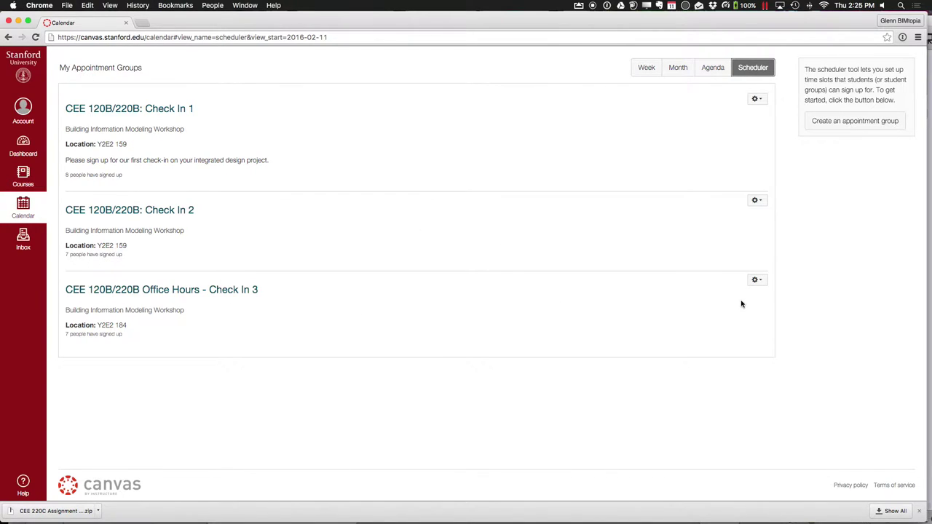
Review the Office Hours - Check In 3 slots for Feb 7–13, then bring up Mindomo's Session 12 map
{"action": "left_click", "coordinate": [200, 289]}
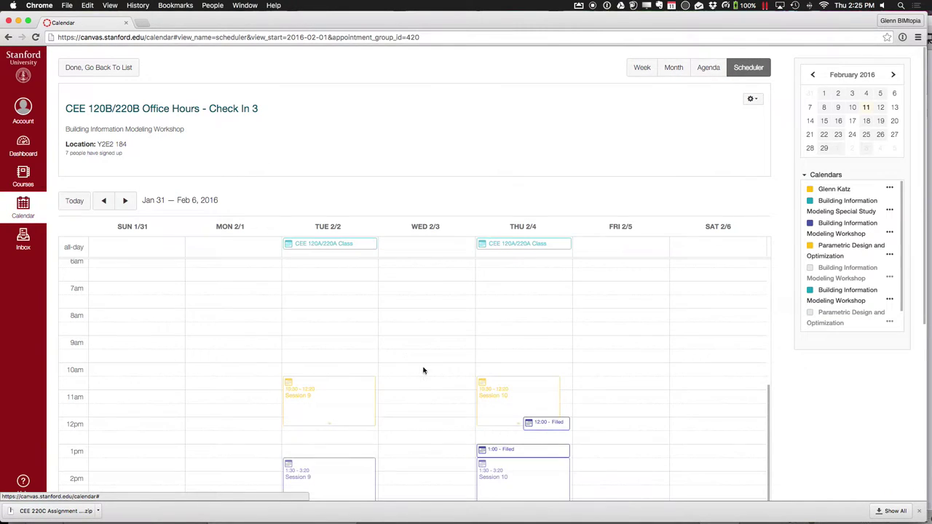
{"action": "scroll", "coordinate": [424, 371], "scroll_direction": "down", "scroll_amount": 8}
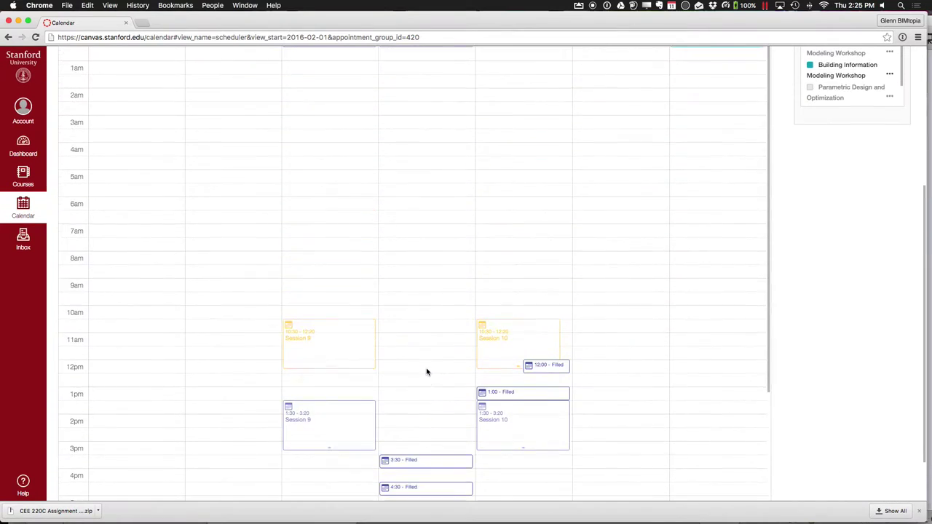
{"action": "scroll", "coordinate": [426, 372], "scroll_direction": "up", "scroll_amount": 5}
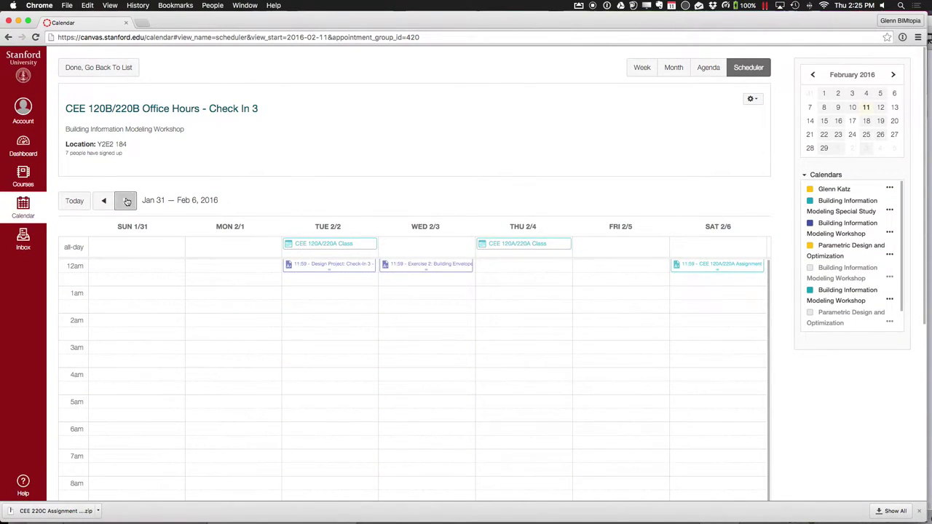
{"action": "left_click", "coordinate": [124, 201]}
{"action": "scroll", "coordinate": [352, 361], "scroll_direction": "down", "scroll_amount": 6}
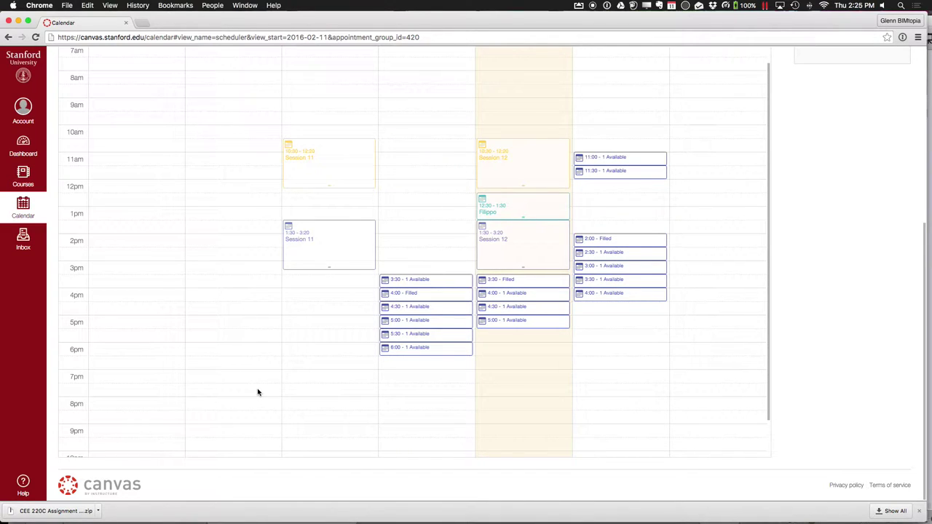
{"action": "mouse_move", "coordinate": [271, 501]}
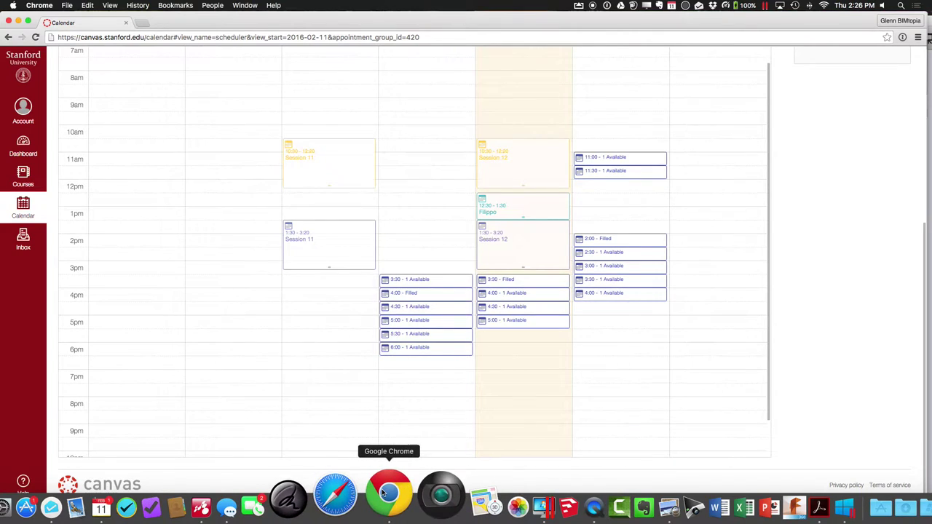
{"action": "left_click", "coordinate": [255, 498]}
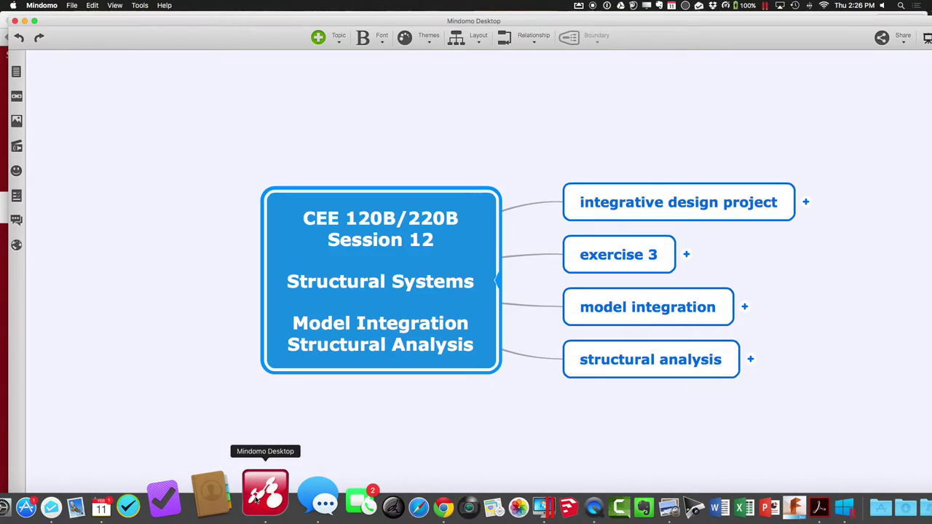
Expand the structural analysis node to reveal Preparing the Analytical Model (Floors, Walls, Boundary Conditions, Loads) and Analysis Tools
{"action": "scroll", "coordinate": [585, 400], "scroll_direction": "down", "scroll_amount": 3}
{"action": "scroll", "coordinate": [585, 400], "scroll_direction": "right", "scroll_amount": 5}
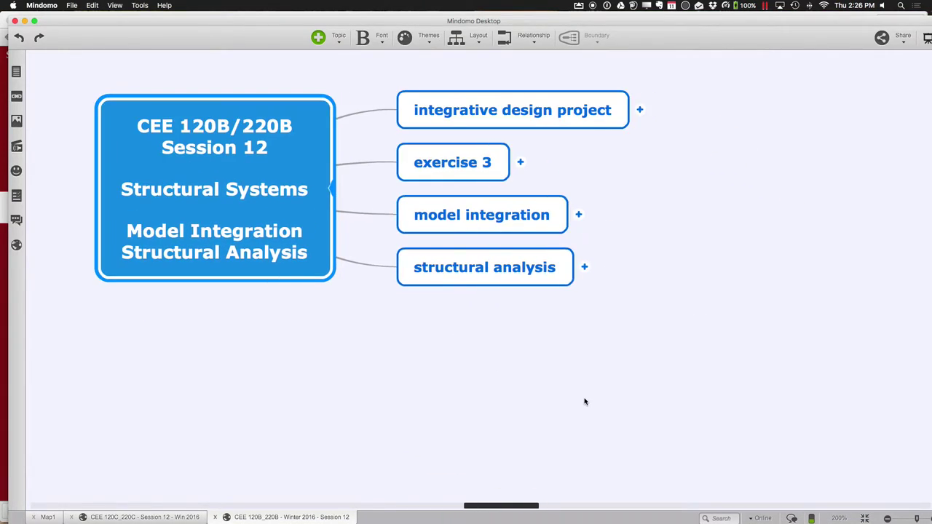
{"action": "left_click", "coordinate": [584, 267]}
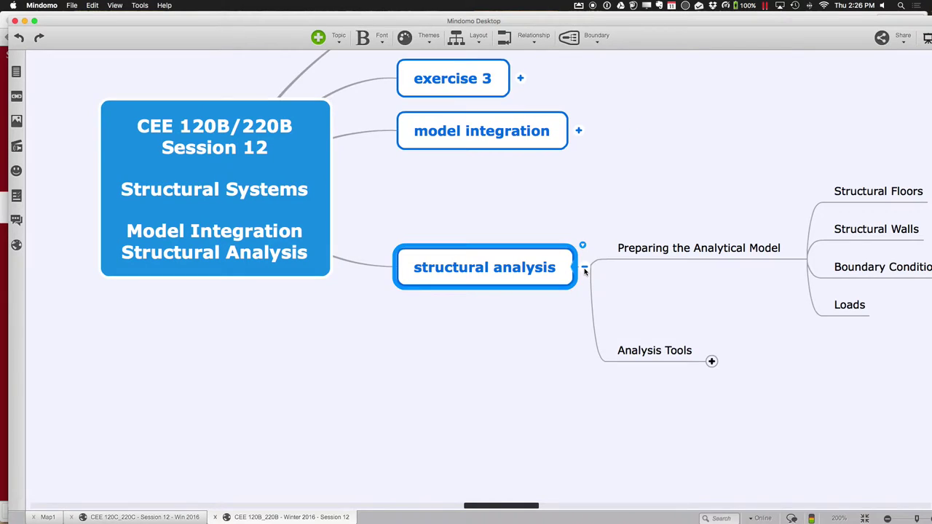
{"action": "scroll", "coordinate": [585, 272], "scroll_direction": "right", "scroll_amount": 5}
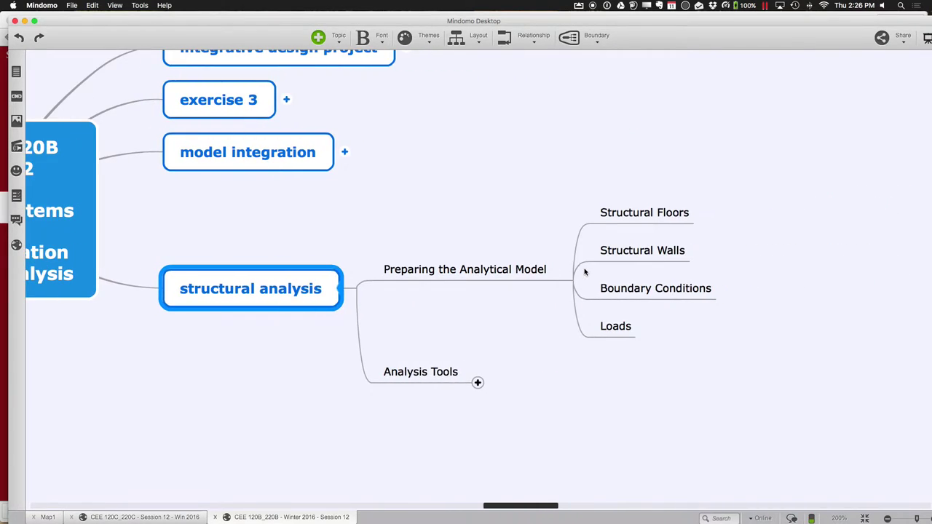
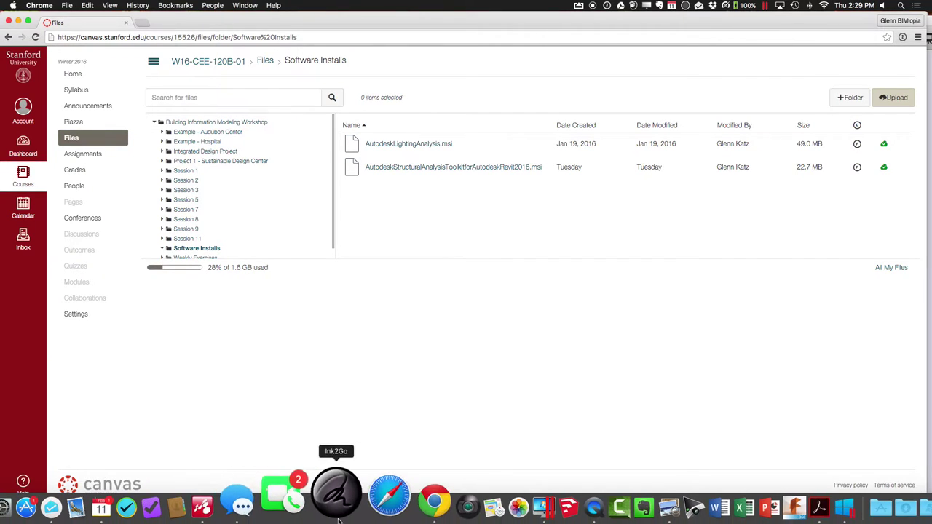
Look over Revit's Robot Structural Analysis commands, then return to the browser
{"action": "key", "text": "ctrl+Right"}
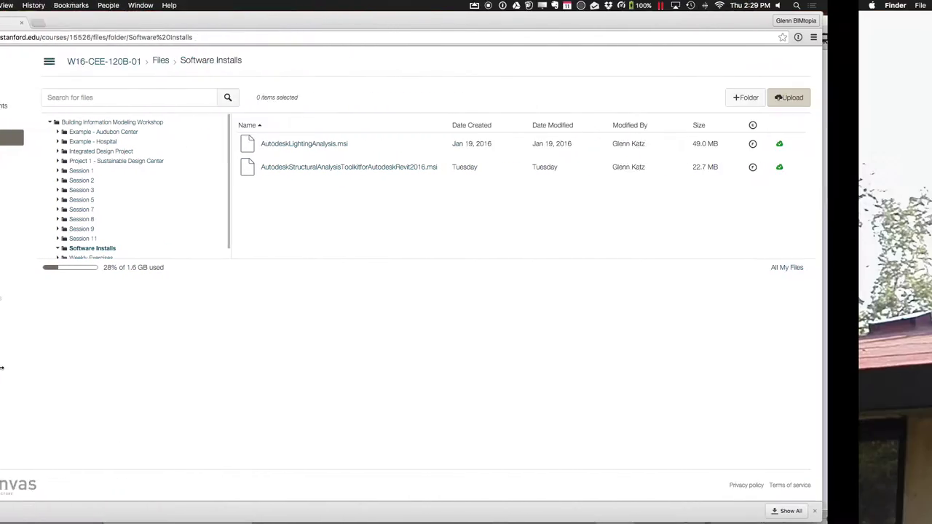
{"action": "key", "text": "ctrl+Left"}
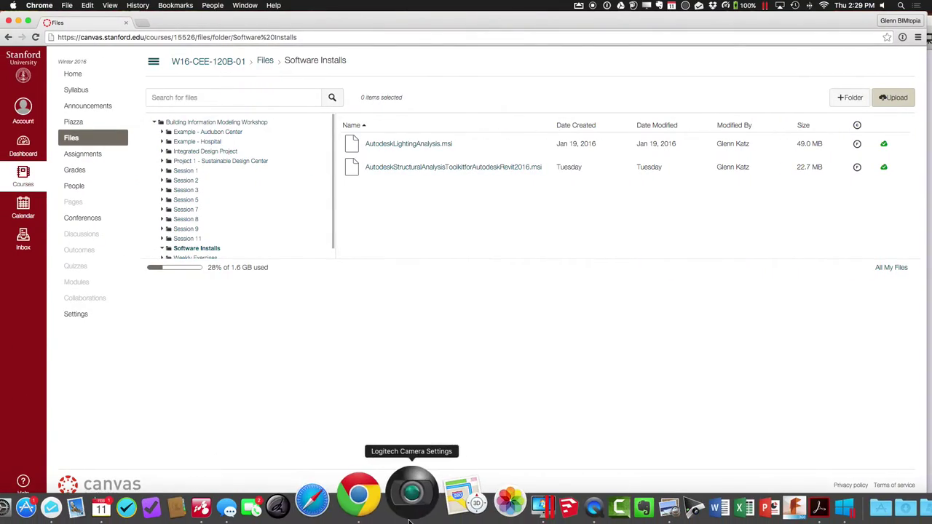
{"action": "left_click", "coordinate": [477, 517]}
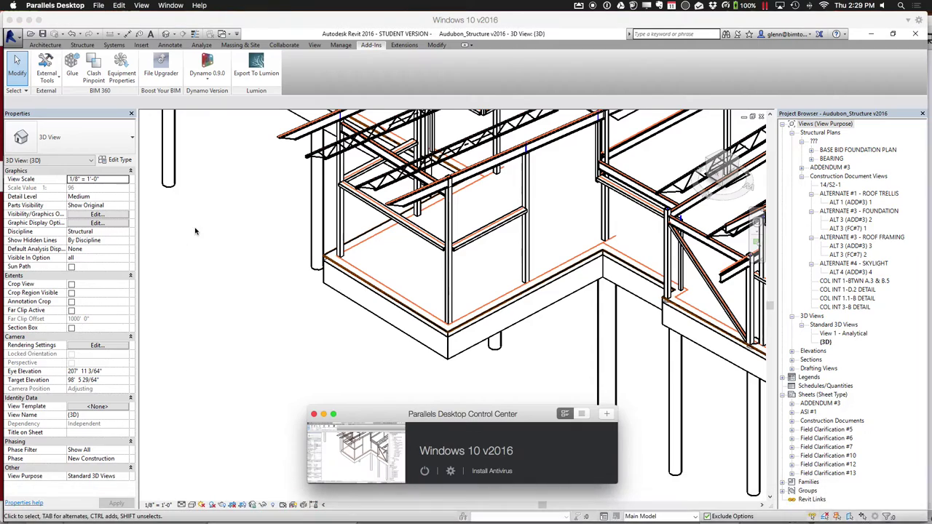
{"action": "left_click", "coordinate": [204, 45]}
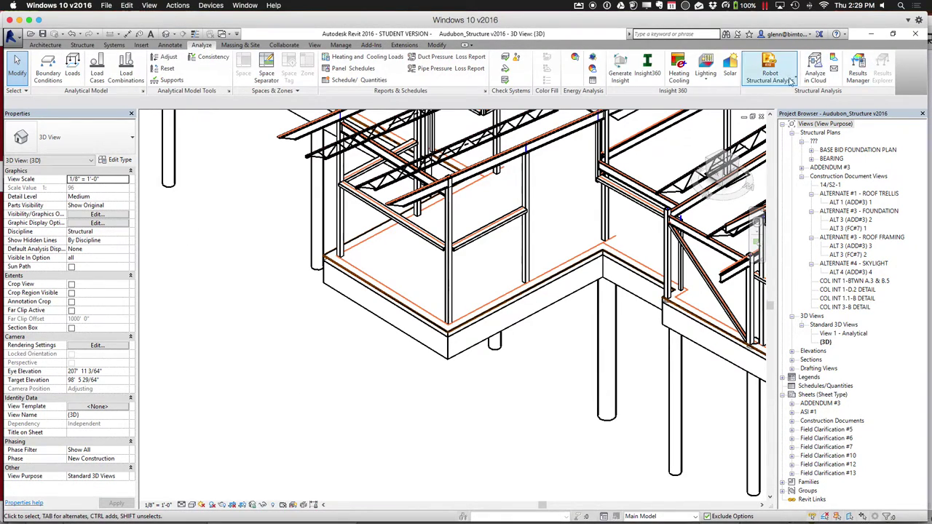
{"action": "left_click", "coordinate": [795, 80]}
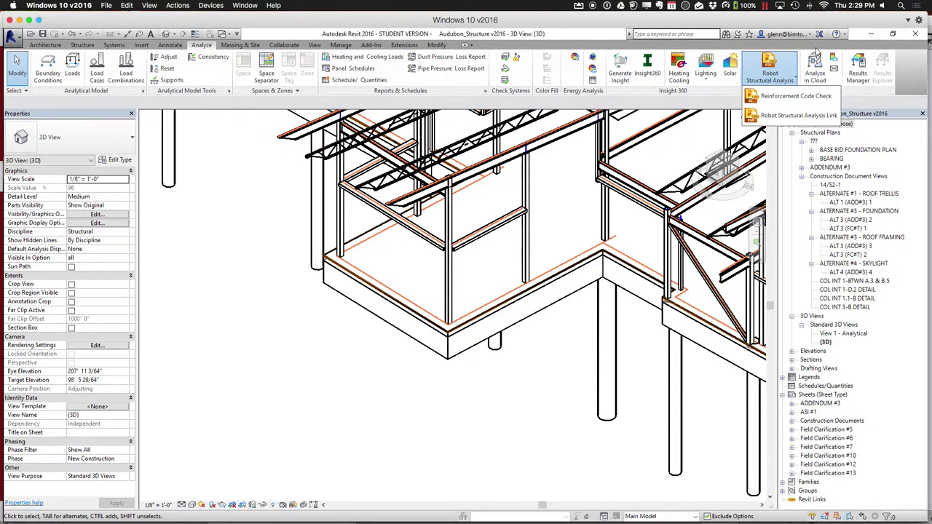
{"action": "left_click", "coordinate": [816, 50]}
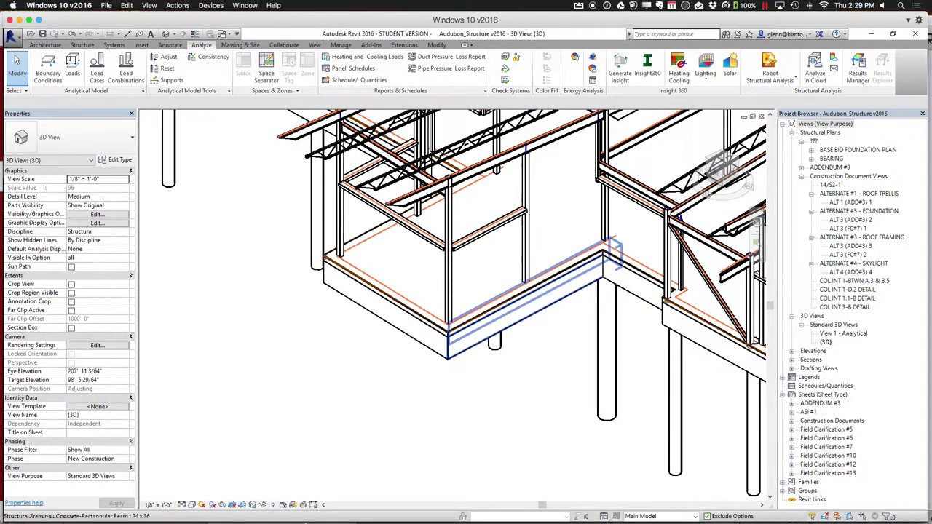
{"action": "mouse_move", "coordinate": [312, 498]}
{"action": "left_click", "coordinate": [377, 493]}
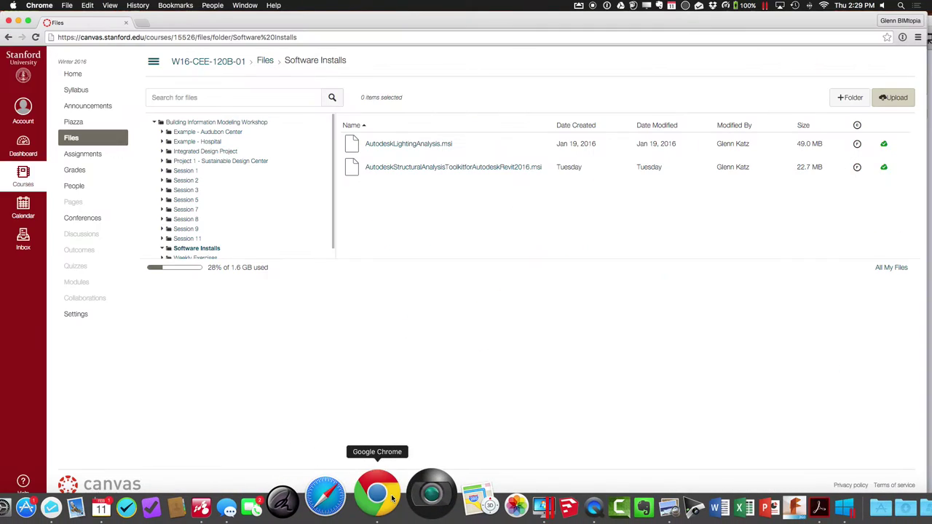
Google 'appexchange autodesk' in a new browser tab
{"action": "left_click", "coordinate": [142, 23]}
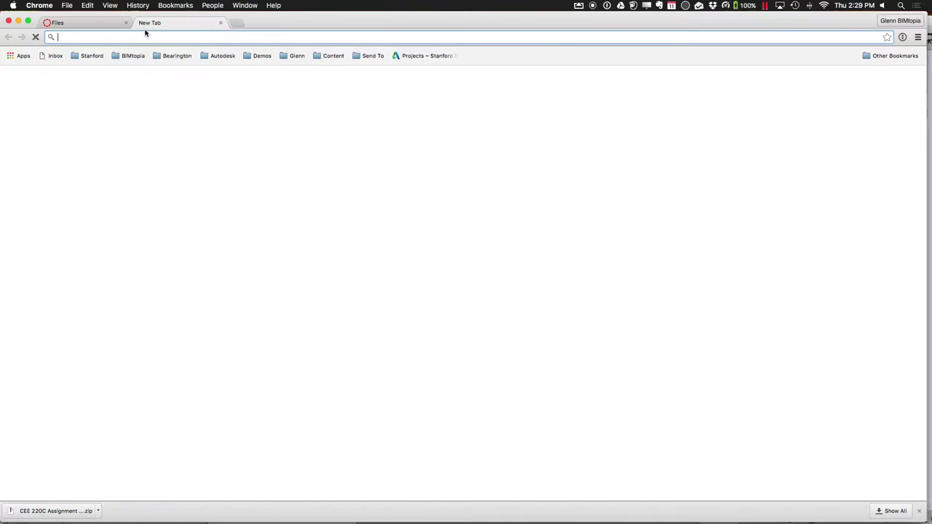
{"action": "type", "text": "a"}
{"action": "key", "text": "Delete"}
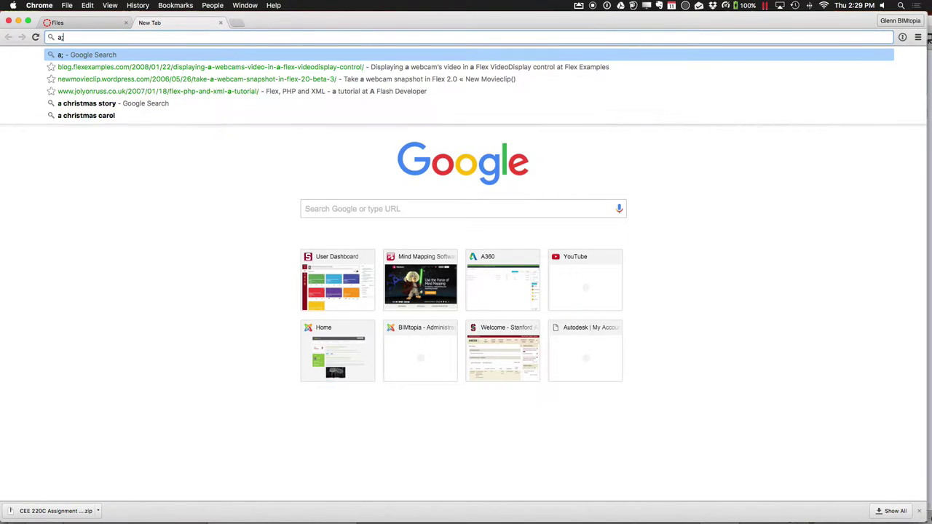
{"action": "type", "text": ";\\\\\\"}
{"action": "key", "text": "BackSpace"}
{"action": "key", "text": "BackSpace"}
{"action": "key", "text": "BackSpace"}
{"action": "key", "text": "BackSpace"}
{"action": "type", "text": "ppex"}
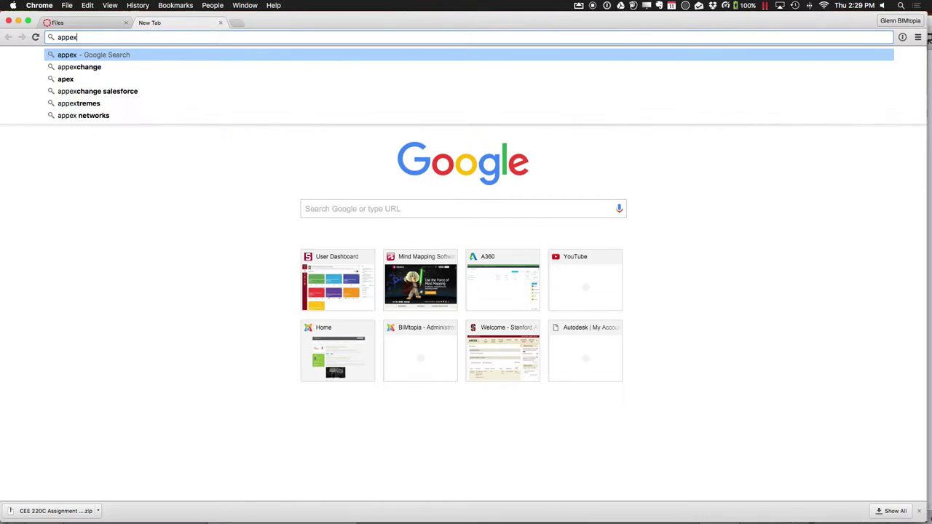
{"action": "type", "text": "ch"}
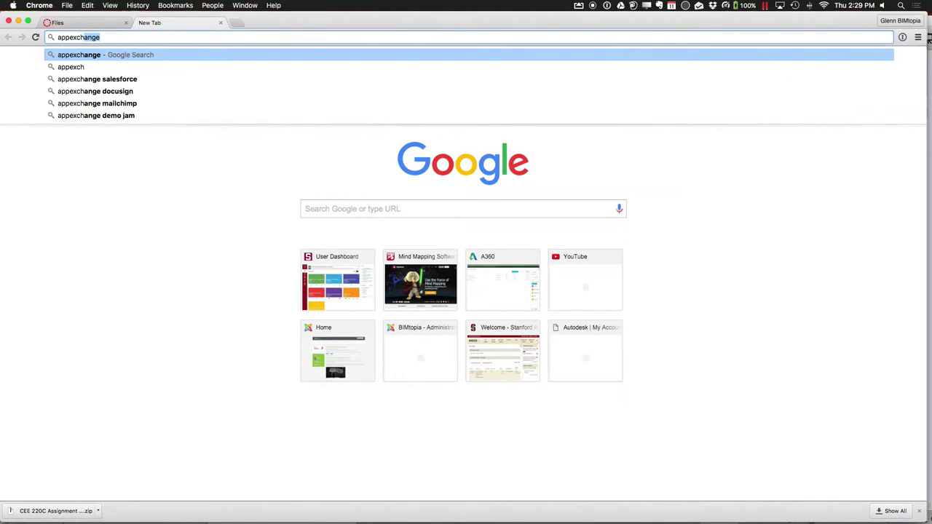
{"action": "type", "text": "ange autodesk"}
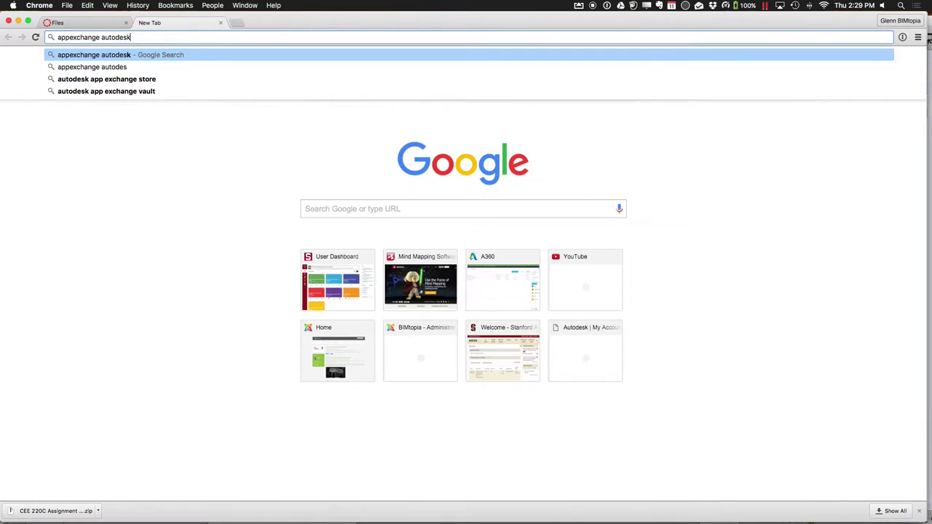
{"action": "key", "text": "Return"}
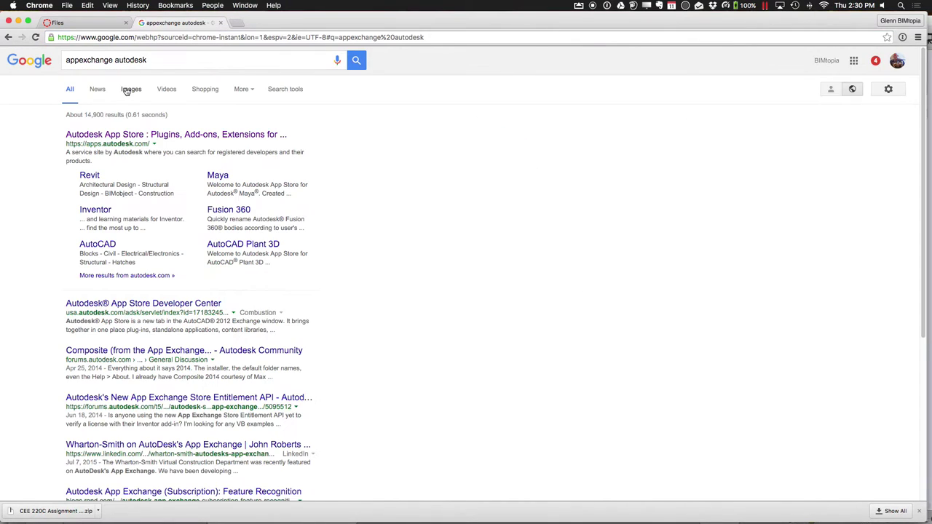
Search the Autodesk App Store apps for 'structural', then open a blank tab
{"action": "left_click", "coordinate": [120, 135]}
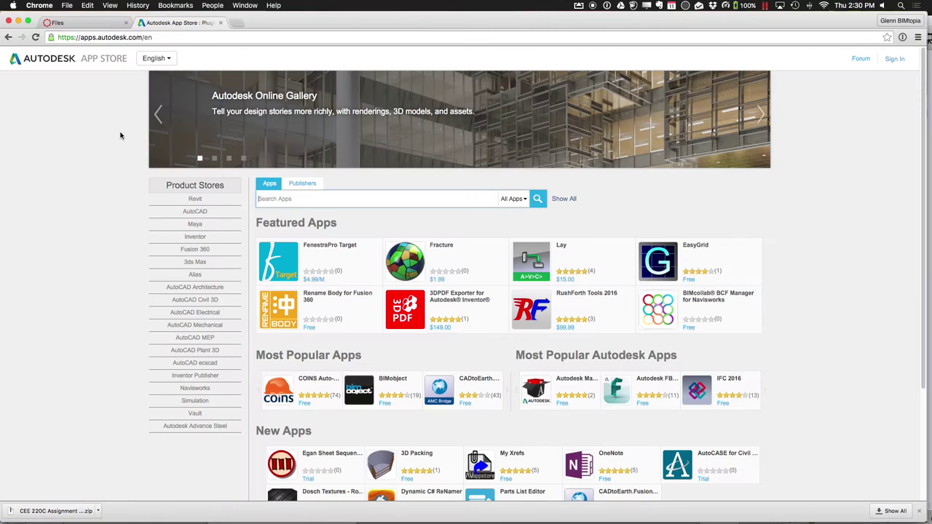
{"action": "left_click", "coordinate": [276, 197]}
{"action": "type", "text": "structural"}
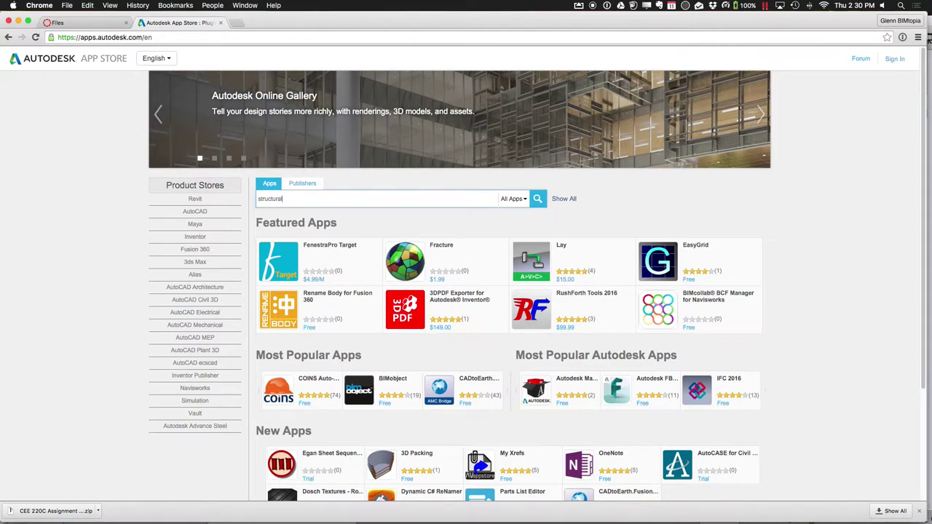
{"action": "key", "text": "Return"}
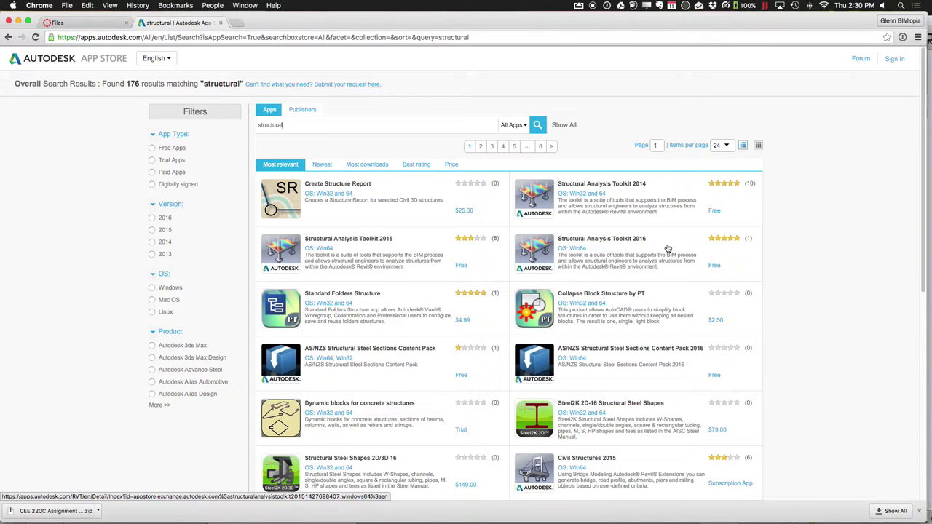
{"action": "mouse_move", "coordinate": [627, 486]}
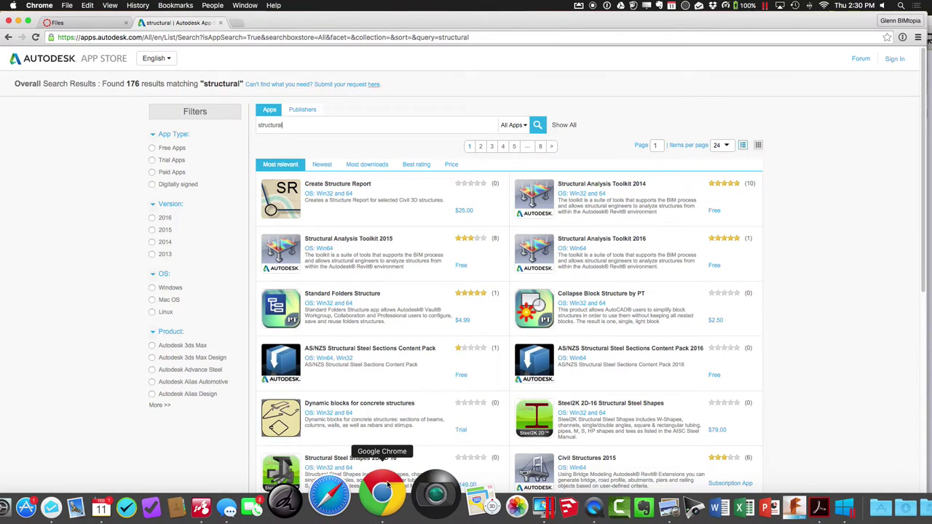
{"action": "left_click", "coordinate": [234, 22]}
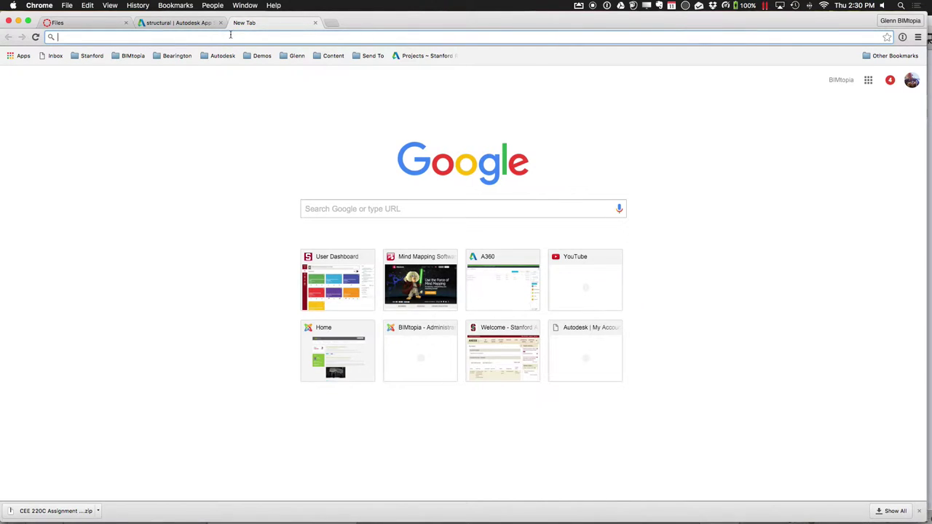
Load bimtopia.com and read the Installing ETABS on Your Computer page
{"action": "type", "text": "bimtopia"}
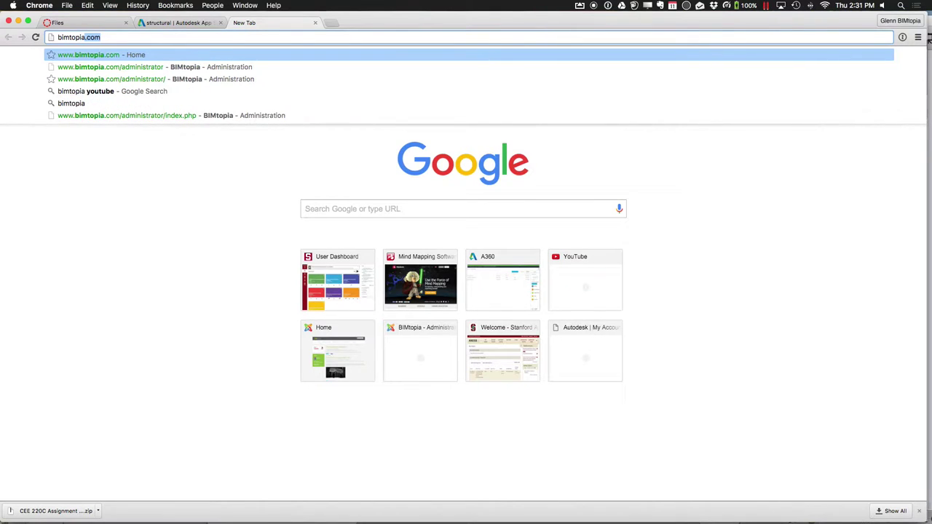
{"action": "type", "text": ".com"}
{"action": "key", "text": "Return"}
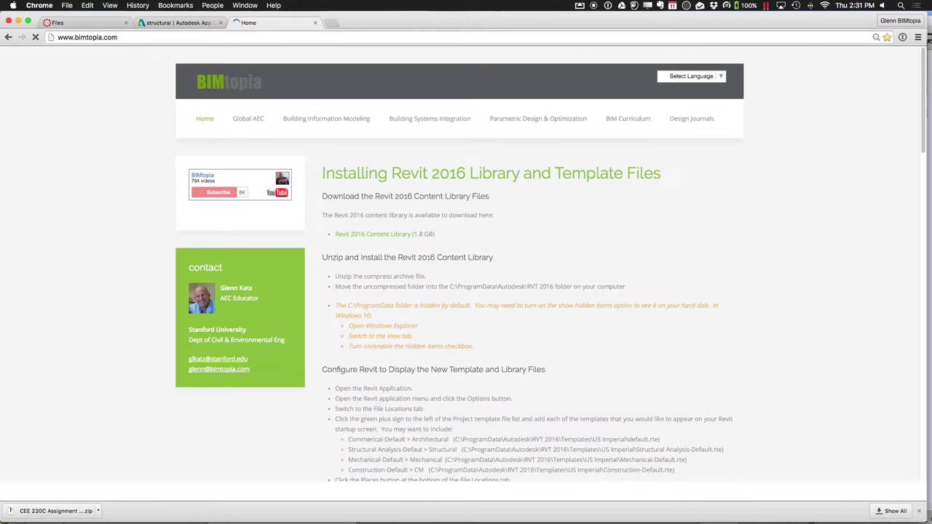
{"action": "mouse_move", "coordinate": [264, 132]}
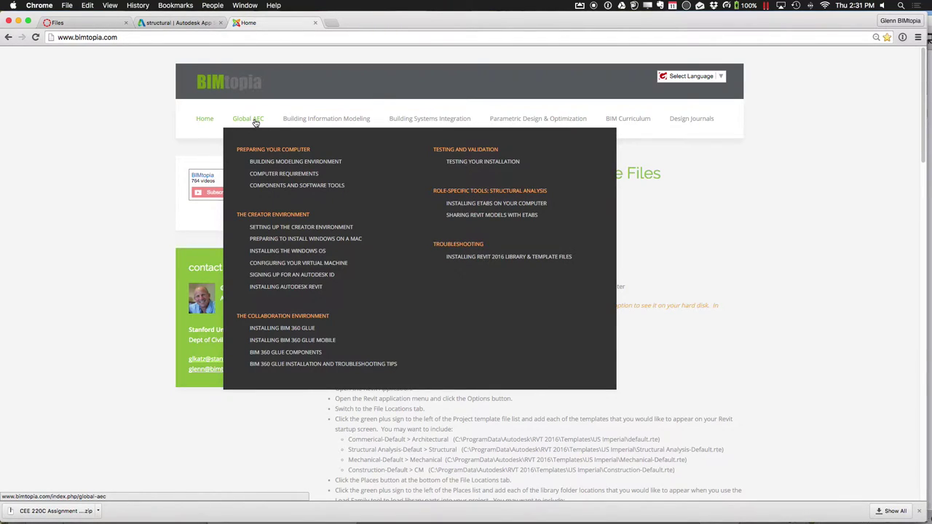
{"action": "left_click", "coordinate": [474, 203]}
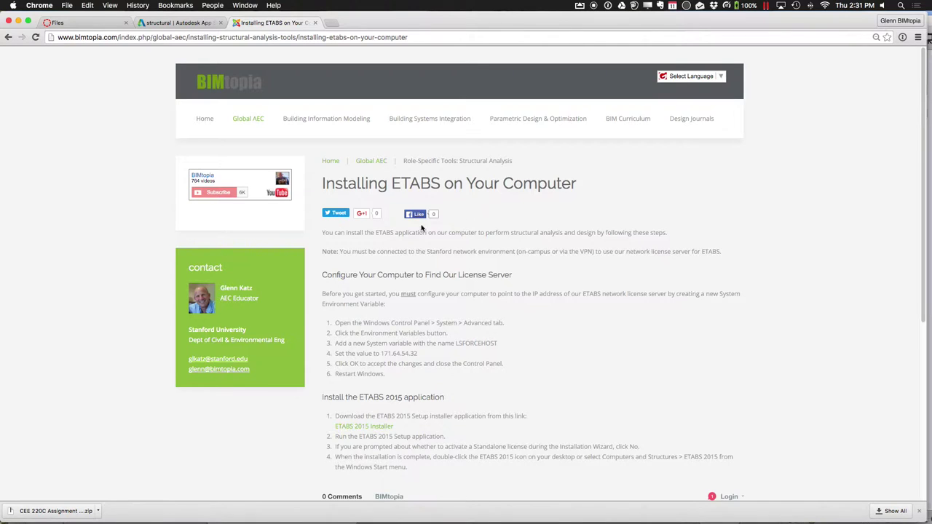
{"action": "scroll", "coordinate": [503, 381], "scroll_direction": "down", "scroll_amount": 3}
{"action": "scroll", "coordinate": [503, 382], "scroll_direction": "up", "scroll_amount": 3}
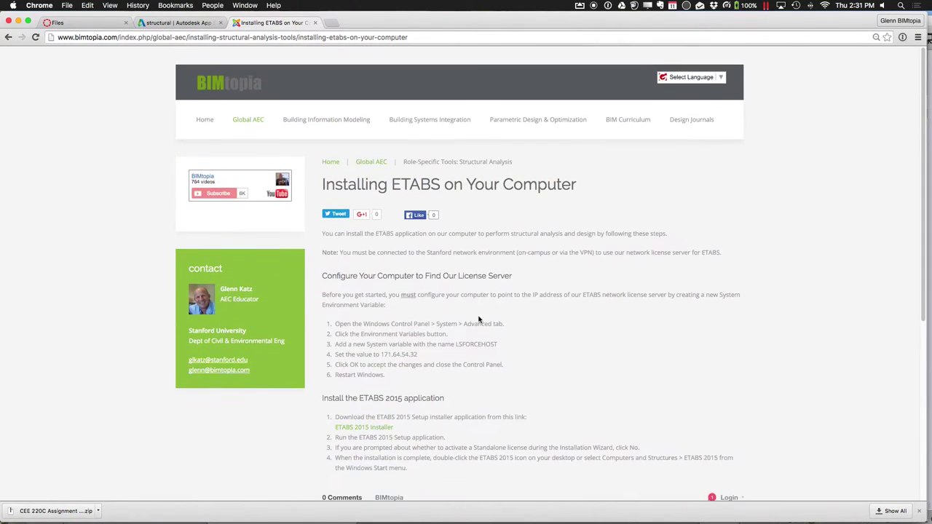
Open the Sharing Revit Models with ETABS guide, then a new blank tab
{"action": "mouse_move", "coordinate": [247, 118]}
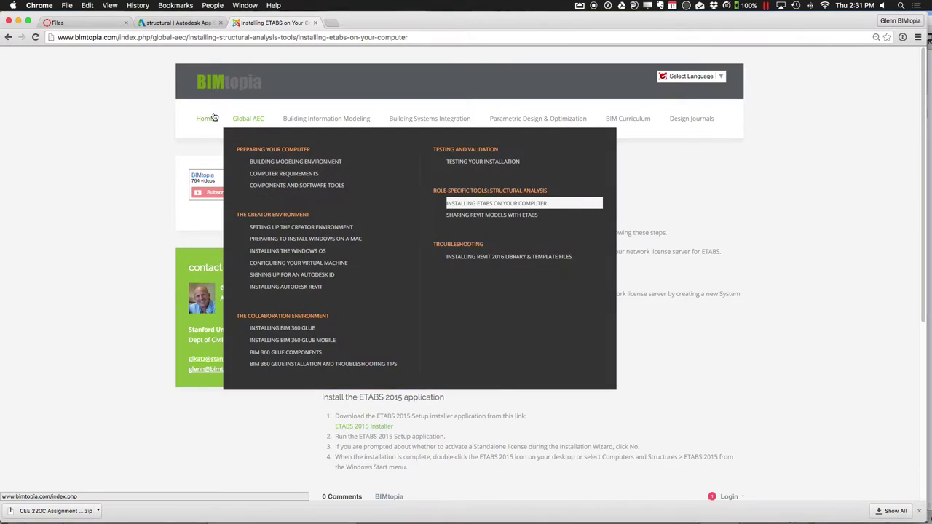
{"action": "left_click", "coordinate": [464, 216]}
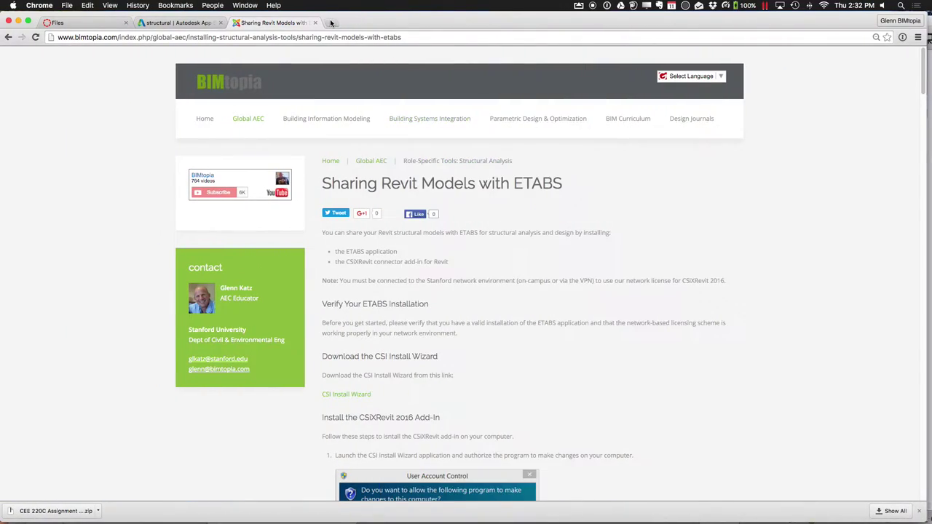
{"action": "left_click", "coordinate": [330, 24]}
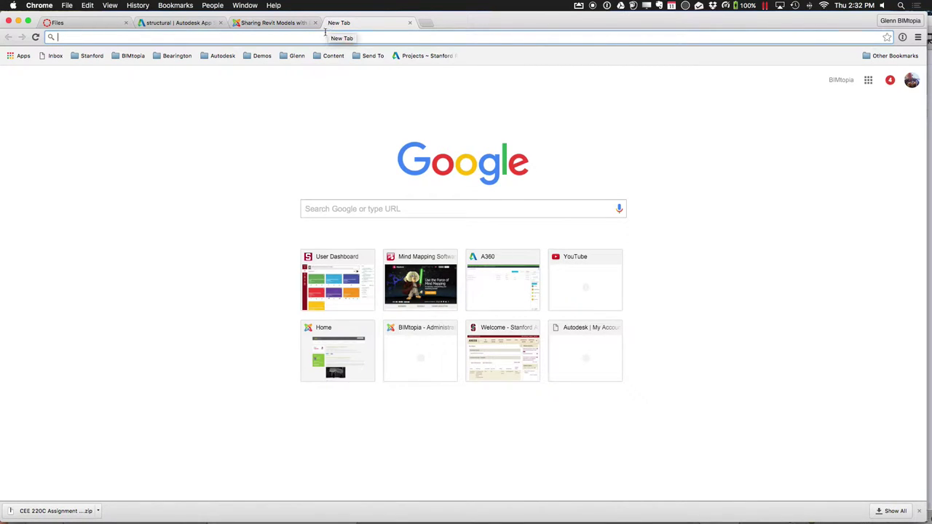
On the Autodesk student site, open Robot Structural Analysis Professional from the full free products list
{"action": "left_click", "coordinate": [325, 36]}
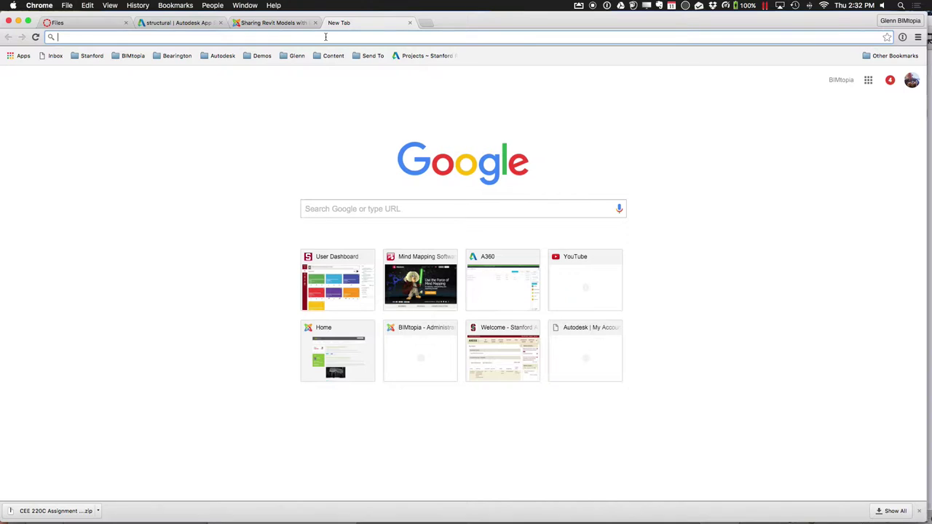
{"action": "type", "text": "st"}
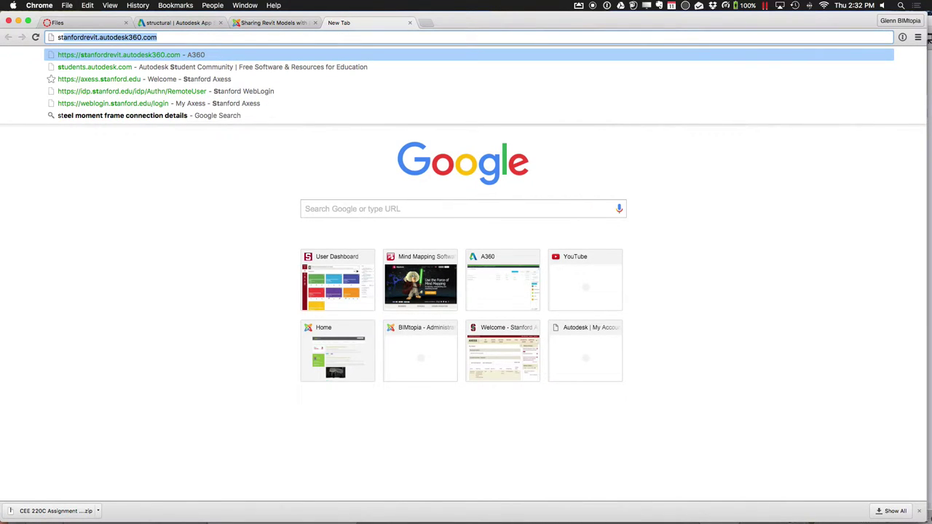
{"action": "type", "text": "u"}
{"action": "key", "text": "Return"}
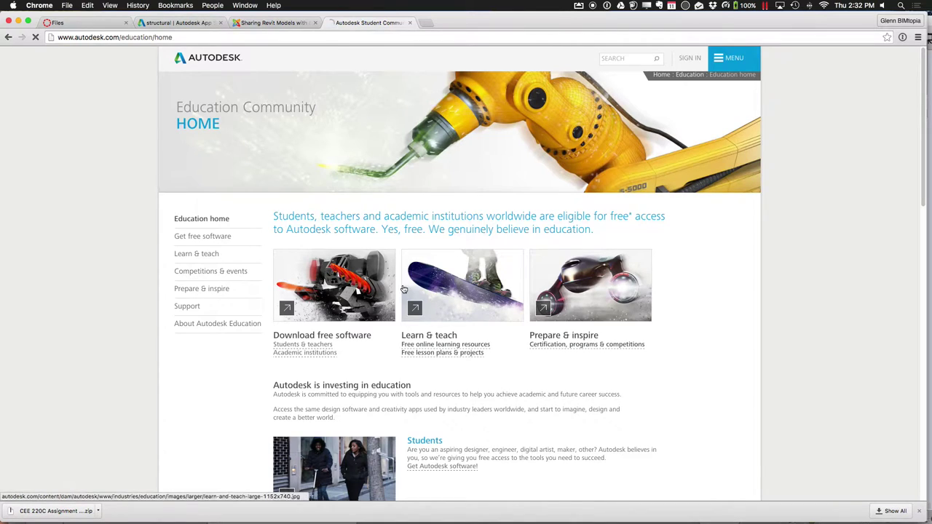
{"action": "left_click", "coordinate": [227, 237]}
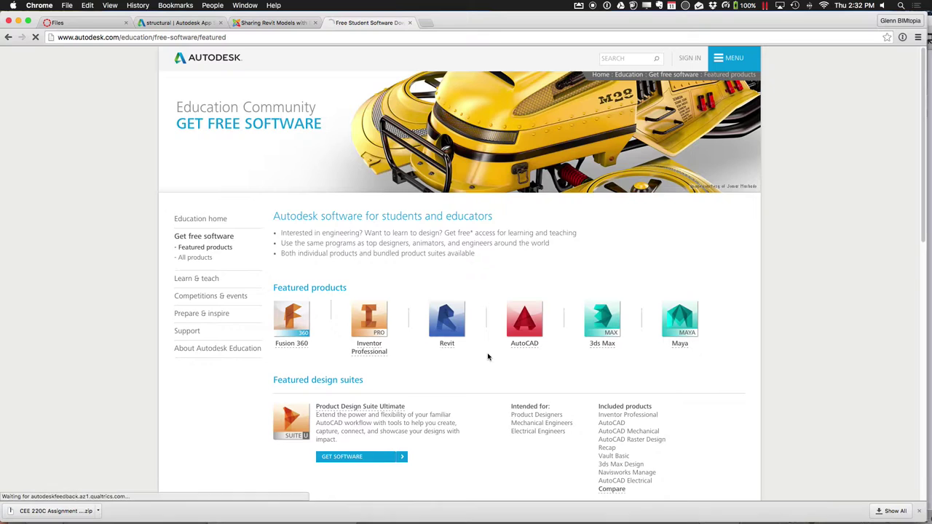
{"action": "scroll", "coordinate": [488, 355], "scroll_direction": "down", "scroll_amount": 5}
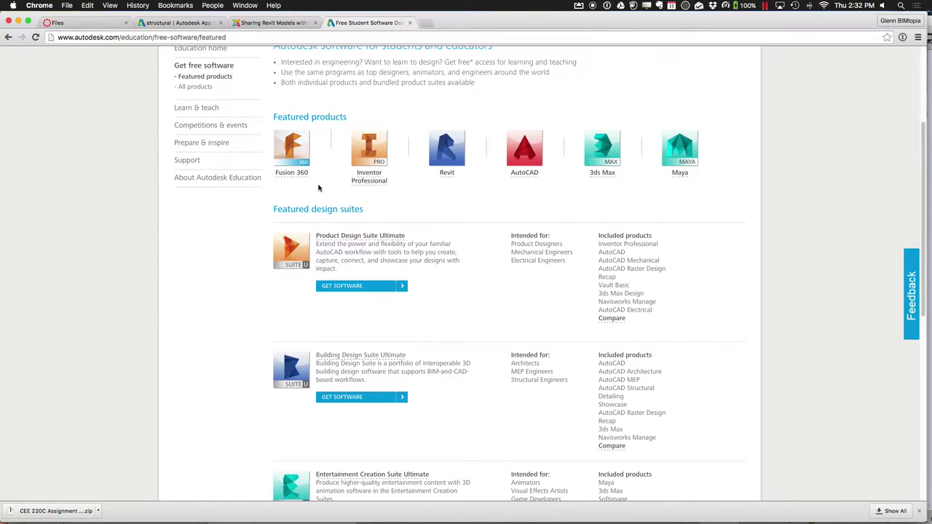
{"action": "scroll", "coordinate": [436, 270], "scroll_direction": "down", "scroll_amount": 1}
{"action": "scroll", "coordinate": [438, 272], "scroll_direction": "up", "scroll_amount": 6}
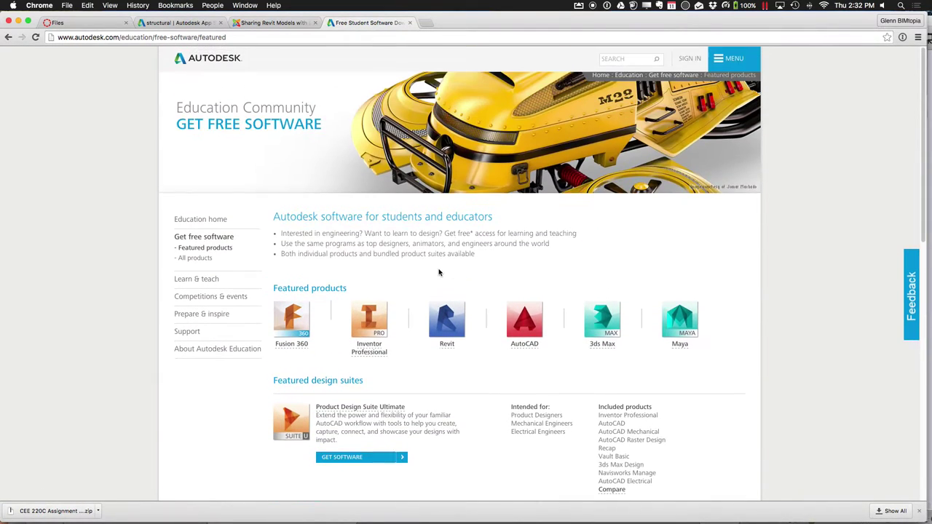
{"action": "left_click", "coordinate": [201, 259]}
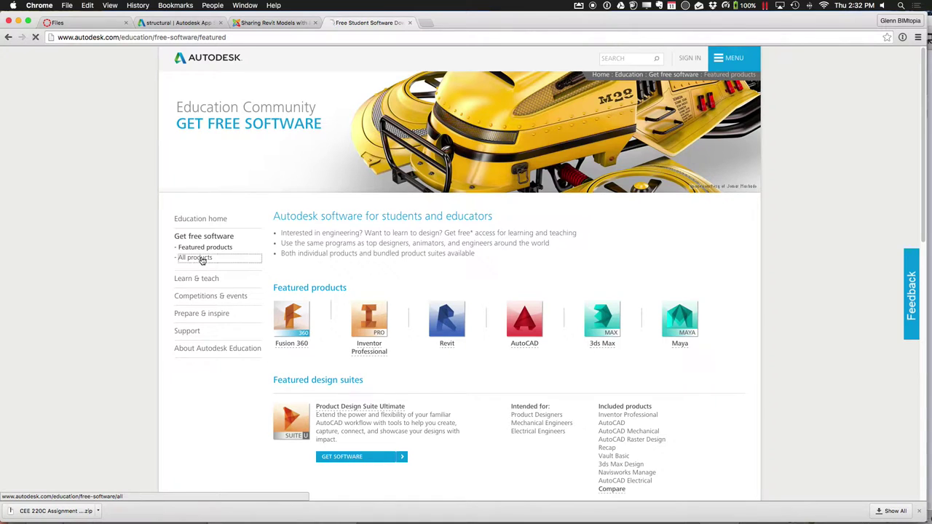
{"action": "scroll", "coordinate": [446, 317], "scroll_direction": "down", "scroll_amount": 5}
{"action": "scroll", "coordinate": [446, 318], "scroll_direction": "down", "scroll_amount": 3}
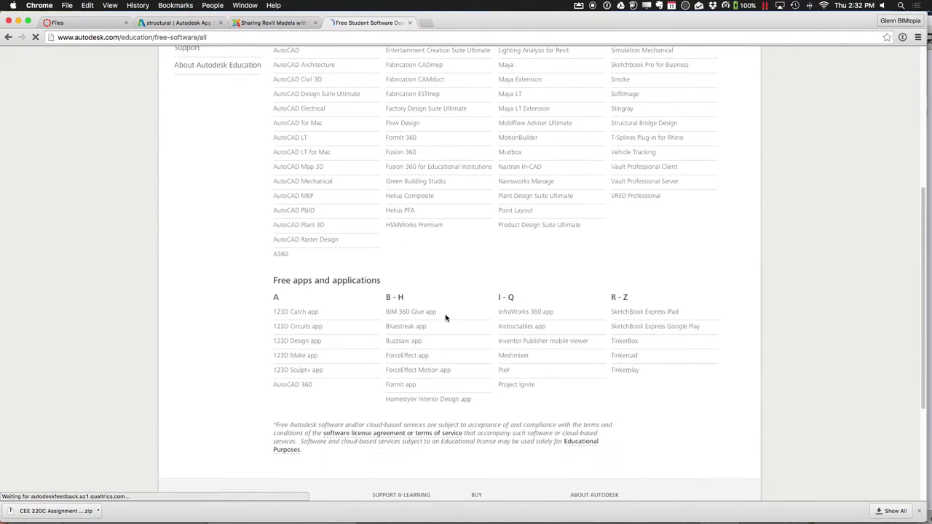
{"action": "scroll", "coordinate": [613, 235], "scroll_direction": "up", "scroll_amount": 4}
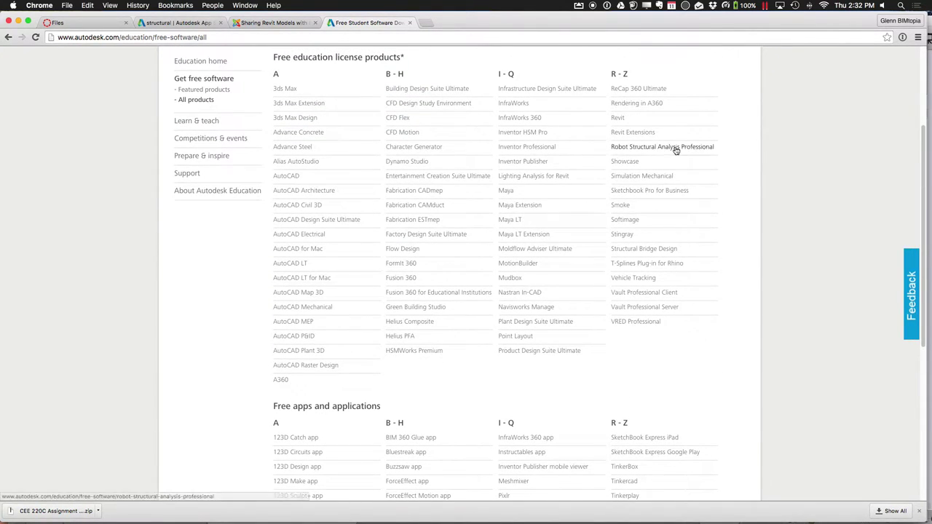
{"action": "left_click", "coordinate": [675, 148]}
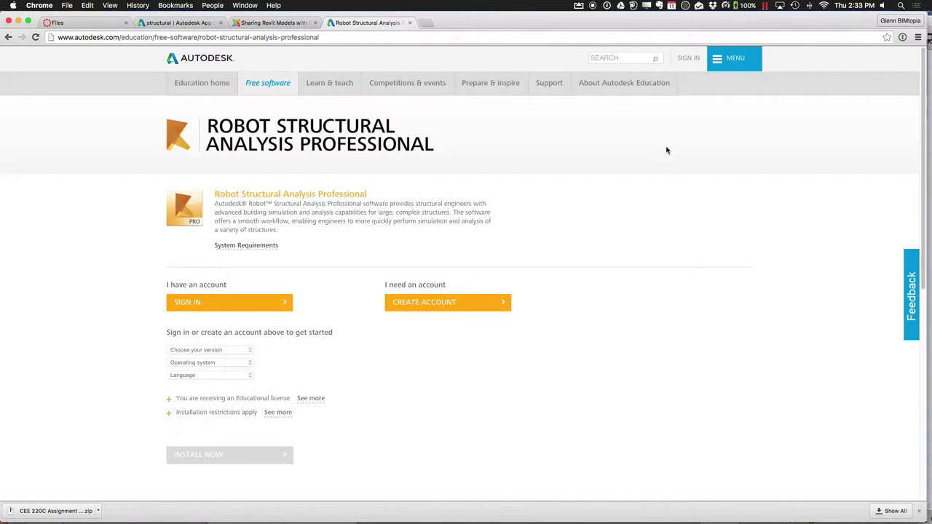
Switch desktops briefly, then return to Revit on the Windows machine
{"action": "key", "text": "super+h"}
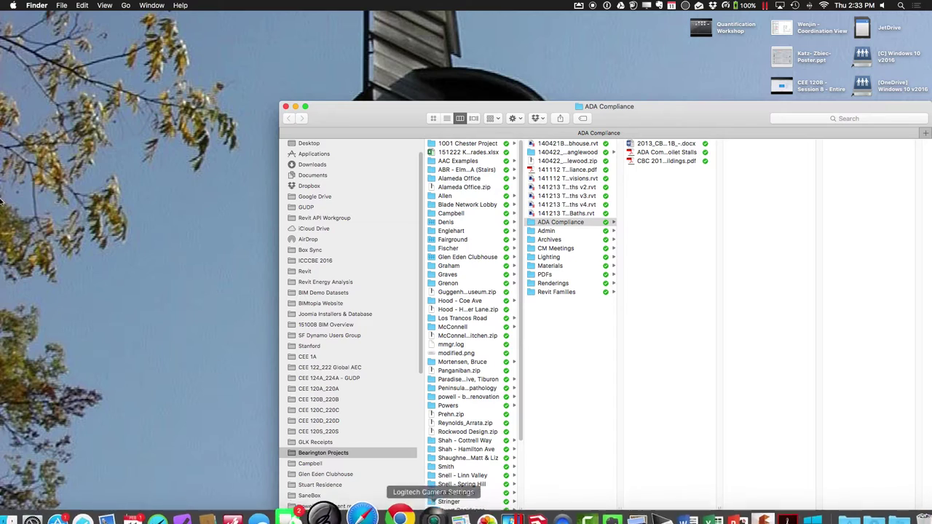
{"action": "key", "text": "ctrl+Left"}
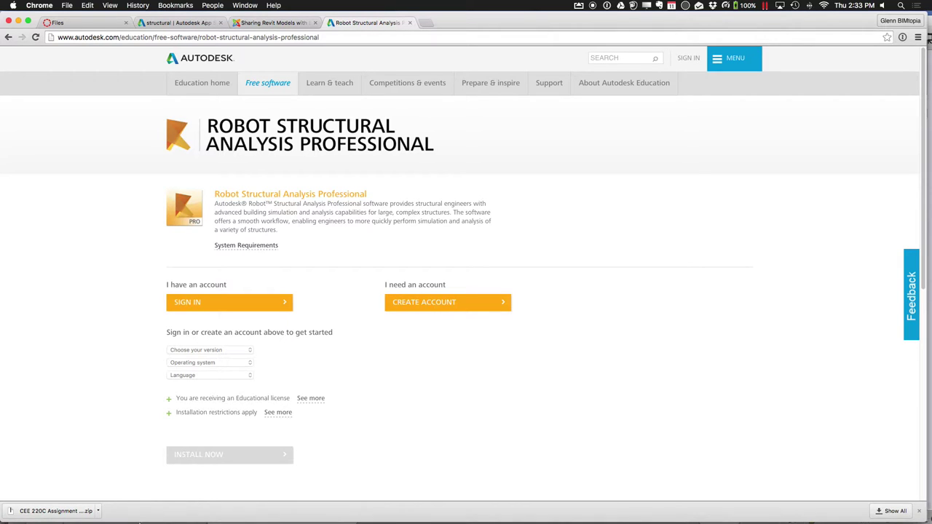
{"action": "mouse_move", "coordinate": [72, 515]}
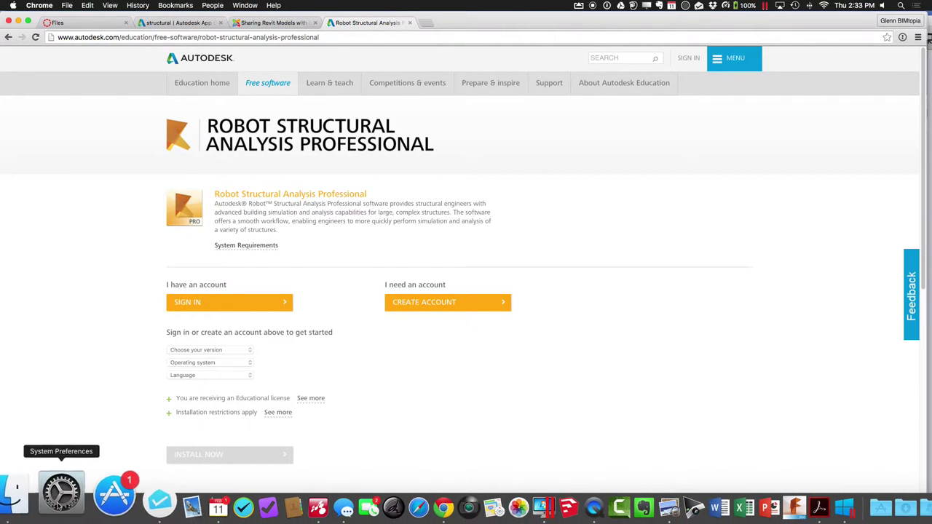
{"action": "left_click", "coordinate": [486, 510]}
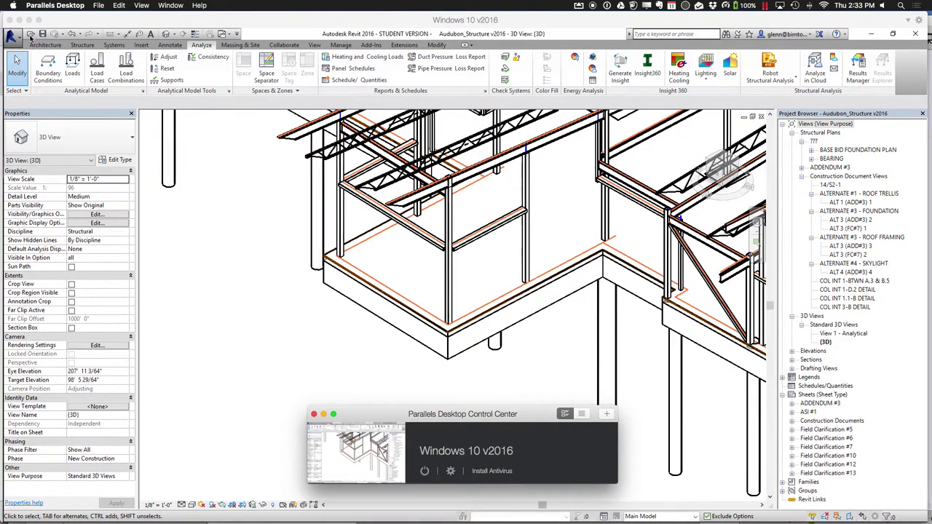
In the Open dialog, explore Winter 2016 > Session 9 > Struct Modeling Examples, then back out
{"action": "left_click", "coordinate": [31, 35]}
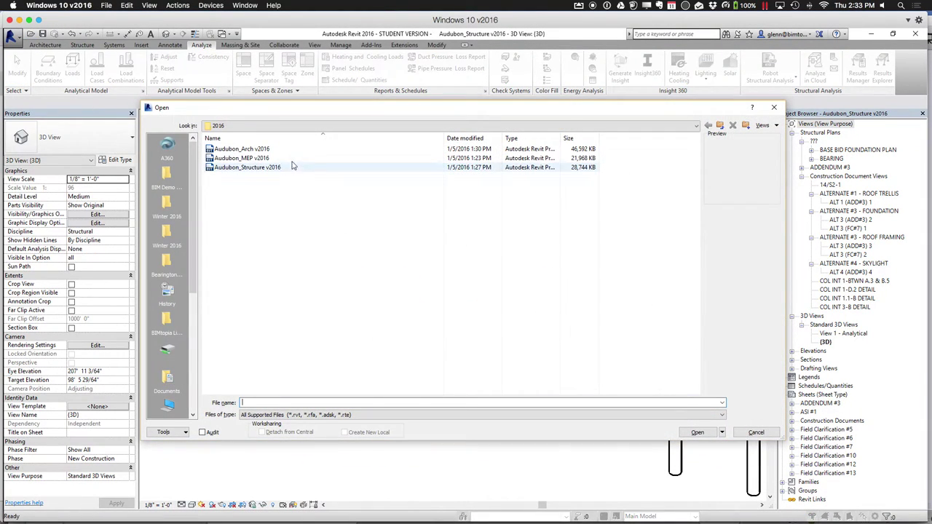
{"action": "left_click", "coordinate": [172, 239]}
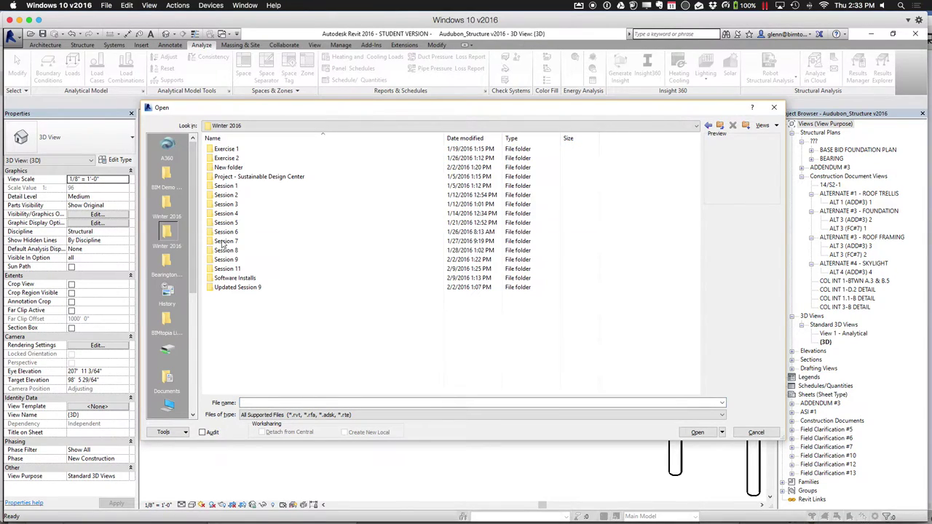
{"action": "left_click", "coordinate": [234, 262]}
{"action": "double_click", "coordinate": [235, 262]}
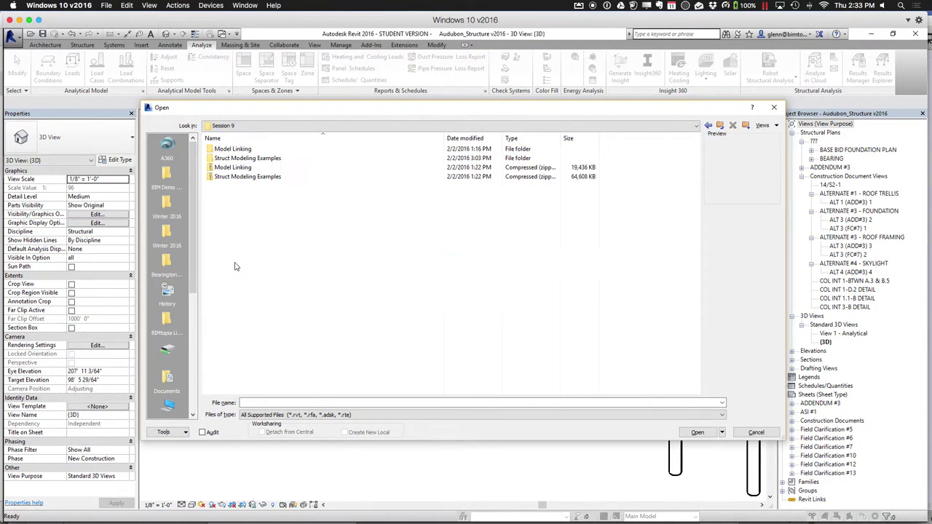
{"action": "double_click", "coordinate": [249, 159]}
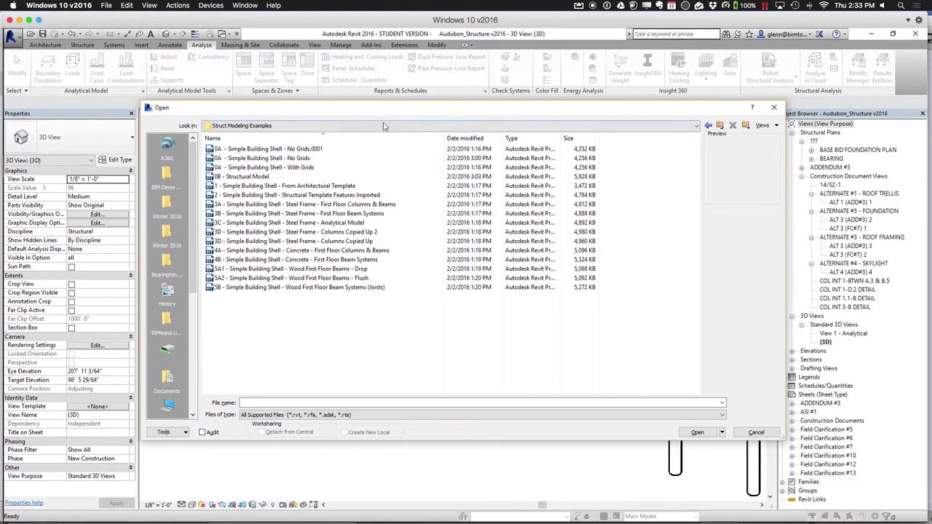
{"action": "left_click", "coordinate": [721, 126]}
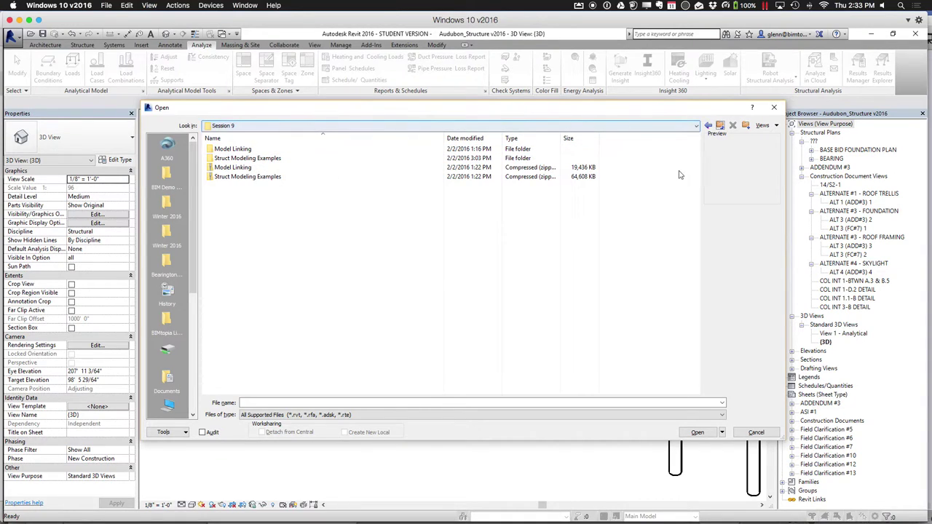
{"action": "left_click", "coordinate": [720, 126]}
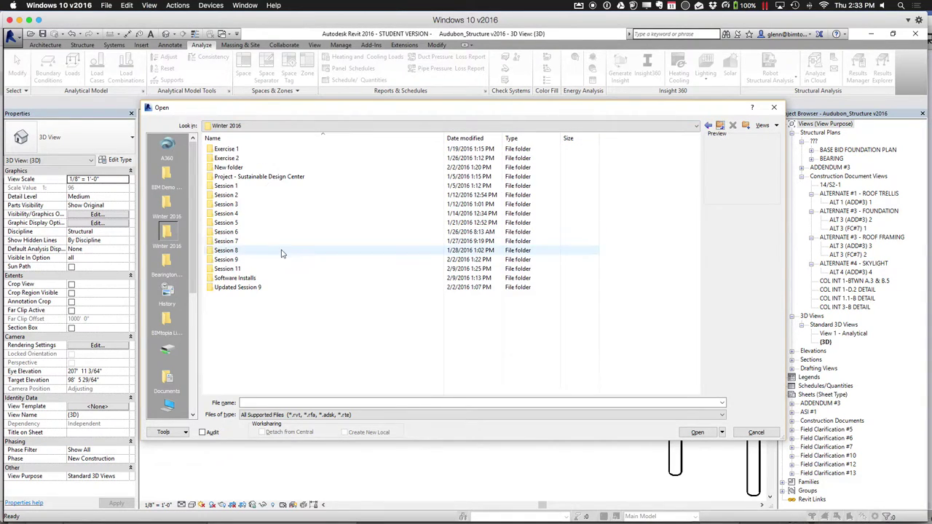
Browse Session 11 > Structural Analysis Examples > Revit Models and open Simple Frame For Analysis - Steel
{"action": "double_click", "coordinate": [241, 268]}
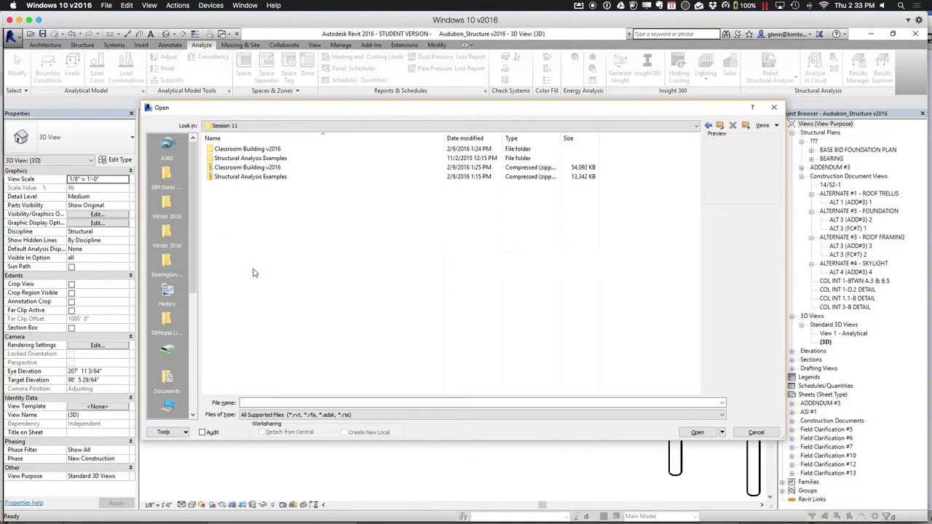
{"action": "left_click", "coordinate": [255, 159]}
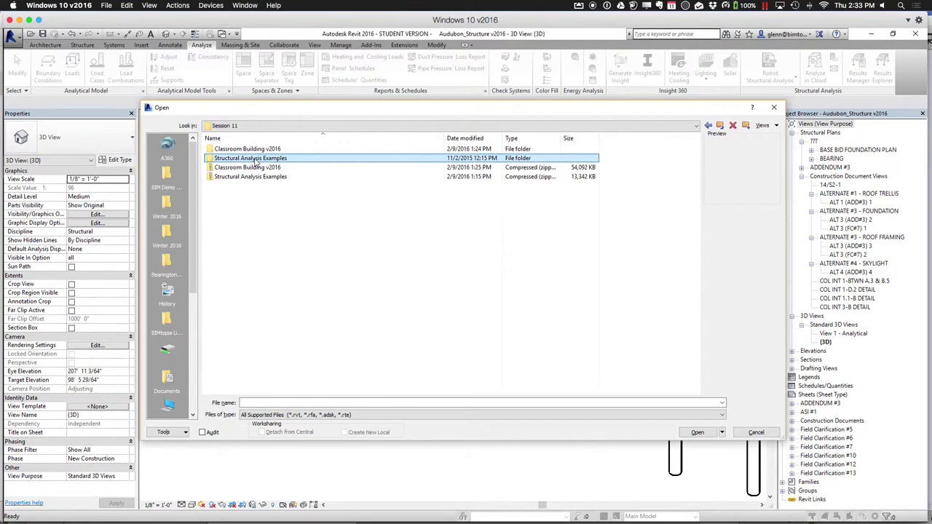
{"action": "double_click", "coordinate": [255, 158]}
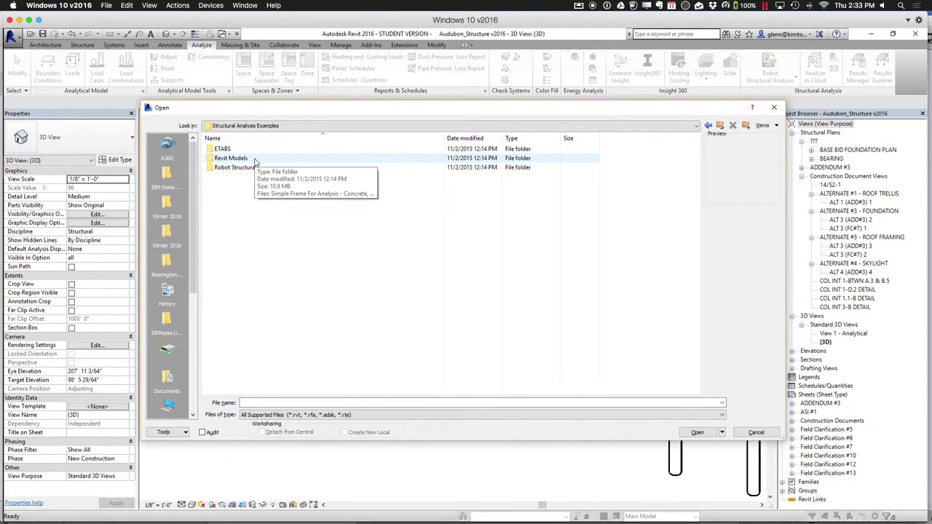
{"action": "double_click", "coordinate": [255, 158]}
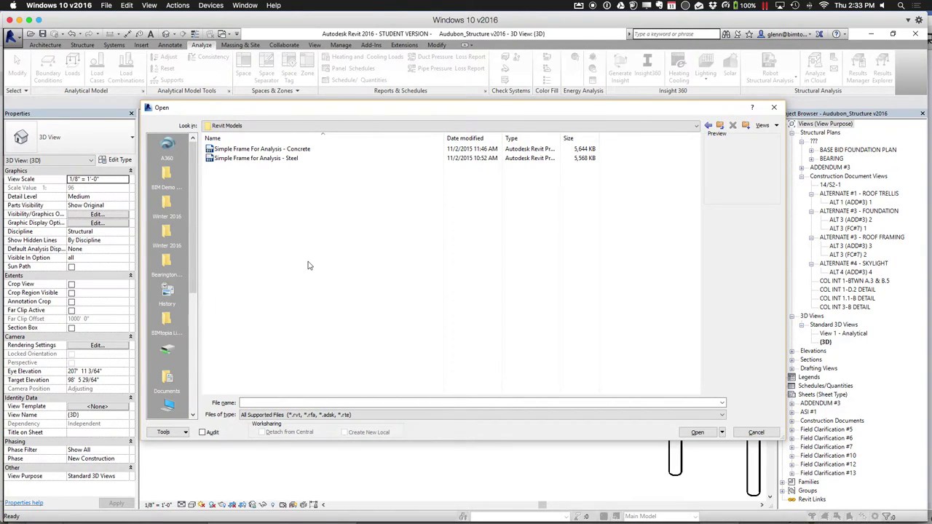
{"action": "double_click", "coordinate": [287, 159]}
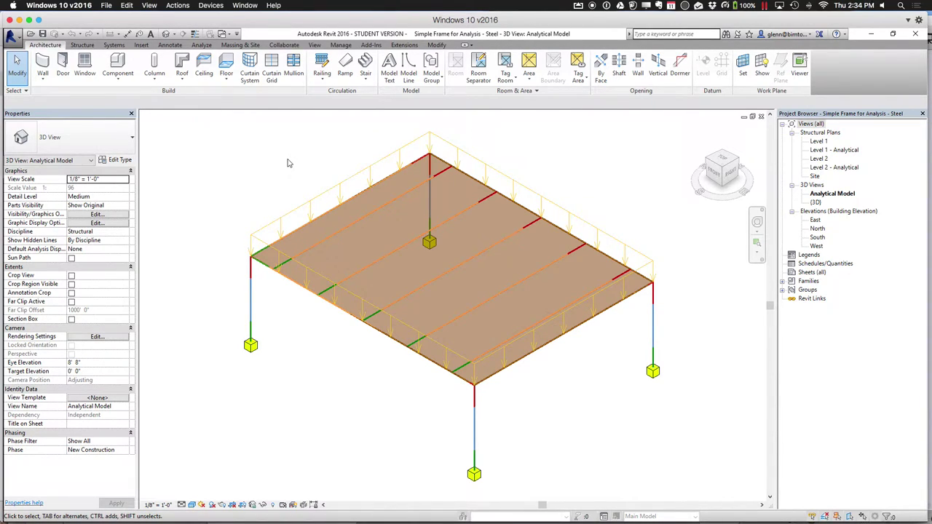
Show the frame's {3D} view in Shaded style, then switch to the Analytical Model view
{"action": "double_click", "coordinate": [815, 201]}
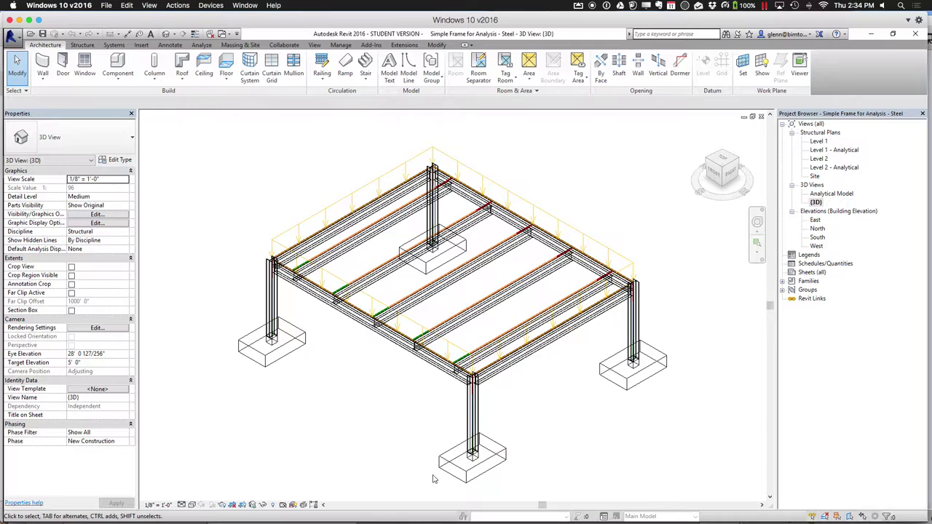
{"action": "left_click", "coordinate": [192, 505]}
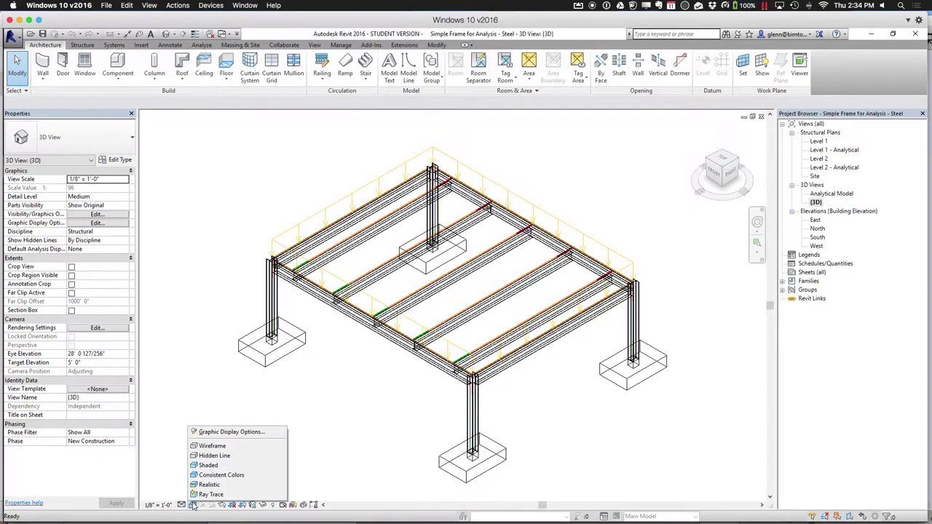
{"action": "left_click", "coordinate": [209, 466]}
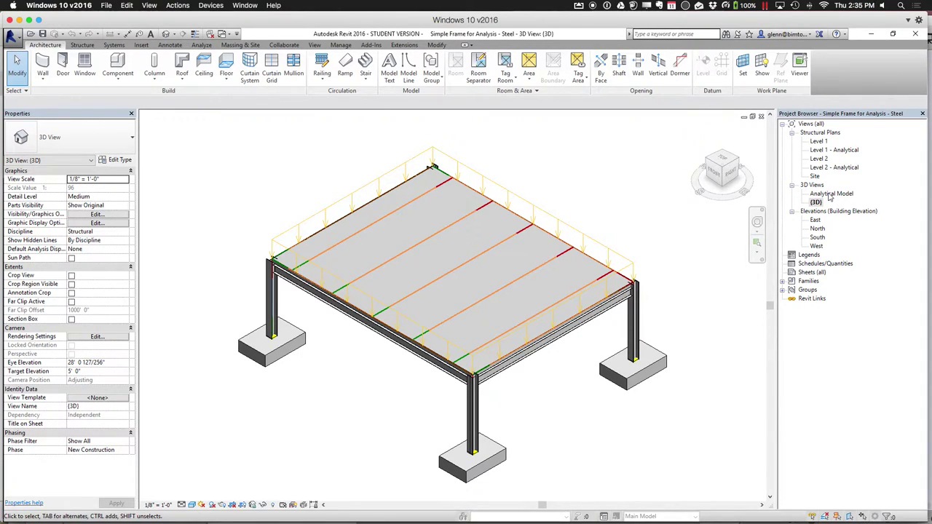
{"action": "double_click", "coordinate": [828, 194]}
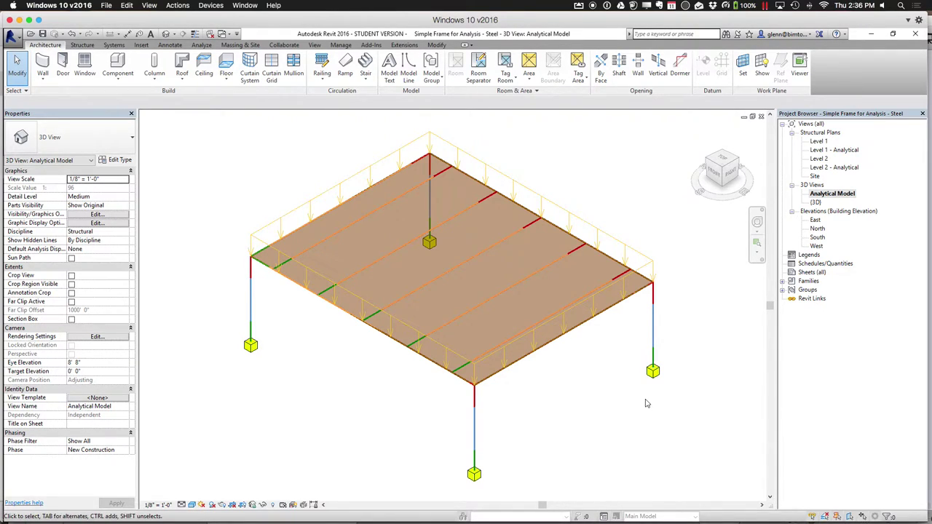
Delete the supports under the right, front and left columns, keeping the back one
{"action": "left_click", "coordinate": [659, 377]}
{"action": "key", "text": "Delete"}
{"action": "left_click", "coordinate": [474, 474]}
{"action": "key", "text": "Delete"}
{"action": "left_click", "coordinate": [251, 347]}
{"action": "key", "text": "Delete"}
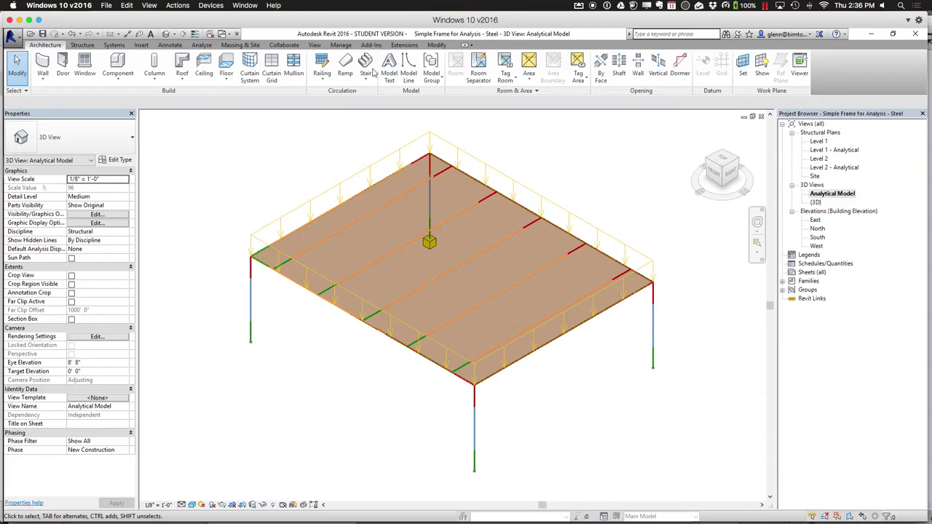
{"action": "left_click", "coordinate": [202, 44]}
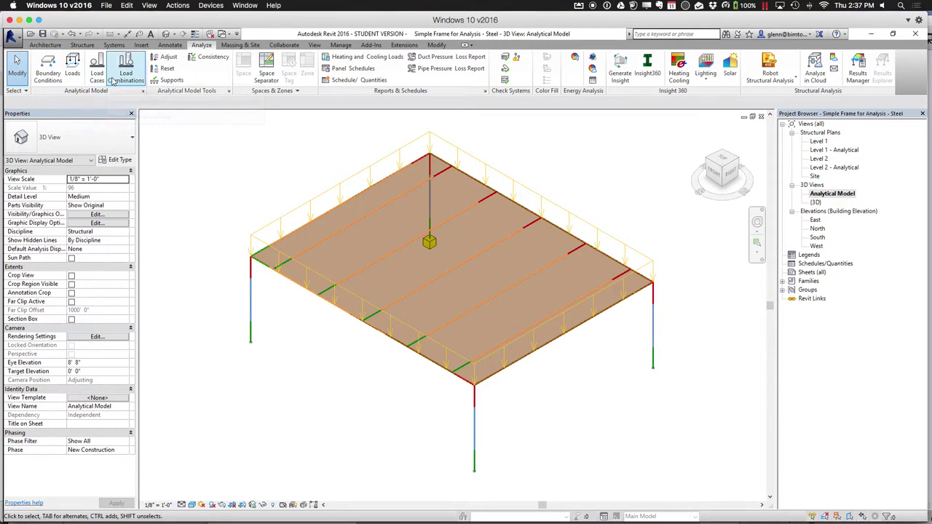
Place Fixed point supports under the left, front and right columns
{"action": "left_click", "coordinate": [50, 69]}
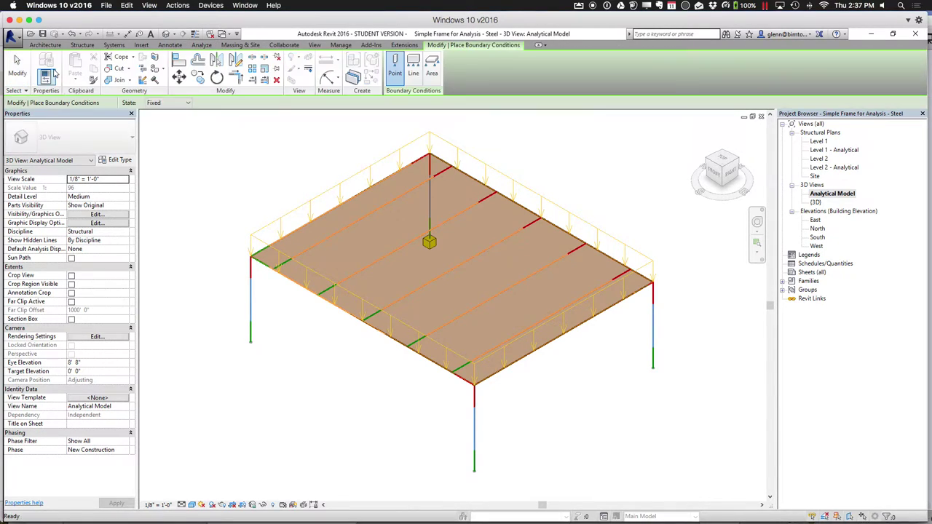
{"action": "left_click", "coordinate": [186, 103]}
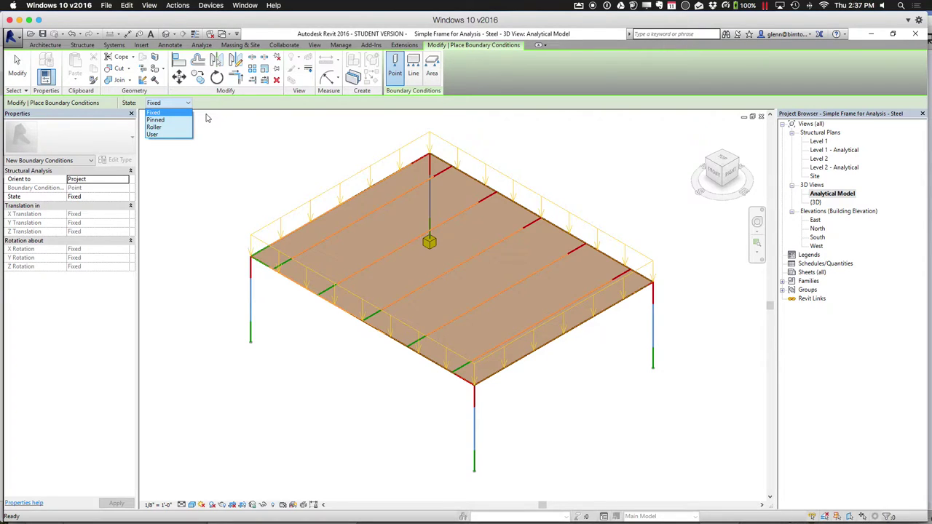
{"action": "left_click", "coordinate": [185, 115]}
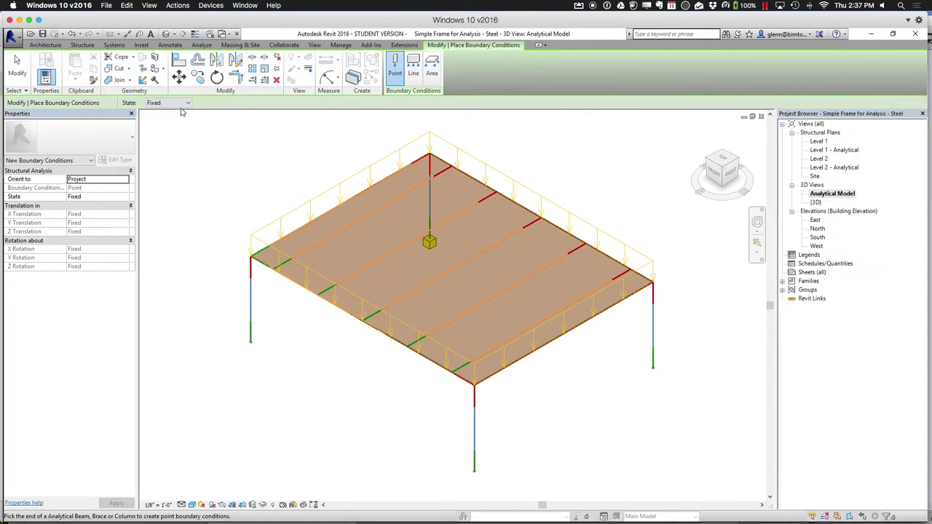
{"action": "left_click", "coordinate": [252, 347]}
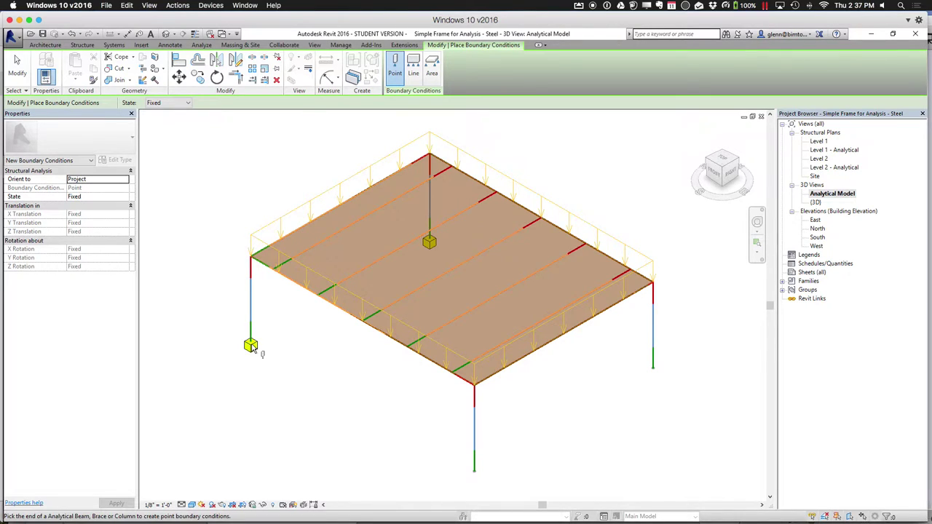
{"action": "left_click", "coordinate": [475, 473]}
{"action": "left_click", "coordinate": [653, 369]}
{"action": "left_click", "coordinate": [177, 104]}
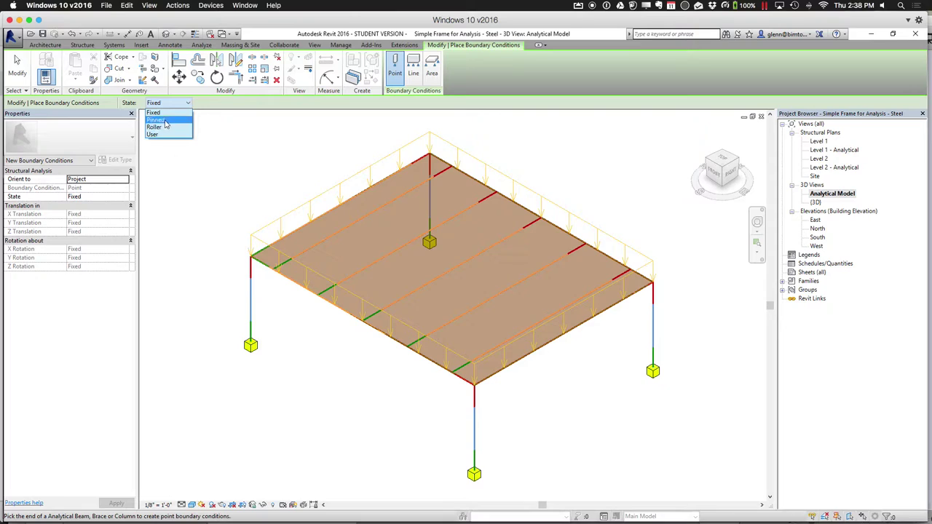
{"action": "left_click", "coordinate": [460, 441]}
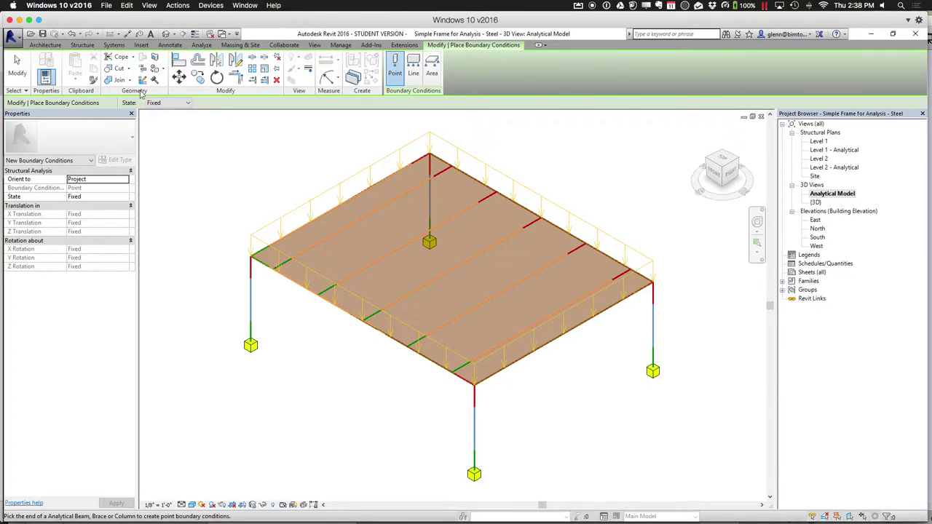
{"action": "left_click", "coordinate": [17, 65]}
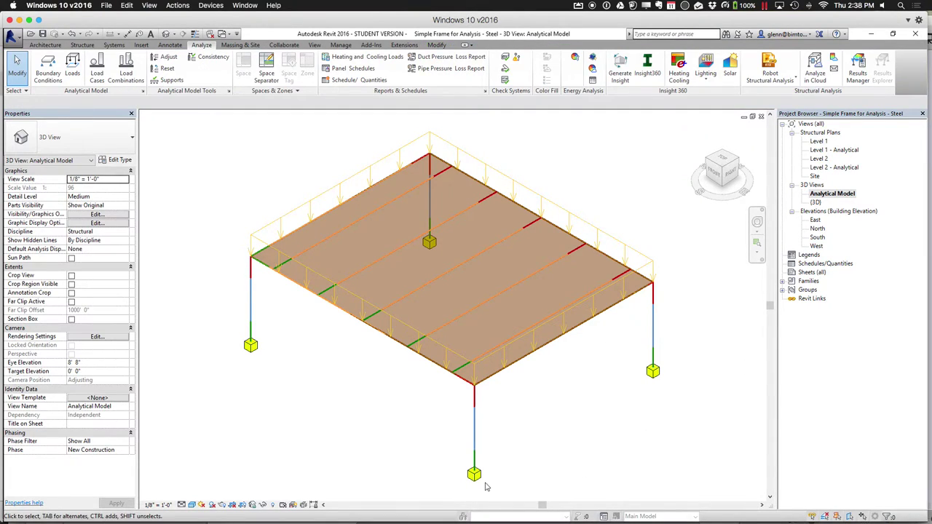
Replace the front column's support with a Pinned point support
{"action": "left_click", "coordinate": [474, 473]}
{"action": "key", "text": "Delete"}
{"action": "left_click", "coordinate": [48, 70]}
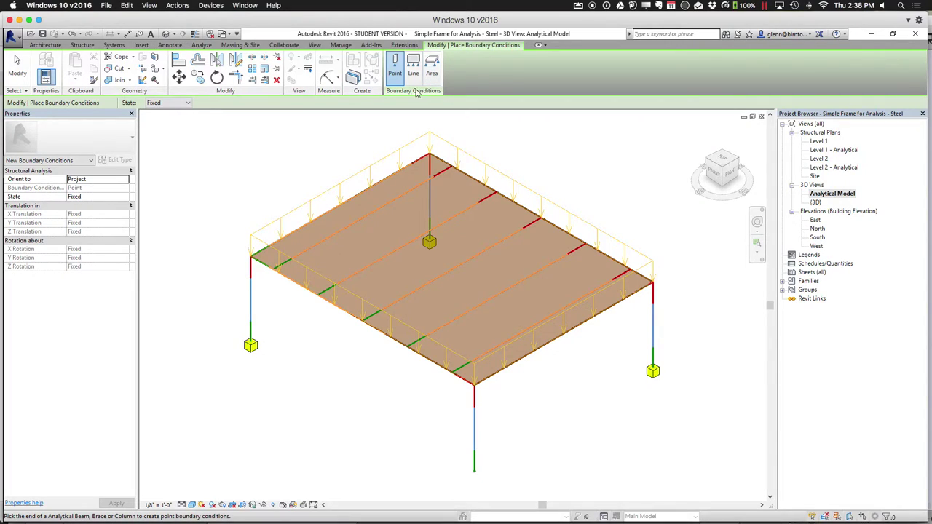
{"action": "left_click", "coordinate": [170, 102]}
{"action": "left_click", "coordinate": [164, 120]}
{"action": "left_click", "coordinate": [473, 476]}
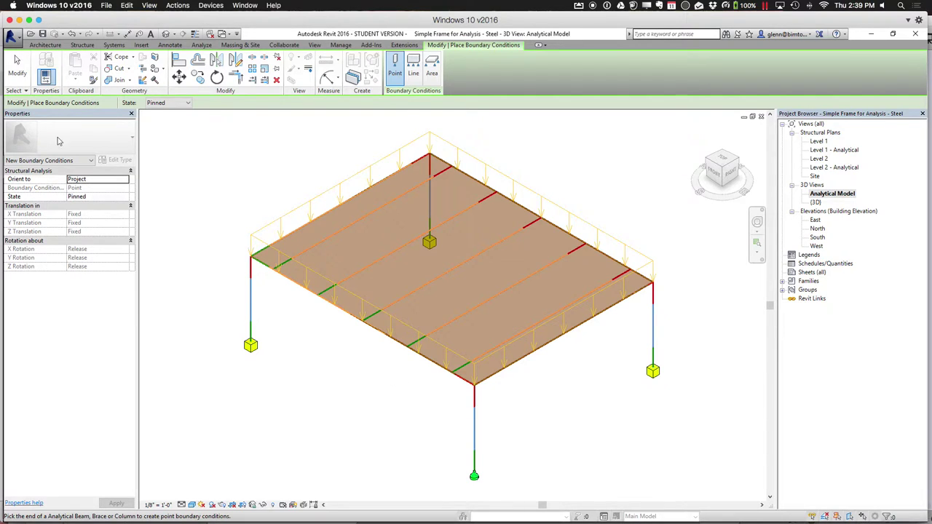
{"action": "left_click", "coordinate": [19, 75]}
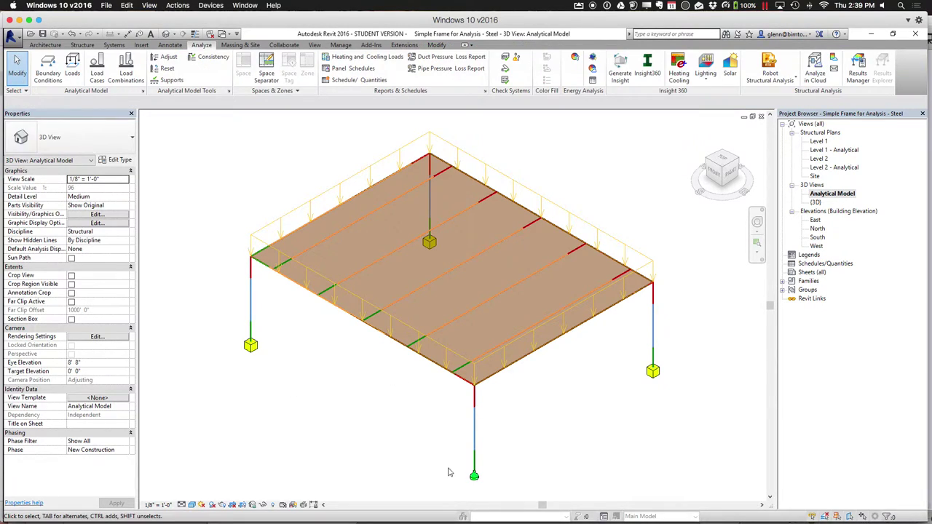
Drop the pinned support and place a Fixed support back at the front column
{"action": "left_click", "coordinate": [473, 478]}
{"action": "key", "text": "Escape"}
{"action": "left_click", "coordinate": [48, 69]}
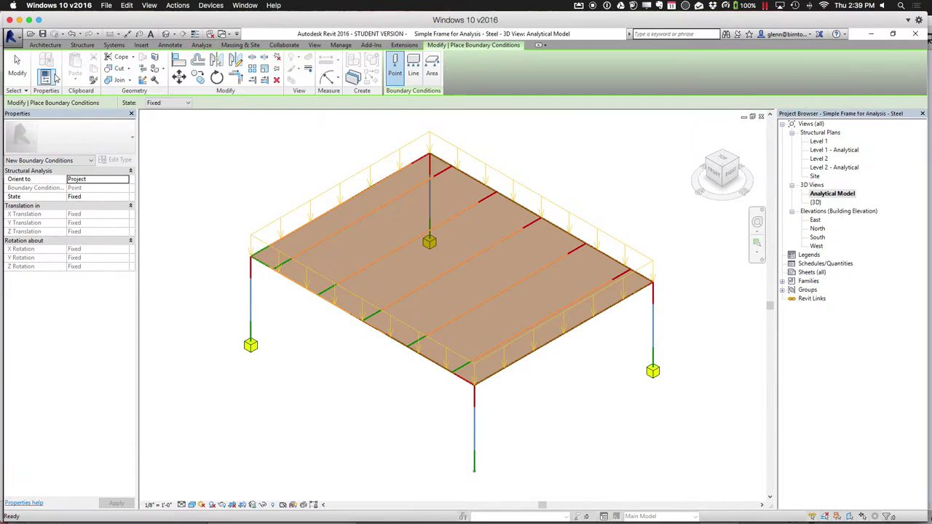
{"action": "left_click", "coordinate": [477, 476]}
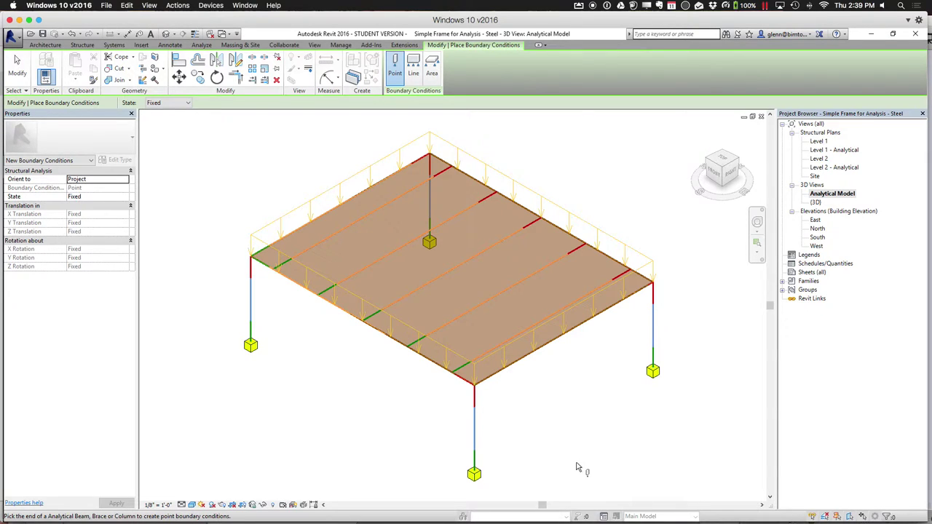
Create a new project, Project1, from the Architectural Template
{"action": "mouse_move", "coordinate": [3, 65]}
{"action": "left_click", "coordinate": [13, 37]}
{"action": "mouse_move", "coordinate": [36, 71]}
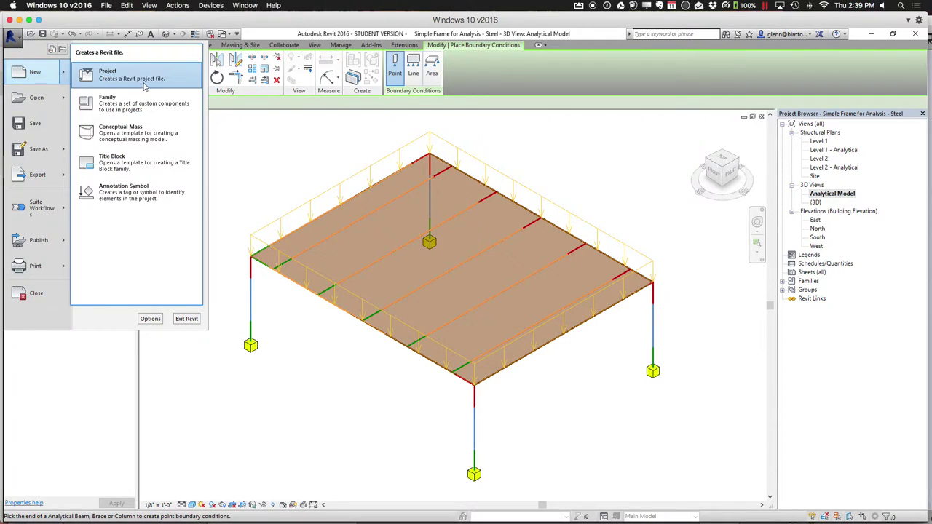
{"action": "left_click", "coordinate": [117, 71]}
{"action": "left_click", "coordinate": [466, 260]}
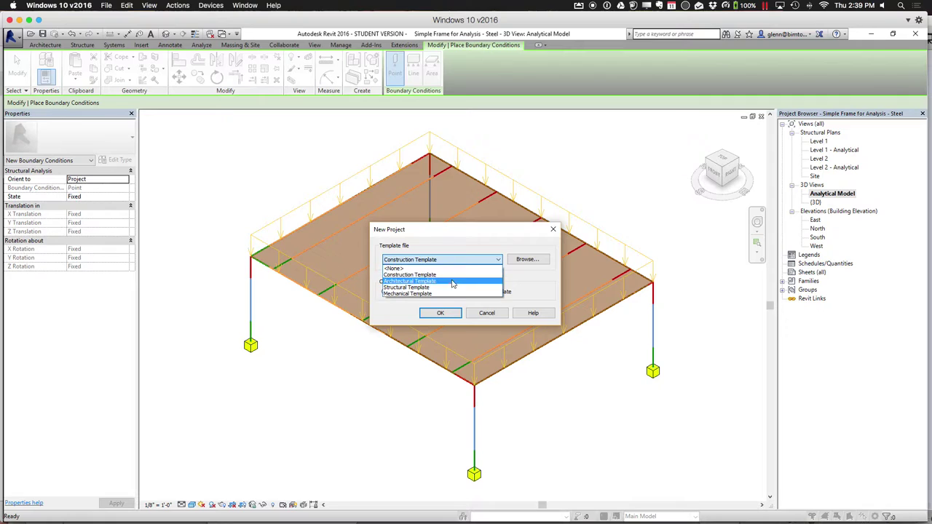
{"action": "left_click", "coordinate": [452, 285]}
{"action": "left_click", "coordinate": [440, 312]}
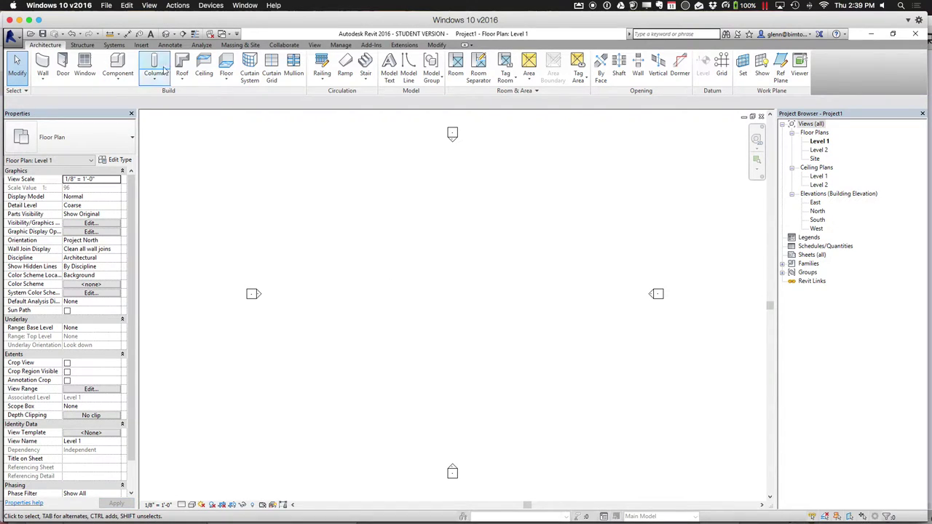
{"action": "left_click", "coordinate": [201, 46]}
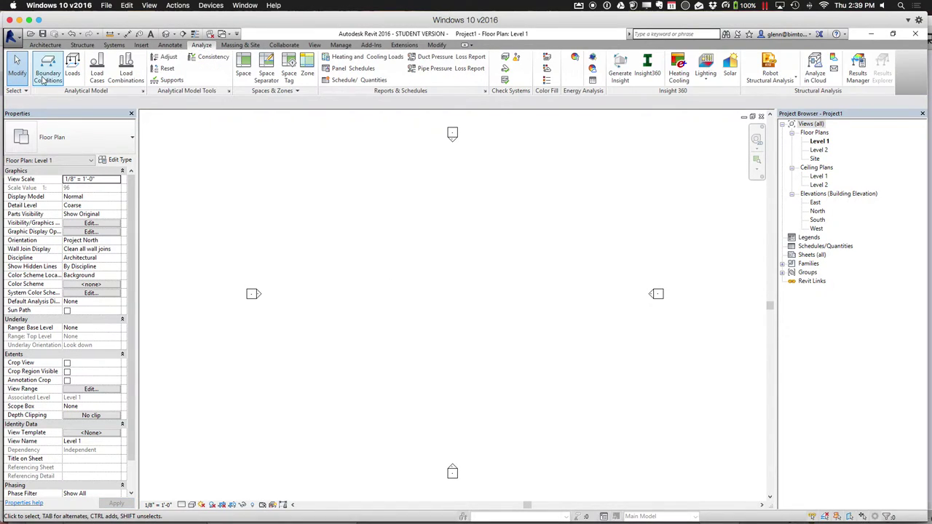
{"action": "left_click", "coordinate": [43, 76]}
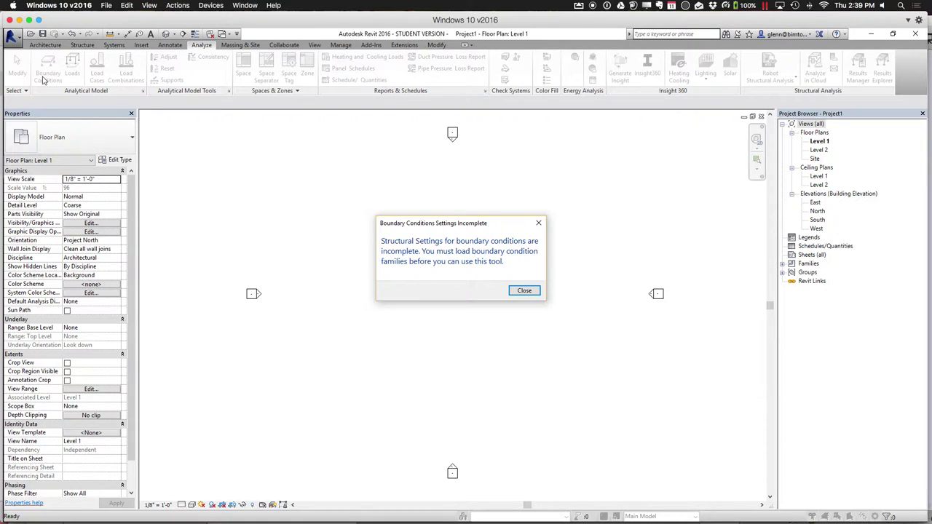
{"action": "left_click", "coordinate": [521, 292]}
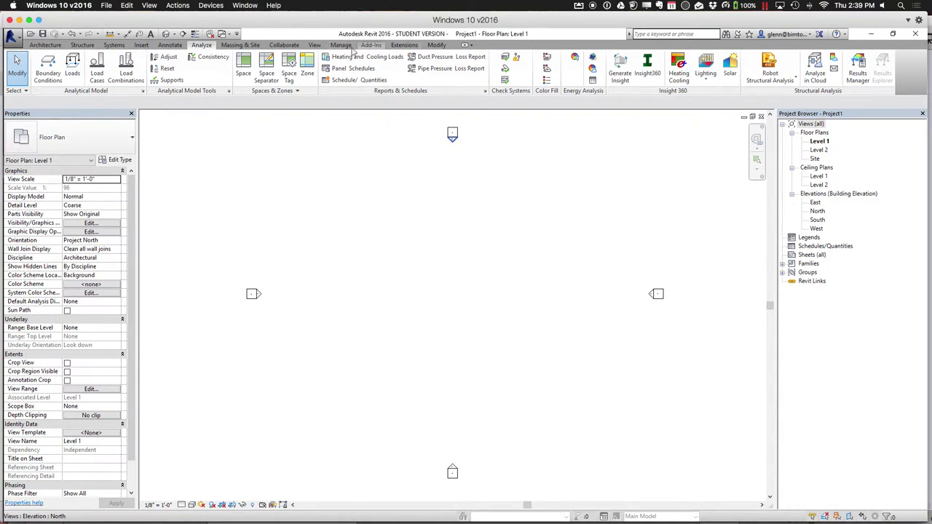
{"action": "left_click", "coordinate": [143, 47]}
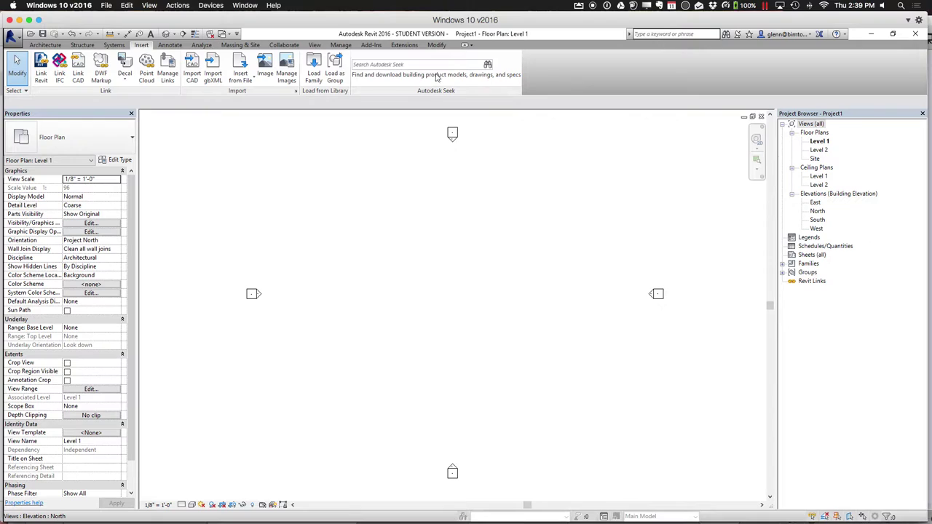
Load all four families from the Boundary Conditions folder into the project
{"action": "left_click", "coordinate": [315, 74]}
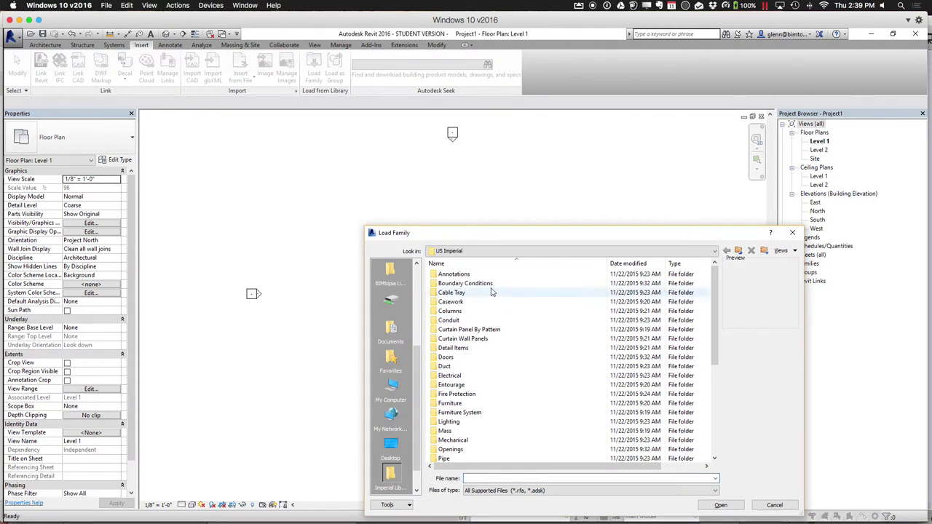
{"action": "double_click", "coordinate": [487, 285]}
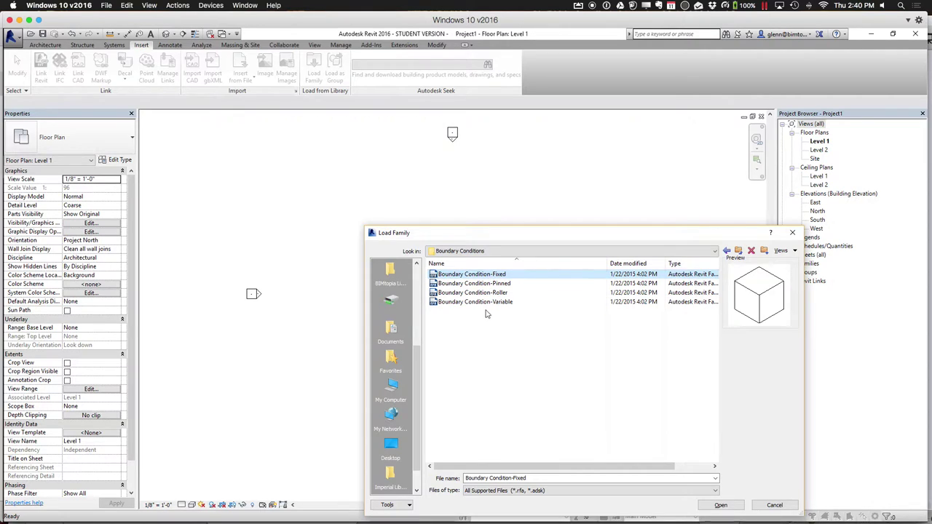
{"action": "left_click", "coordinate": [486, 302], "text": "shift"}
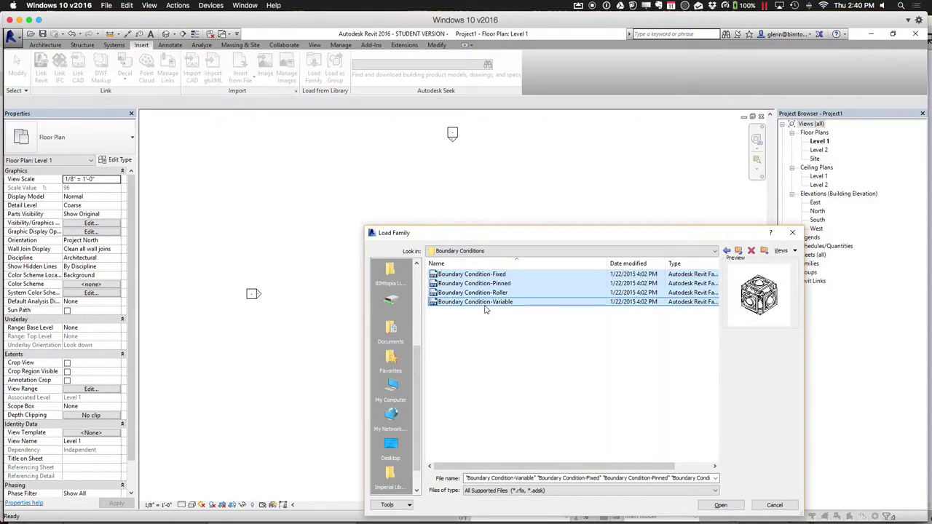
{"action": "left_click", "coordinate": [720, 504]}
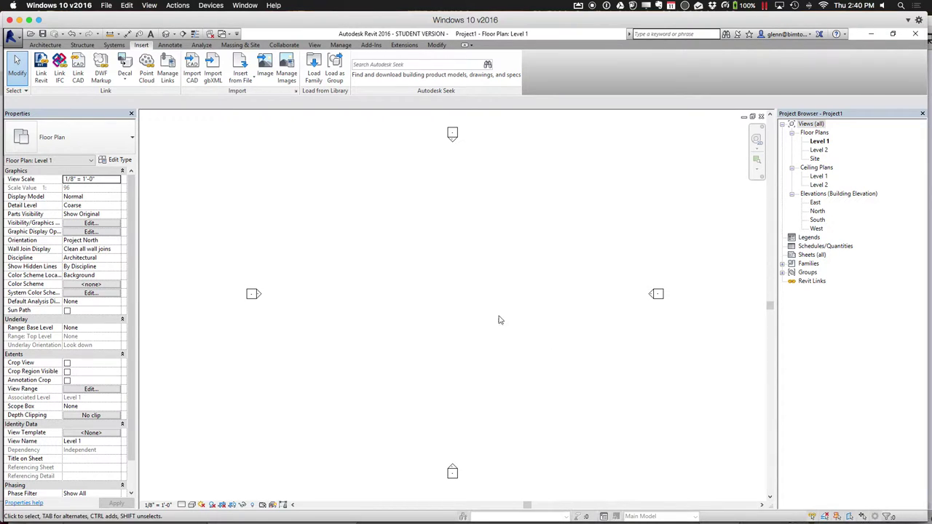
Open Boundary Conditions Settings in the Structural Settings dialog
{"action": "middle_click_drag", "start_coordinate": [499, 318], "coordinate": [426, 319]}
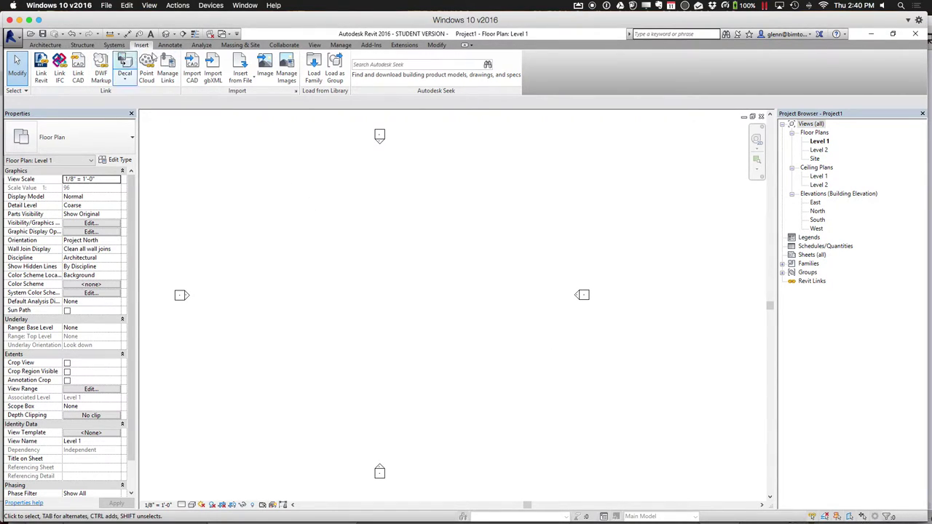
{"action": "left_click", "coordinate": [204, 45]}
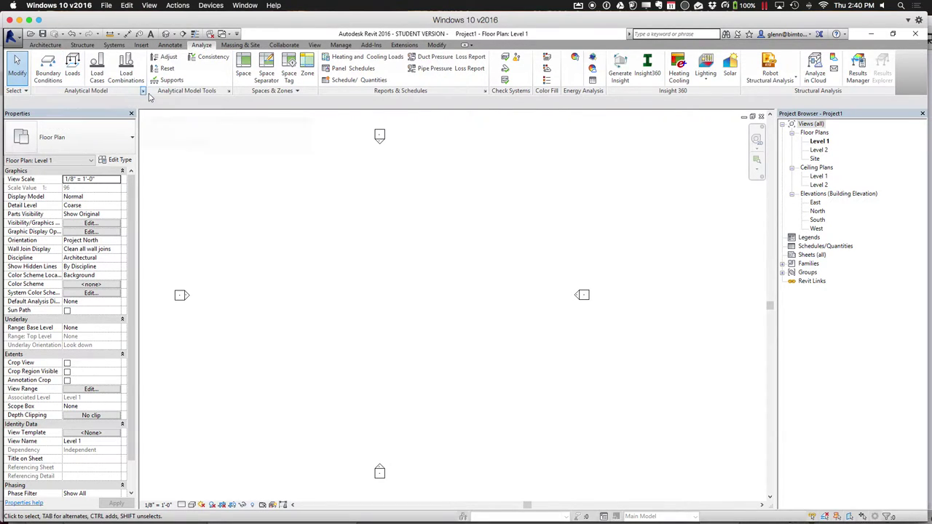
{"action": "left_click", "coordinate": [143, 92]}
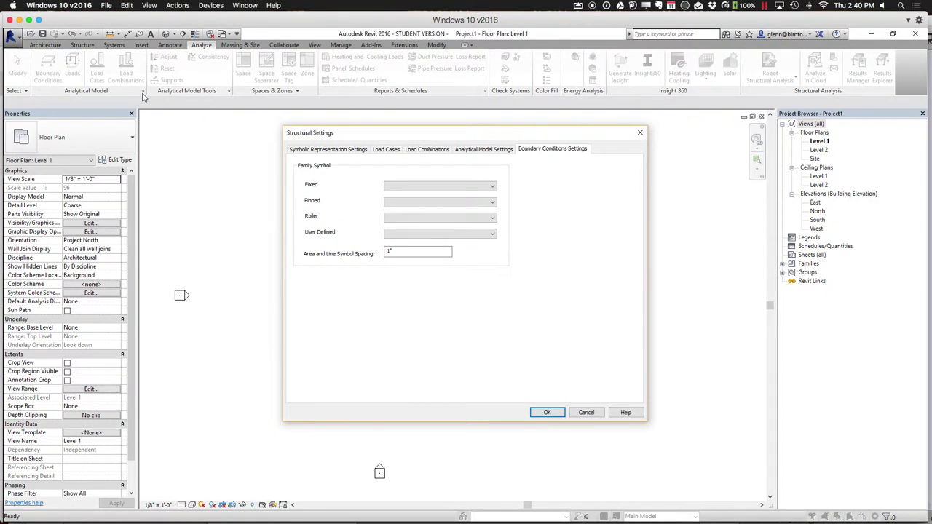
Assign Boundary Condition-Fixed, -Pinned, -Roller and -Variable families to the Fixed, Pinned, Roller and User Defined symbols
{"action": "left_click", "coordinate": [439, 189]}
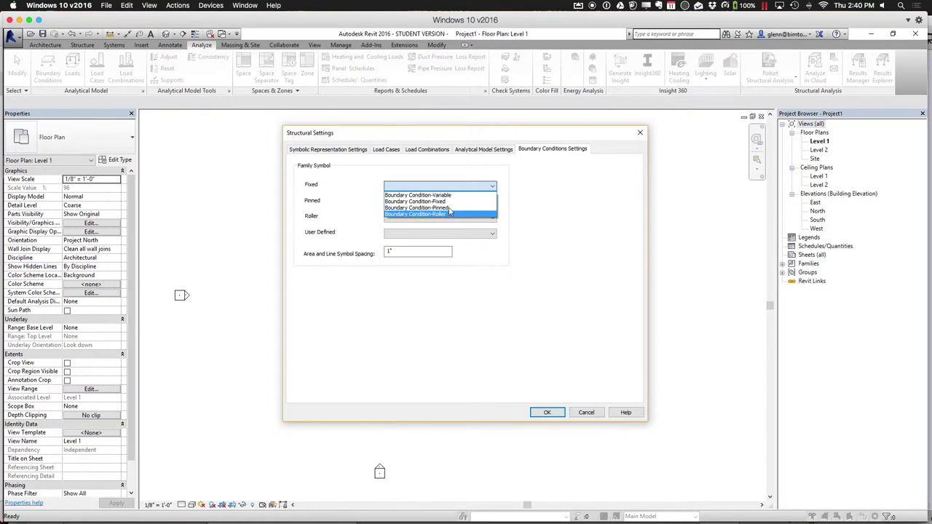
{"action": "left_click", "coordinate": [449, 201]}
{"action": "left_click", "coordinate": [449, 204]}
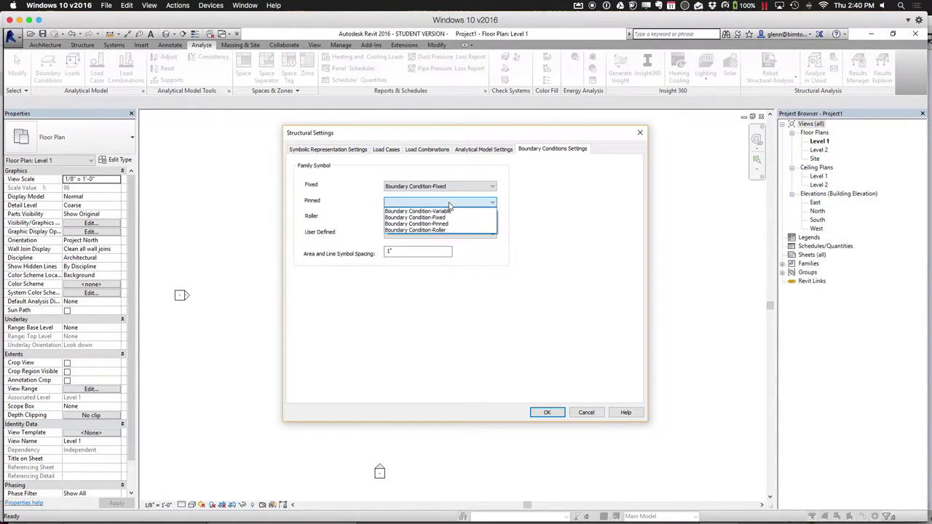
{"action": "left_click", "coordinate": [451, 223]}
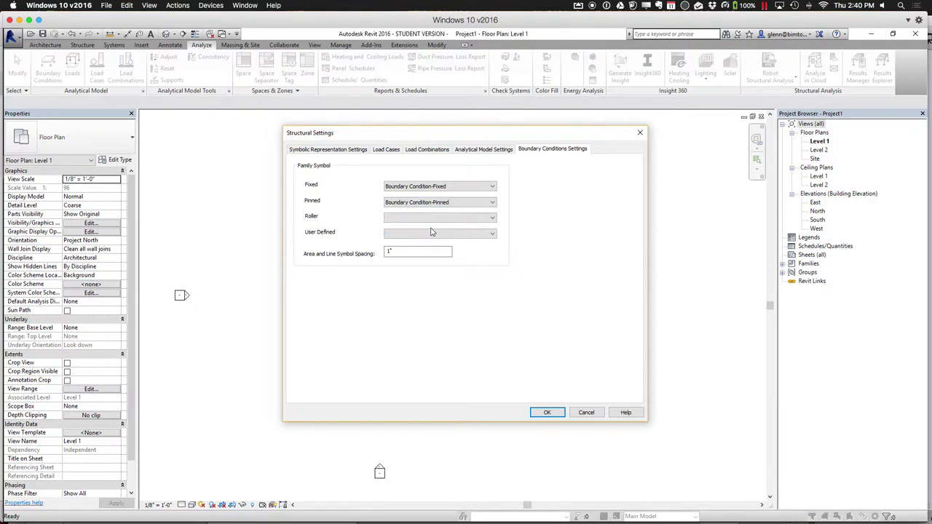
{"action": "left_click", "coordinate": [436, 217]}
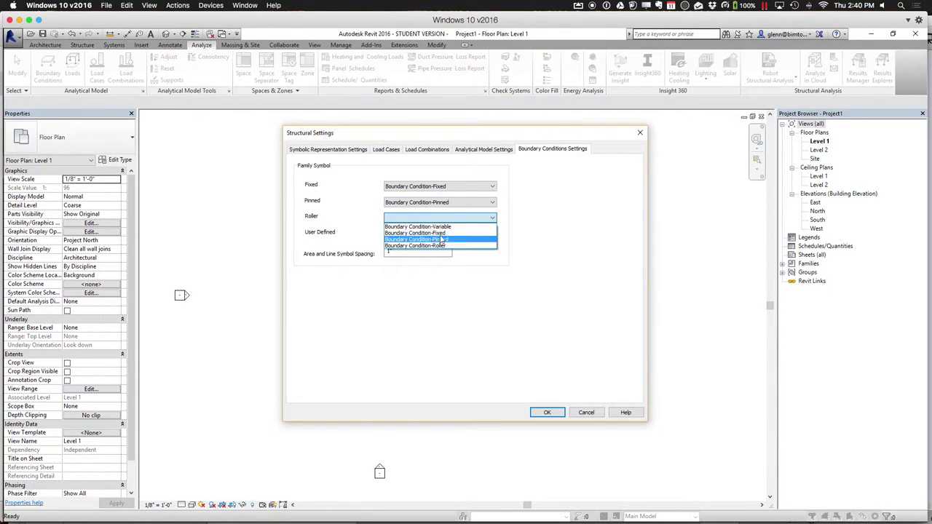
{"action": "left_click", "coordinate": [440, 245]}
{"action": "left_click", "coordinate": [438, 233]}
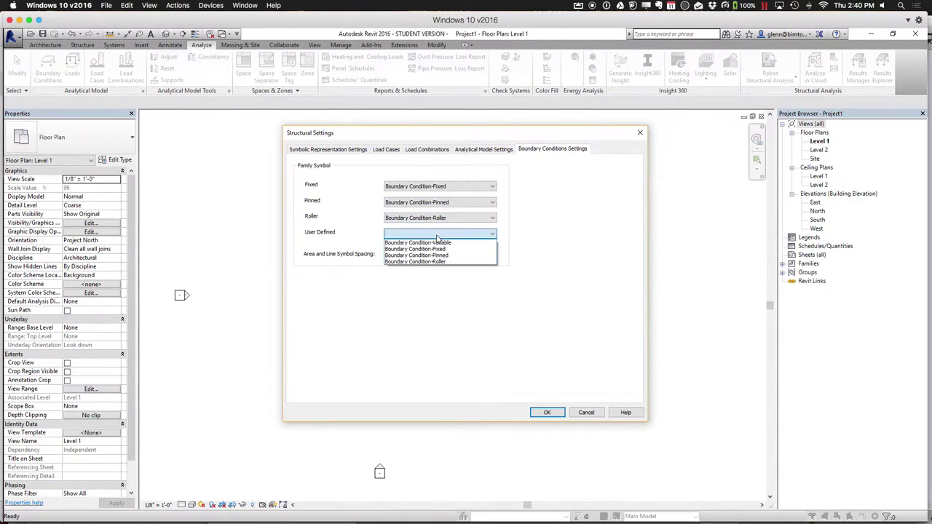
{"action": "left_click", "coordinate": [441, 243]}
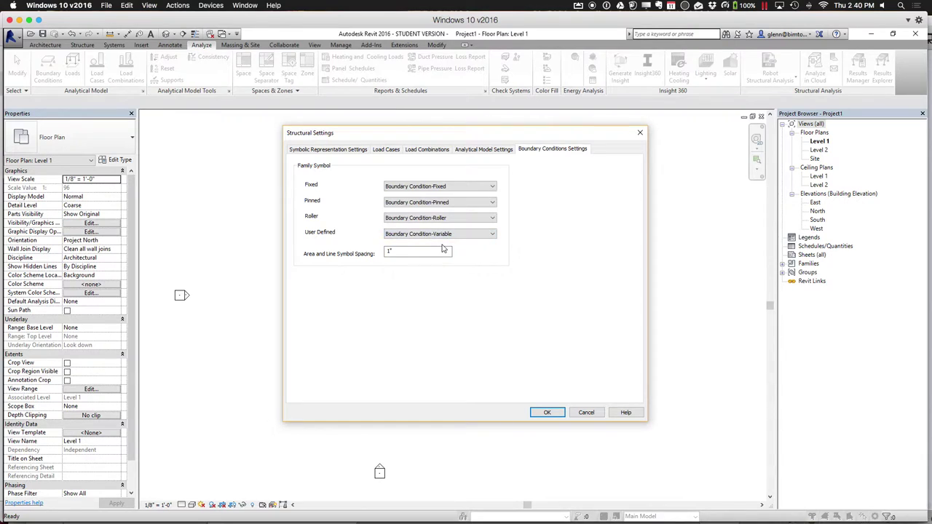
{"action": "left_click", "coordinate": [546, 412]}
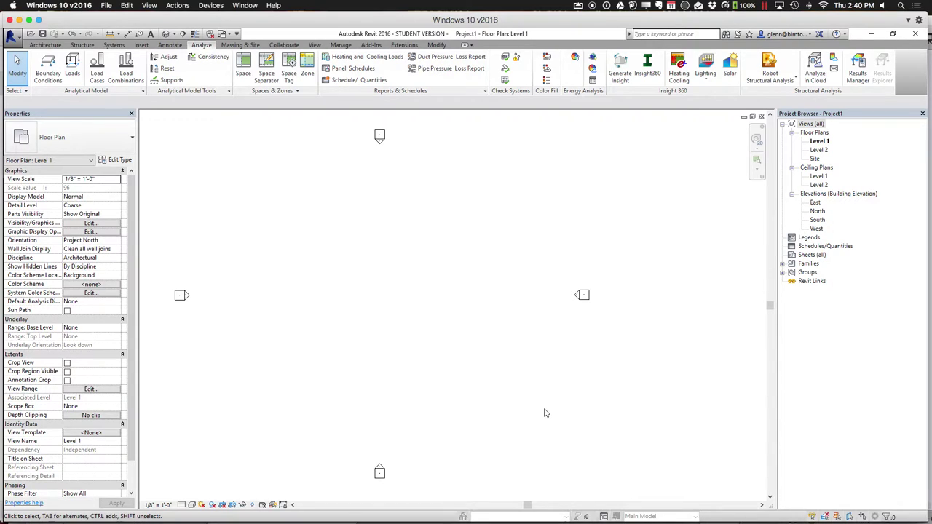
Close the new project's floor plan and maximize the steel frame's 3D analytical view
{"action": "left_click", "coordinate": [743, 118]}
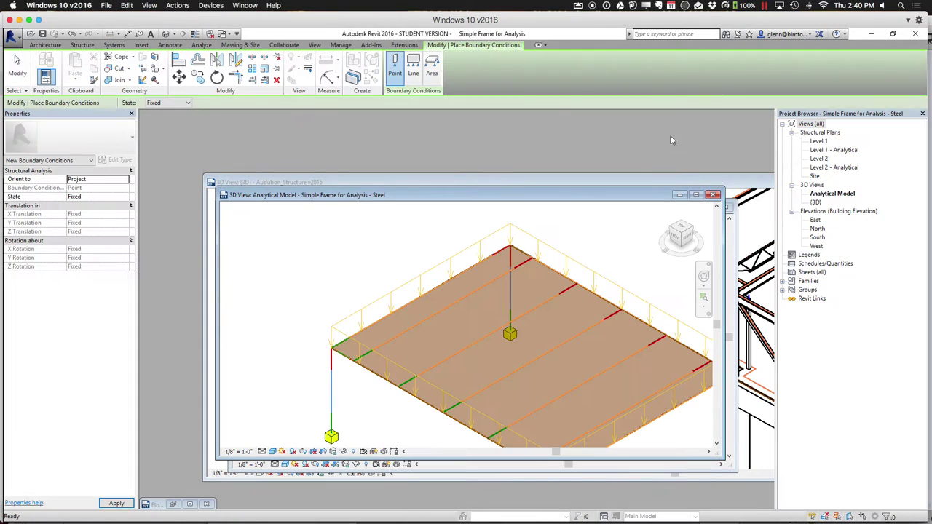
{"action": "left_click", "coordinate": [695, 194]}
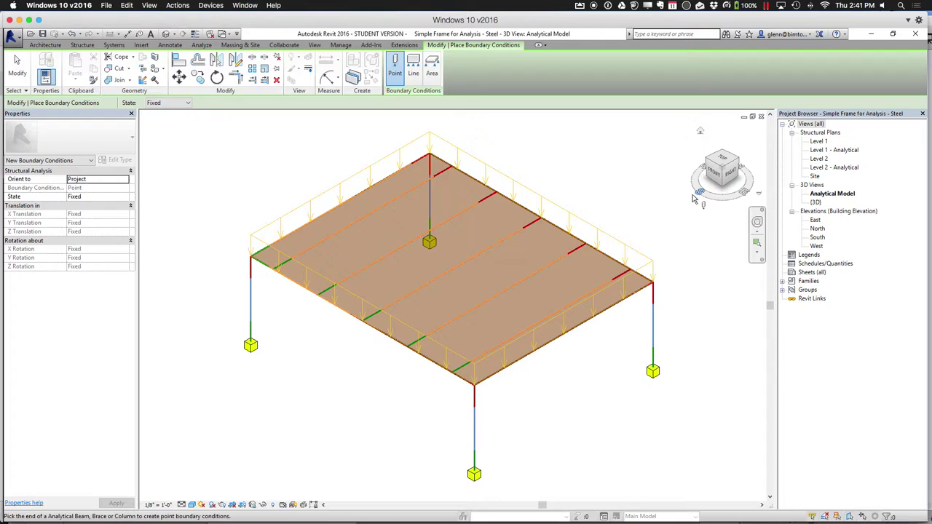
{"action": "left_click", "coordinate": [18, 66]}
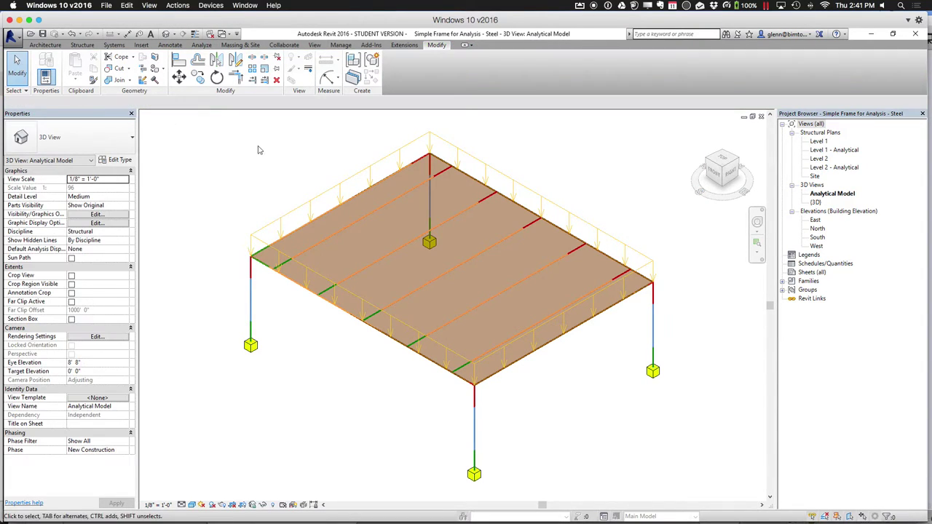
Change the floor area load's Fz 1 from -0.0500 ksf to -0.1000 ksf
{"action": "left_click", "coordinate": [356, 179]}
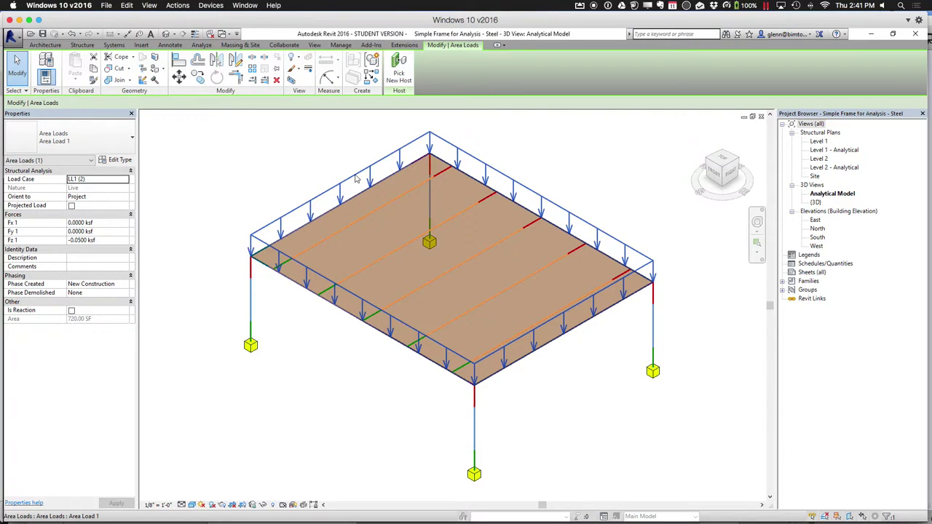
{"action": "left_click", "coordinate": [81, 241]}
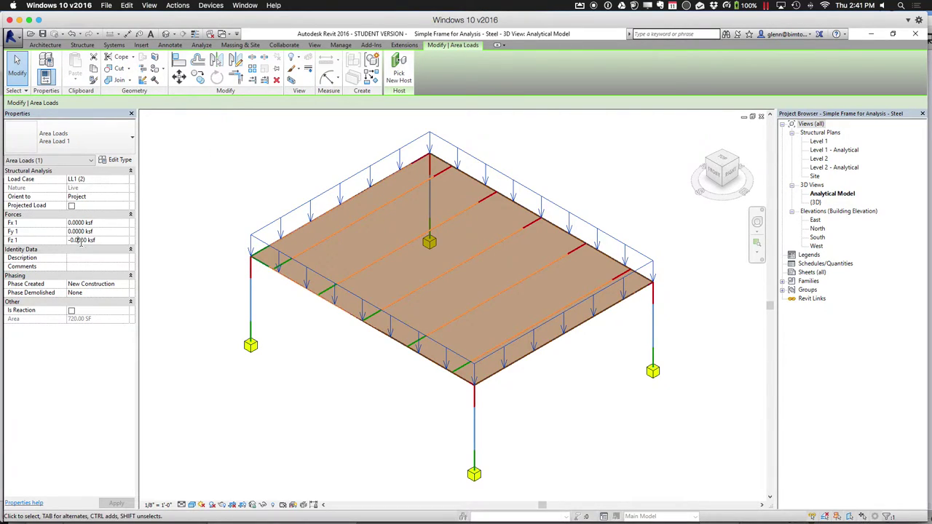
{"action": "key", "text": "BackSpace"}
{"action": "key", "text": "BackSpace"}
{"action": "type", "text": "1"}
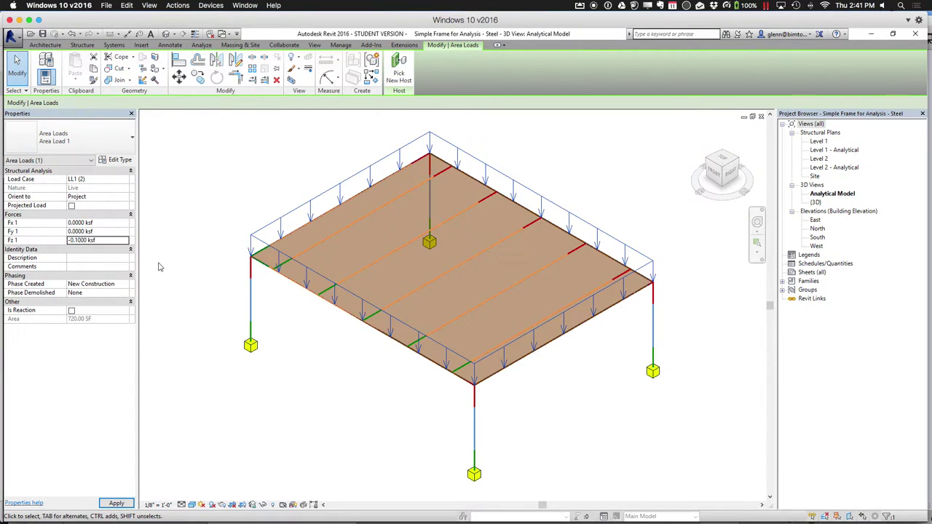
{"action": "left_click", "coordinate": [160, 298]}
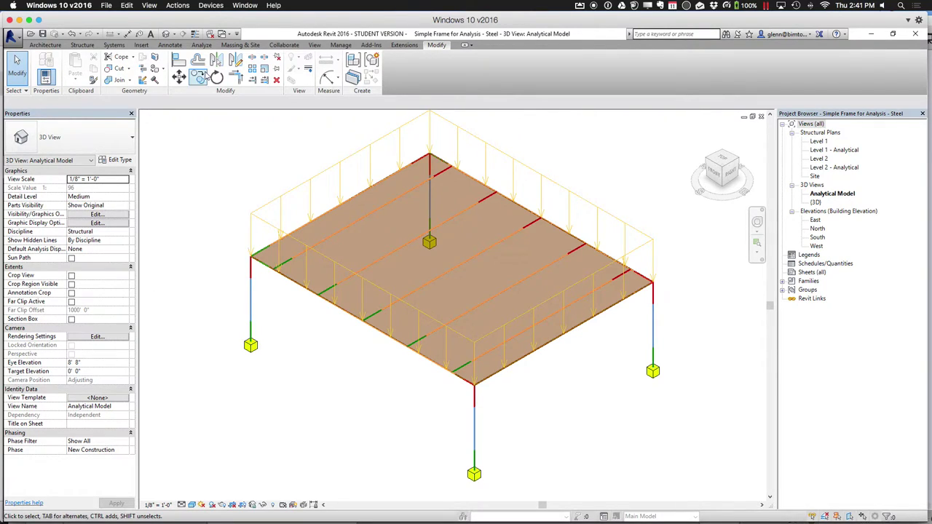
Try the Point Load and Hosted Point Load options without placing any, then view the frame from Top
{"action": "left_click", "coordinate": [202, 45]}
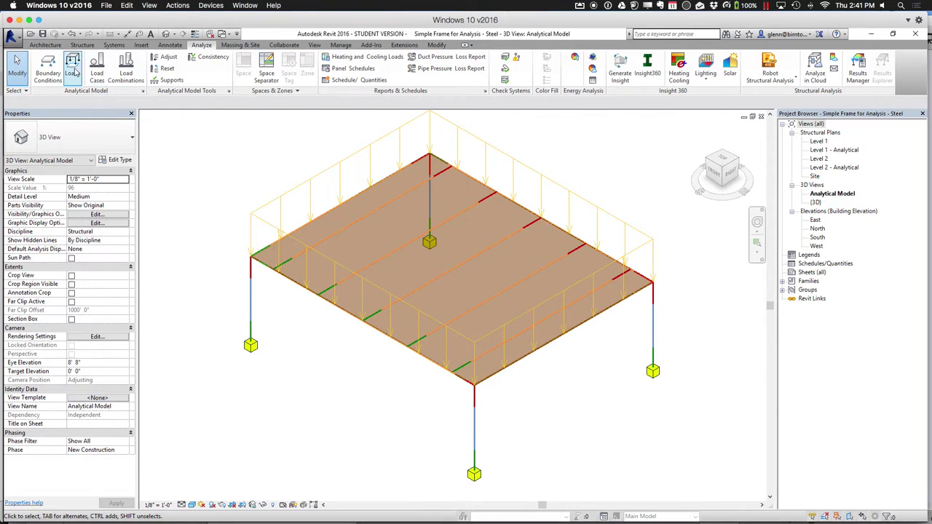
{"action": "left_click", "coordinate": [72, 69]}
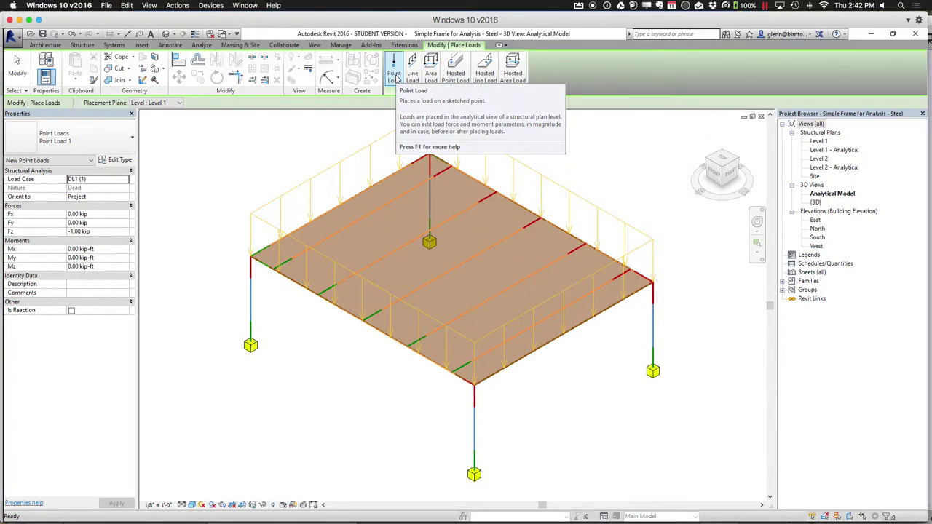
{"action": "left_click", "coordinate": [395, 77]}
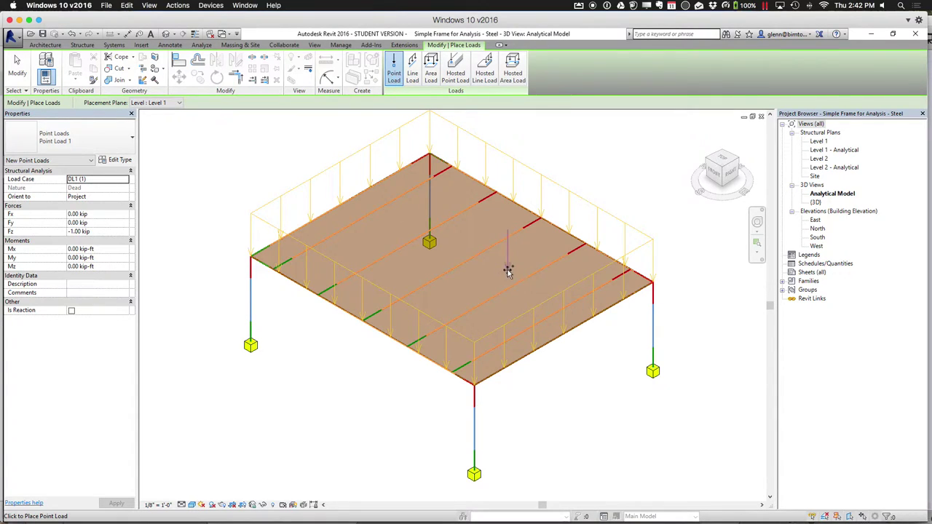
{"action": "left_click", "coordinate": [456, 76]}
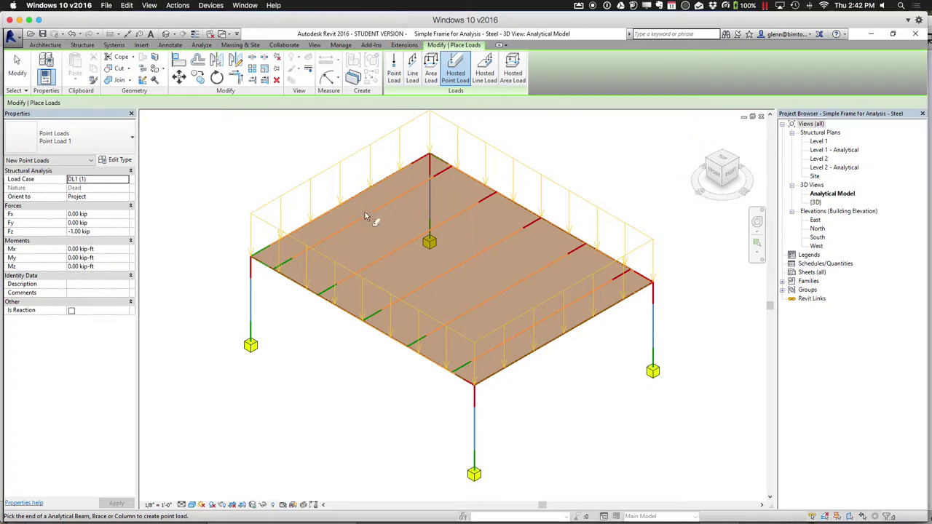
{"action": "left_click", "coordinate": [17, 64]}
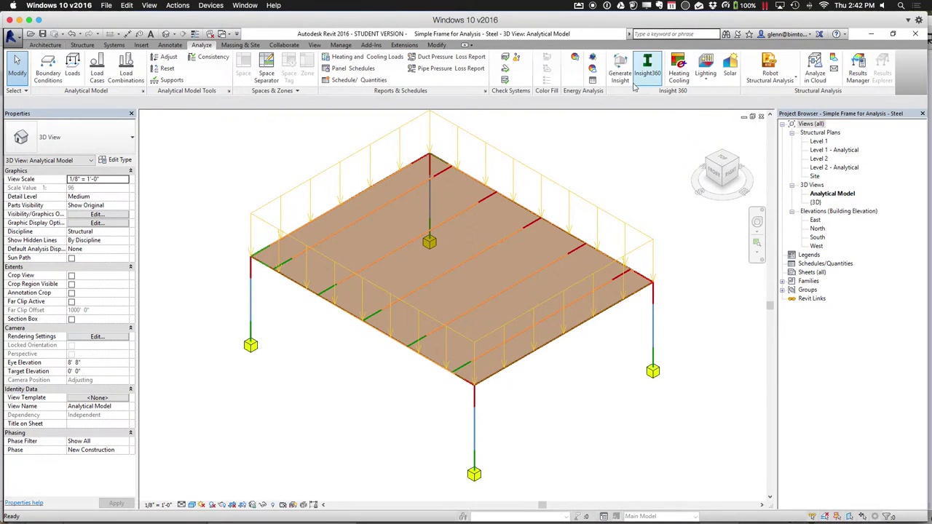
{"action": "left_click", "coordinate": [723, 161]}
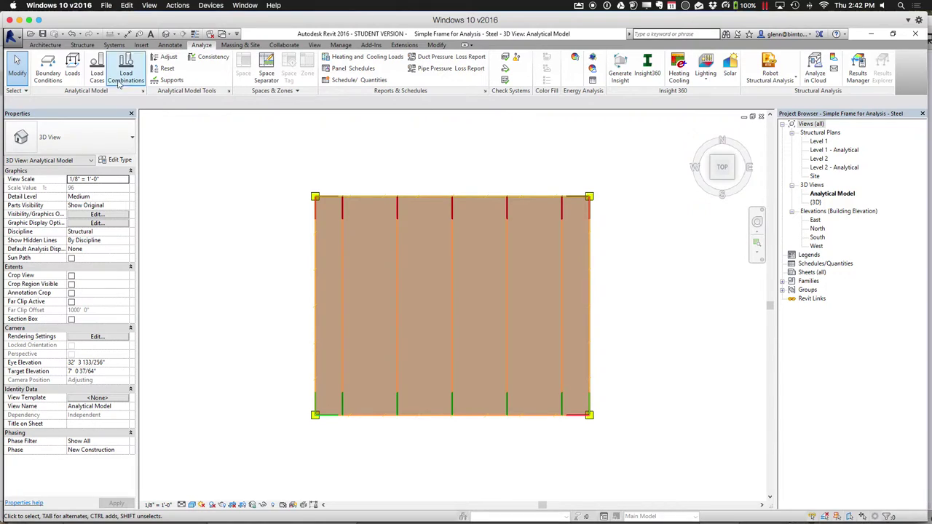
Sketch a 6'-0" by 4'-6" rectangular area load of -1.0000 ksf near the slab's centre
{"action": "left_click", "coordinate": [73, 73]}
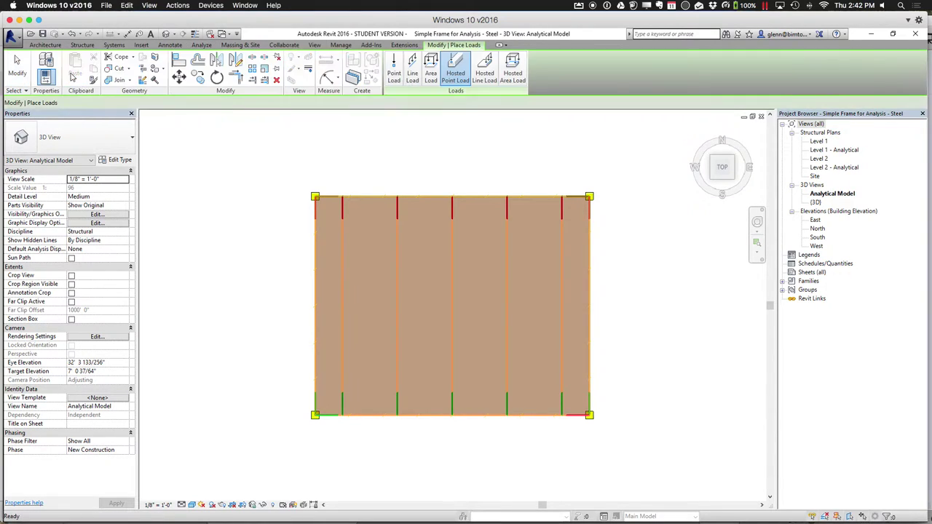
{"action": "left_click", "coordinate": [431, 75]}
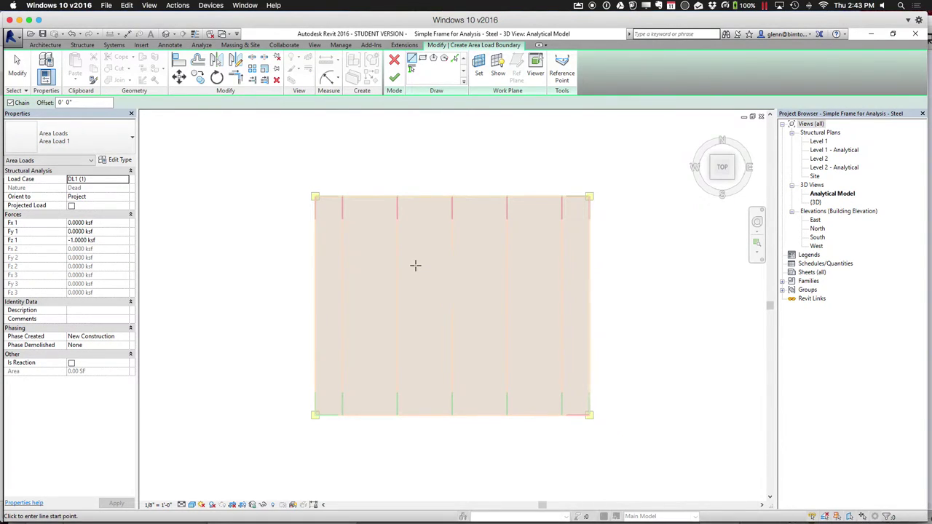
{"action": "left_click", "coordinate": [422, 58]}
{"action": "left_click", "coordinate": [420, 285]}
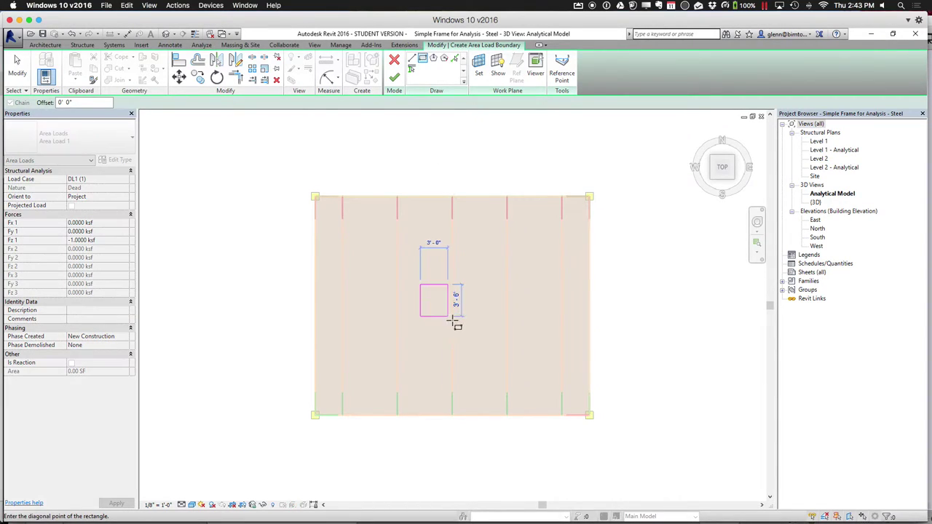
{"action": "left_click", "coordinate": [475, 325]}
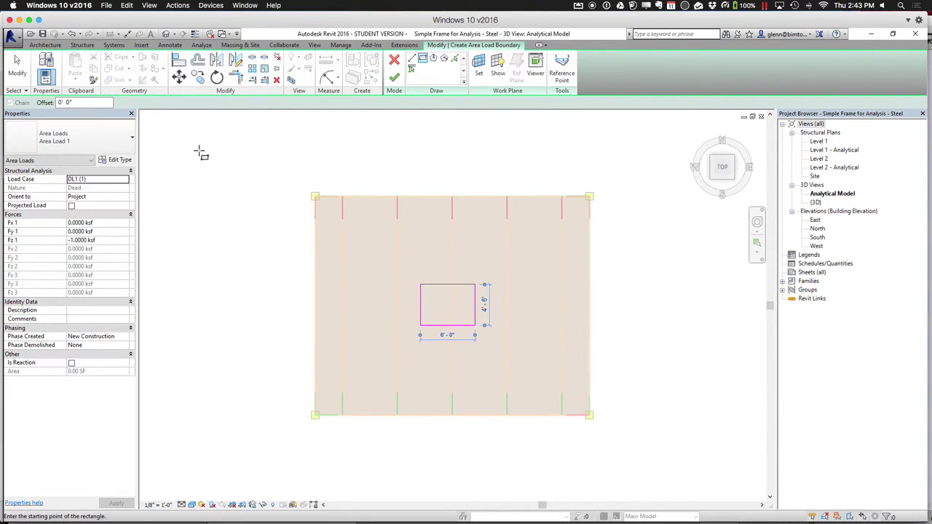
{"action": "left_click", "coordinate": [393, 77]}
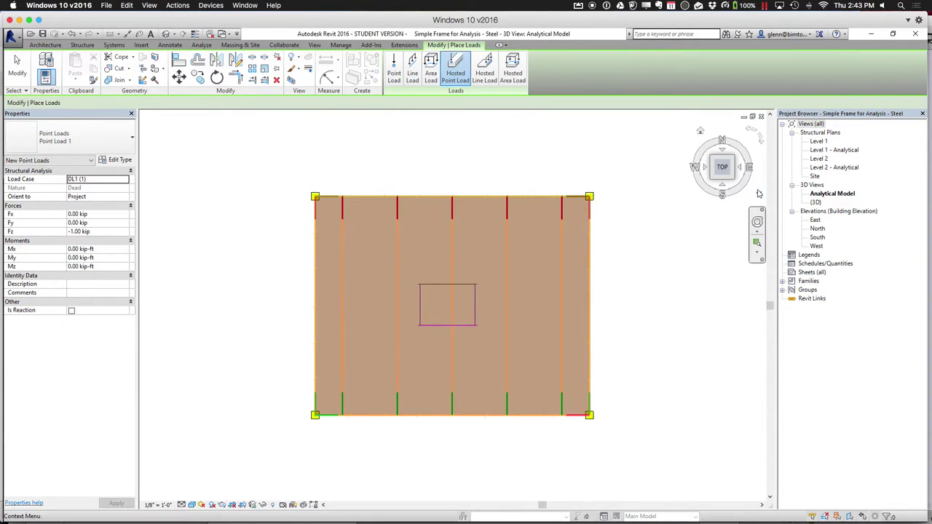
{"action": "left_click", "coordinate": [733, 186]}
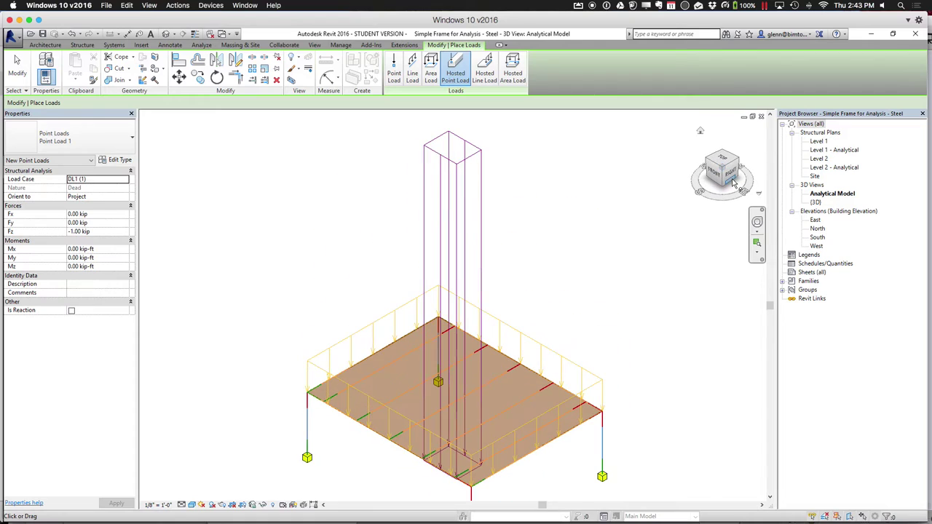
{"action": "left_click", "coordinate": [17, 70]}
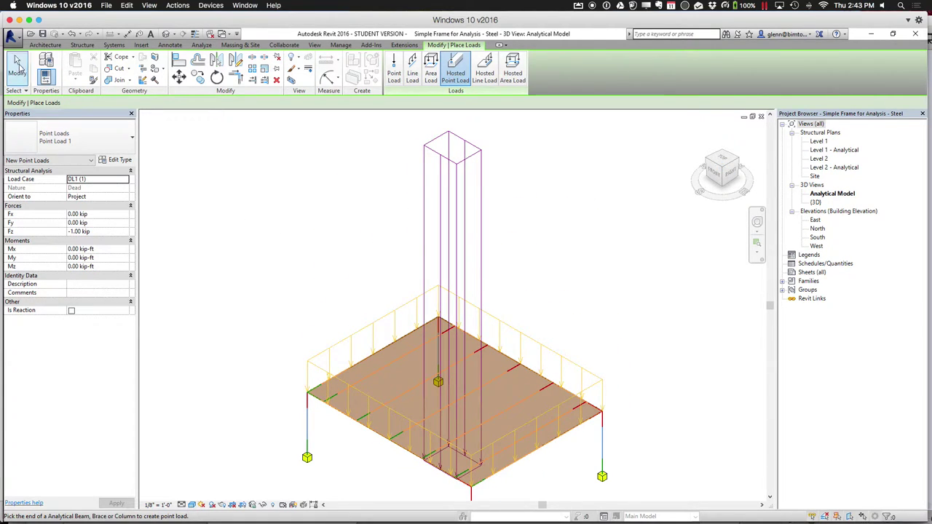
View the frame from the front and try moving the small area load, then cancel the move
{"action": "left_click", "coordinate": [714, 175]}
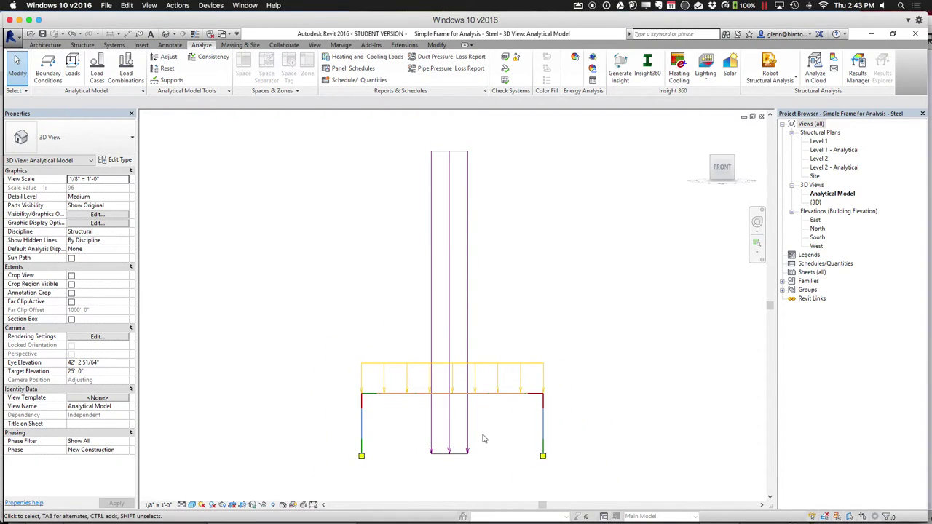
{"action": "left_click", "coordinate": [466, 457]}
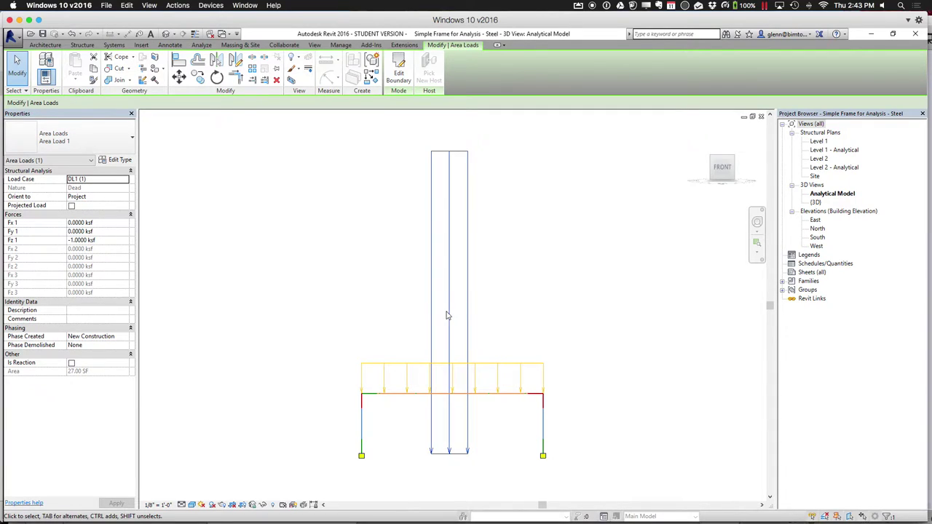
{"action": "key", "text": "Escape"}
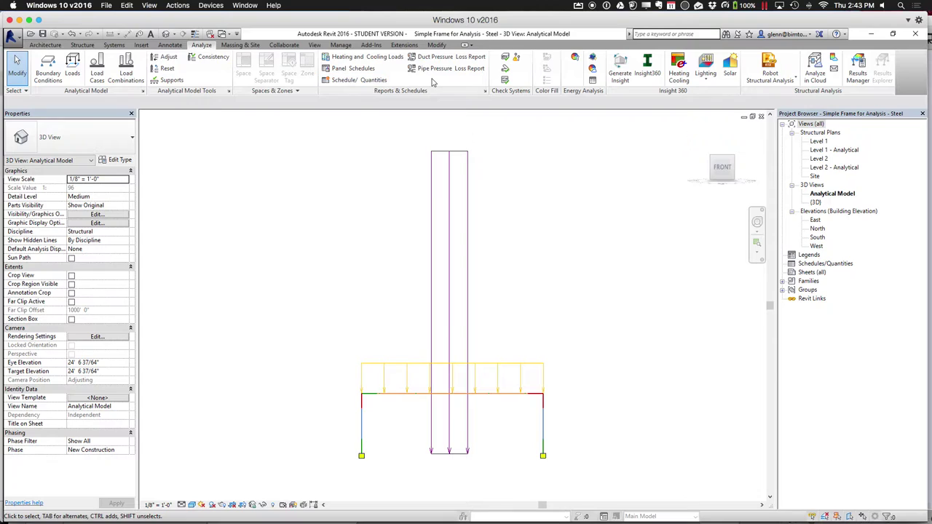
{"action": "left_click", "coordinate": [435, 45]}
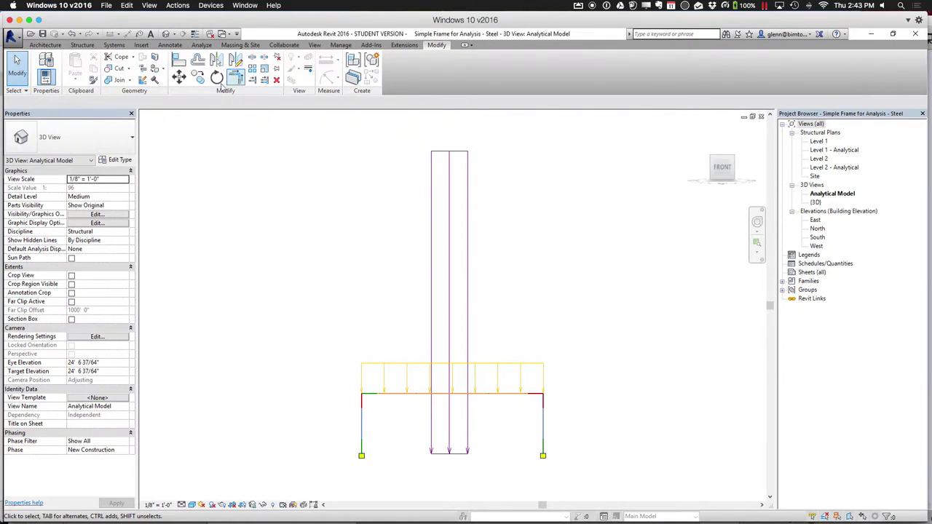
{"action": "left_click", "coordinate": [179, 77]}
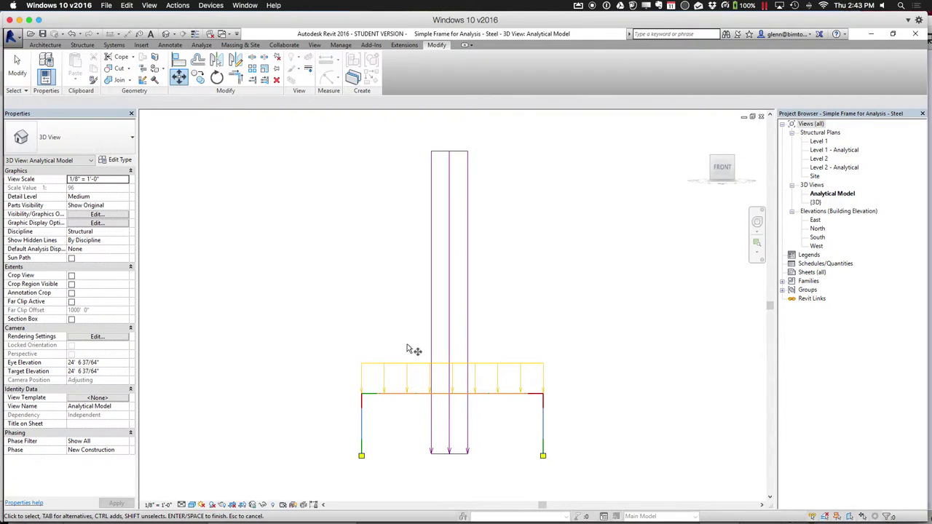
{"action": "left_click", "coordinate": [450, 457]}
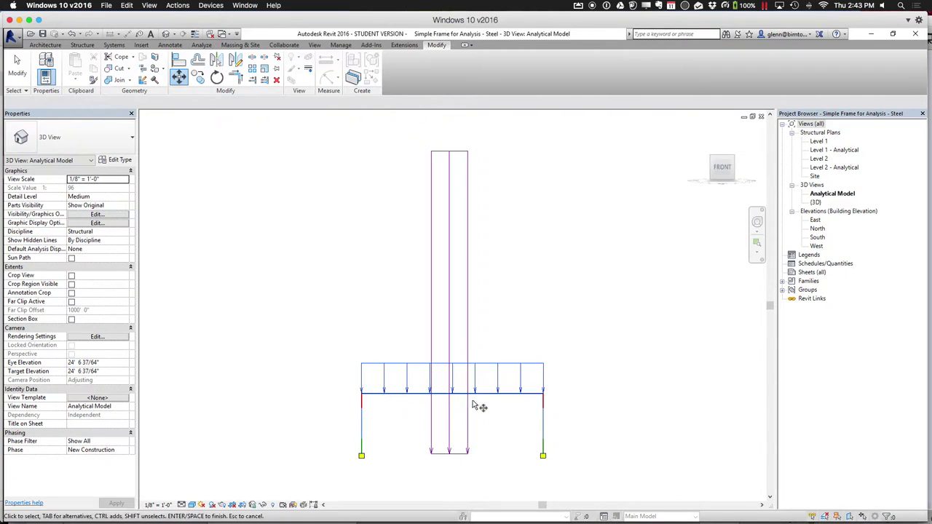
{"action": "key", "text": "Escape"}
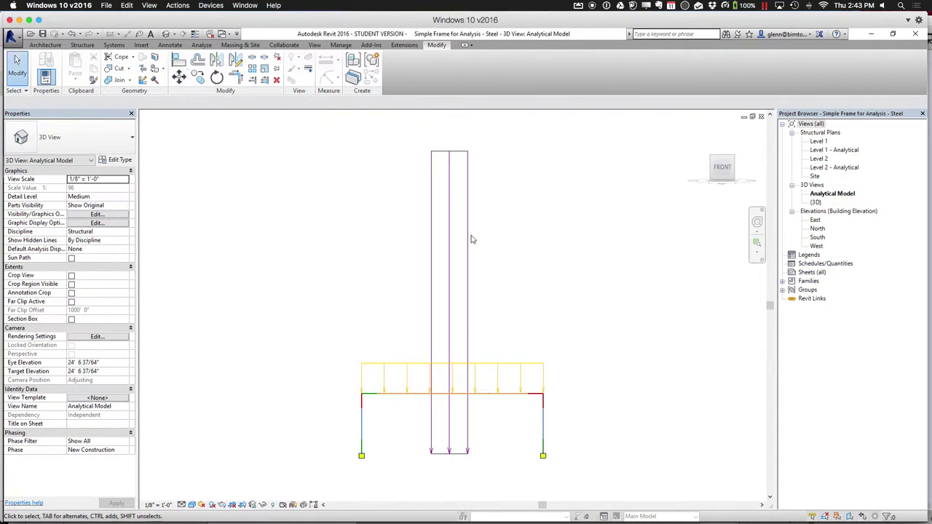
Delete the small 6'-0" by 4'-6" area load, then open the Level 2 structural plan
{"action": "left_click", "coordinate": [466, 239]}
{"action": "key", "text": "Delete"}
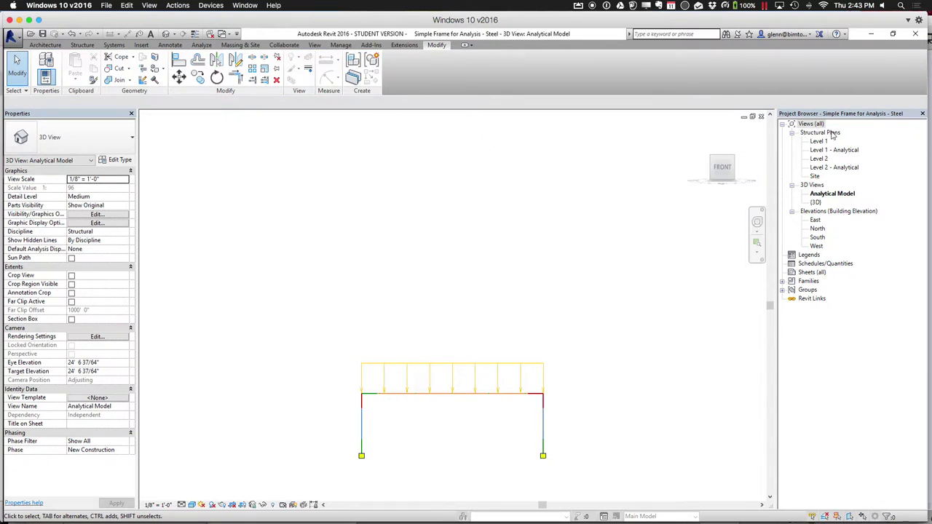
{"action": "left_click", "coordinate": [829, 157]}
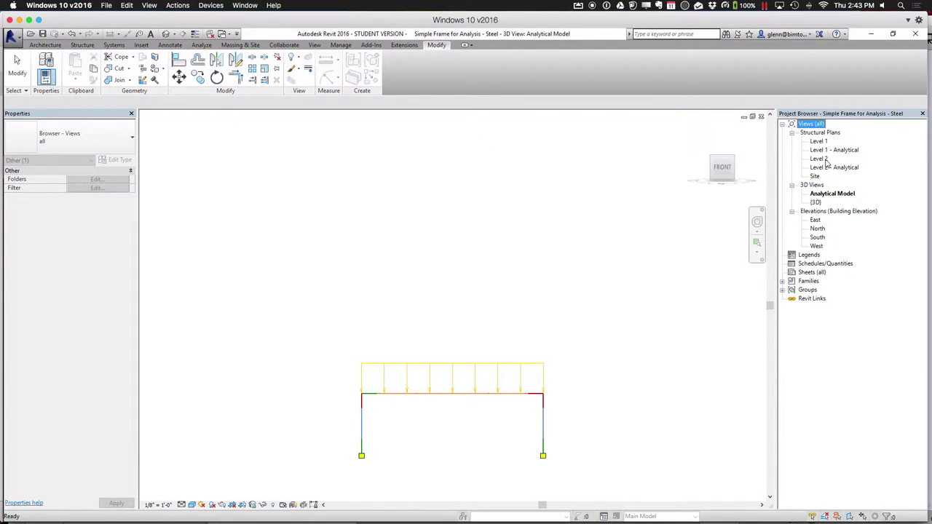
{"action": "double_click", "coordinate": [820, 159]}
Set Level 2 as the work plane and return to the Analyze tools on the Level 2 plan
{"action": "key", "text": "super+a"}
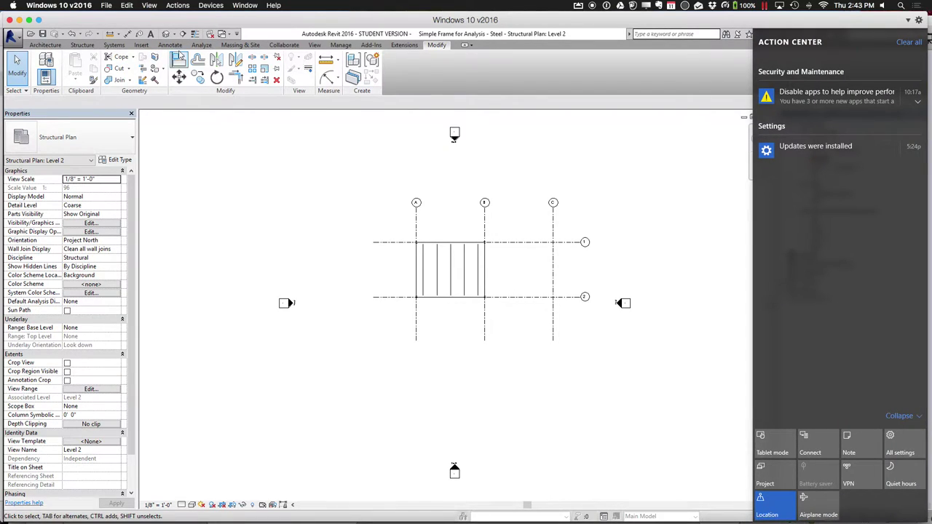
{"action": "left_click", "coordinate": [201, 45]}
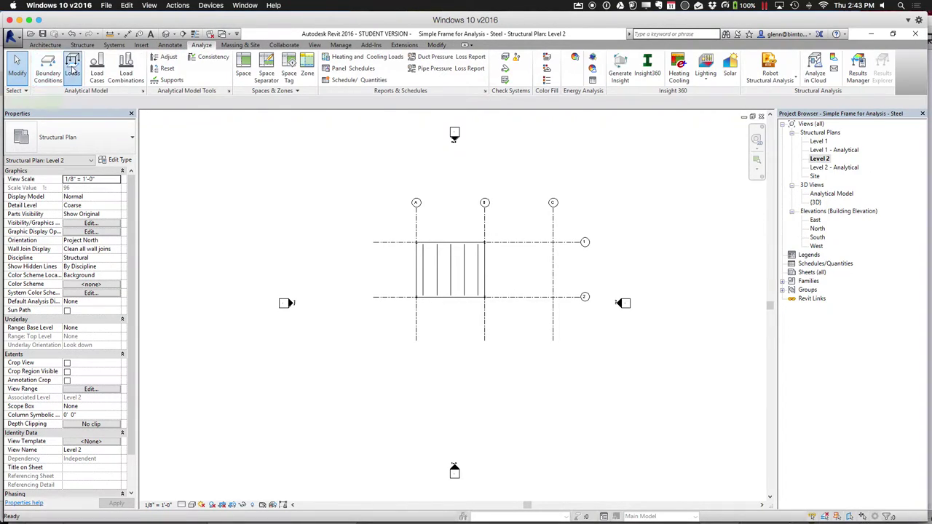
{"action": "left_click", "coordinate": [72, 69]}
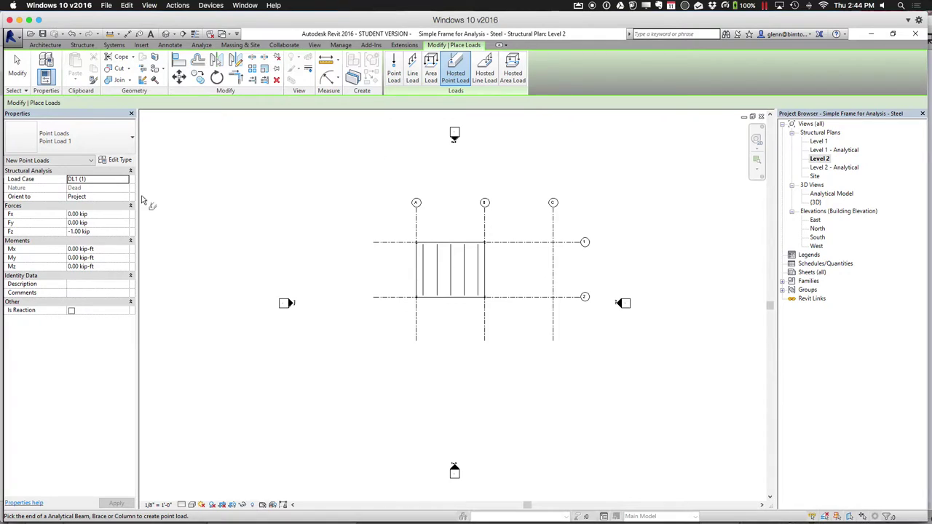
{"action": "left_click", "coordinate": [42, 45]}
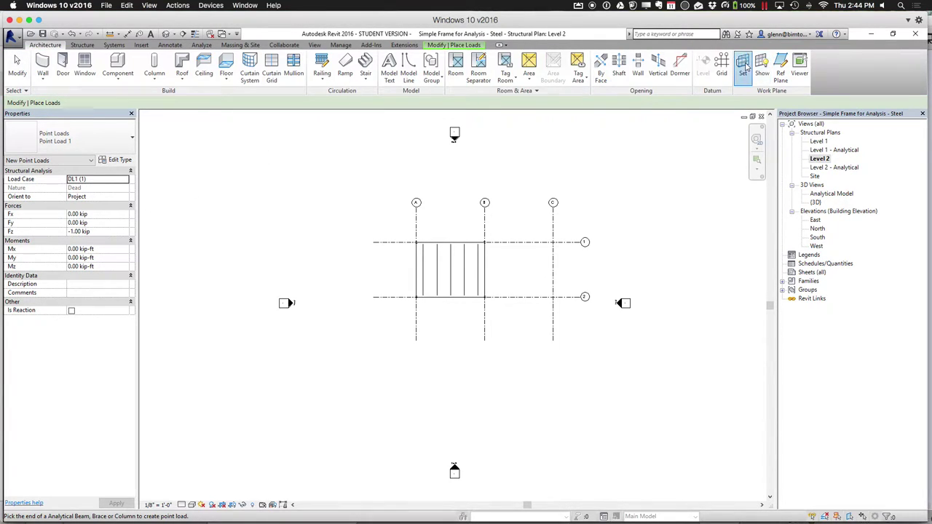
{"action": "left_click", "coordinate": [743, 67]}
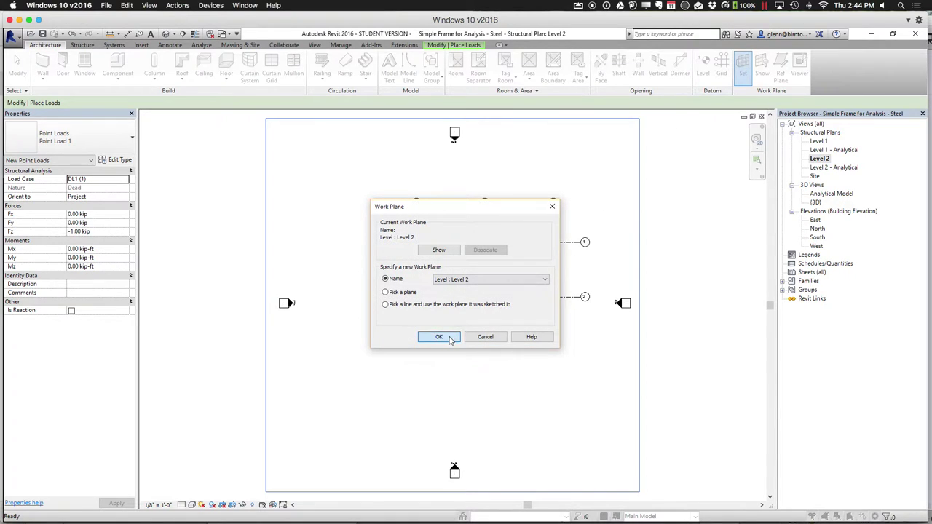
{"action": "left_click", "coordinate": [439, 337]}
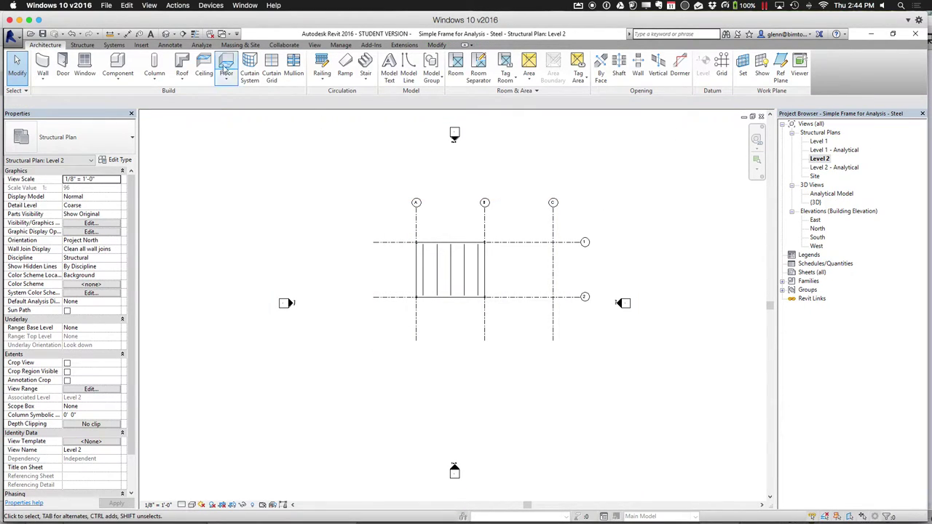
{"action": "left_click", "coordinate": [202, 46]}
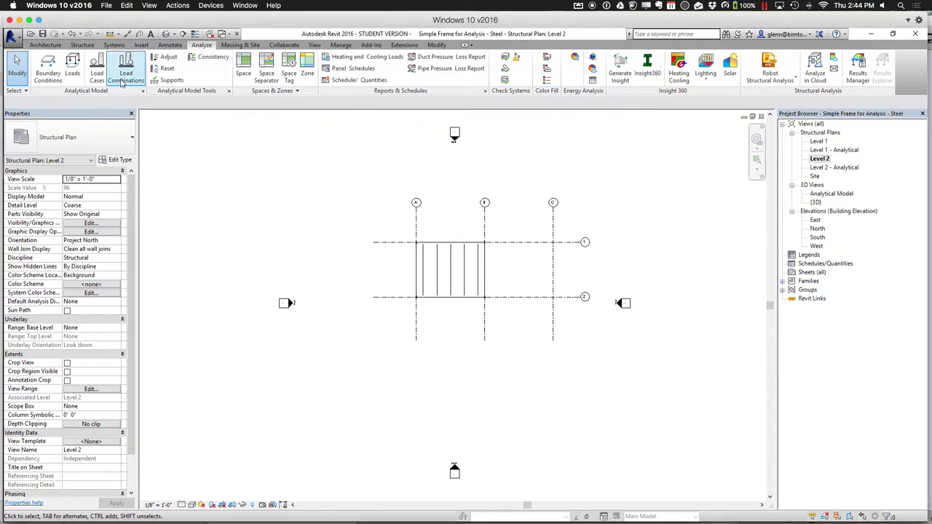
Sketch a four-line rectangular area load inside the Level 2 framing bay, then open the {3D} view
{"action": "left_click", "coordinate": [72, 67]}
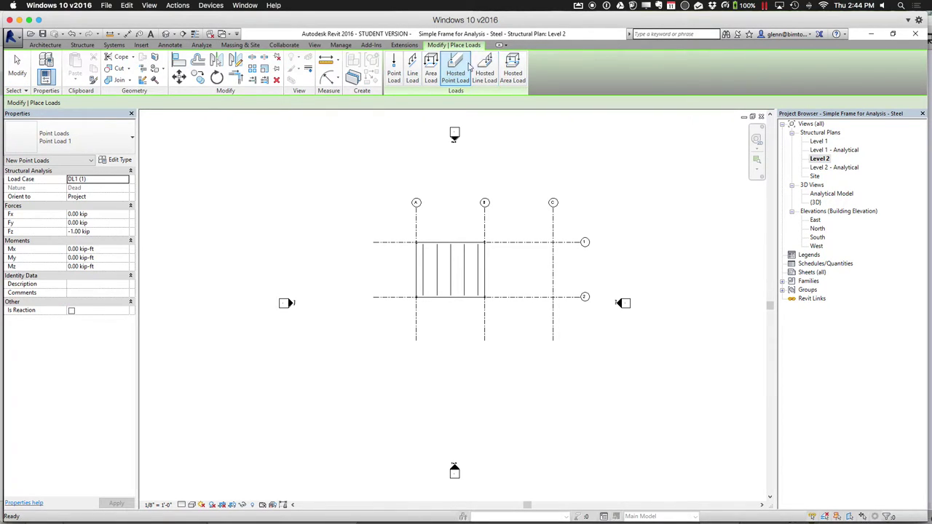
{"action": "left_click", "coordinate": [431, 72]}
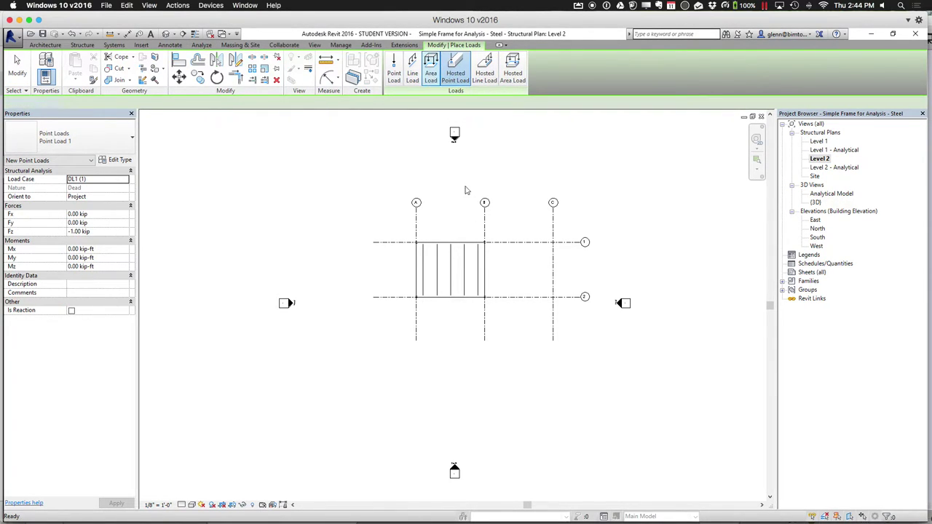
{"action": "left_click", "coordinate": [442, 261]}
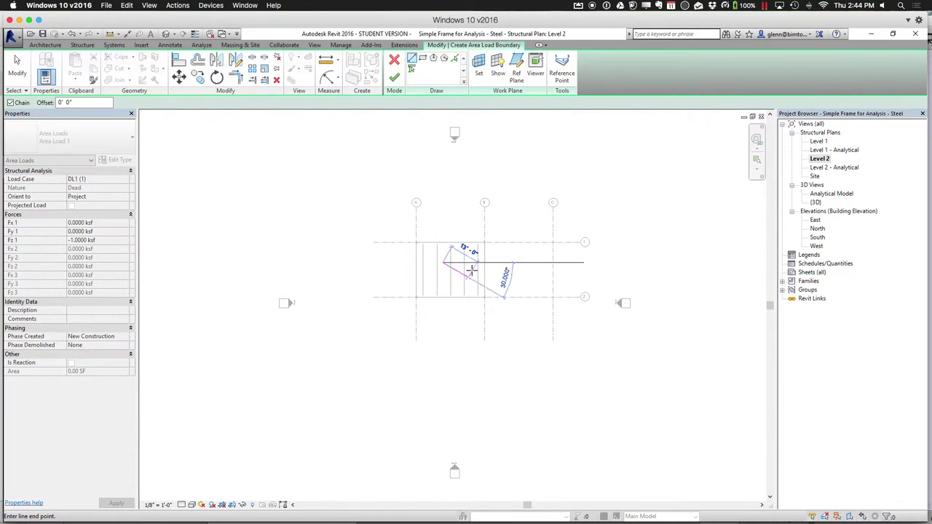
{"action": "left_click", "coordinate": [478, 262]}
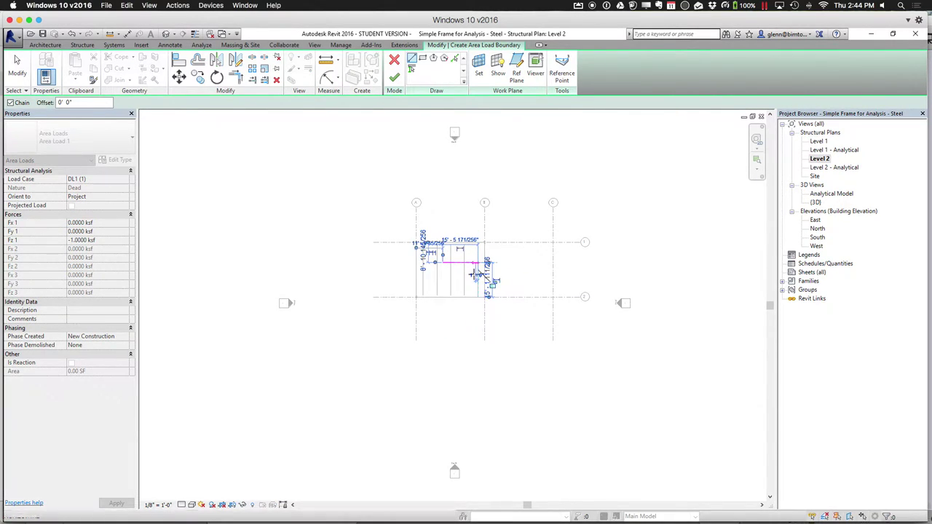
{"action": "left_click", "coordinate": [477, 287]}
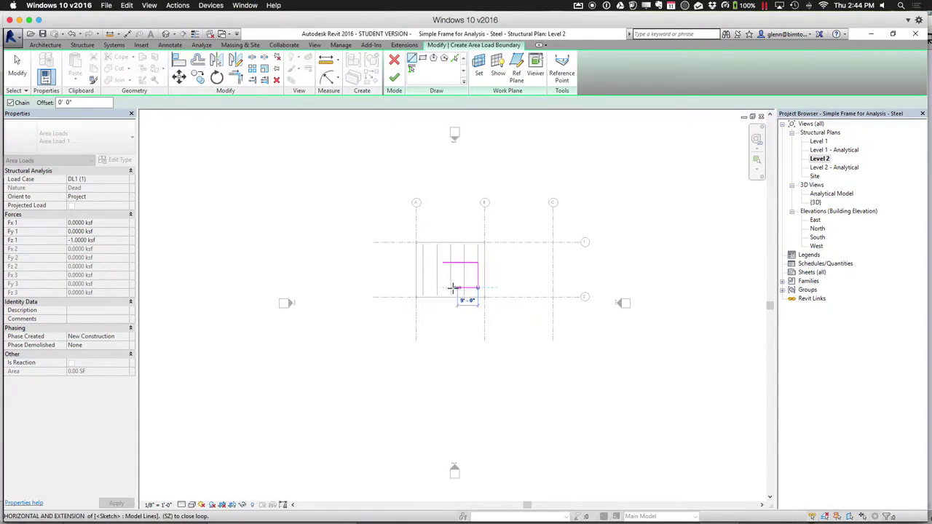
{"action": "left_click", "coordinate": [443, 287]}
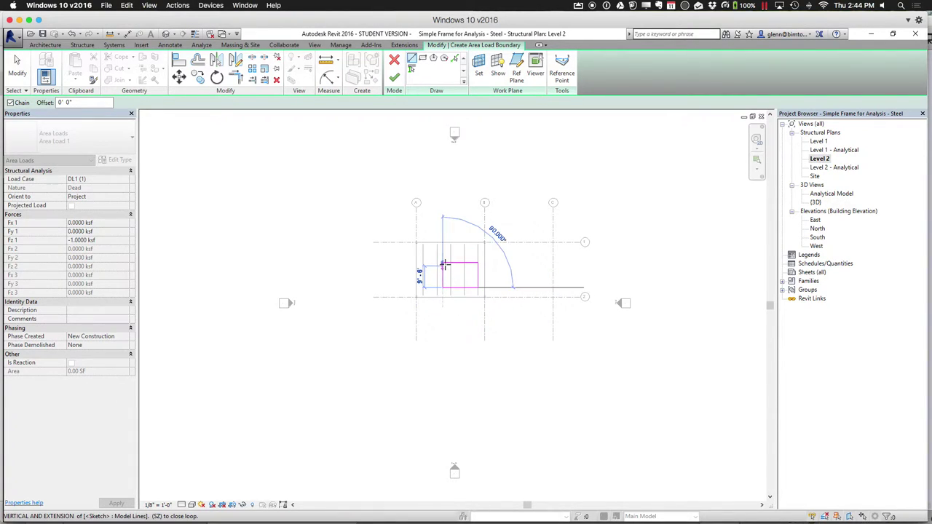
{"action": "left_click", "coordinate": [442, 262]}
{"action": "left_click", "coordinate": [17, 69]}
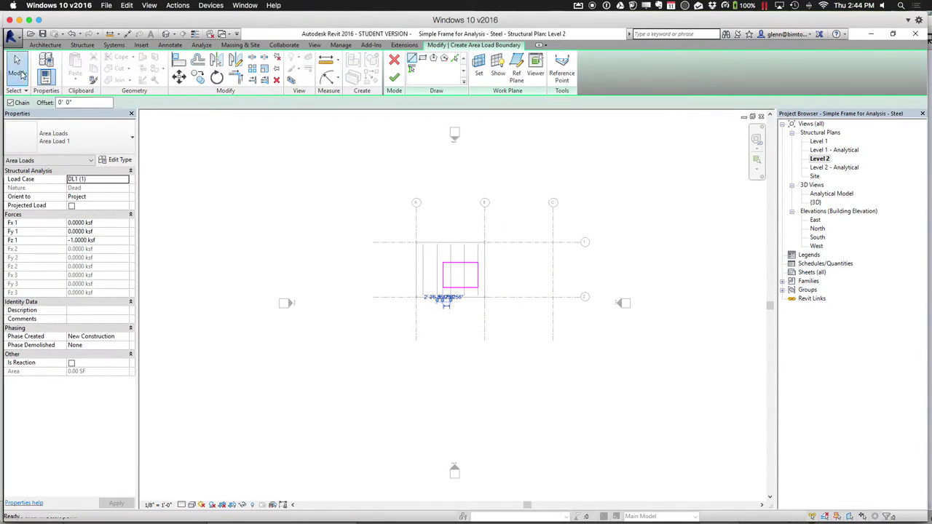
{"action": "left_click", "coordinate": [394, 77]}
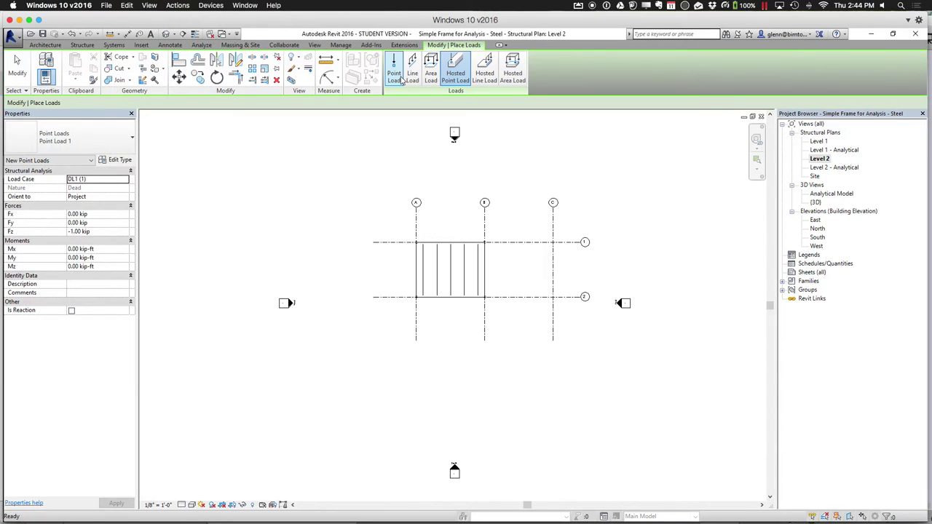
{"action": "left_click", "coordinate": [165, 34]}
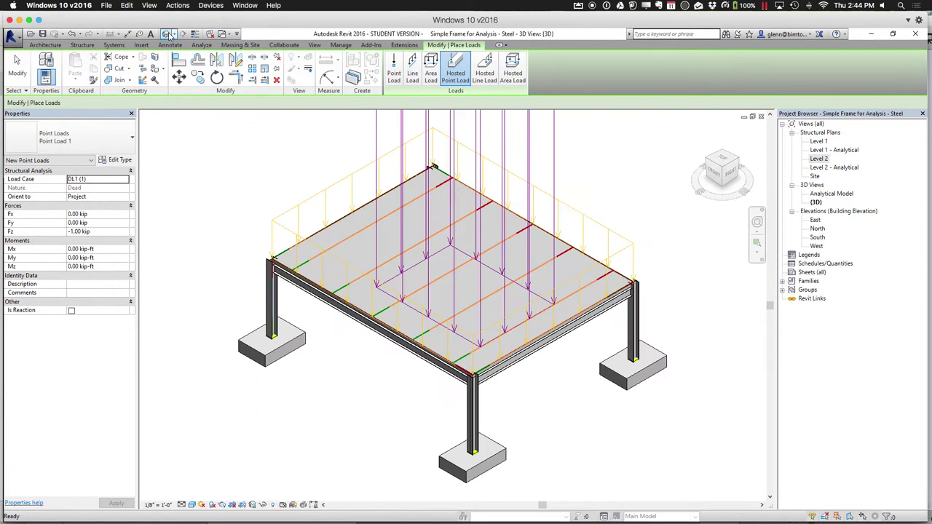
Change the inner 170.20 SF area load's Fz 1 from -1.0000 ksf to -0.100
{"action": "scroll", "coordinate": [329, 231], "scroll_direction": "down", "scroll_amount": 6}
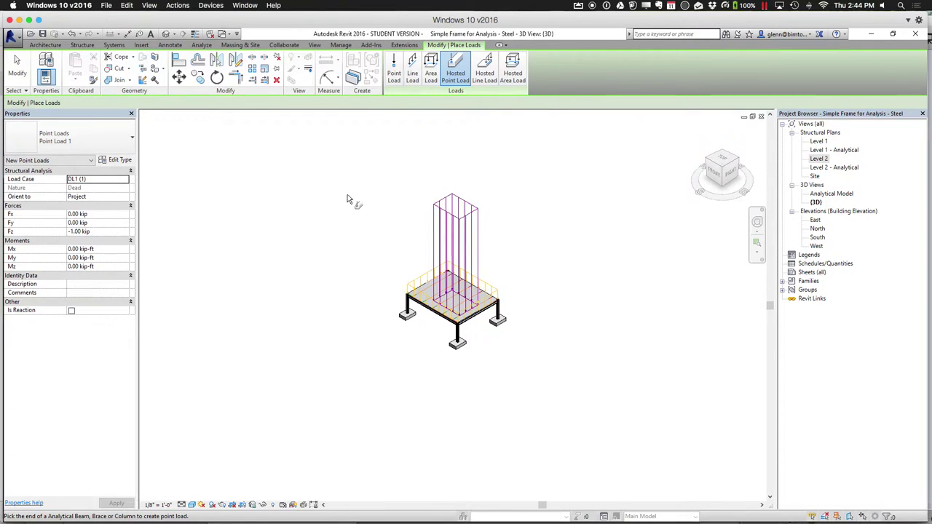
{"action": "left_click", "coordinate": [24, 71]}
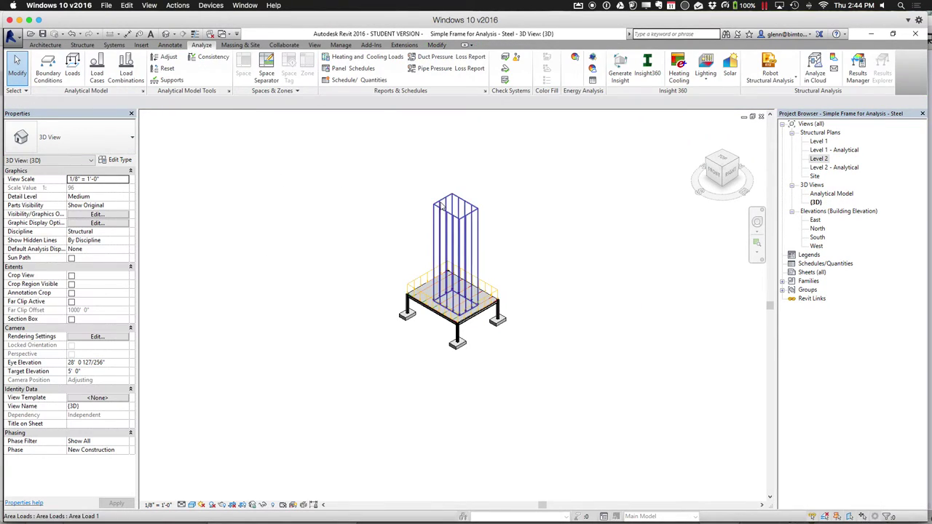
{"action": "left_click", "coordinate": [441, 205]}
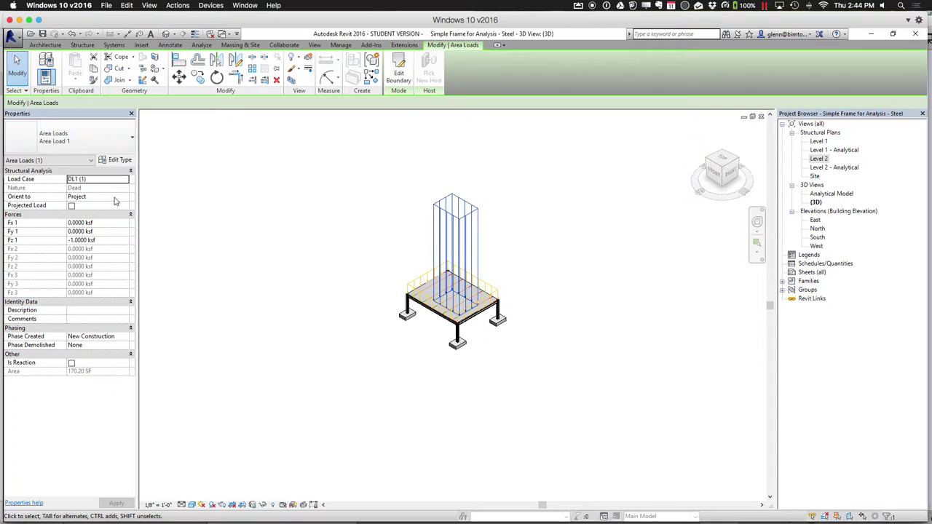
{"action": "left_click", "coordinate": [115, 240]}
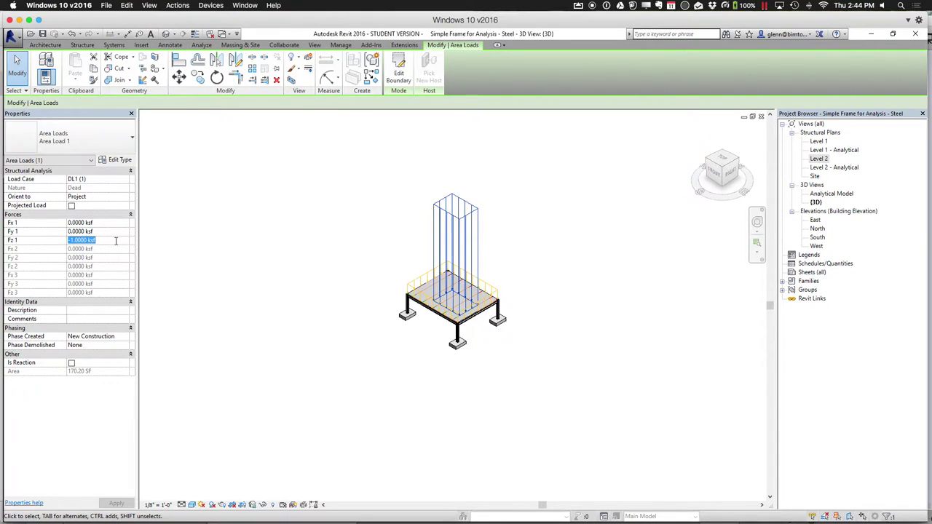
{"action": "type", "text": "-0.100"}
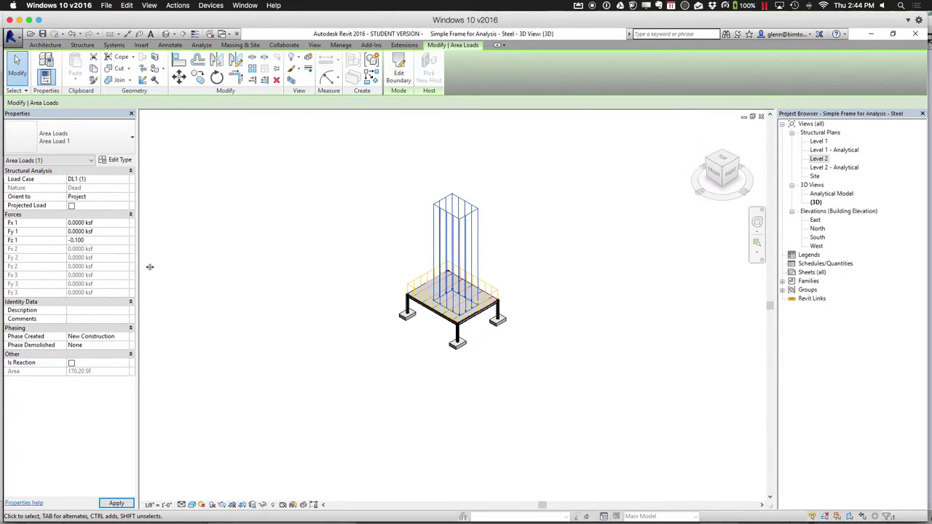
{"action": "left_click", "coordinate": [149, 266]}
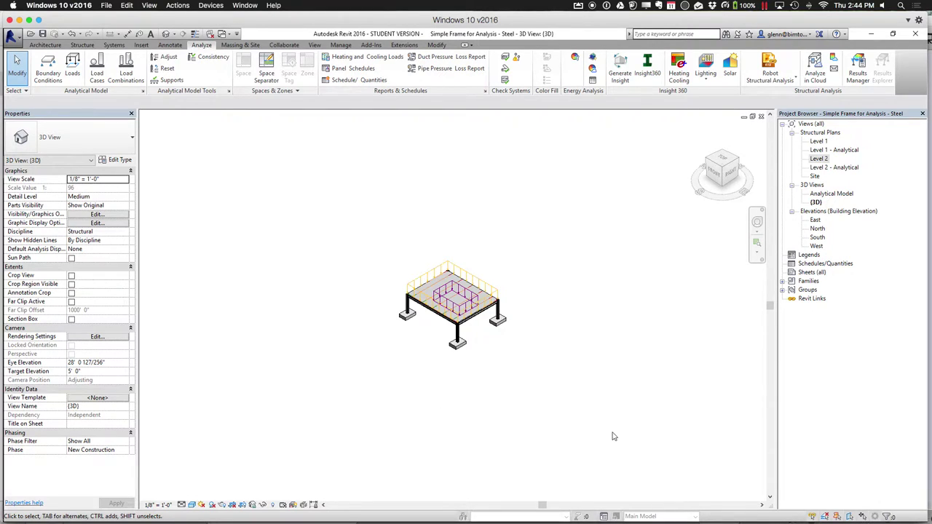
Zoom into the frame and its loads, briefly trying hosted point load placement before cancelling
{"action": "left_click", "coordinate": [756, 242]}
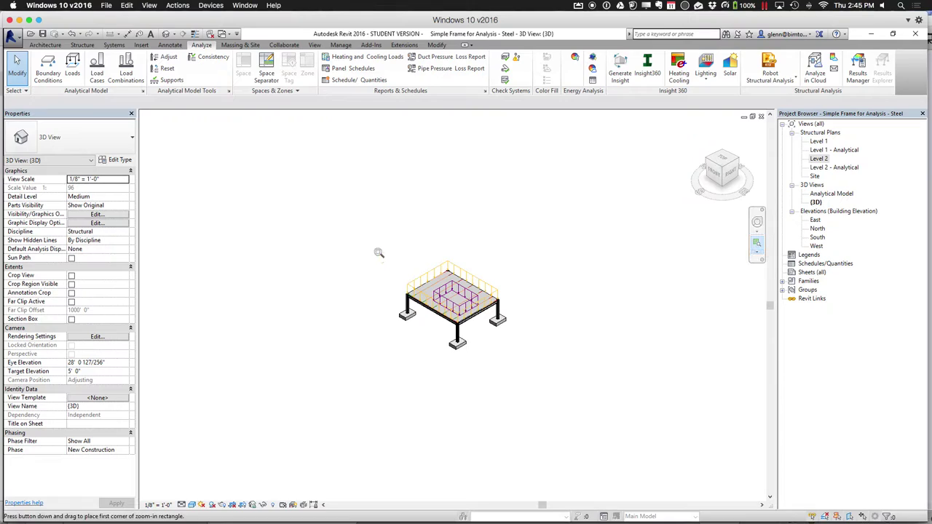
{"action": "left_click_drag", "start_coordinate": [380, 251], "coordinate": [571, 378]}
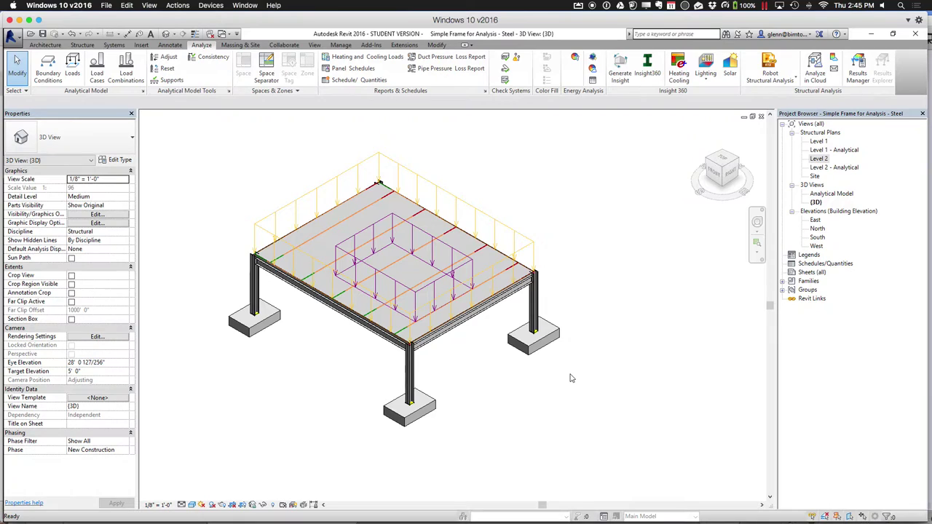
{"action": "left_click", "coordinate": [71, 66]}
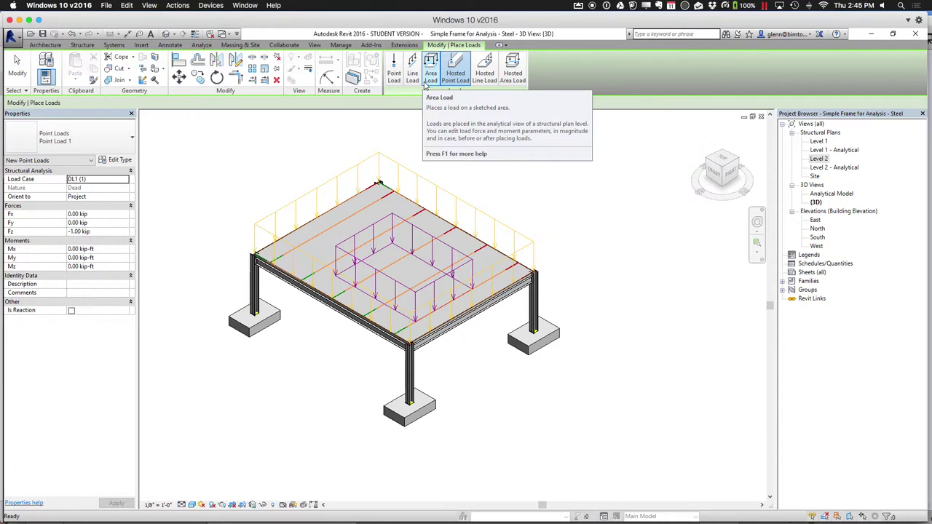
{"action": "left_click", "coordinate": [454, 73]}
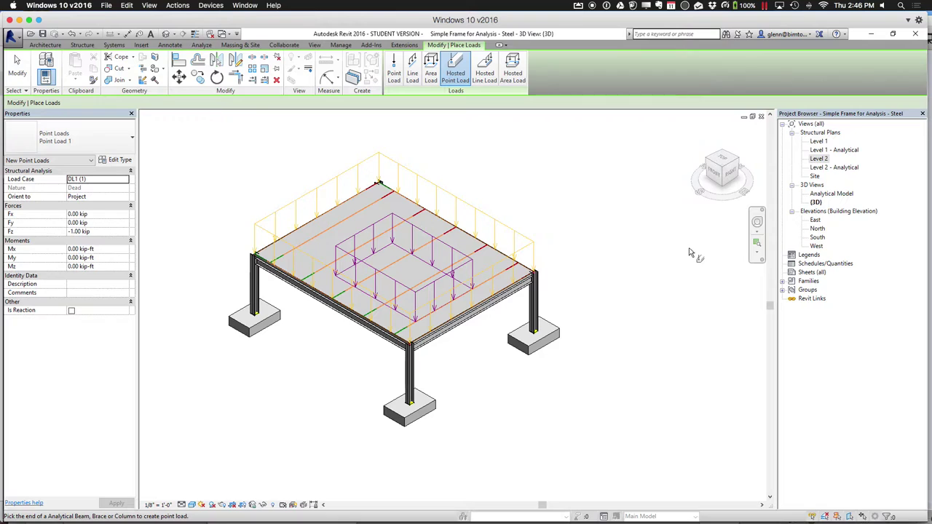
{"action": "left_click", "coordinate": [17, 67]}
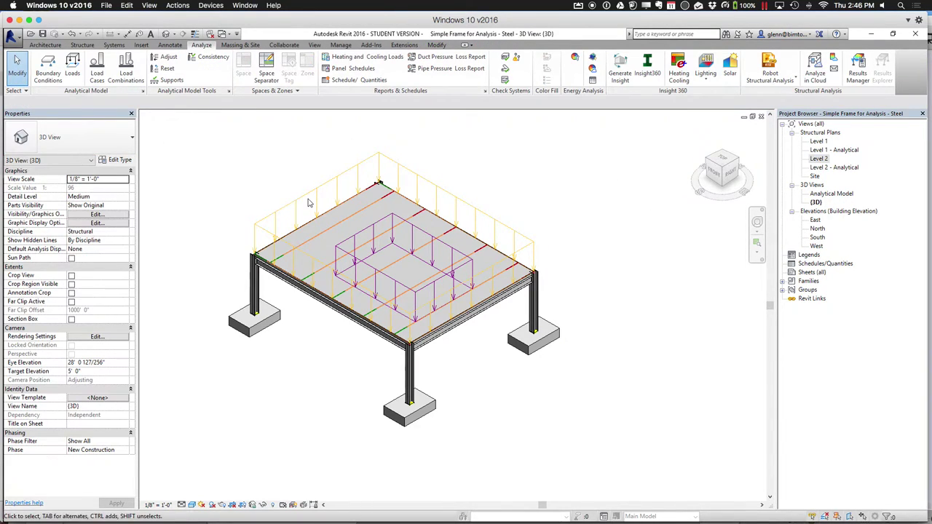
Delete the floor-wide LL1 area load, keeping only the inner rectangular load
{"action": "left_click", "coordinate": [305, 201]}
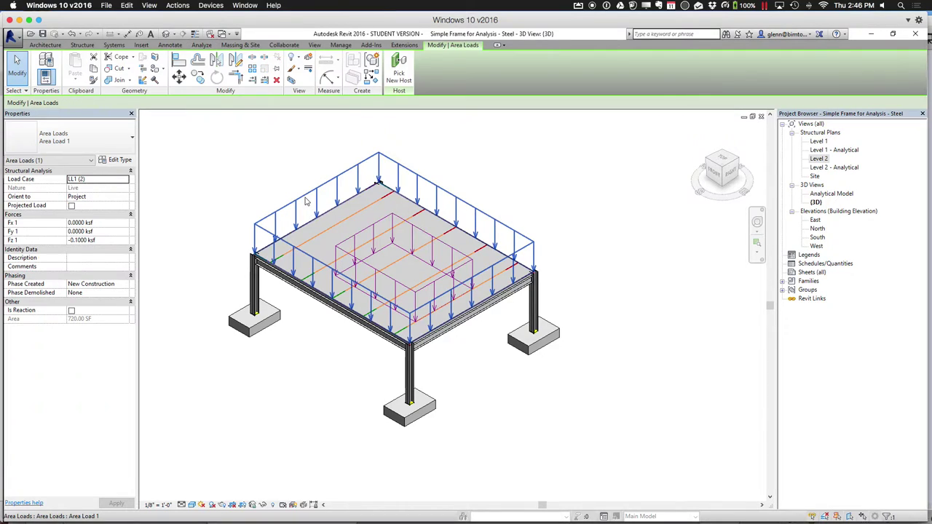
{"action": "key", "text": "Delete"}
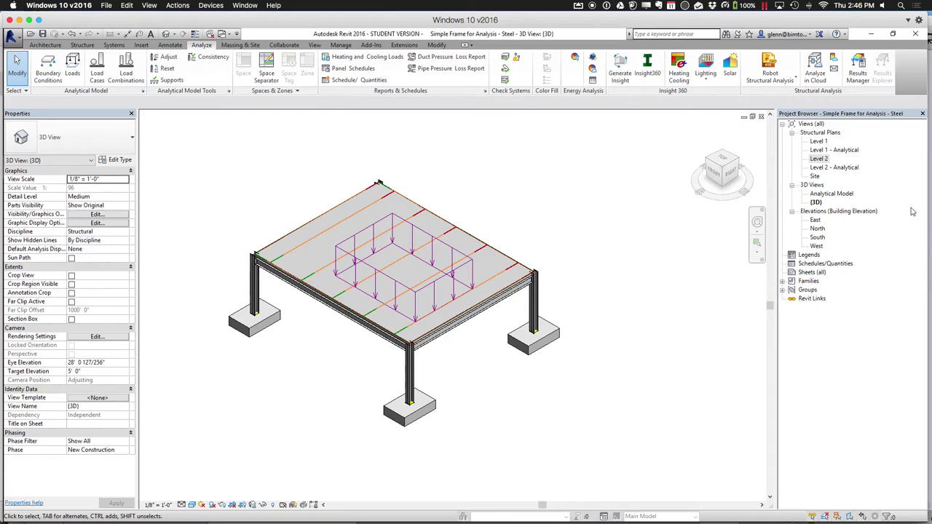
{"action": "left_click", "coordinate": [819, 203]}
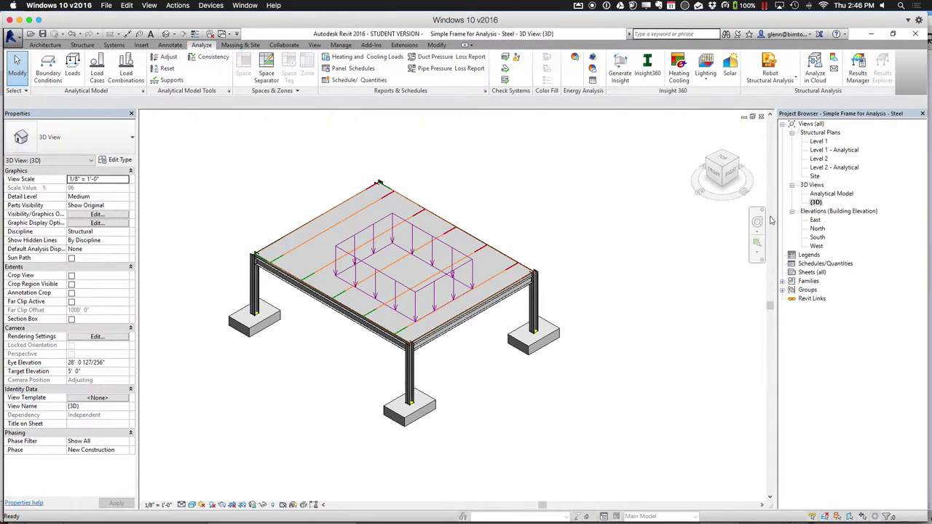
{"action": "left_click", "coordinate": [757, 242]}
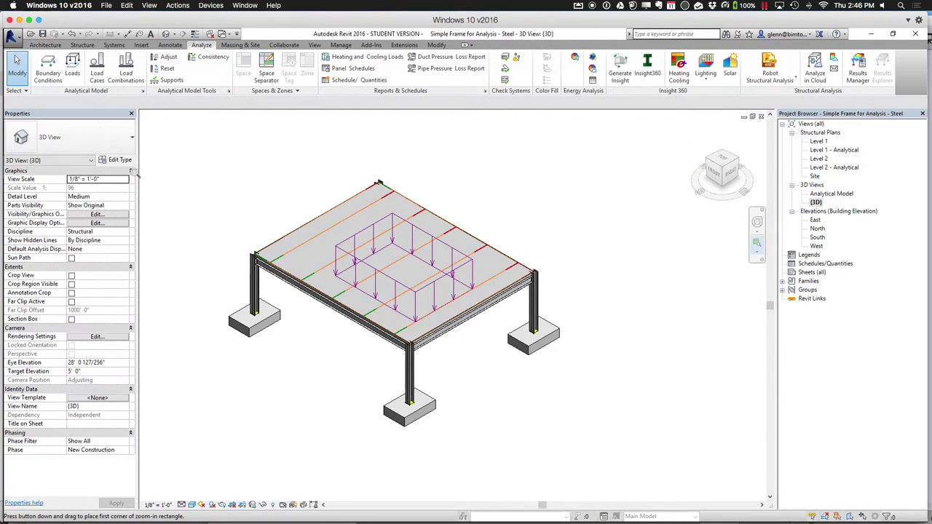
Select the Level 2 floor slab and switch off its Structural setting
{"action": "left_click", "coordinate": [17, 66]}
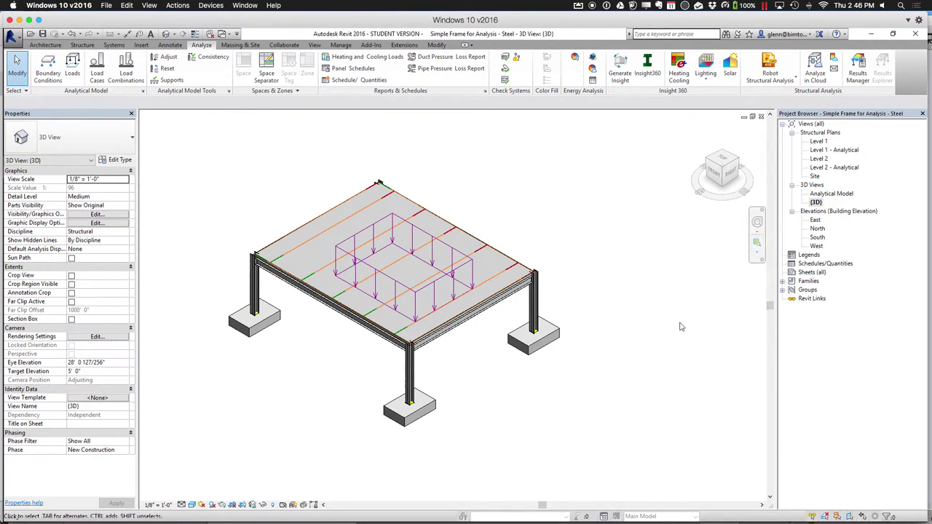
{"action": "left_click", "coordinate": [521, 287]}
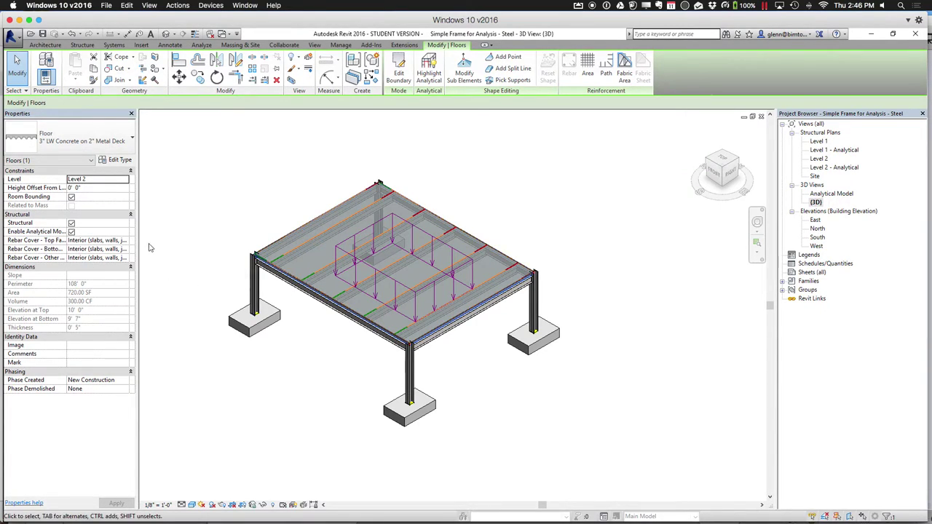
{"action": "left_click", "coordinate": [71, 223]}
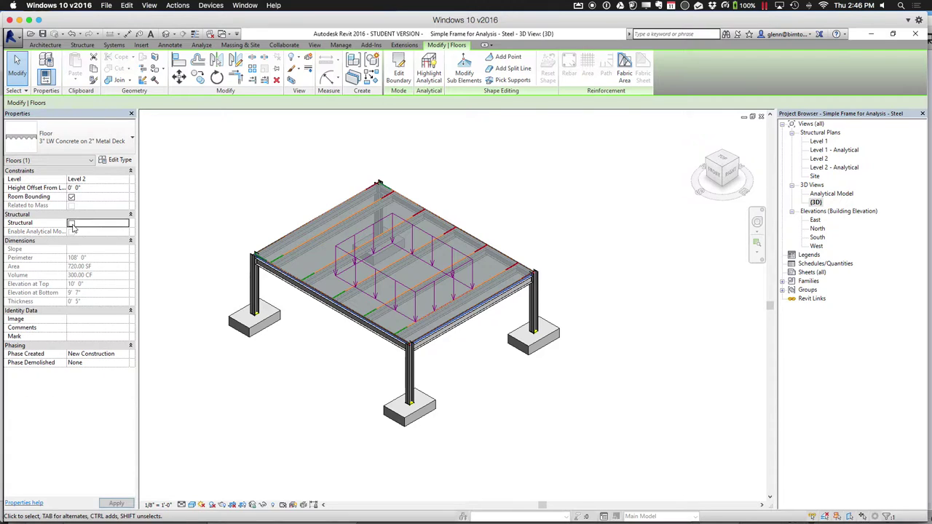
{"action": "left_click", "coordinate": [116, 503]}
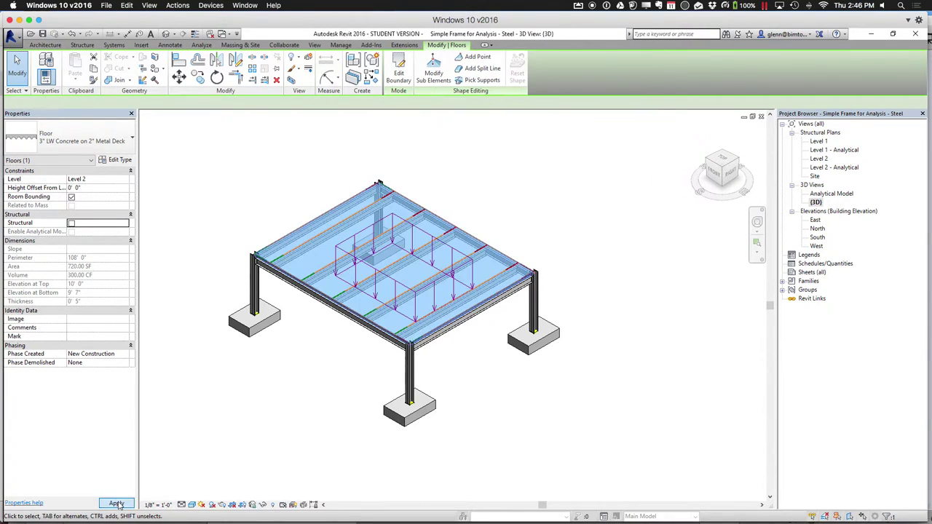
{"action": "left_click", "coordinate": [225, 490]}
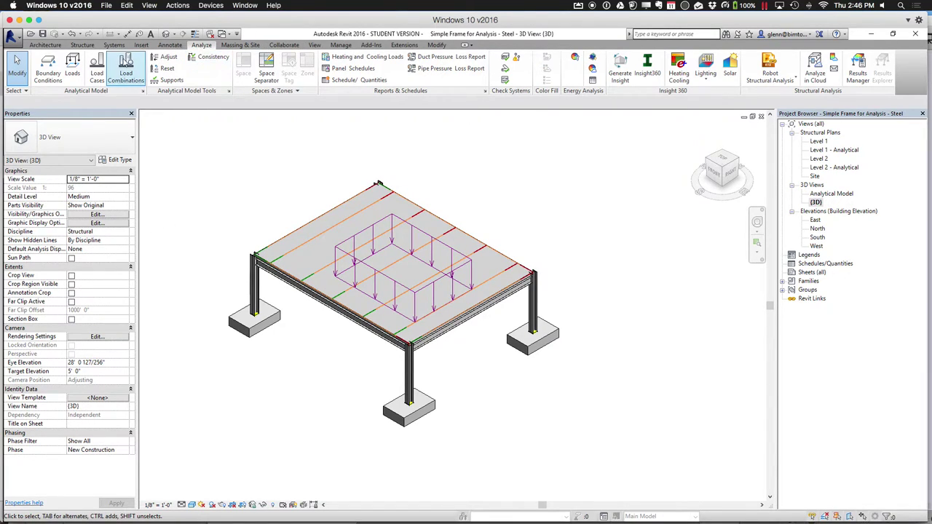
Try a floor-hosted area load, then end load placement
{"action": "left_click", "coordinate": [72, 70]}
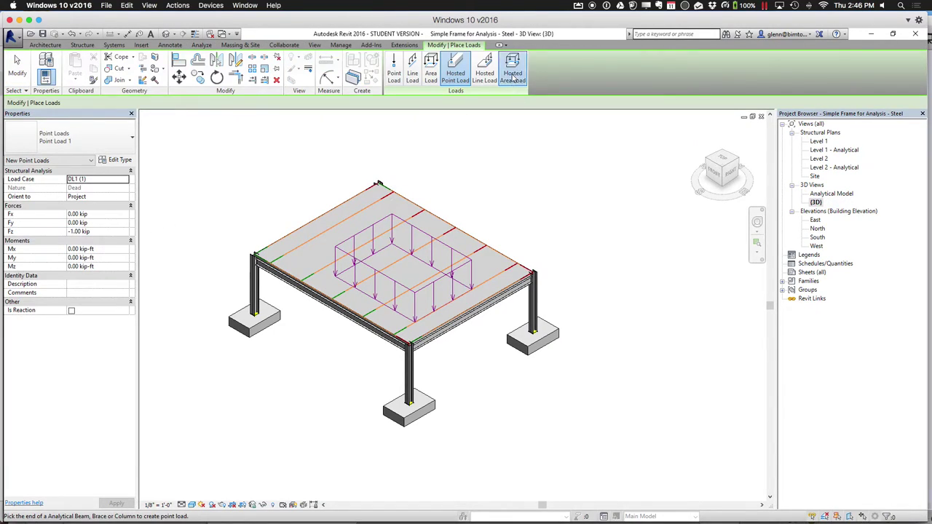
{"action": "left_click", "coordinate": [513, 72]}
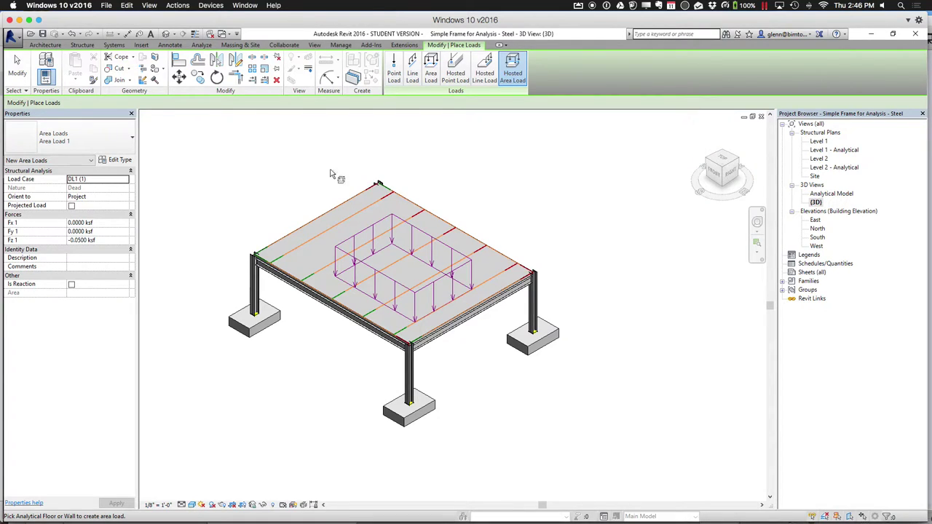
{"action": "left_click", "coordinate": [17, 64]}
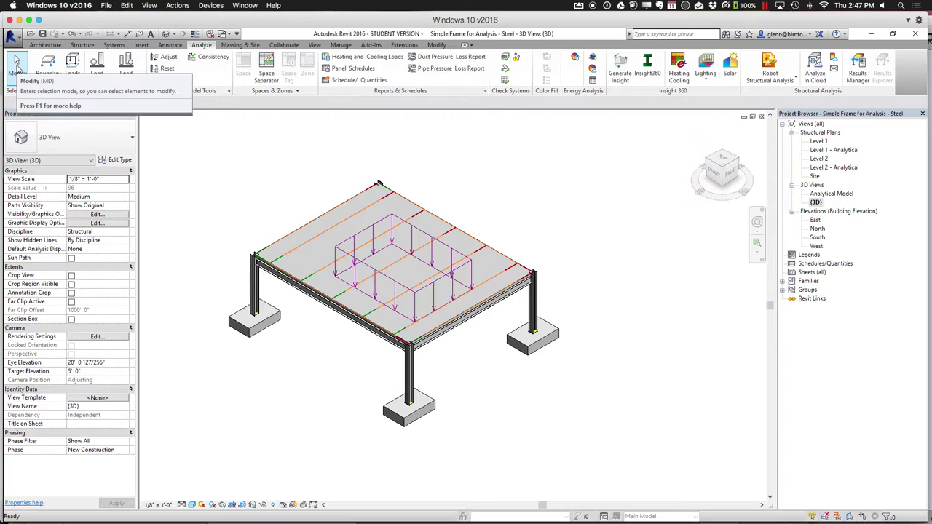
Mark the floor slab as Structural so its analytical model is enabled
{"action": "left_click", "coordinate": [299, 231]}
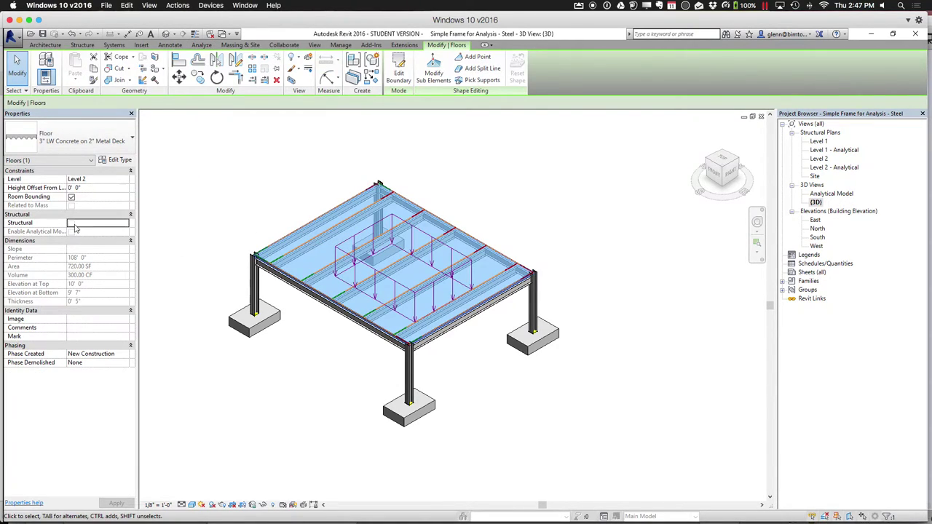
{"action": "left_click", "coordinate": [72, 224]}
{"action": "left_click", "coordinate": [117, 503]}
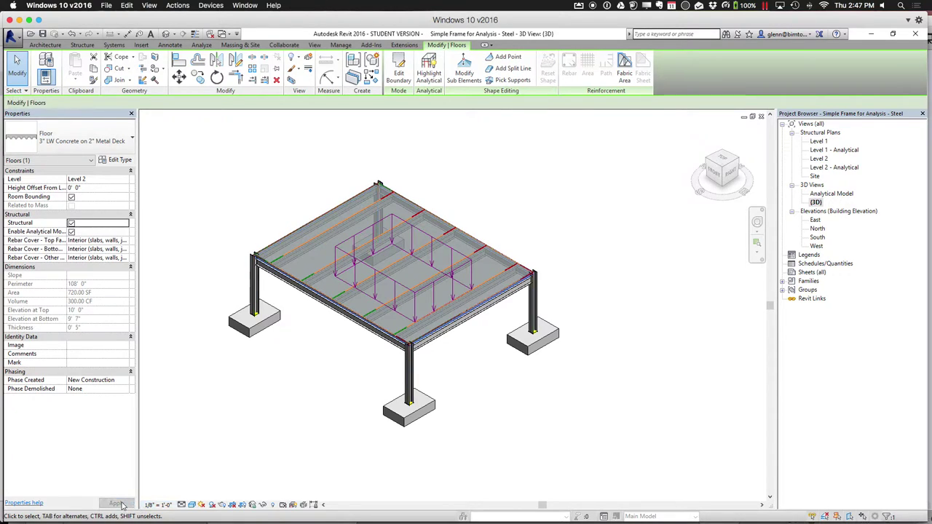
{"action": "left_click", "coordinate": [203, 487]}
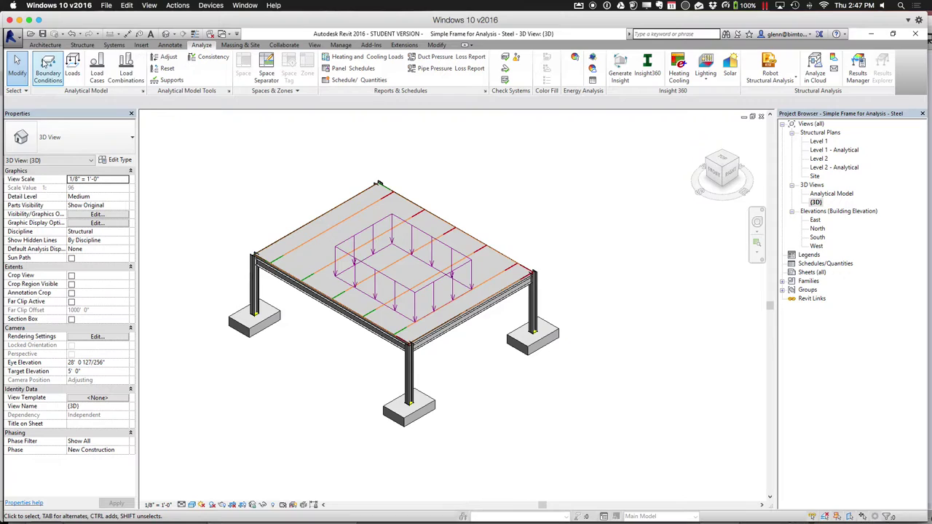
Place a hosted DL1 area load of -0.0500 ksf across the whole analytical floor
{"action": "left_click", "coordinate": [72, 69]}
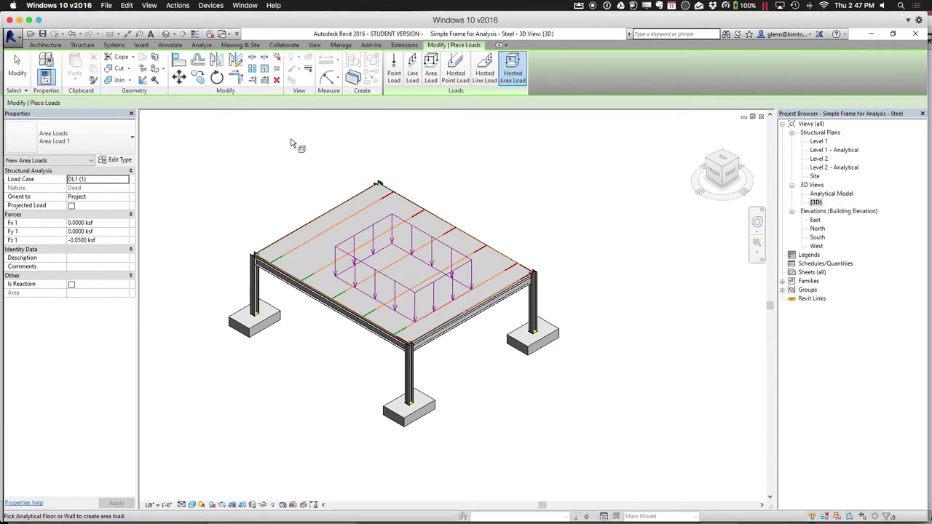
{"action": "left_click", "coordinate": [312, 224]}
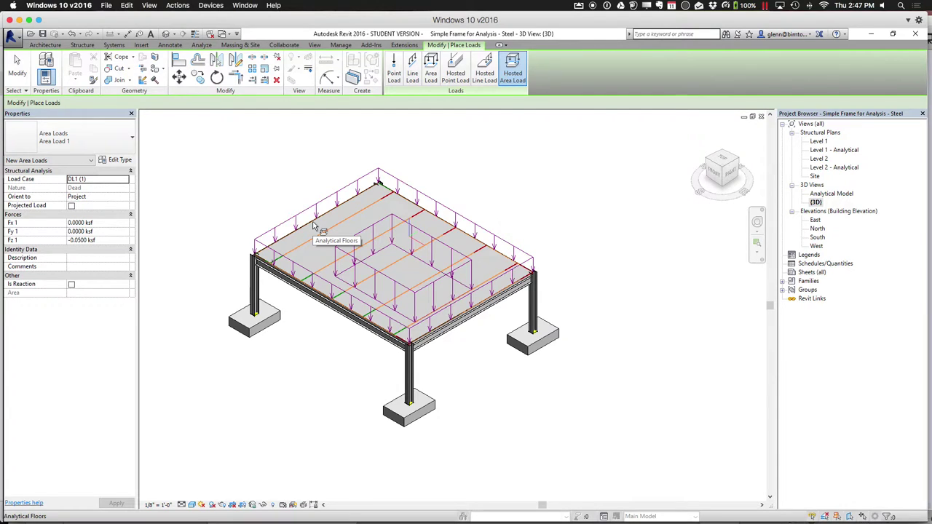
{"action": "left_click", "coordinate": [18, 73]}
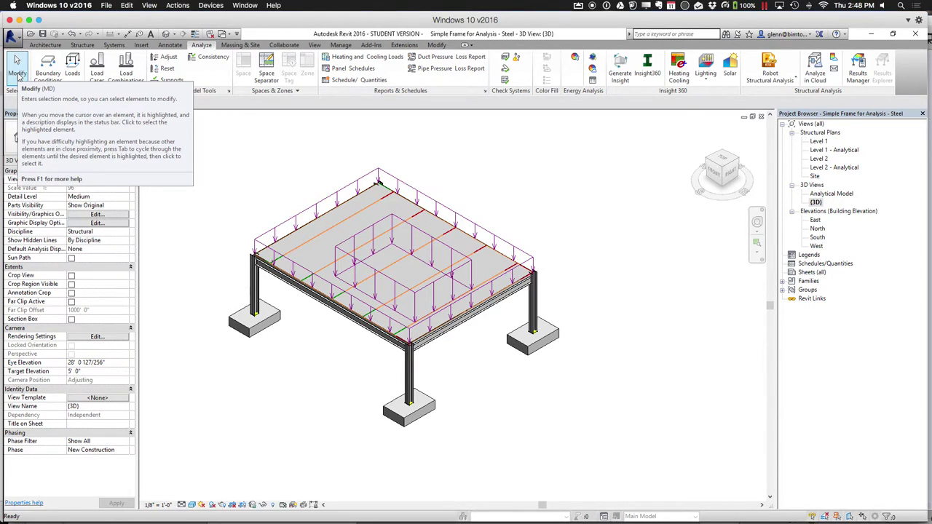
{"action": "left_click", "coordinate": [412, 375]}
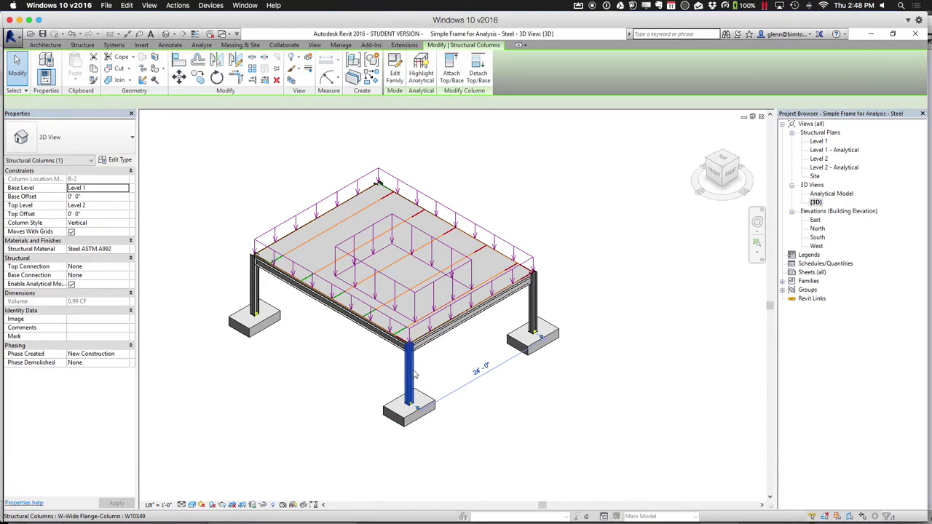
Paste the front and right columns and their beam aligned to Level 2, dismissing the duplicate warning
{"action": "left_click", "coordinate": [475, 318], "text": "ctrl"}
{"action": "left_click", "coordinate": [539, 320], "text": "ctrl"}
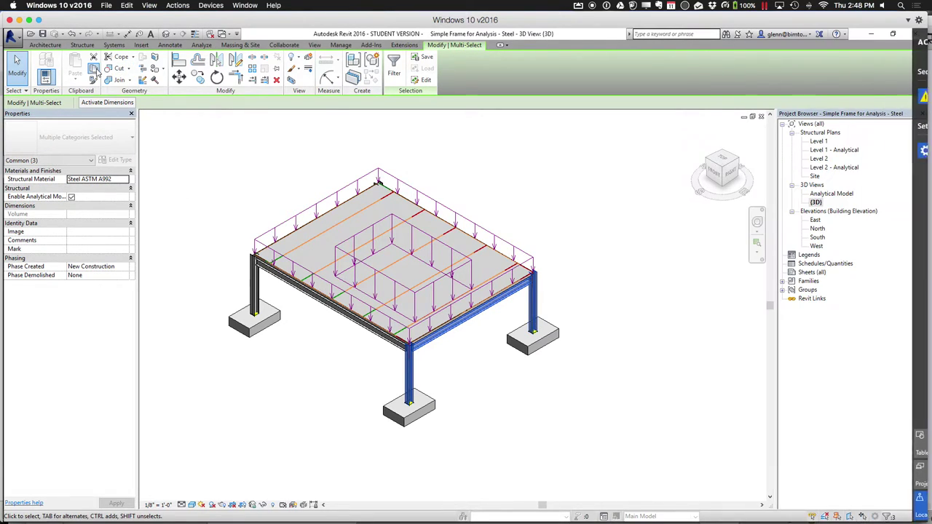
{"action": "left_click", "coordinate": [94, 68]}
{"action": "left_click", "coordinate": [75, 80]}
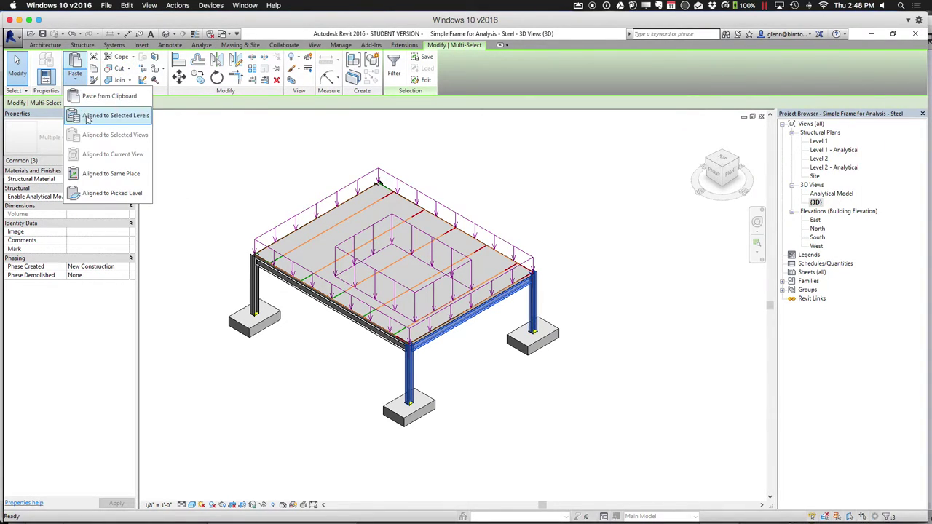
{"action": "left_click", "coordinate": [87, 117]}
{"action": "left_click", "coordinate": [418, 223]}
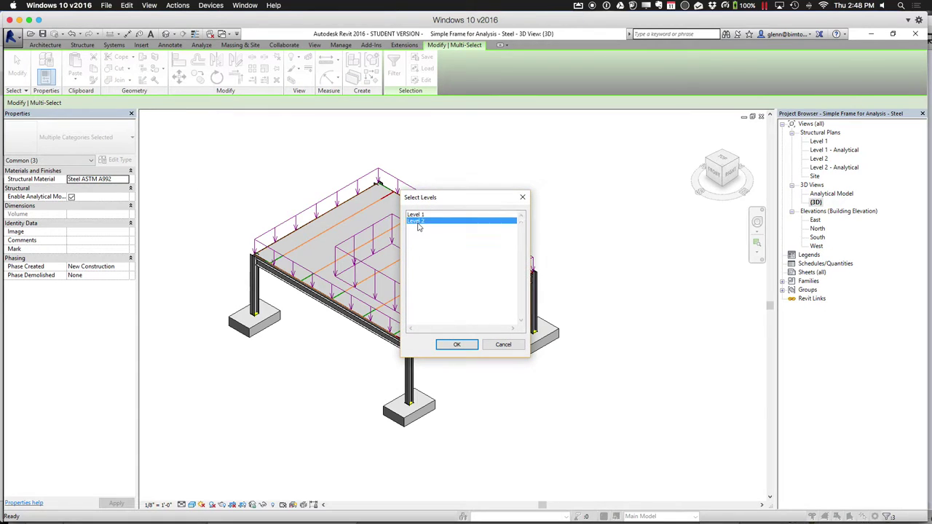
{"action": "left_click", "coordinate": [456, 347]}
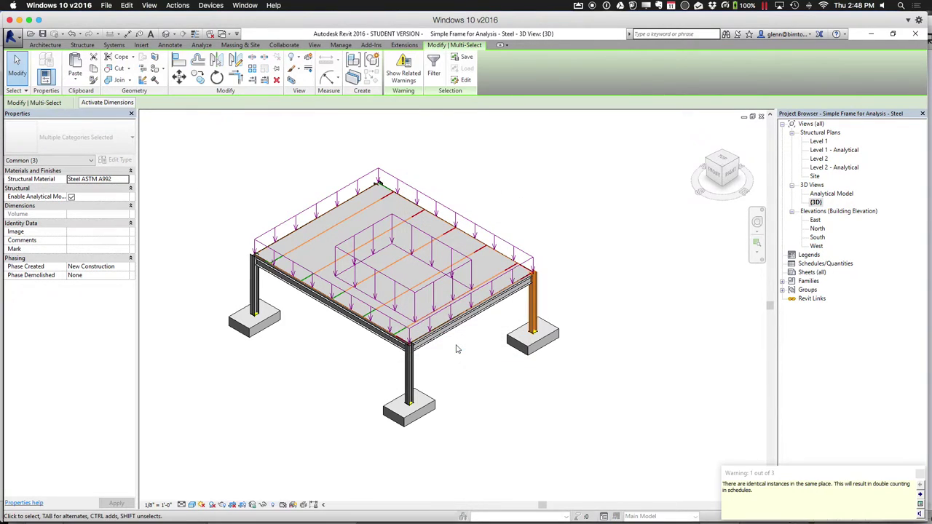
{"action": "left_click", "coordinate": [551, 450]}
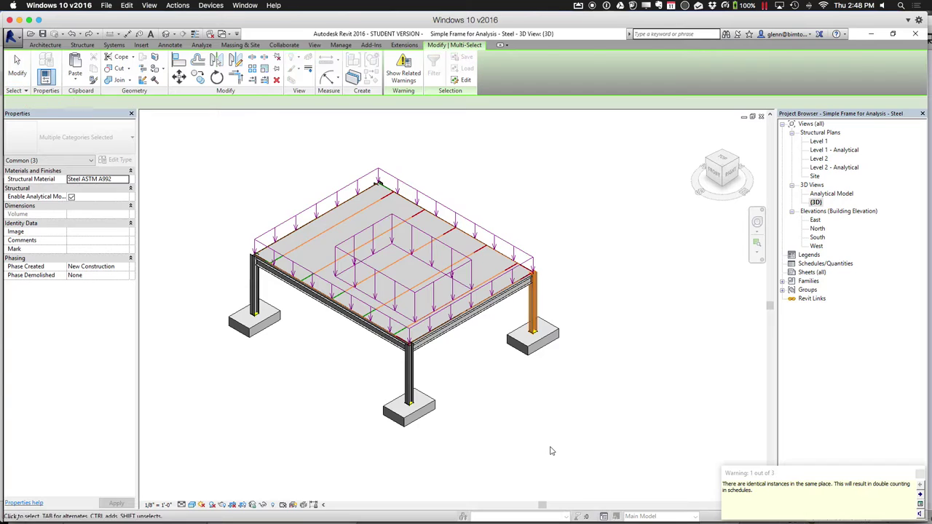
{"action": "left_click", "coordinate": [712, 350]}
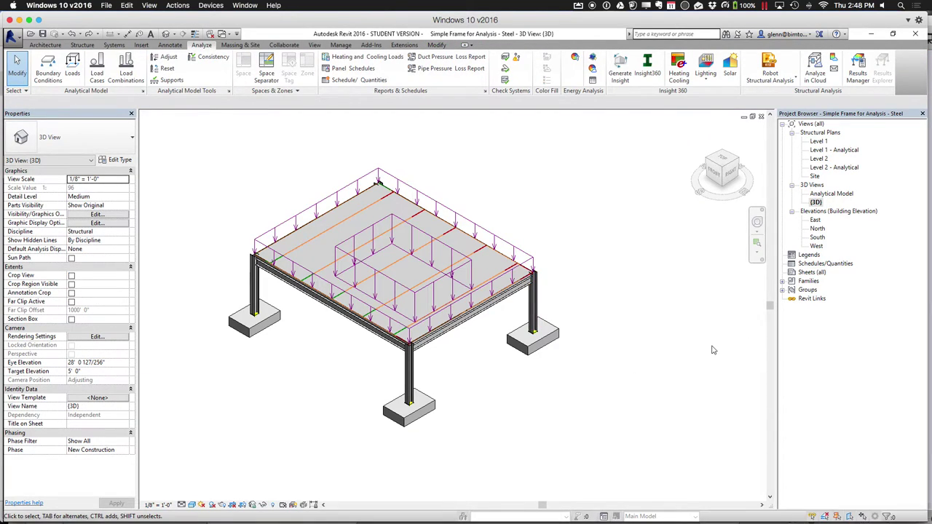
In the South elevation, create Level 3 by picking Level 2 with a 10' offset
{"action": "double_click", "coordinate": [818, 237]}
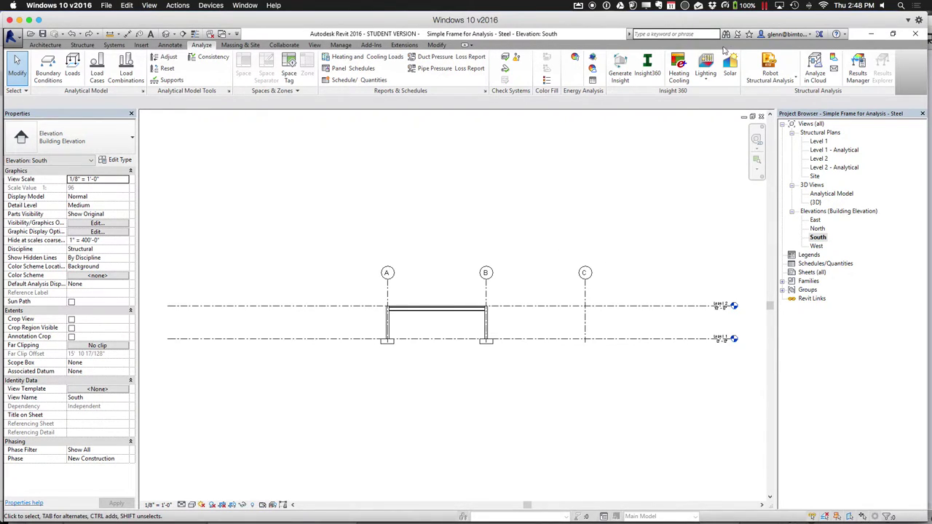
{"action": "left_click", "coordinate": [45, 46]}
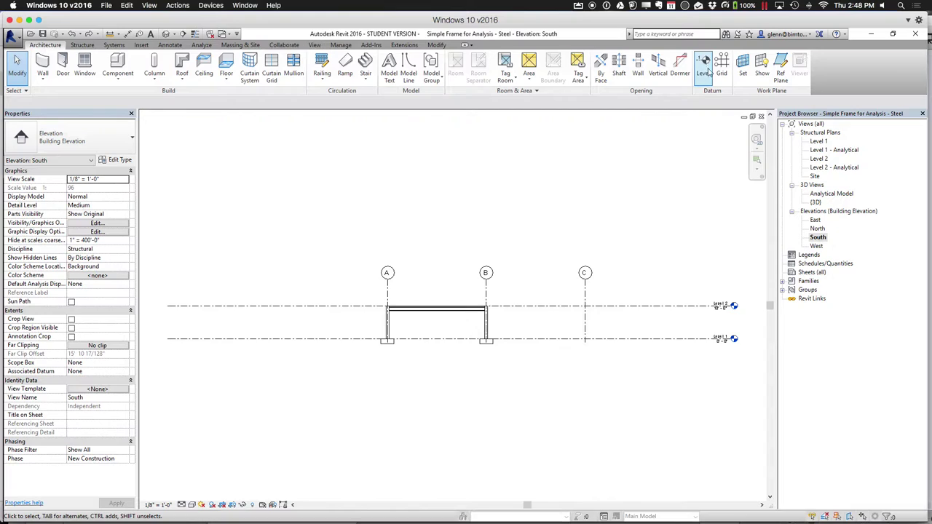
{"action": "left_click", "coordinate": [703, 72]}
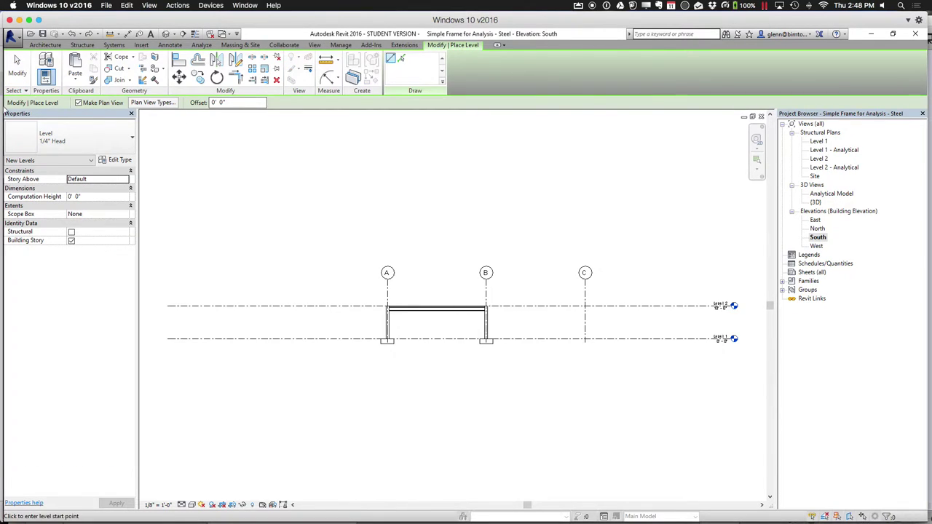
{"action": "left_click", "coordinate": [233, 102]}
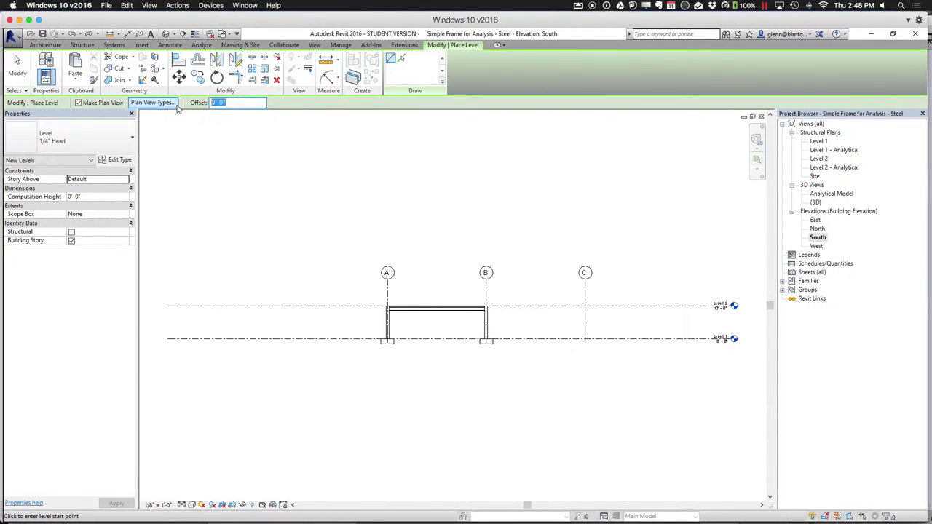
{"action": "type", "text": "10"}
{"action": "key", "text": "Return"}
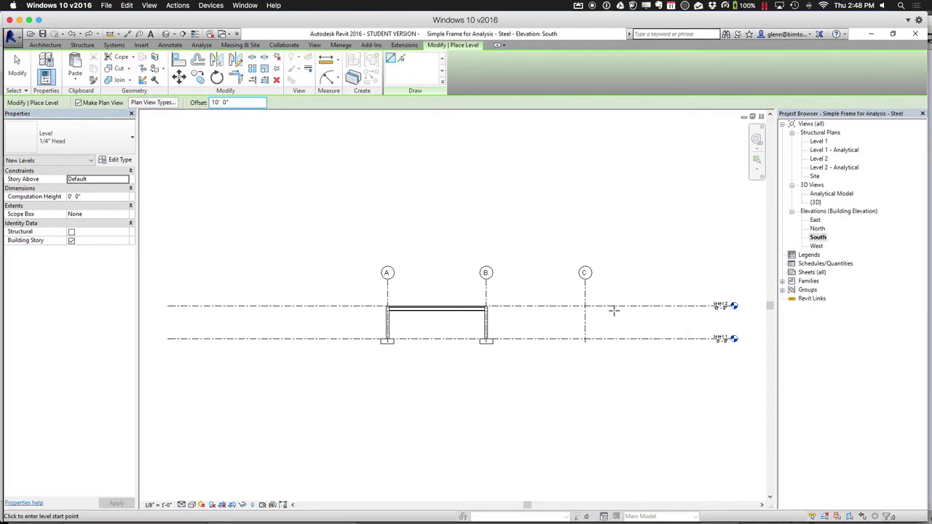
{"action": "left_click", "coordinate": [401, 58]}
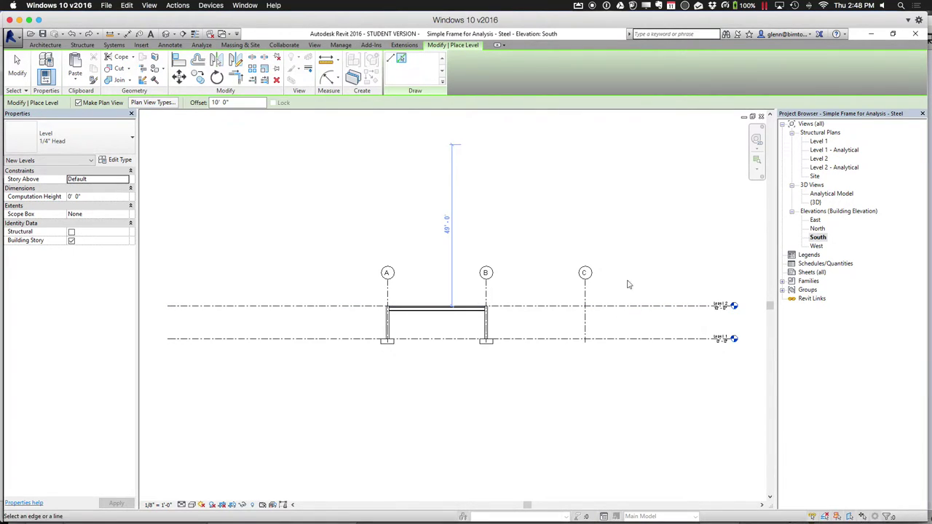
{"action": "left_click", "coordinate": [649, 308]}
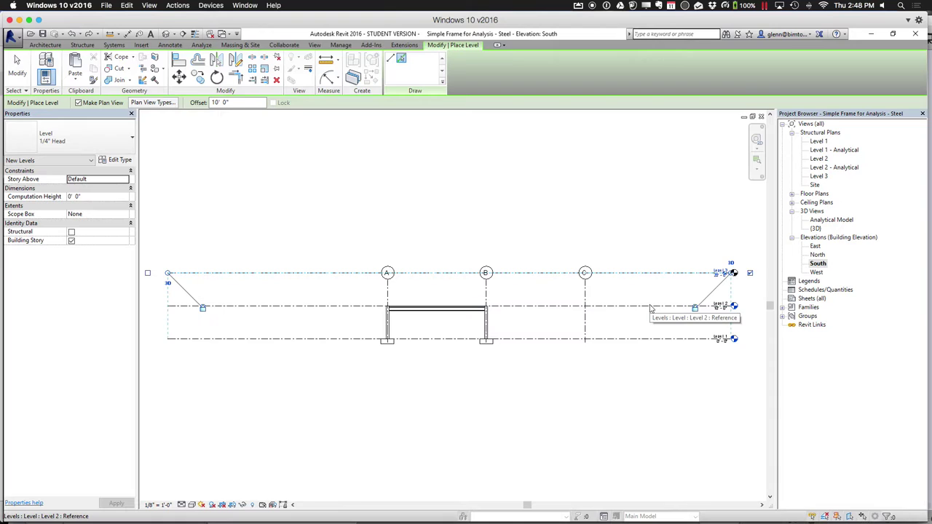
Go back to the {3D} view and select the front column
{"action": "key", "text": "super+a"}
{"action": "left_click", "coordinate": [529, 191]}
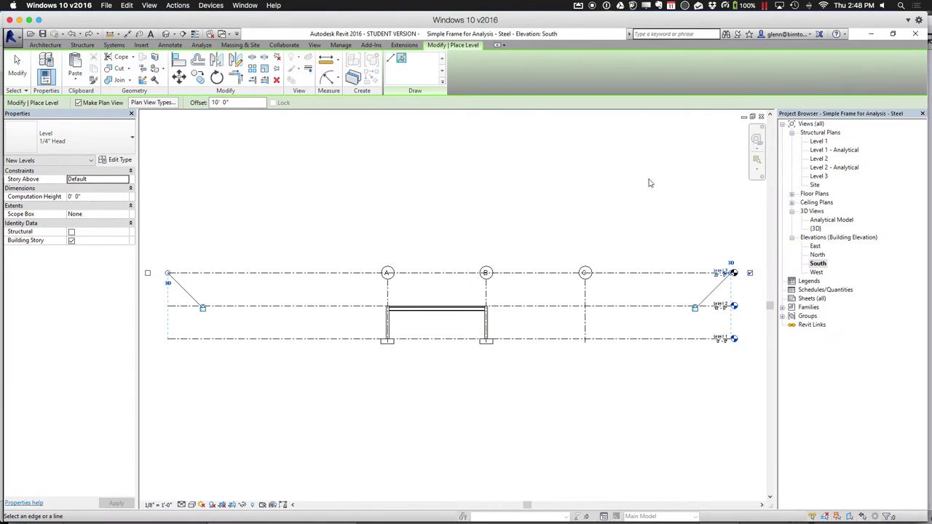
{"action": "left_click", "coordinate": [166, 34]}
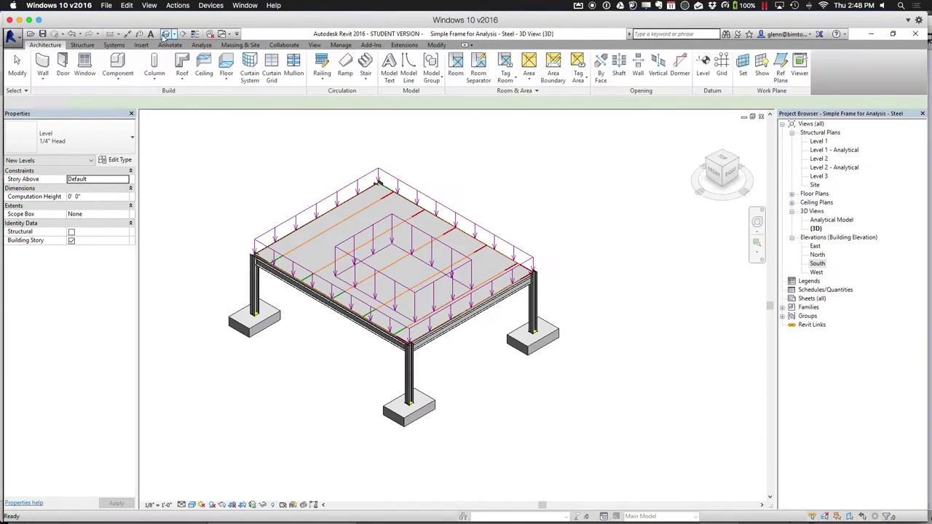
{"action": "left_click", "coordinate": [405, 364]}
Paste the front and right columns and beam aligned to Level 3, then view the Analytical Model
{"action": "left_click", "coordinate": [449, 336], "text": "ctrl"}
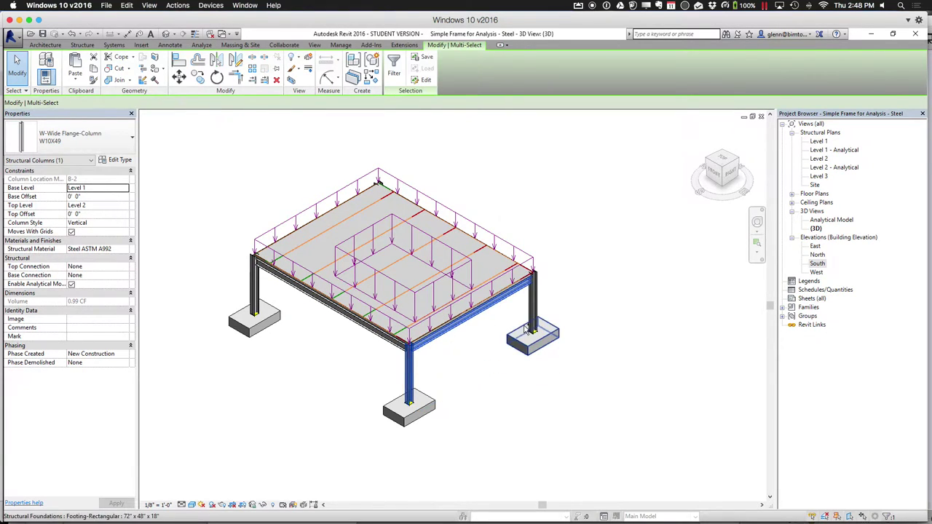
{"action": "left_click", "coordinate": [530, 324], "text": "ctrl"}
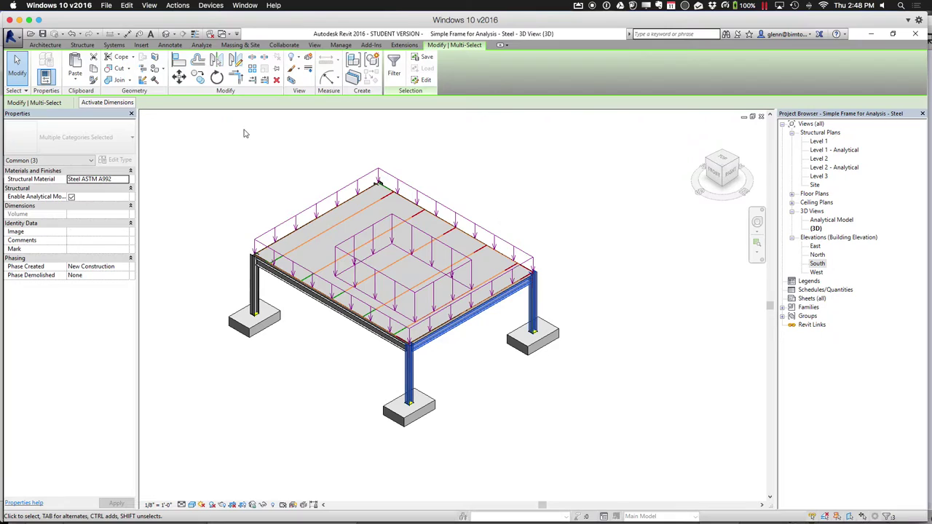
{"action": "left_click", "coordinate": [93, 68]}
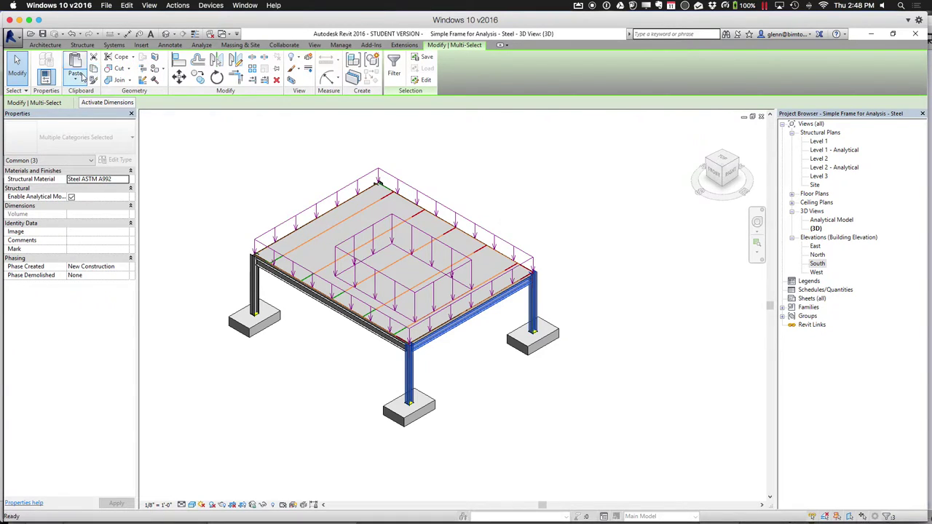
{"action": "left_click", "coordinate": [75, 80]}
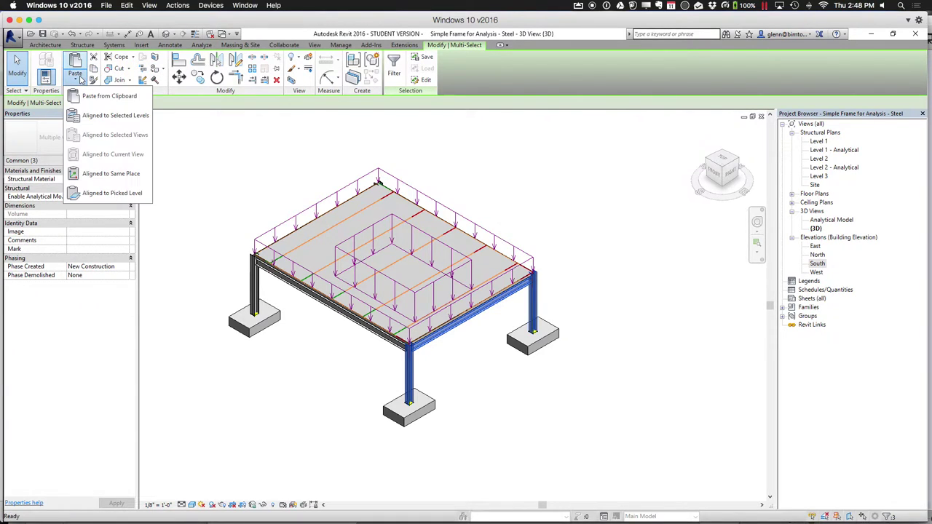
{"action": "left_click", "coordinate": [102, 115]}
{"action": "left_click", "coordinate": [415, 227]}
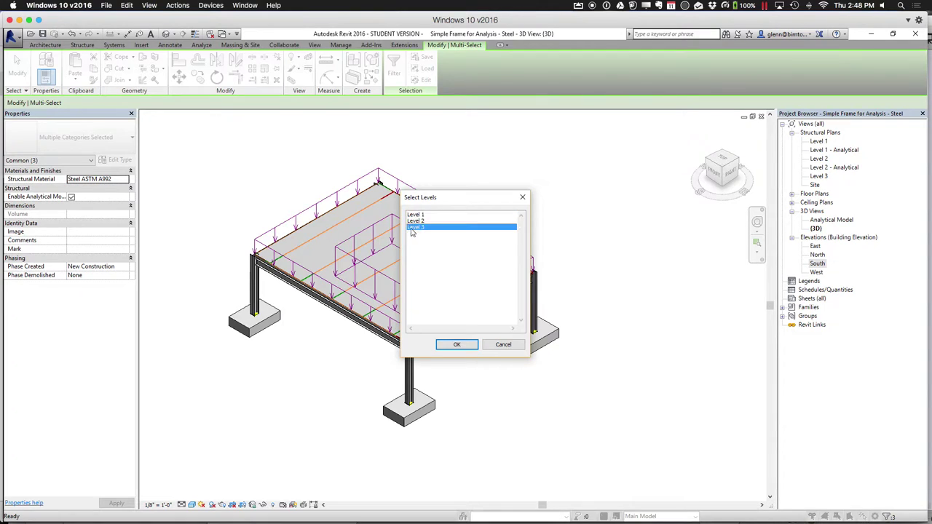
{"action": "left_click", "coordinate": [457, 347]}
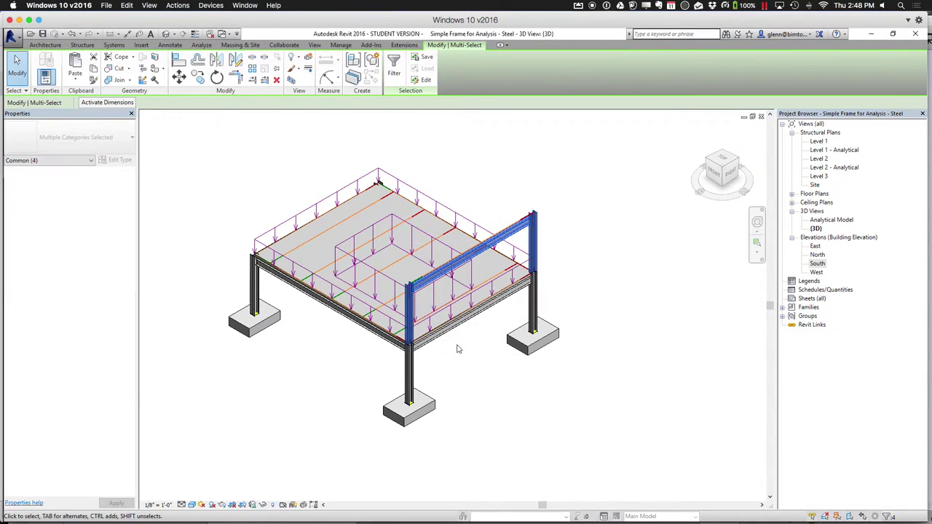
{"action": "left_click", "coordinate": [532, 420]}
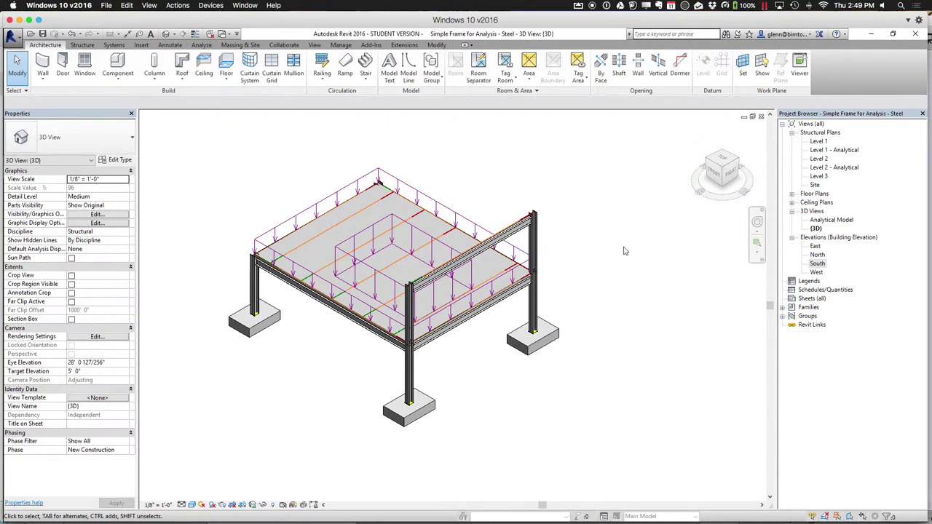
{"action": "double_click", "coordinate": [829, 222]}
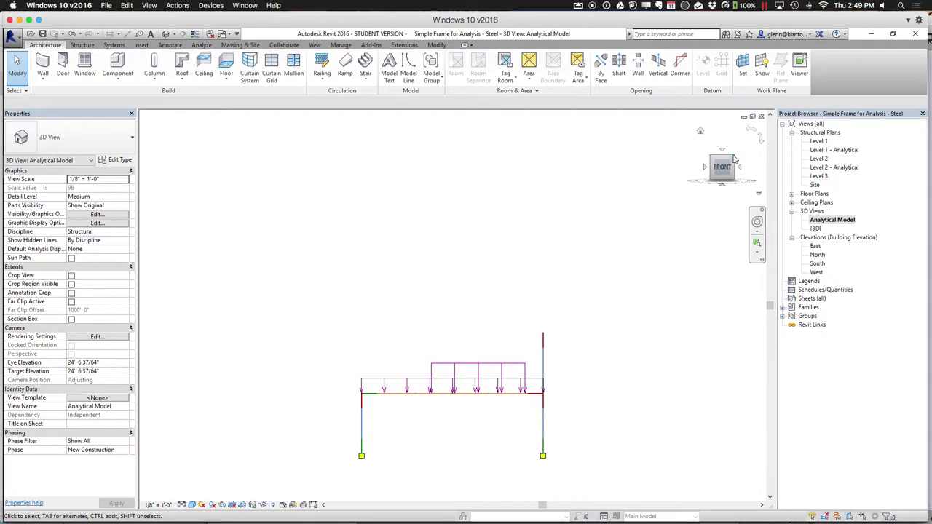
Orbit to an isometric view and set up a beam-hosted line load in case DL1
{"action": "left_click", "coordinate": [735, 160]}
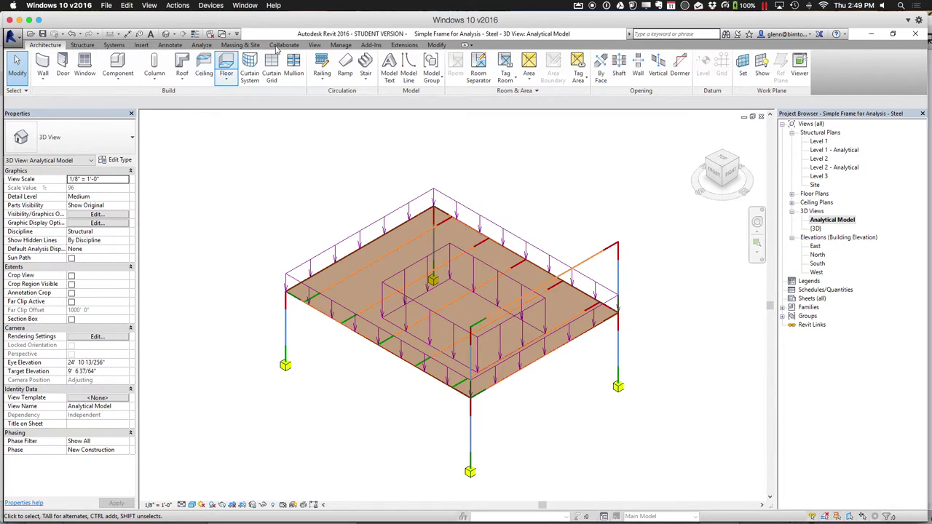
{"action": "left_click", "coordinate": [169, 45]}
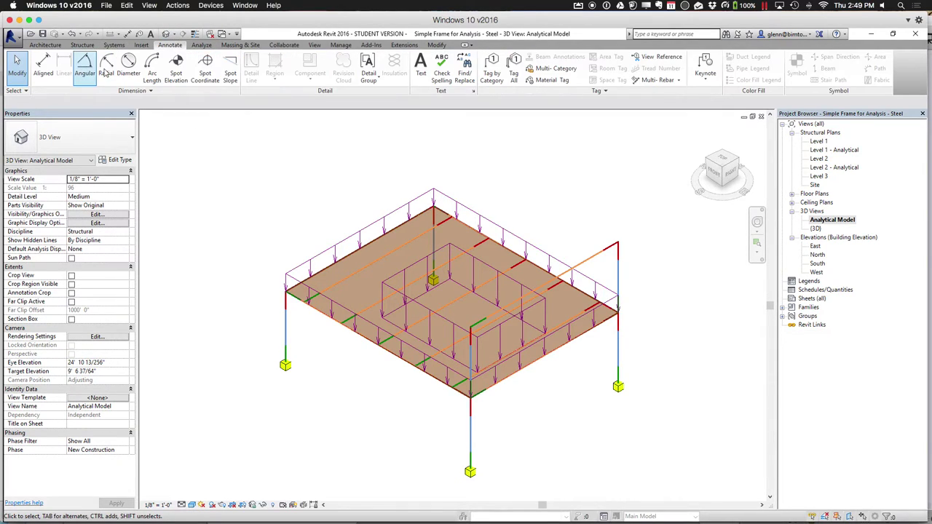
{"action": "left_click", "coordinate": [203, 45]}
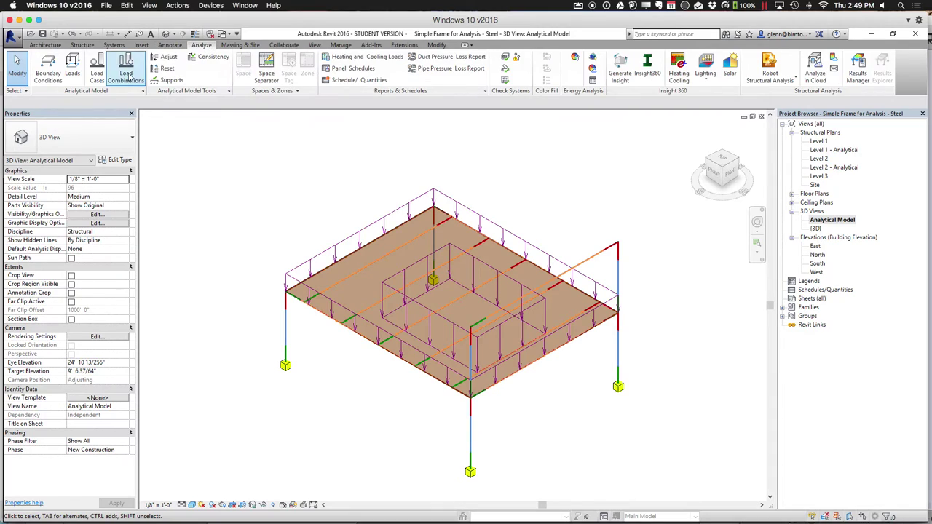
{"action": "left_click", "coordinate": [74, 69]}
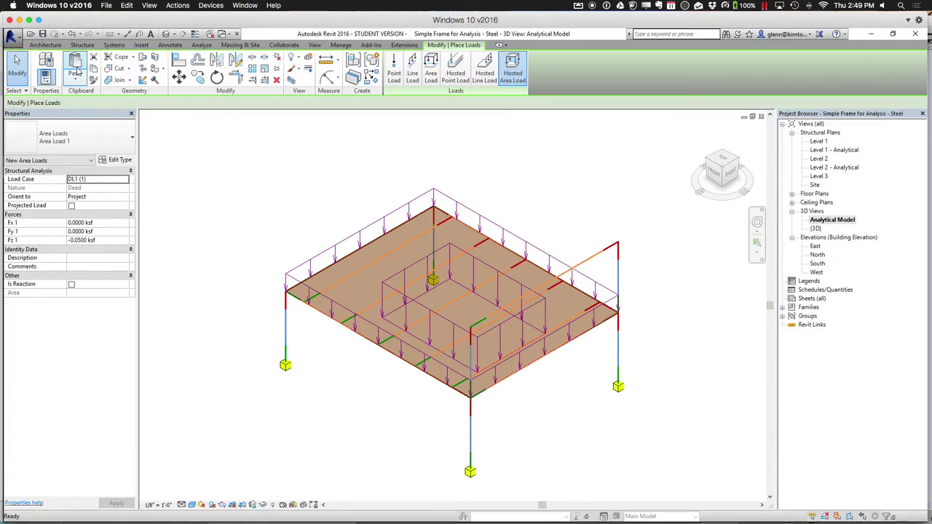
{"action": "left_click", "coordinate": [486, 65]}
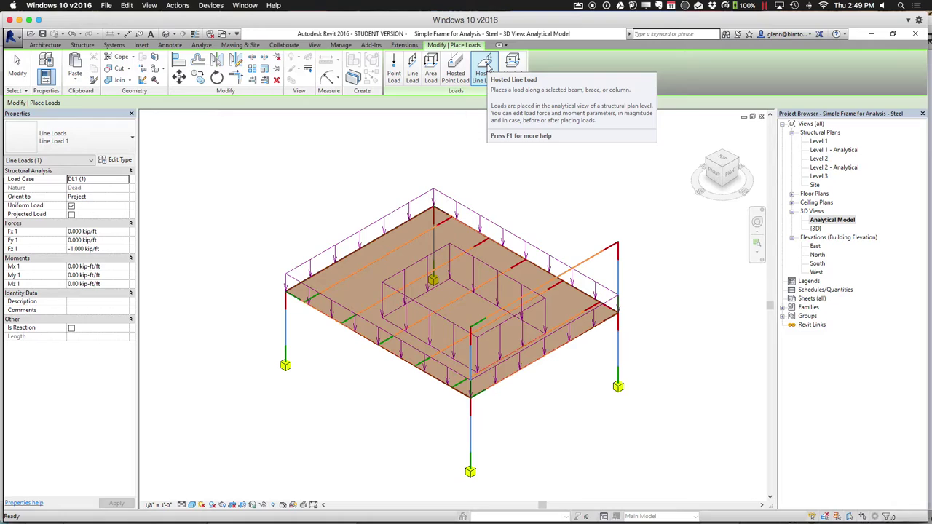
Place a hosted line load on the upper right beam and change its Fz to -0.5 kip/ft
{"action": "left_click", "coordinate": [487, 64]}
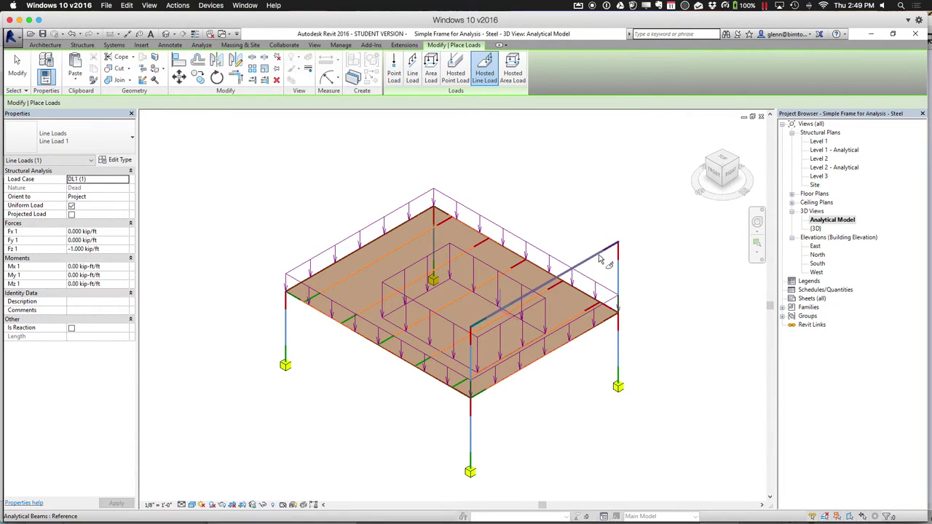
{"action": "left_click", "coordinate": [600, 258]}
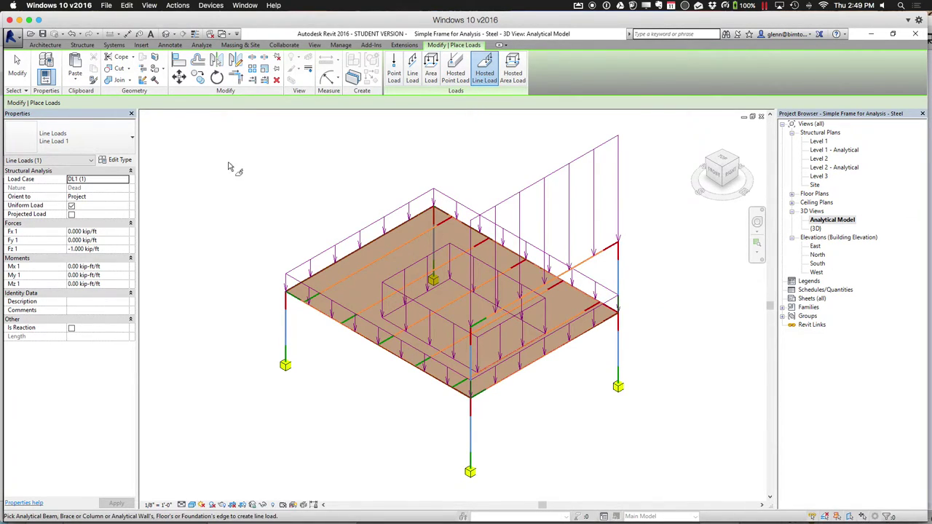
{"action": "left_click", "coordinate": [18, 77]}
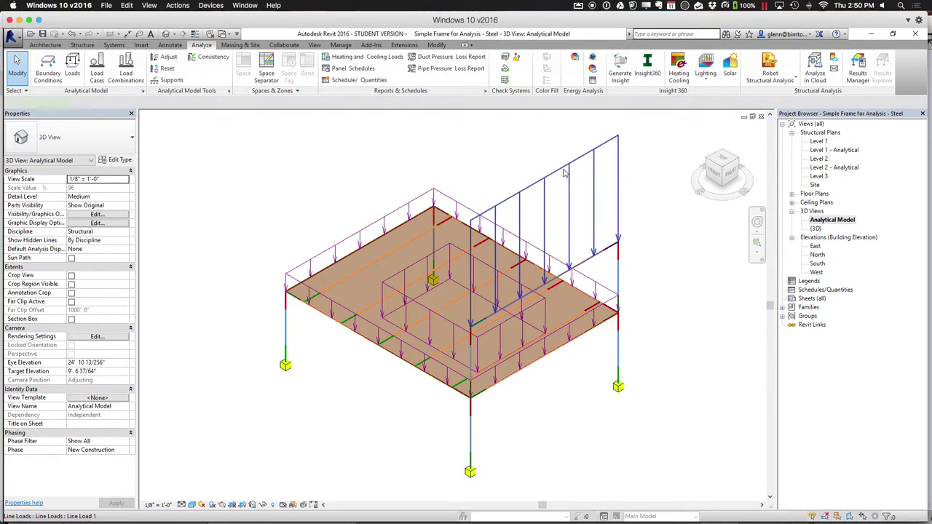
{"action": "left_click", "coordinate": [574, 193]}
{"action": "left_click", "coordinate": [109, 249]}
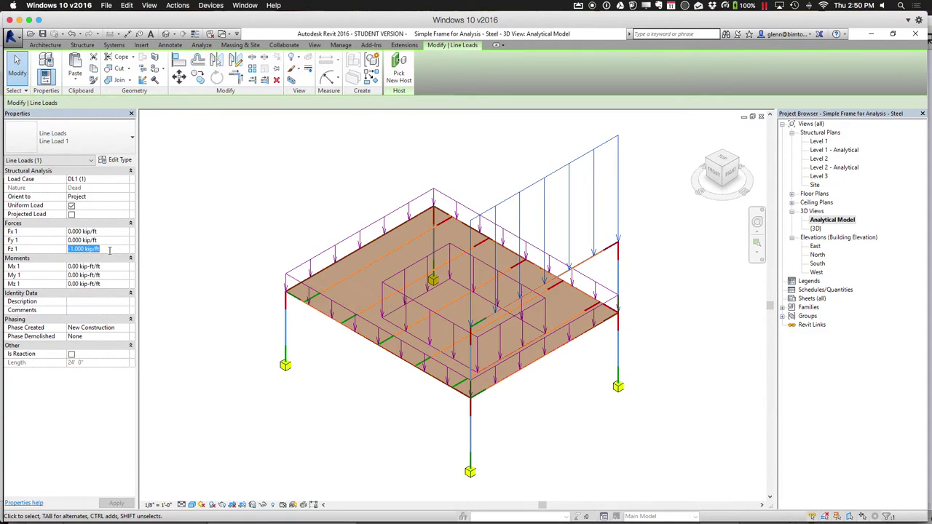
{"action": "type", "text": "-0.5"}
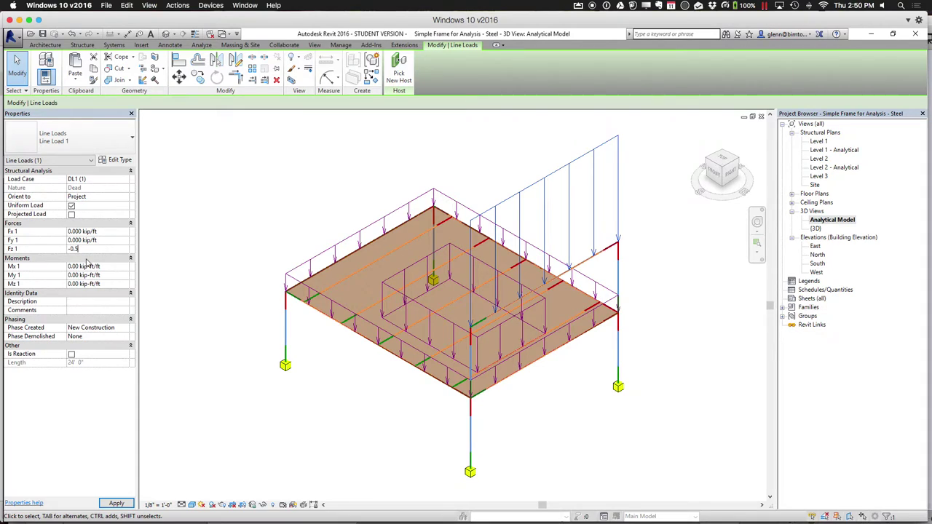
{"action": "left_click", "coordinate": [200, 269]}
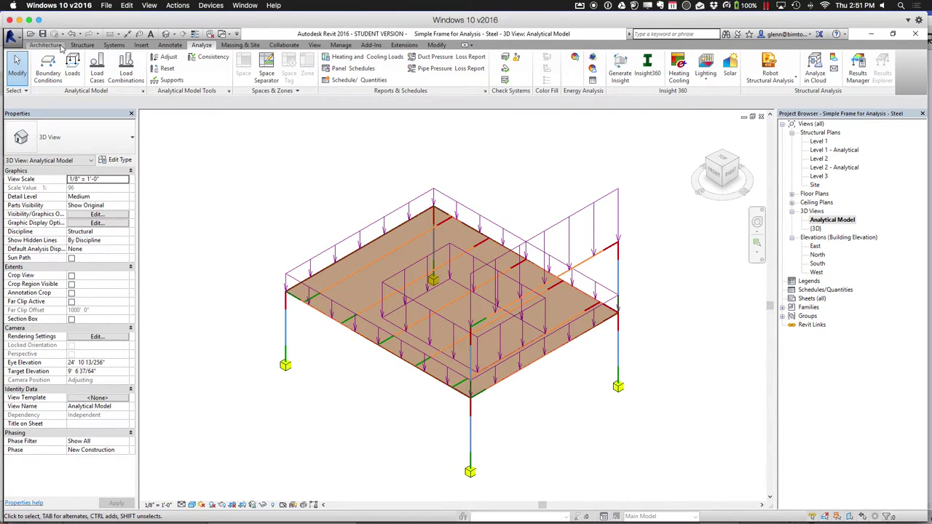
{"action": "left_click", "coordinate": [46, 45]}
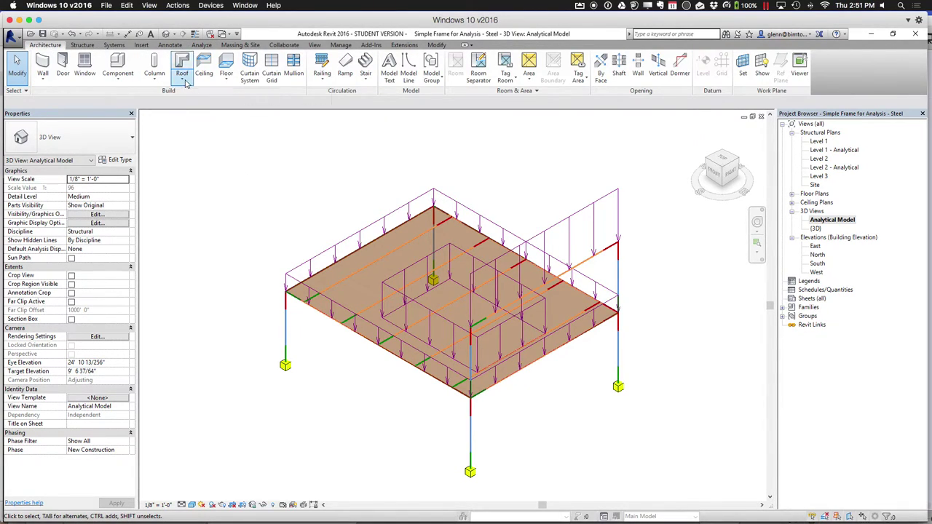
Begin a Roof by Footprint on Level 2 with a 1' 0" overhang, in the Level 2 plan
{"action": "left_click", "coordinate": [182, 73]}
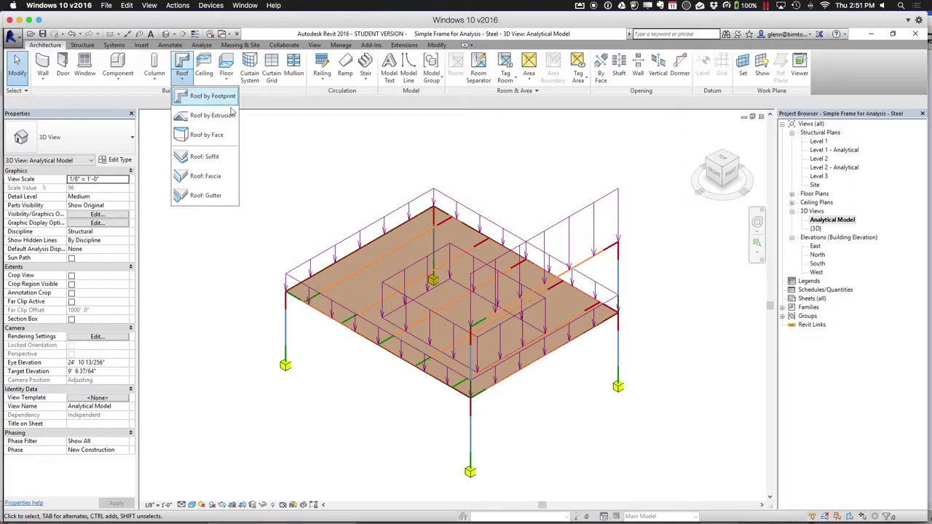
{"action": "left_click", "coordinate": [216, 93]}
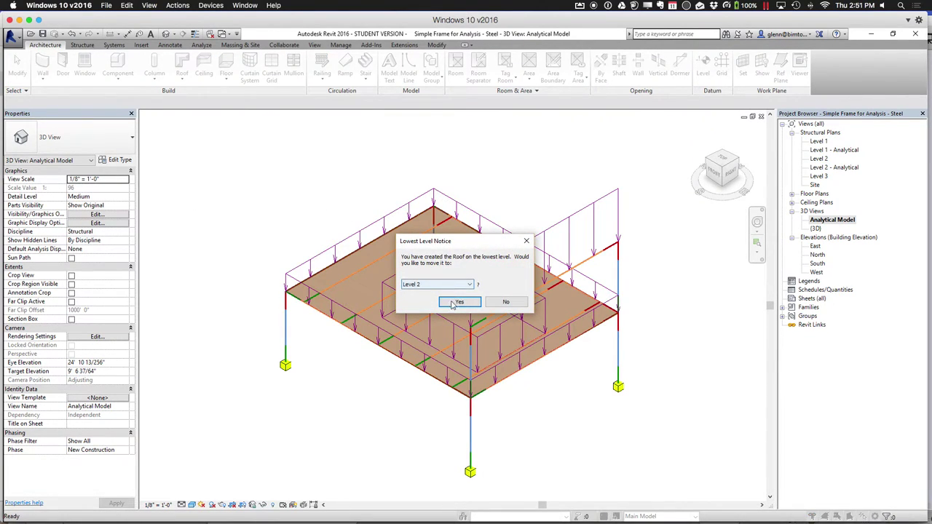
{"action": "left_click", "coordinate": [454, 303]}
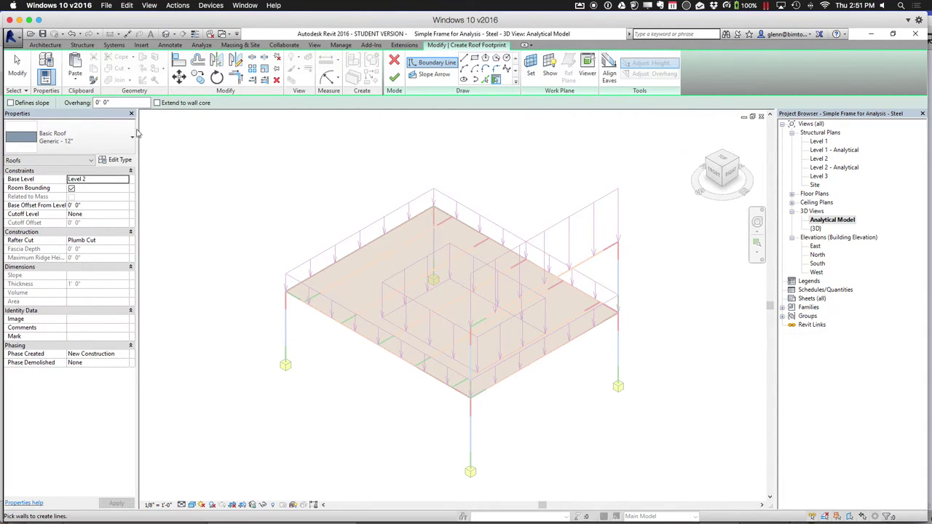
{"action": "left_click", "coordinate": [115, 102]}
{"action": "key", "text": "BackSpace"}
{"action": "type", "text": "1"}
{"action": "key", "text": "Return"}
{"action": "double_click", "coordinate": [826, 163]}
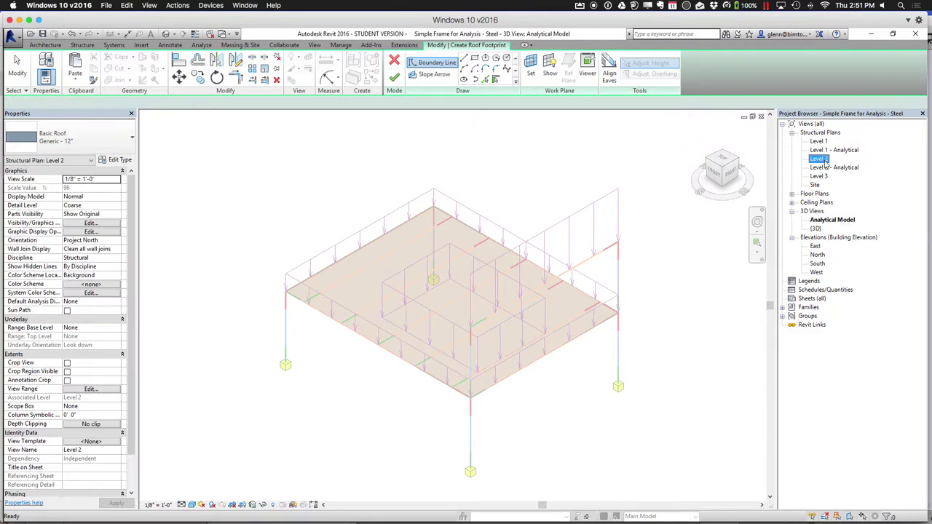
Outline the A–B bay roof by picking its four edges with a 1' offset
{"action": "key", "text": "super+a"}
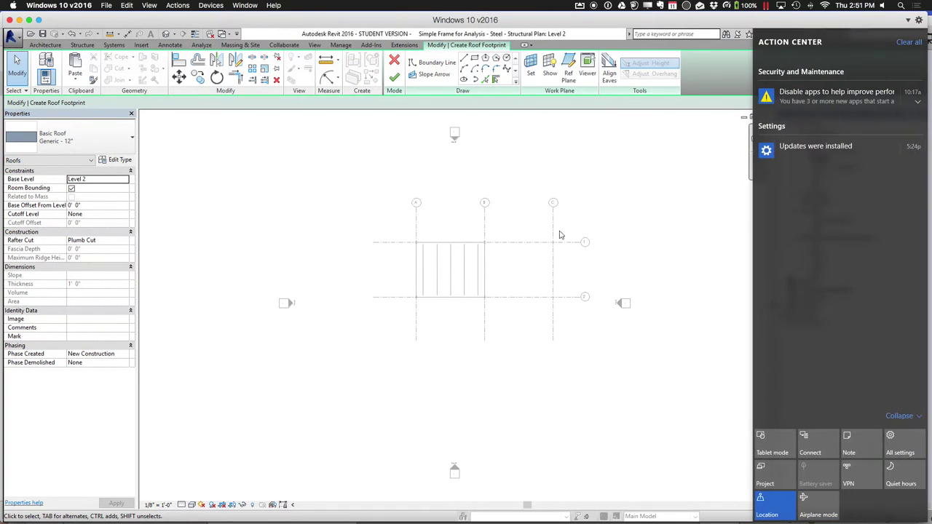
{"action": "key", "text": "super+a"}
{"action": "left_click", "coordinate": [495, 78]}
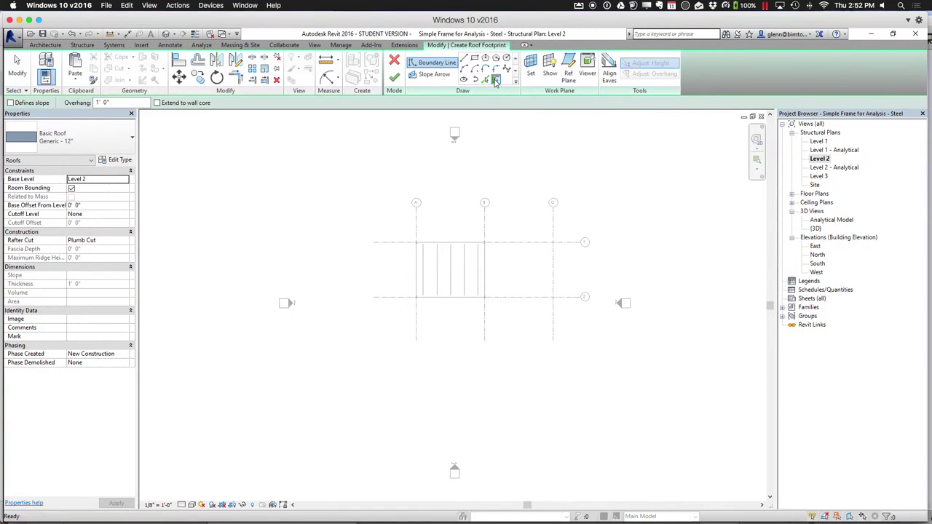
{"action": "left_click", "coordinate": [485, 78]}
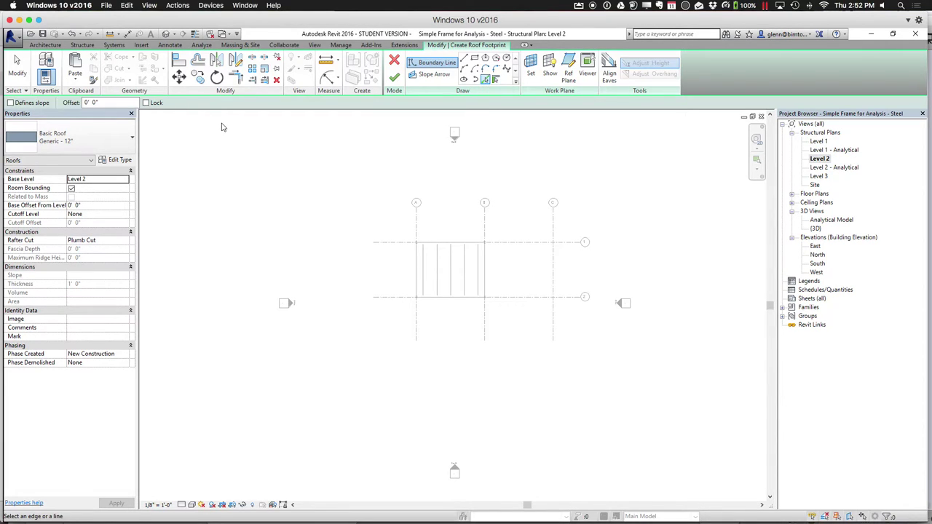
{"action": "double_click", "coordinate": [131, 102]}
{"action": "type", "text": "1"}
{"action": "key", "text": "Return"}
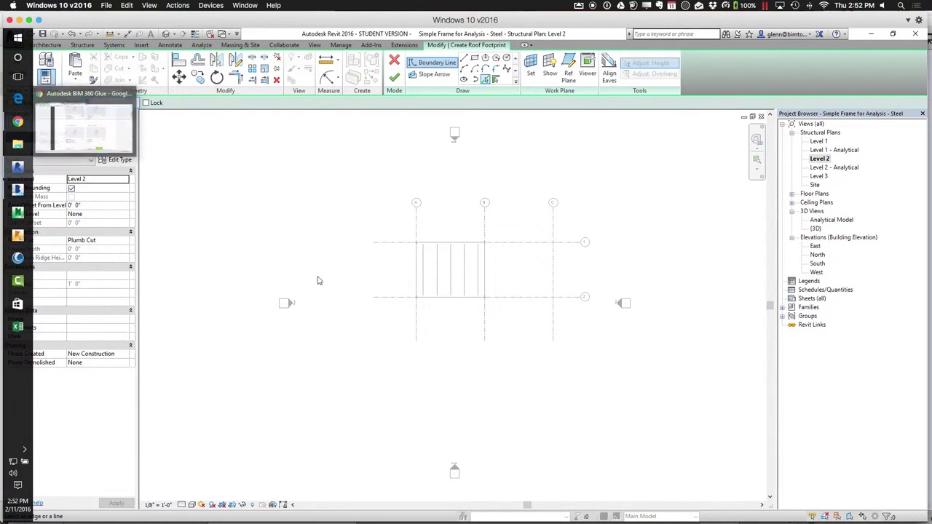
{"action": "left_click", "coordinate": [447, 246]}
{"action": "left_click", "coordinate": [416, 266]}
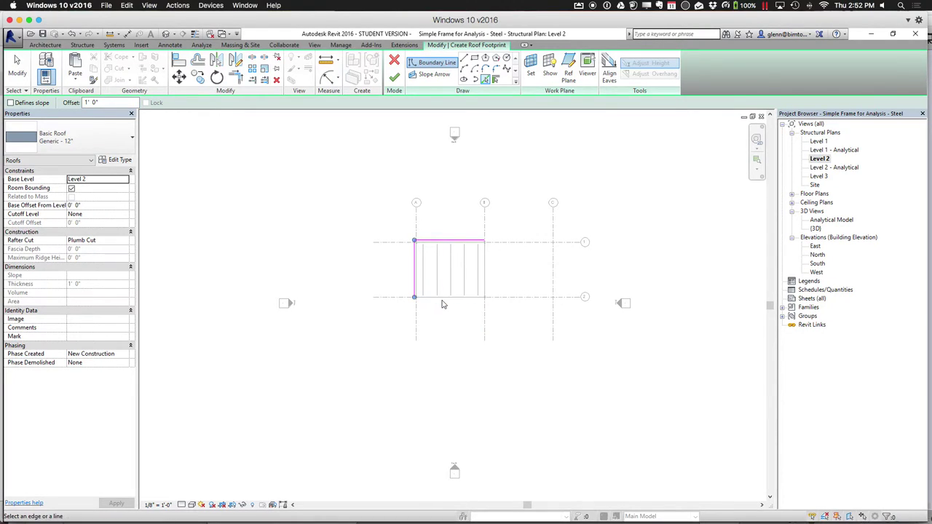
{"action": "left_click", "coordinate": [444, 299]}
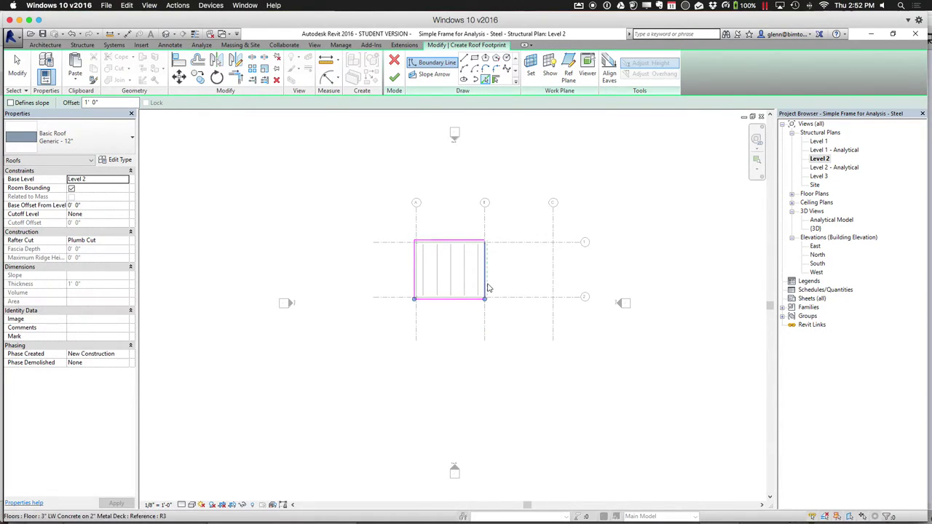
{"action": "left_click", "coordinate": [485, 288]}
{"action": "left_click", "coordinate": [17, 67]}
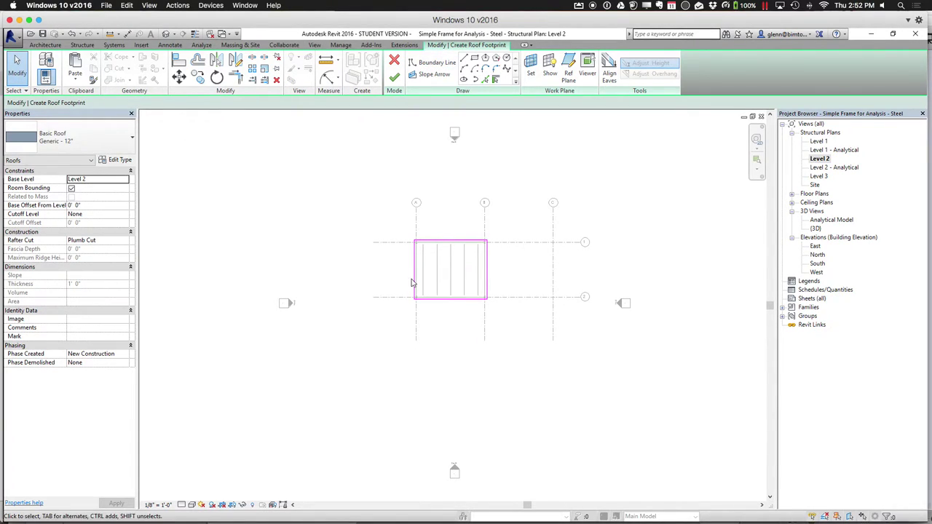
Make the bottom edge define the 30° roof slope and finish the roof
{"action": "left_click", "coordinate": [429, 299]}
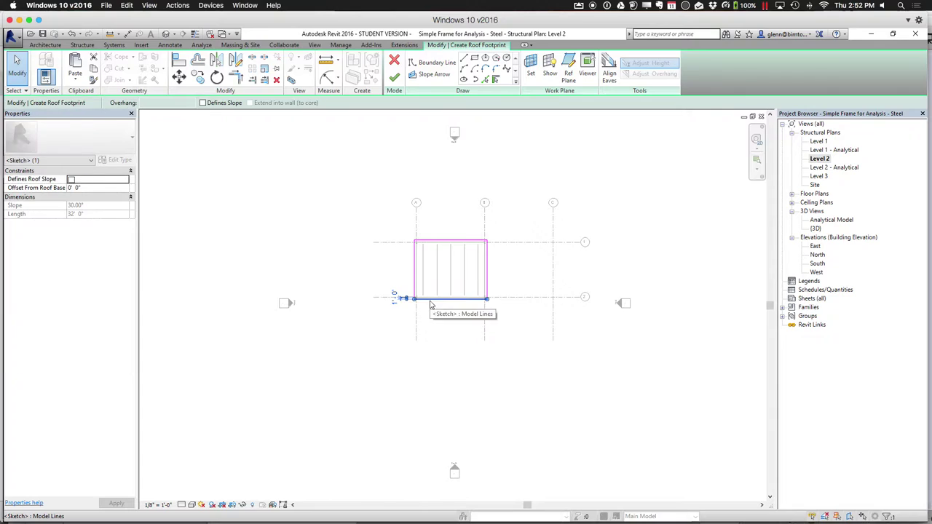
{"action": "left_click", "coordinate": [72, 179]}
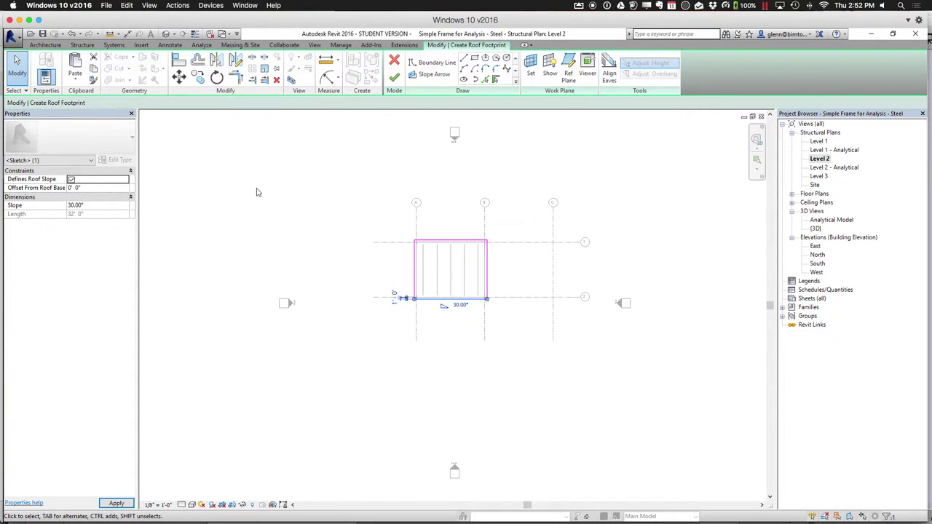
{"action": "left_click", "coordinate": [394, 76]}
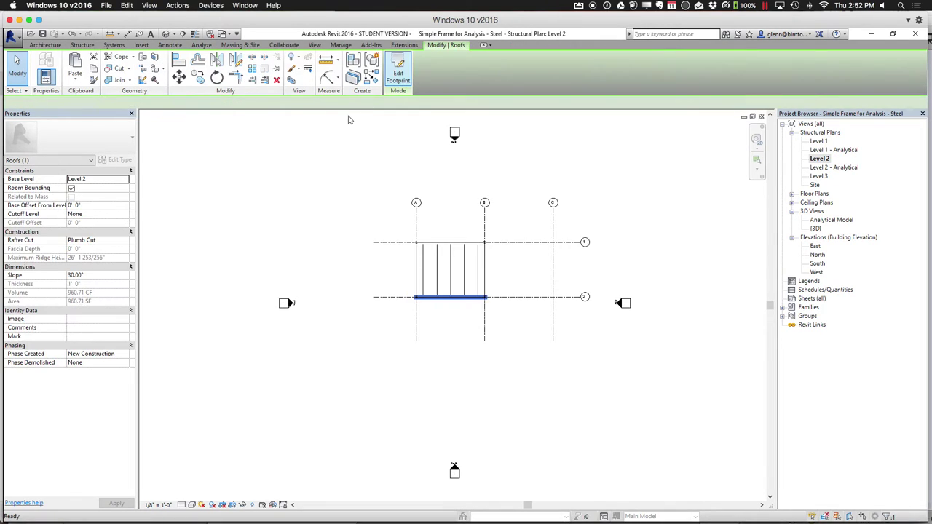
{"action": "left_click", "coordinate": [166, 34]}
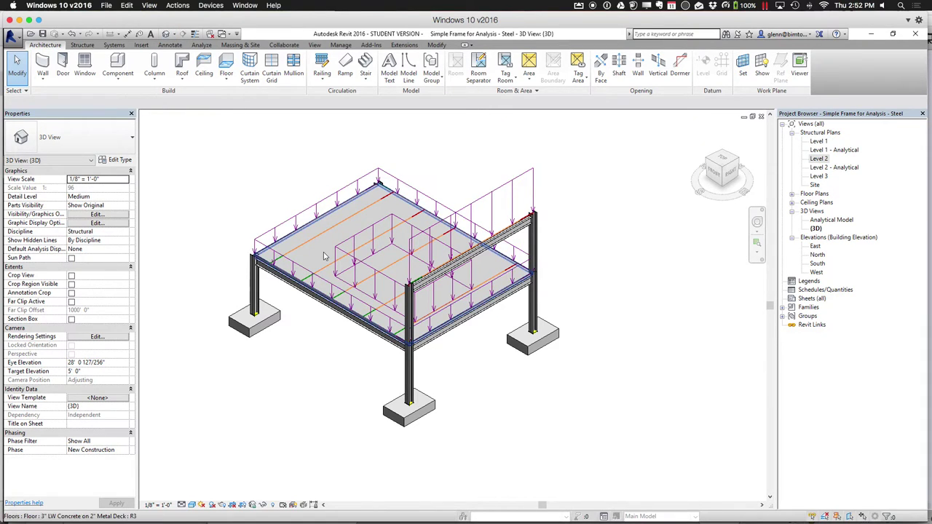
Turn on the Roofs category in Visibility/Graphics and zoom out to the whole building
{"action": "key", "text": "v"}
{"action": "key", "text": "g"}
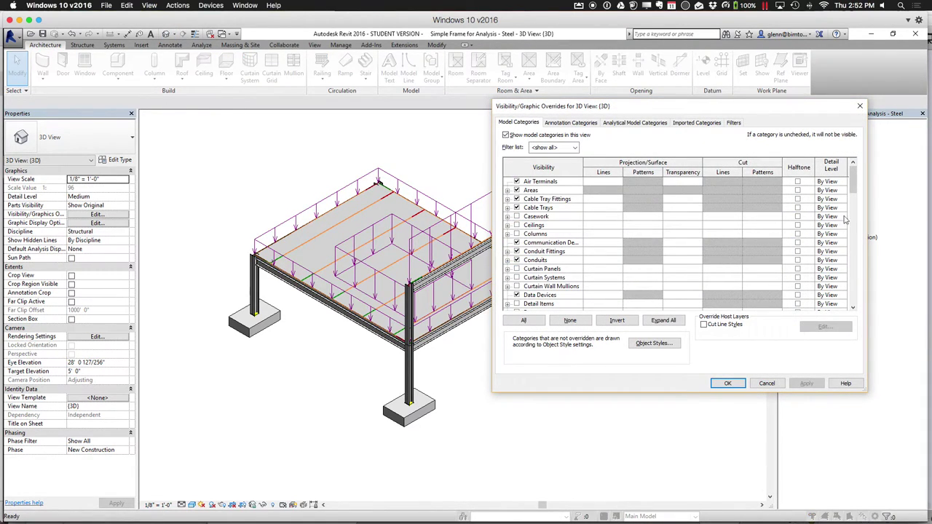
{"action": "left_click_drag", "start_coordinate": [853, 179], "coordinate": [853, 282]}
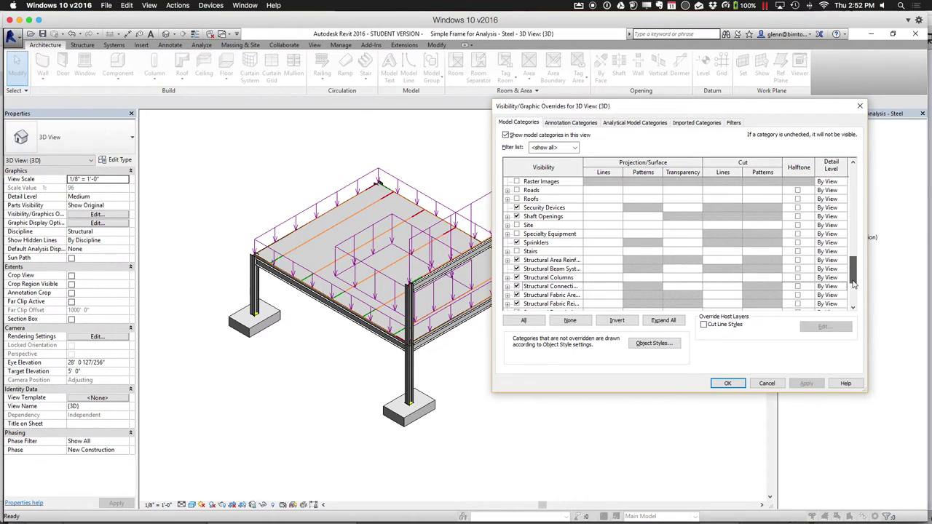
{"action": "left_click", "coordinate": [516, 198]}
{"action": "left_click", "coordinate": [727, 383]}
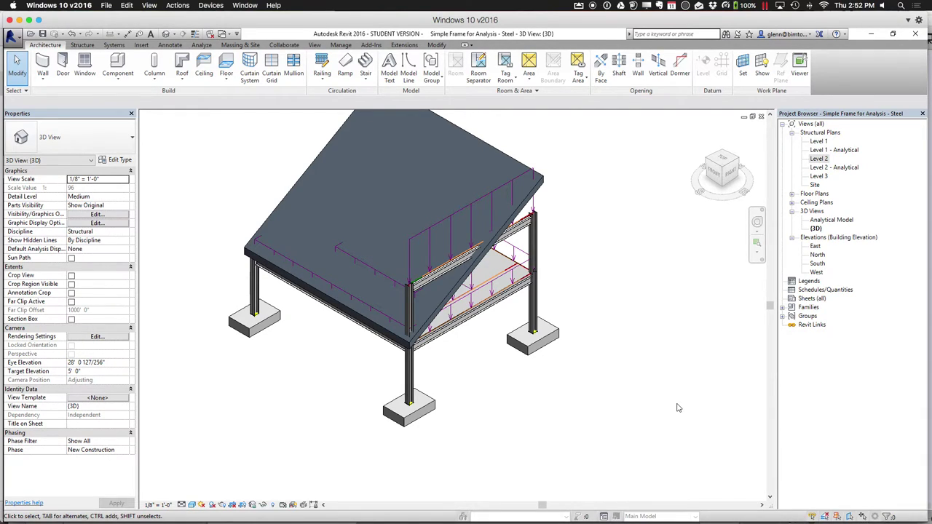
{"action": "key", "text": "z"}
{"action": "key", "text": "o"}
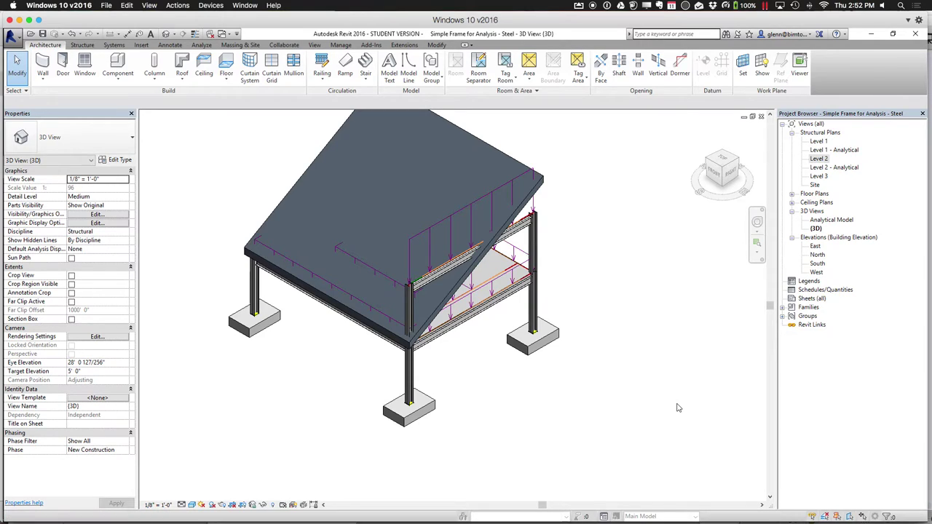
Re-edit the roof footprint, select the whole boundary chain, and finish the 30° roof
{"action": "left_click", "coordinate": [464, 229]}
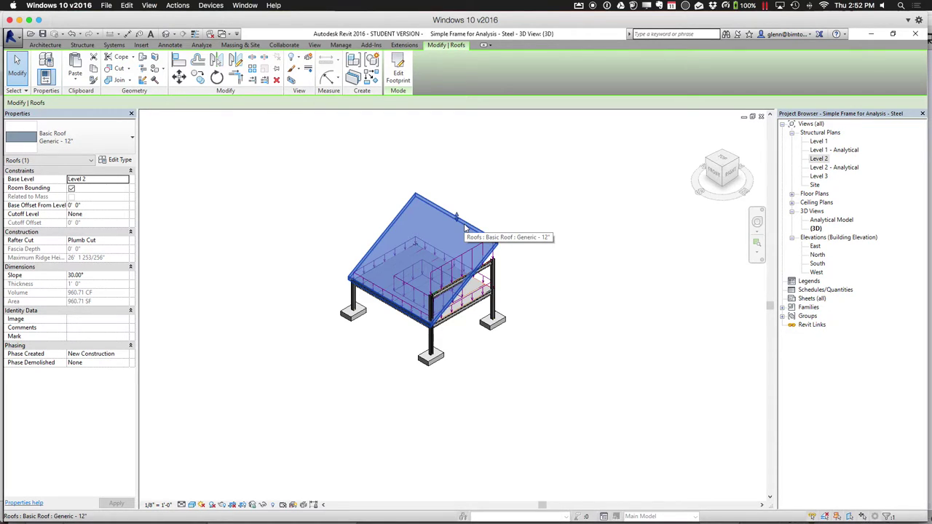
{"action": "left_click", "coordinate": [398, 73]}
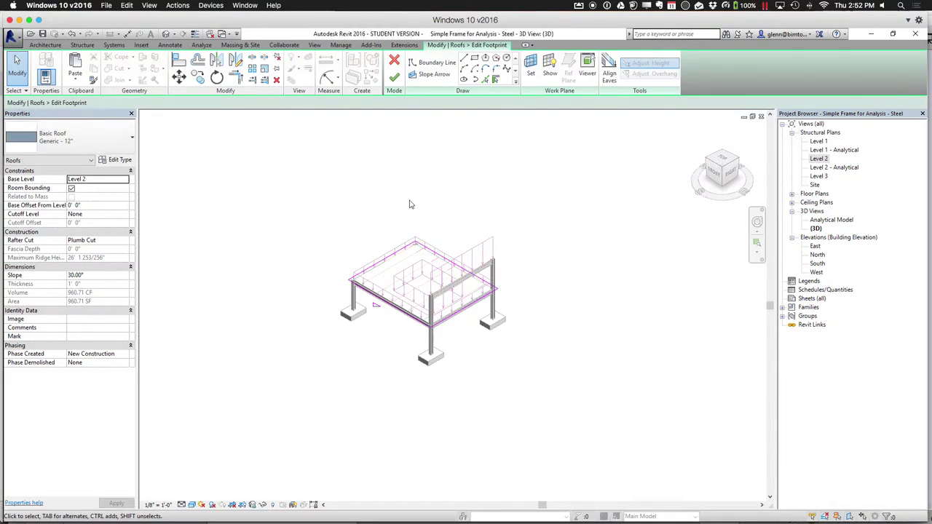
{"action": "key", "text": "Tab"}
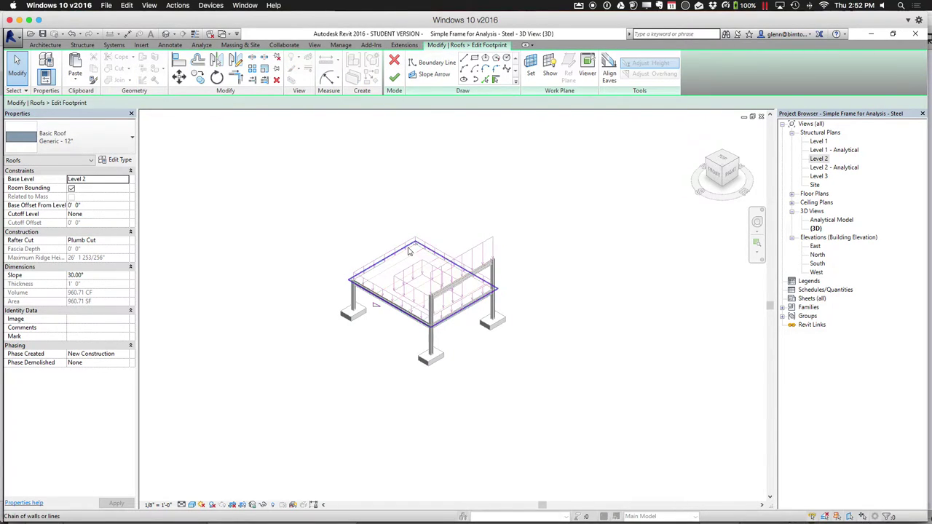
{"action": "left_click", "coordinate": [409, 251]}
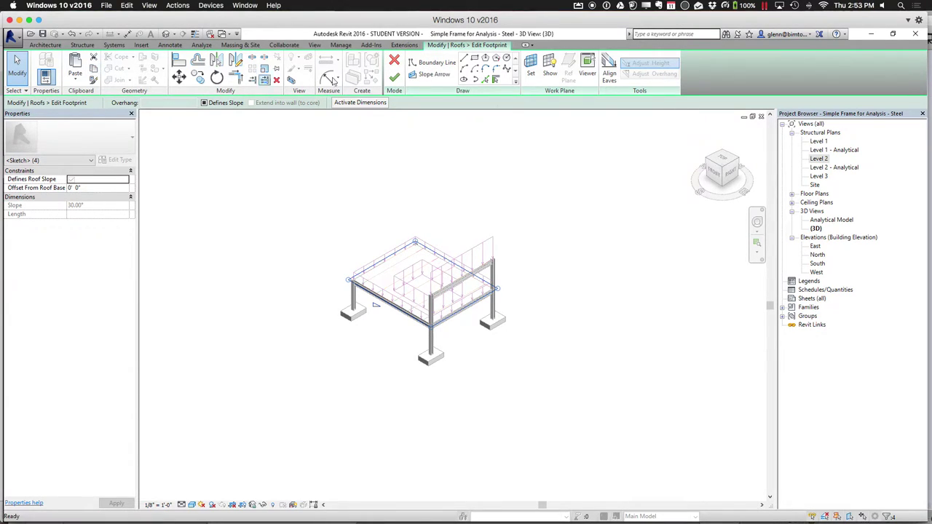
{"action": "left_click", "coordinate": [394, 75]}
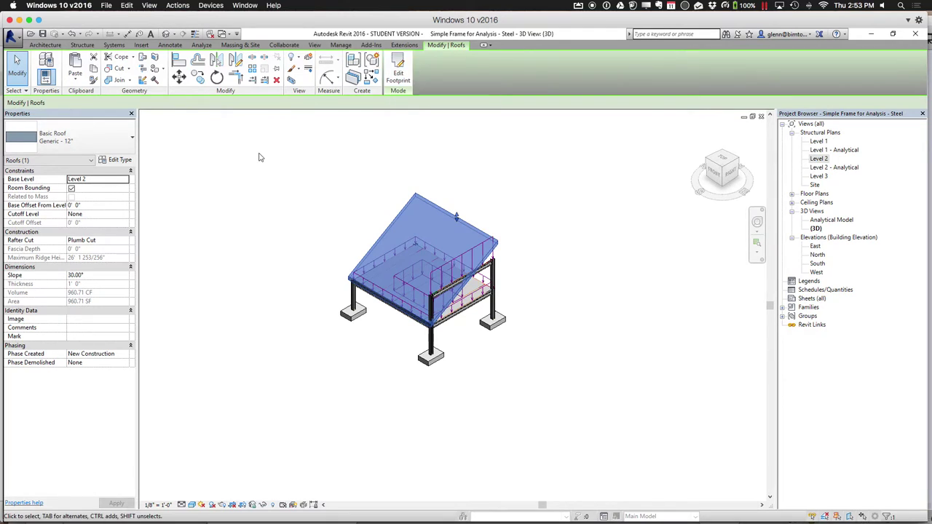
{"action": "left_click", "coordinate": [237, 144]}
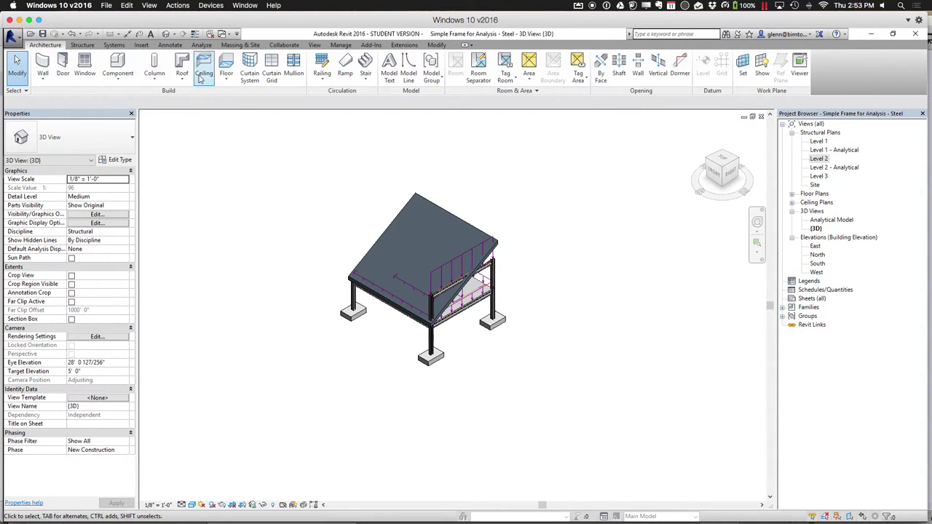
{"action": "left_click", "coordinate": [226, 77]}
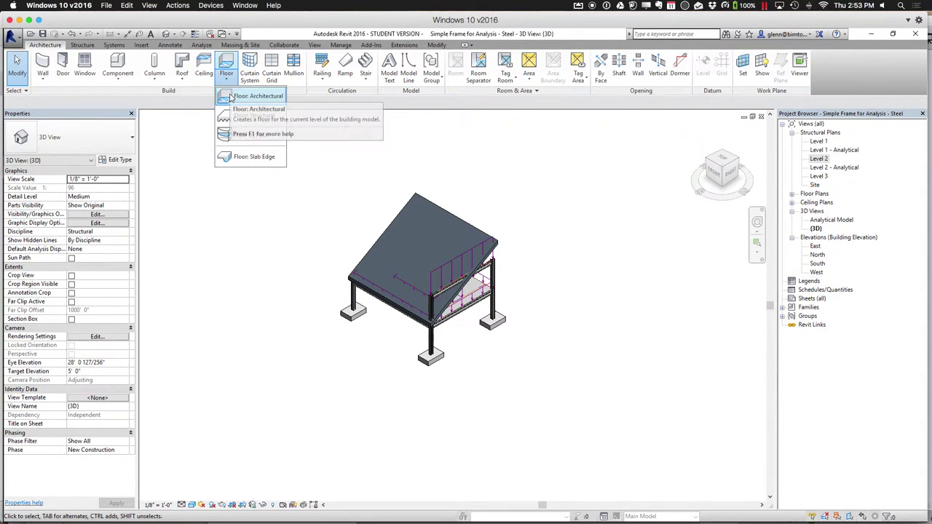
Start an architectural floor on Level 2 and paste the copied boundary aligned to that view
{"action": "left_click", "coordinate": [248, 96]}
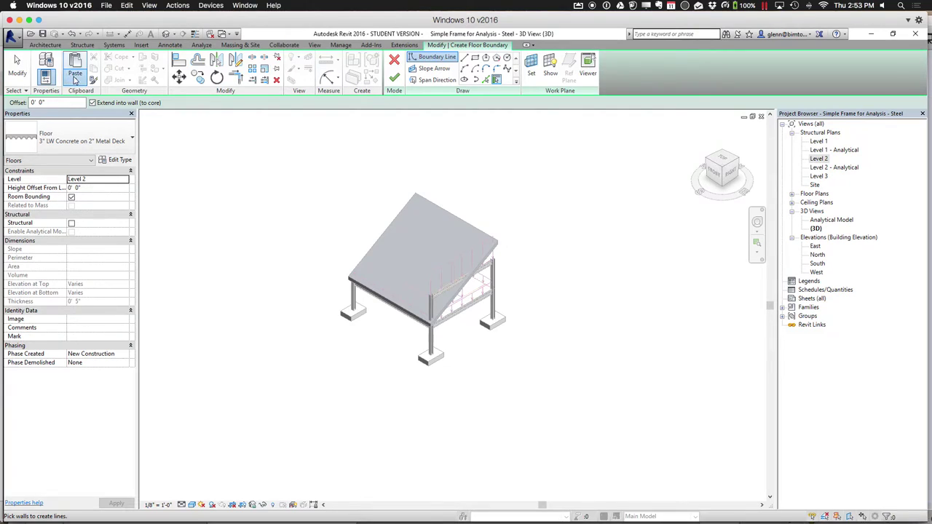
{"action": "left_click", "coordinate": [77, 82]}
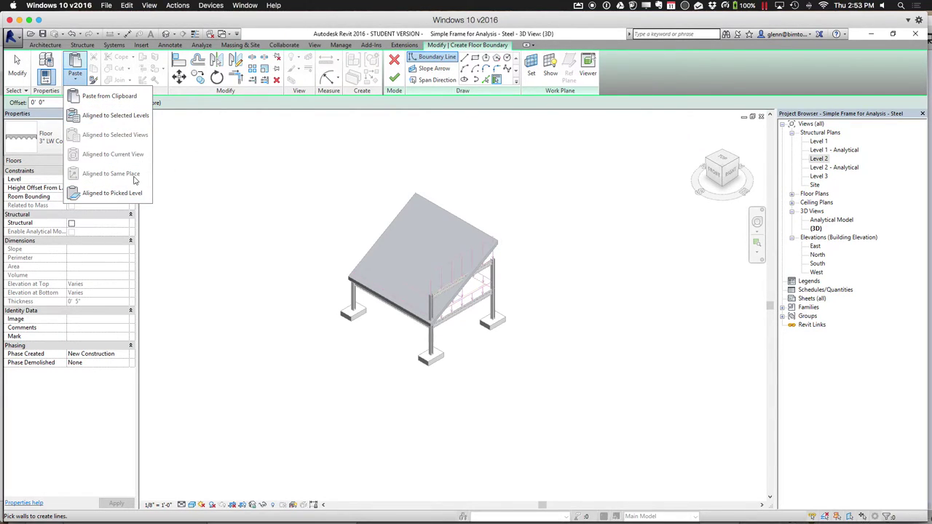
{"action": "left_click", "coordinate": [818, 142]}
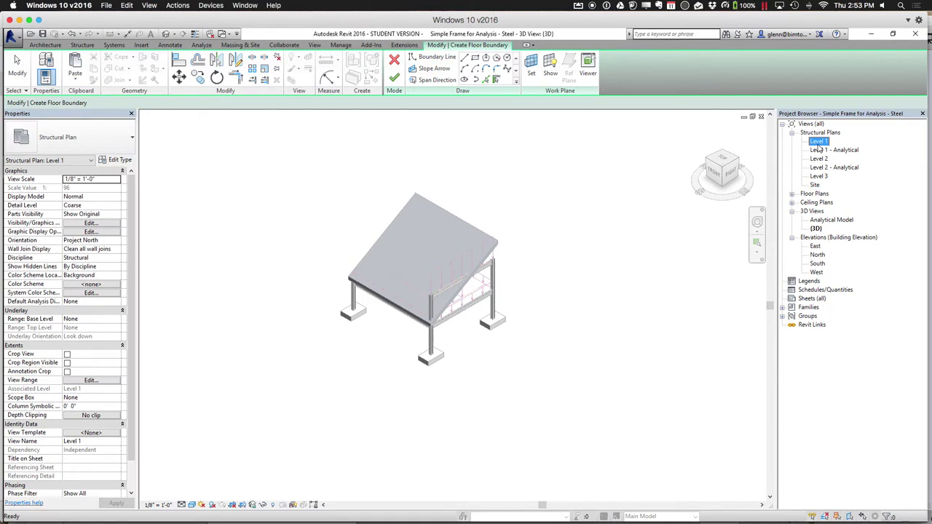
{"action": "double_click", "coordinate": [818, 159]}
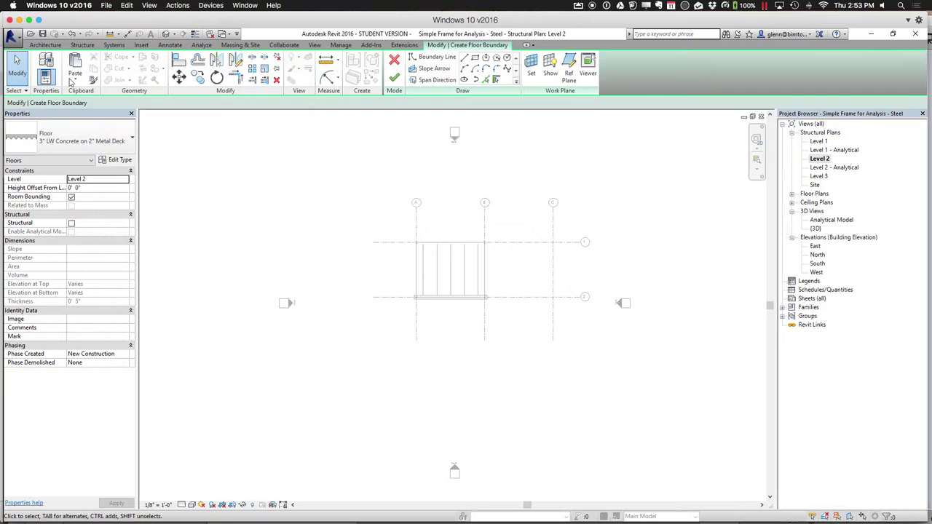
{"action": "left_click", "coordinate": [76, 82]}
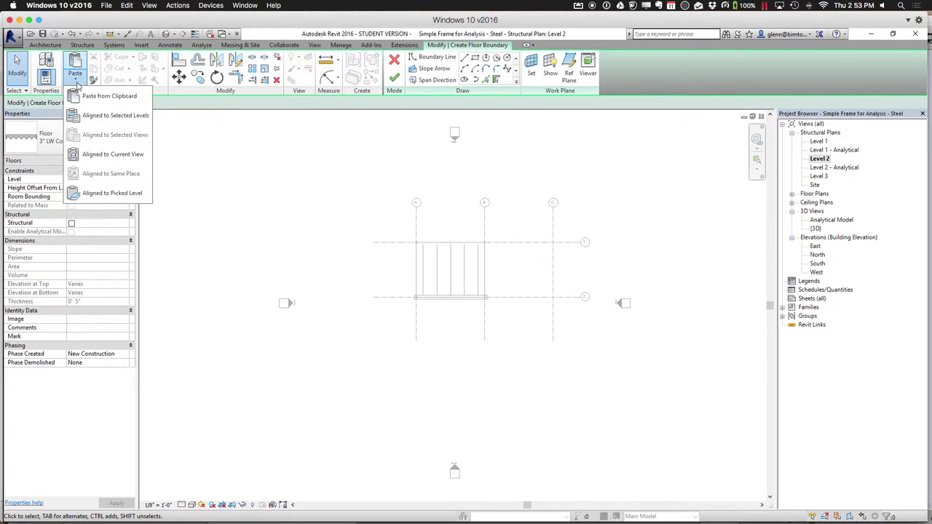
{"action": "left_click", "coordinate": [94, 155]}
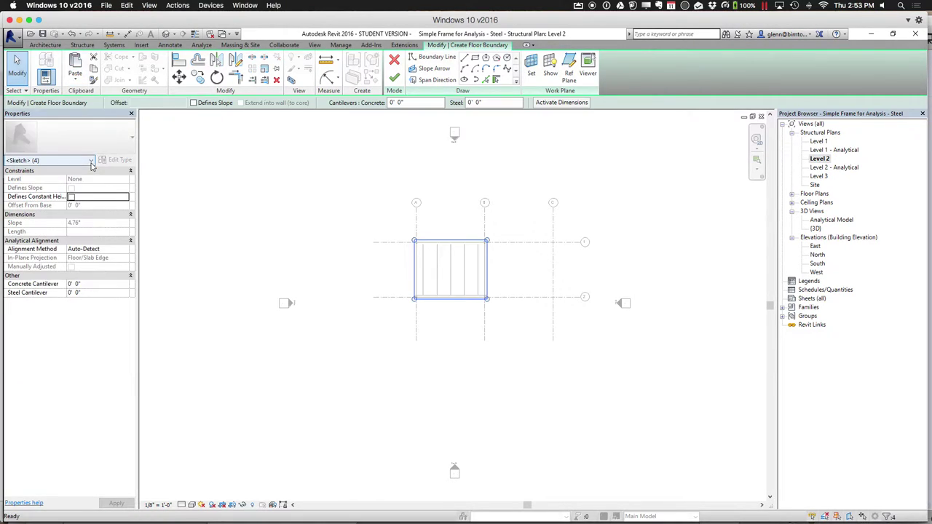
{"action": "key", "text": "Escape"}
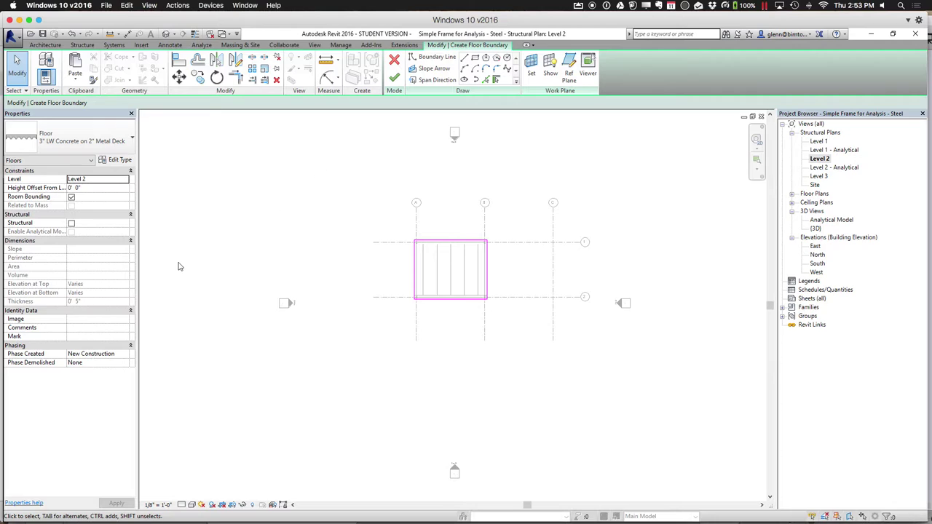
Make the floor structural with the bottom edge defining a 4.76° slope, then finish and view in 3D
{"action": "left_click", "coordinate": [72, 224]}
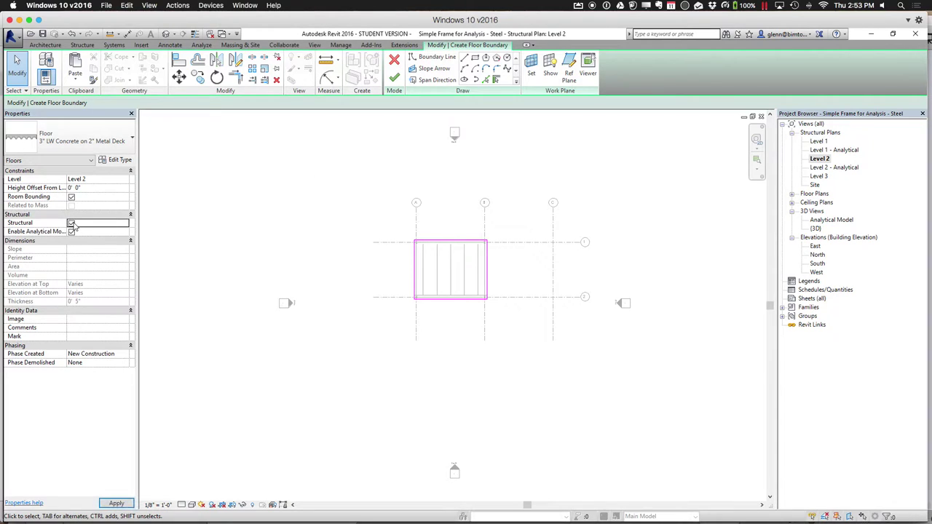
{"action": "left_click", "coordinate": [448, 300]}
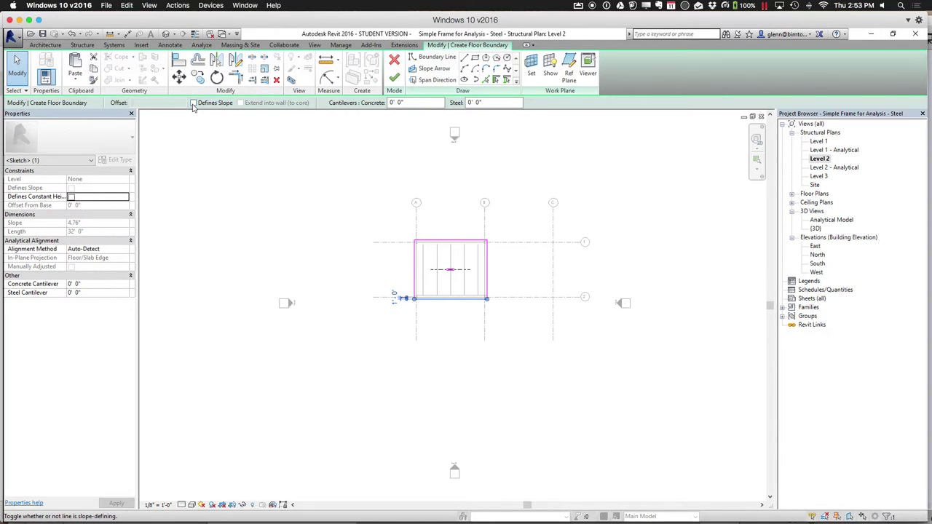
{"action": "left_click", "coordinate": [193, 104]}
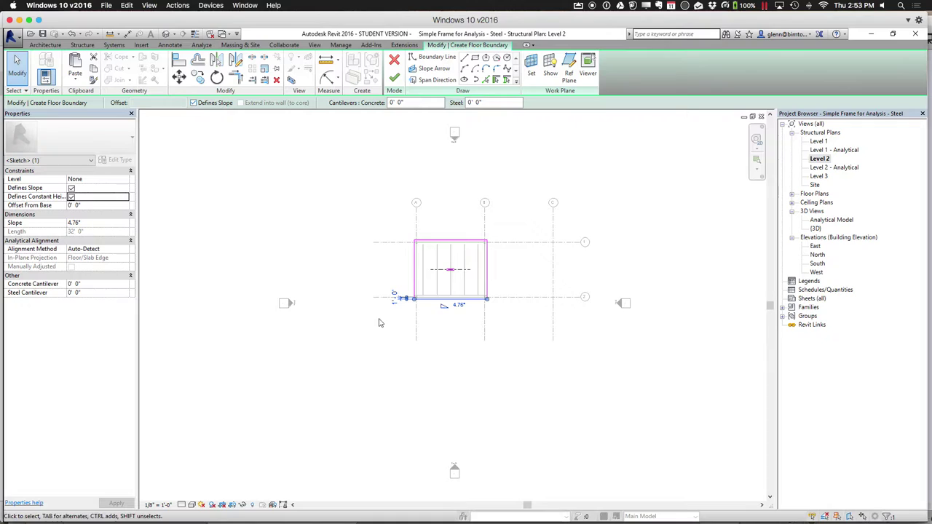
{"action": "left_click", "coordinate": [457, 309]}
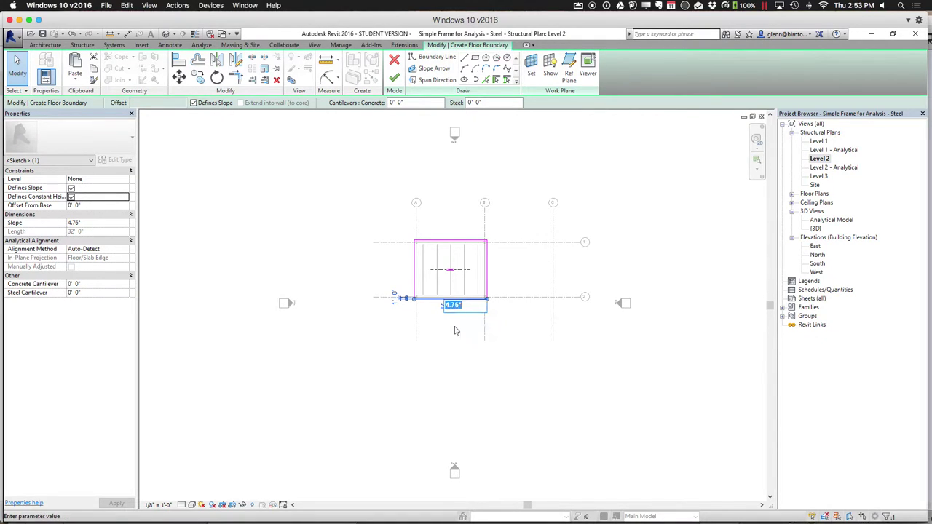
{"action": "left_click", "coordinate": [456, 360]}
{"action": "left_click", "coordinate": [394, 78]}
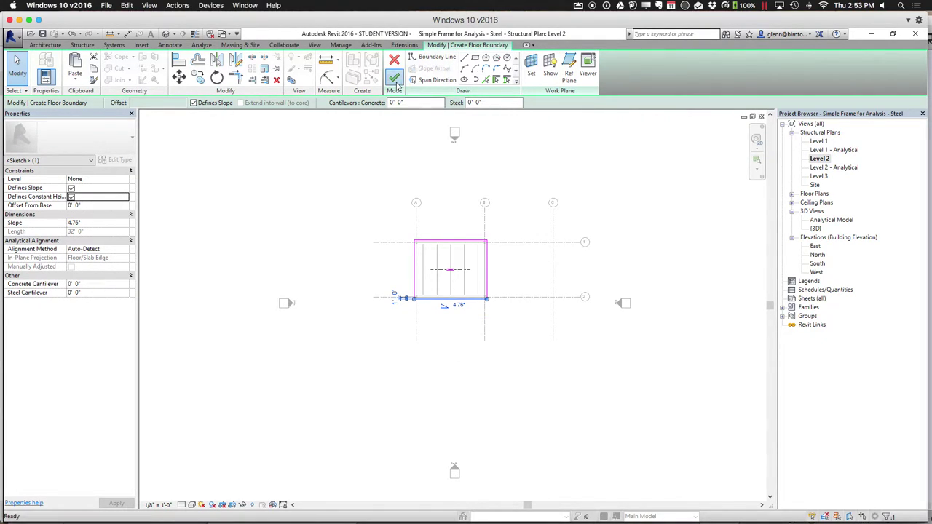
{"action": "left_click", "coordinate": [210, 35]}
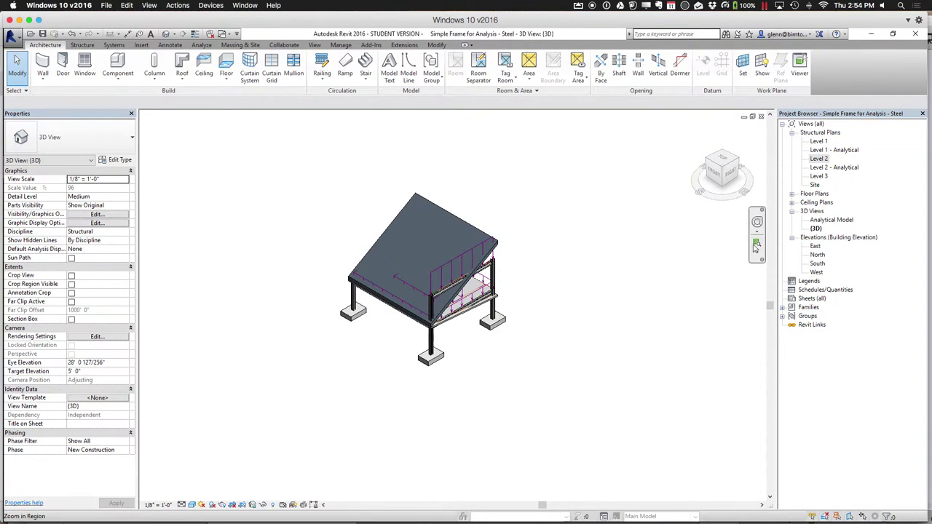
{"action": "left_click", "coordinate": [757, 243]}
Change the new floor's slope to -30°
{"action": "left_click_drag", "start_coordinate": [359, 180], "coordinate": [509, 286]}
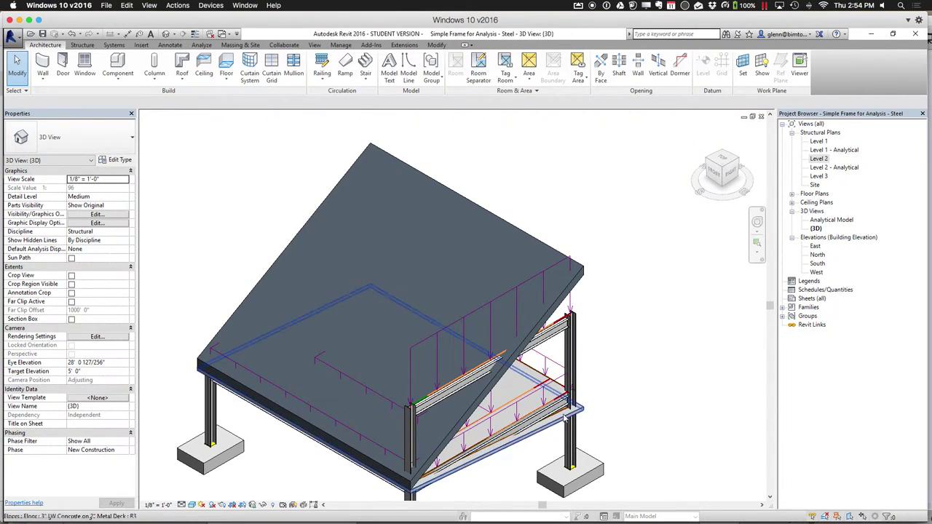
{"action": "left_click", "coordinate": [565, 421]}
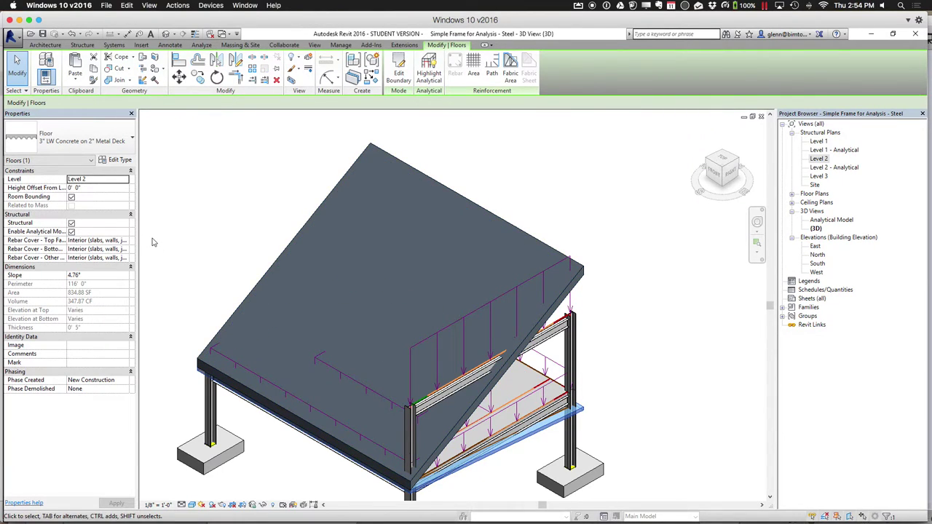
{"action": "left_click", "coordinate": [107, 276]}
{"action": "type", "text": "-30"}
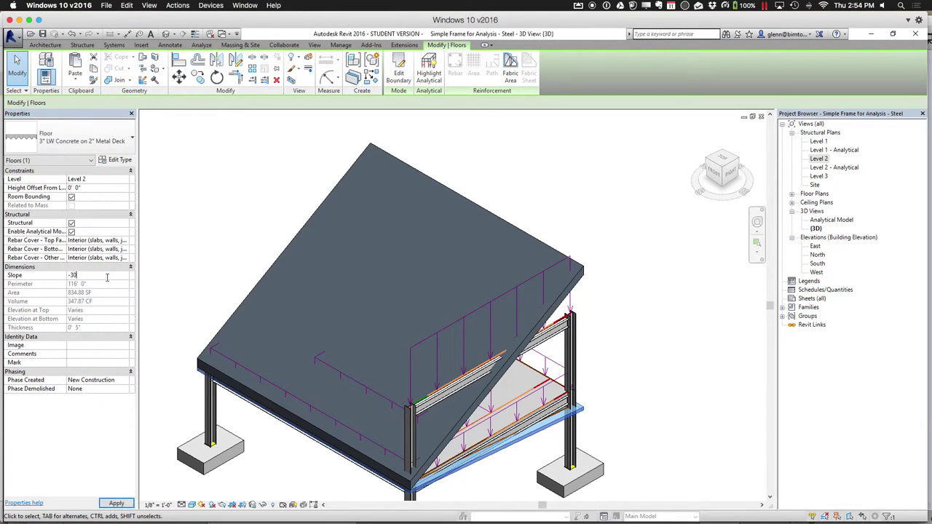
{"action": "key", "text": "Return"}
{"action": "left_click", "coordinate": [597, 292]}
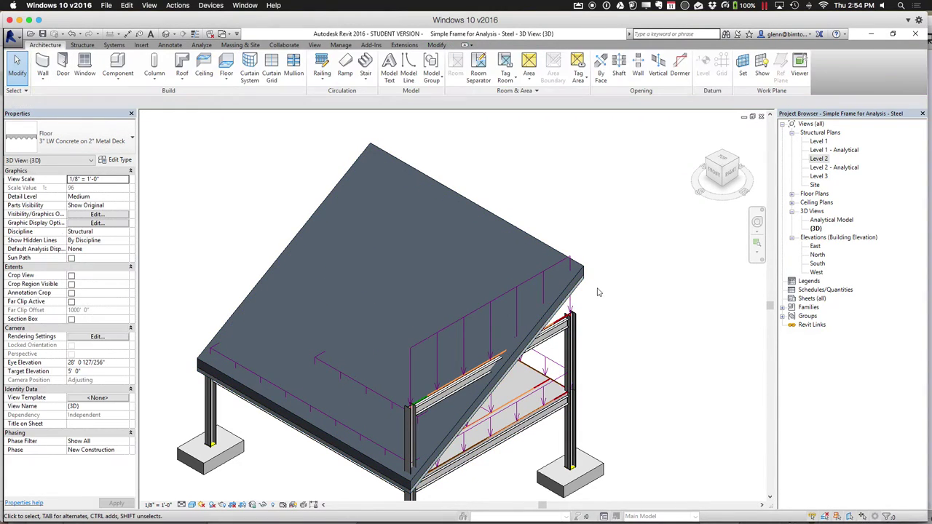
Delete the sloped Level 2 floor
{"action": "left_click", "coordinate": [584, 274]}
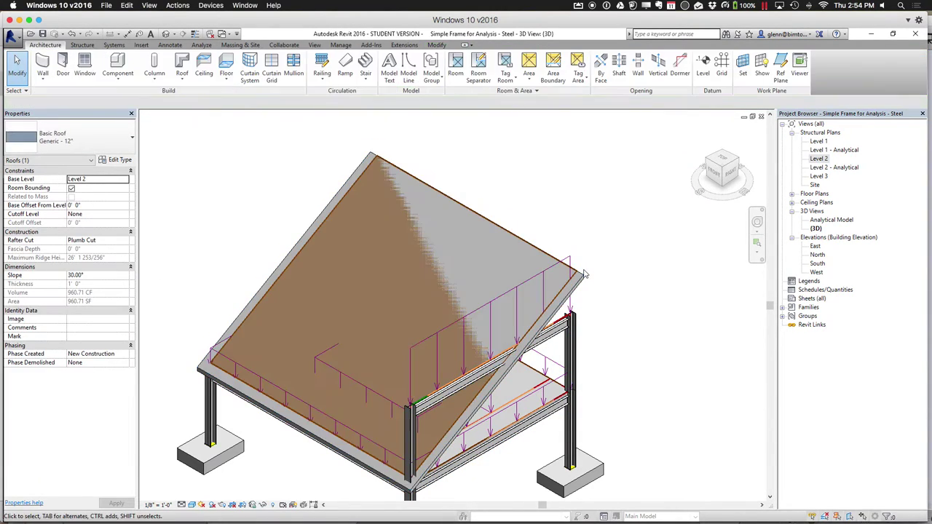
{"action": "key", "text": "Escape"}
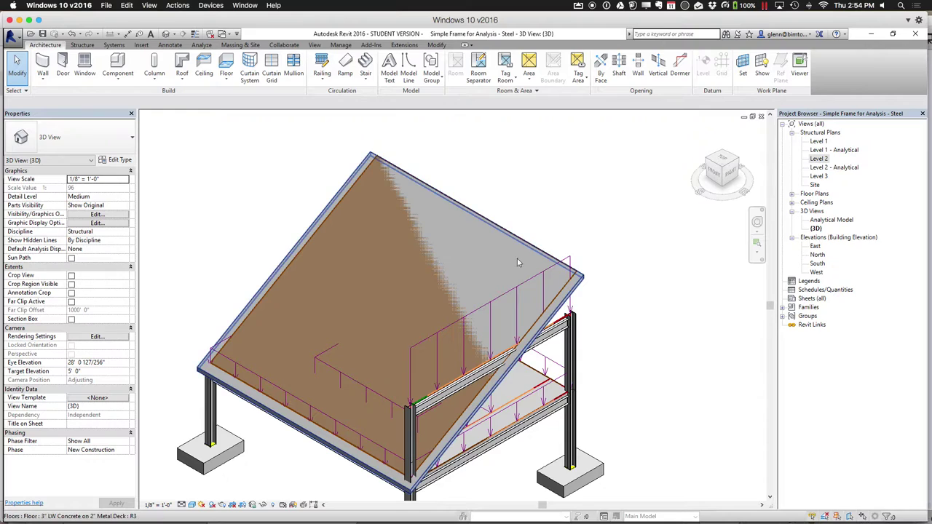
{"action": "left_click", "coordinate": [512, 238]}
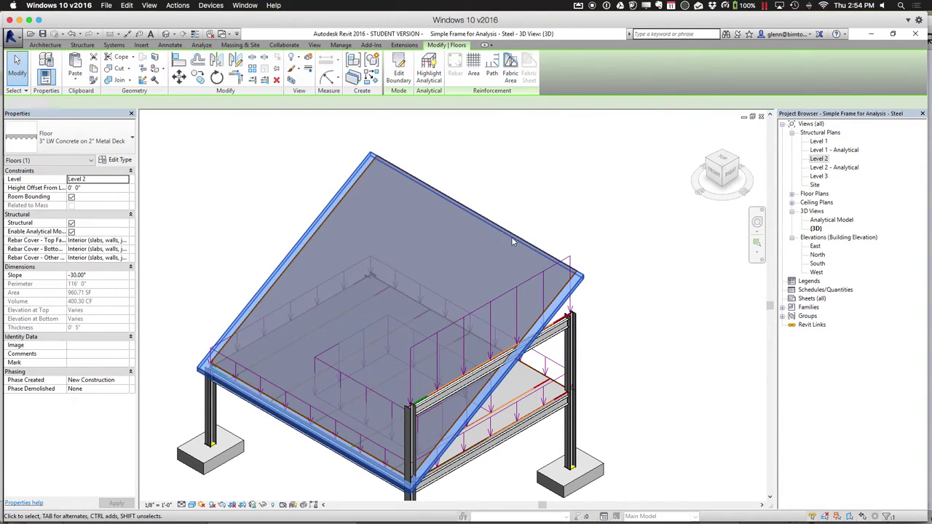
{"action": "key", "text": "Delete"}
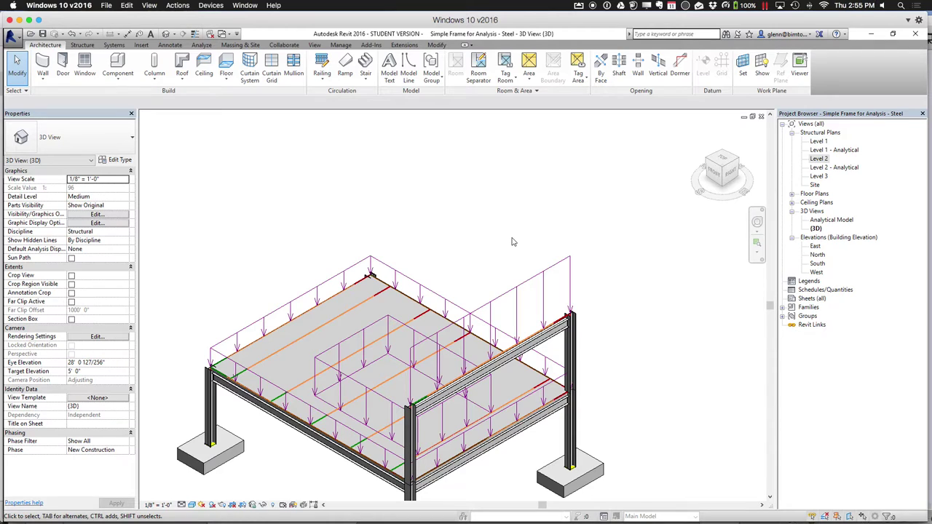
Delete Line Load 1, the upper beam, the upper corner column and the front column above Level 2
{"action": "left_click", "coordinate": [548, 278]}
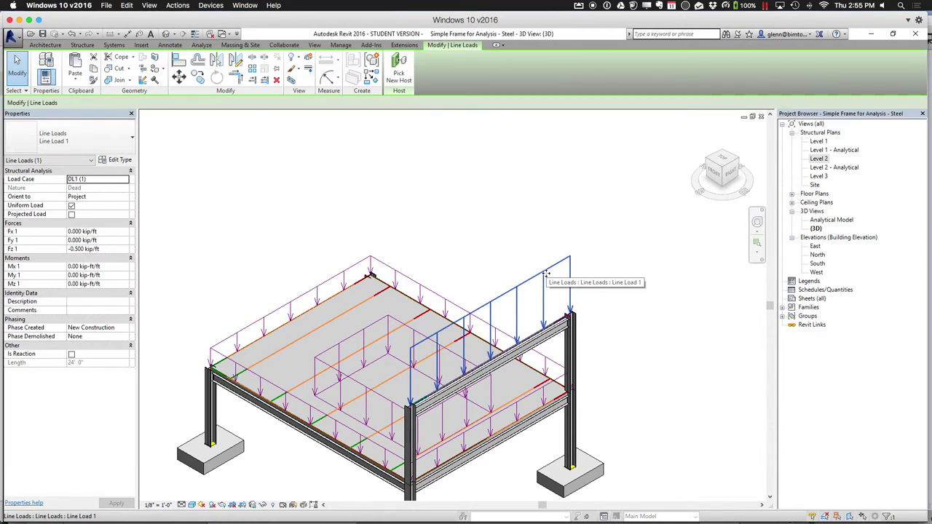
{"action": "key", "text": "Delete"}
{"action": "left_click", "coordinate": [553, 337]}
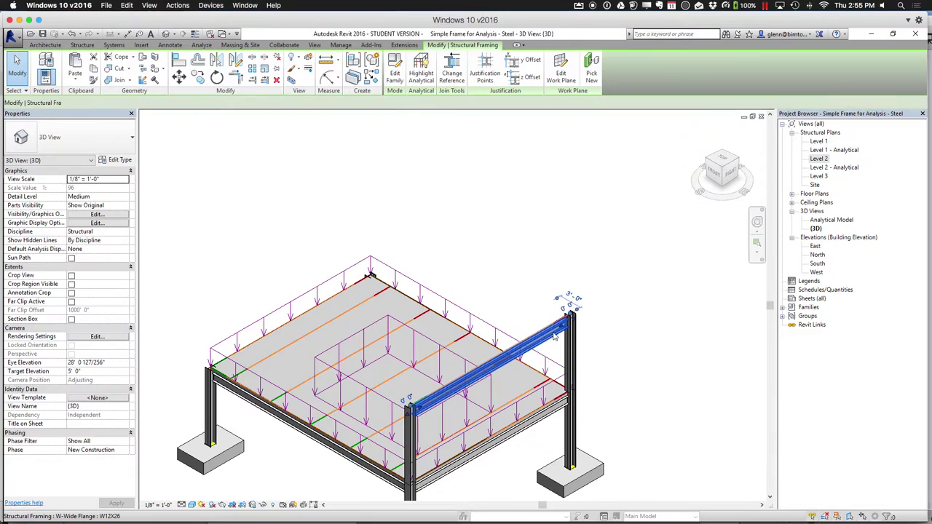
{"action": "key", "text": "Delete"}
{"action": "left_click", "coordinate": [569, 342]}
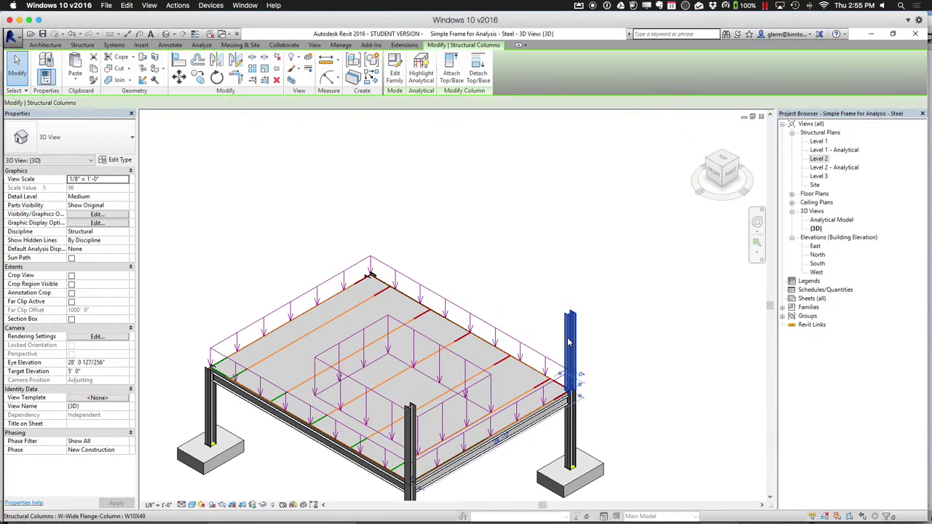
{"action": "key", "text": "Delete"}
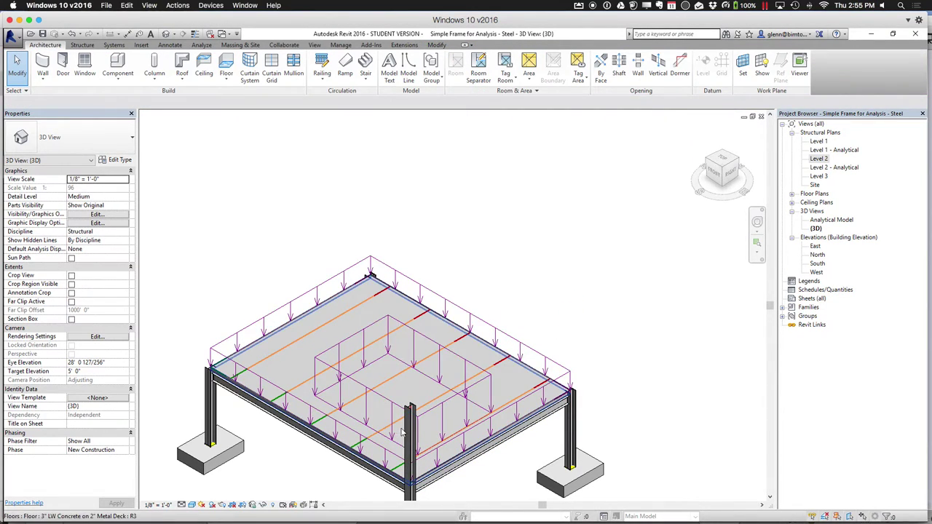
{"action": "left_click", "coordinate": [409, 432]}
{"action": "key", "text": "Delete"}
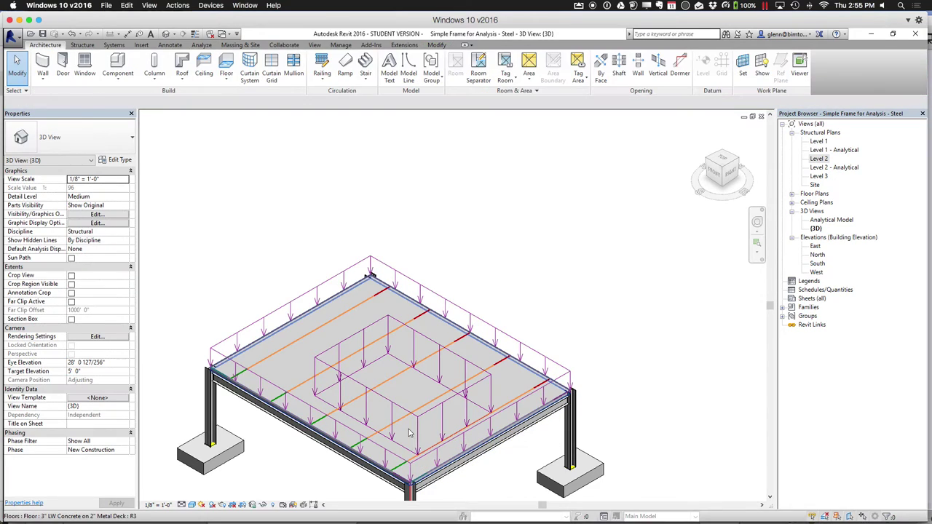
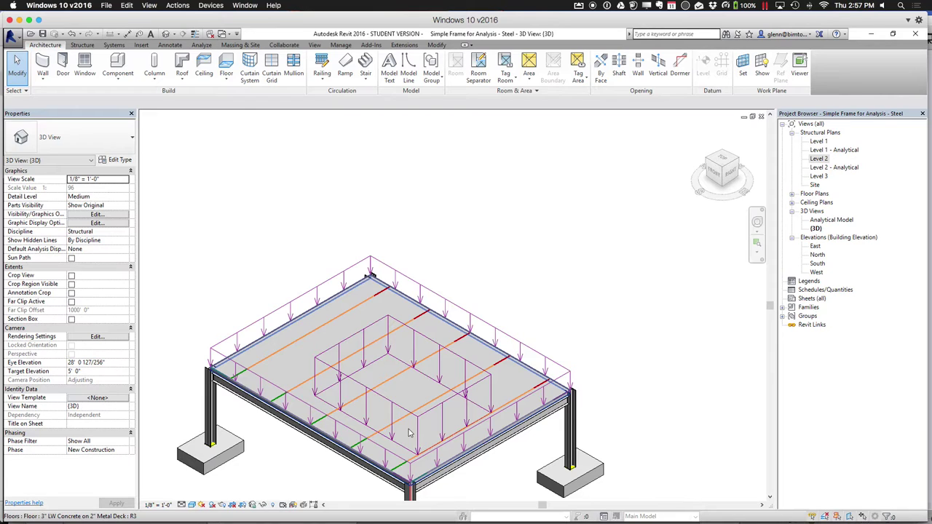
Delete the inner area load and open the Analytical Model 3D view
{"action": "left_click", "coordinate": [379, 326]}
{"action": "key", "text": "Delete"}
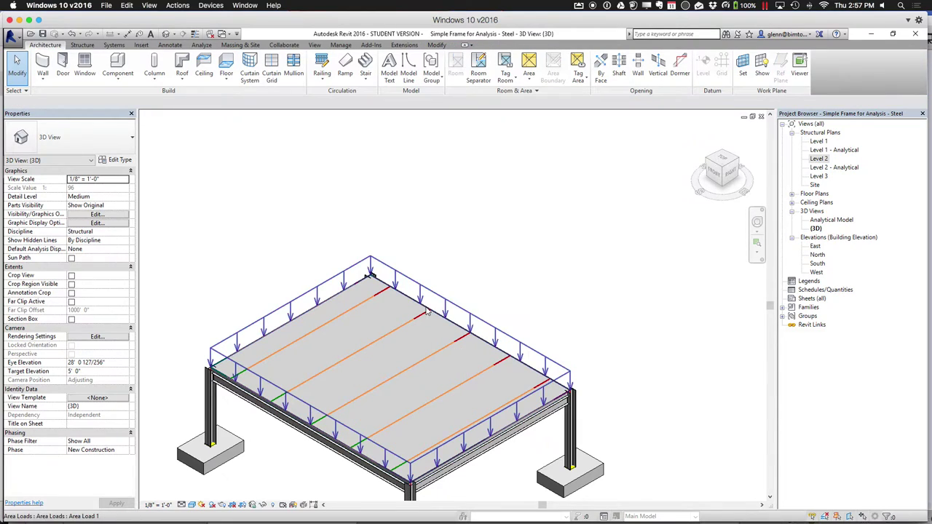
{"action": "left_click", "coordinate": [814, 229]}
{"action": "double_click", "coordinate": [826, 221]}
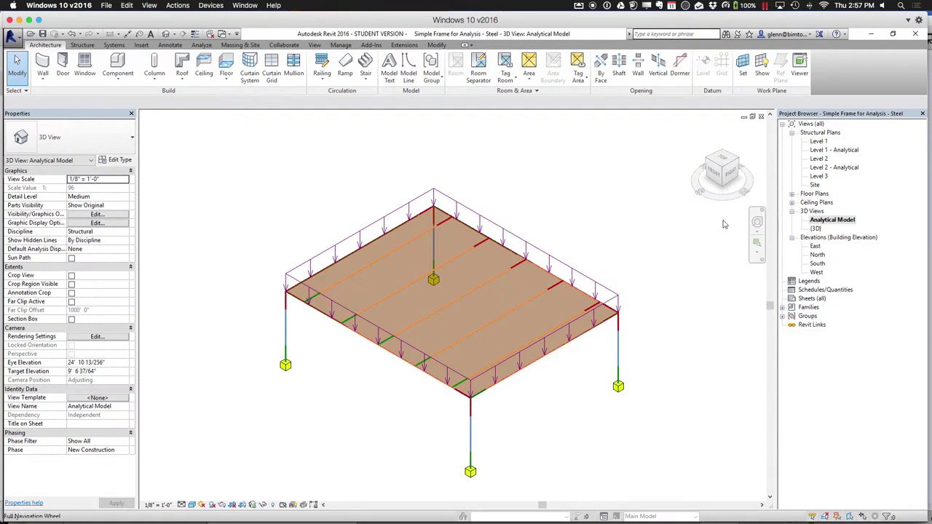
Assign load case LL1 to the floor's area load
{"action": "left_click", "coordinate": [527, 244]}
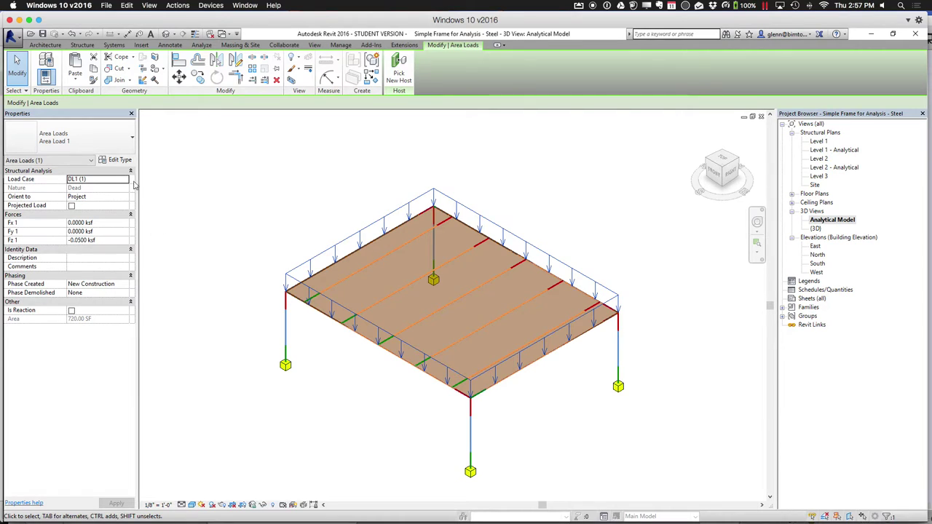
{"action": "left_click", "coordinate": [125, 179]}
{"action": "left_click", "coordinate": [104, 195]}
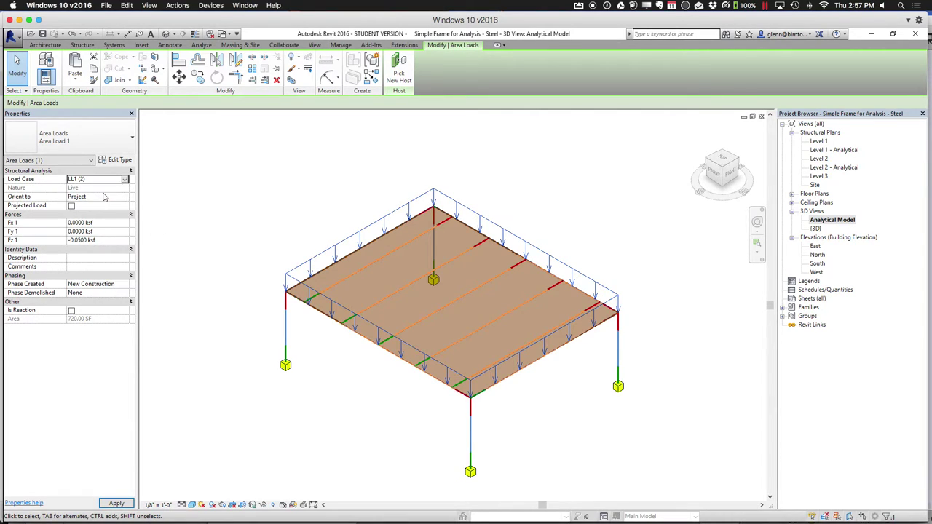
{"action": "left_click", "coordinate": [248, 198]}
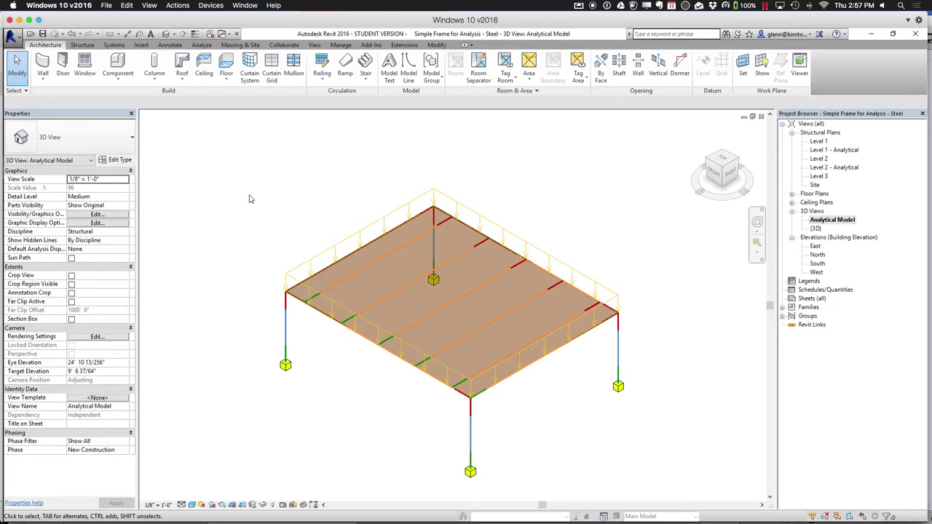
Run the Supports check from the Analyze tab, confirming no unsupported elements
{"action": "left_click", "coordinate": [202, 45]}
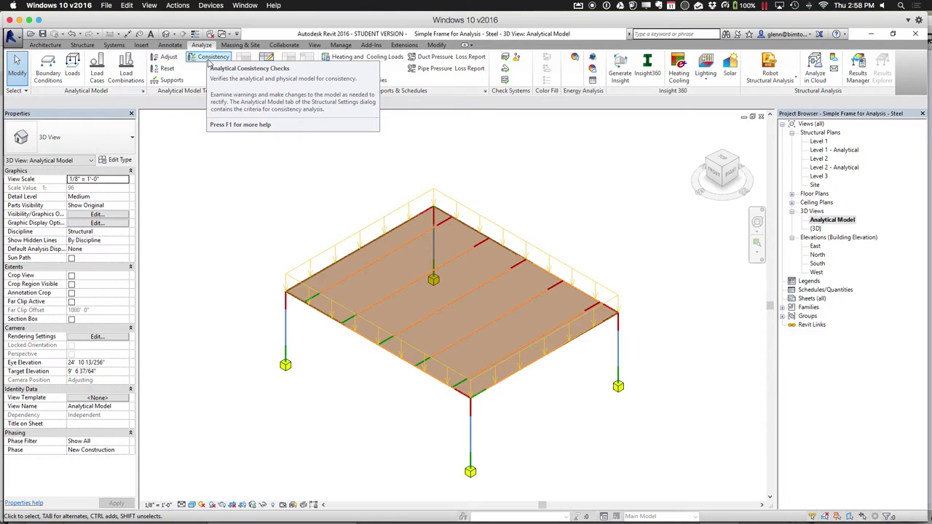
{"action": "left_click", "coordinate": [169, 80]}
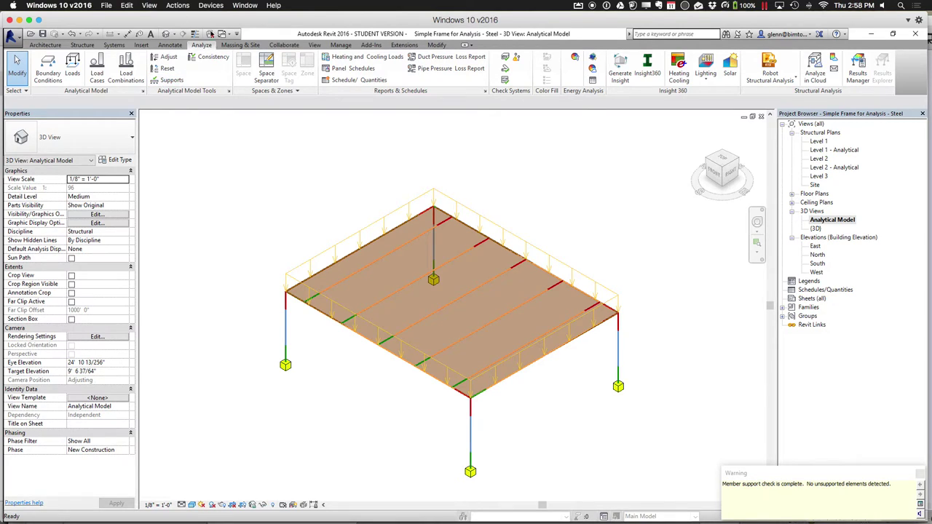
Run the analytical/physical Consistency check to completion, then bring up Windows notifications
{"action": "left_click", "coordinate": [212, 58]}
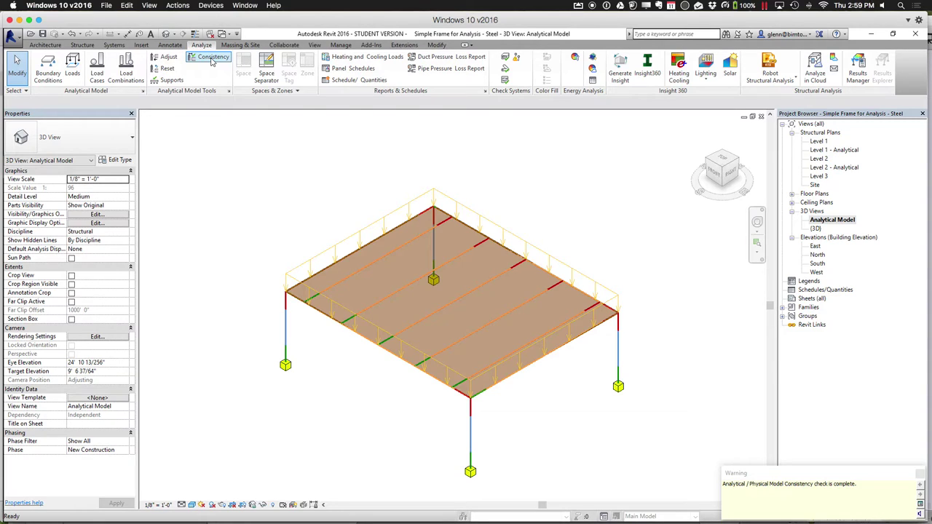
{"action": "key", "text": "super+a"}
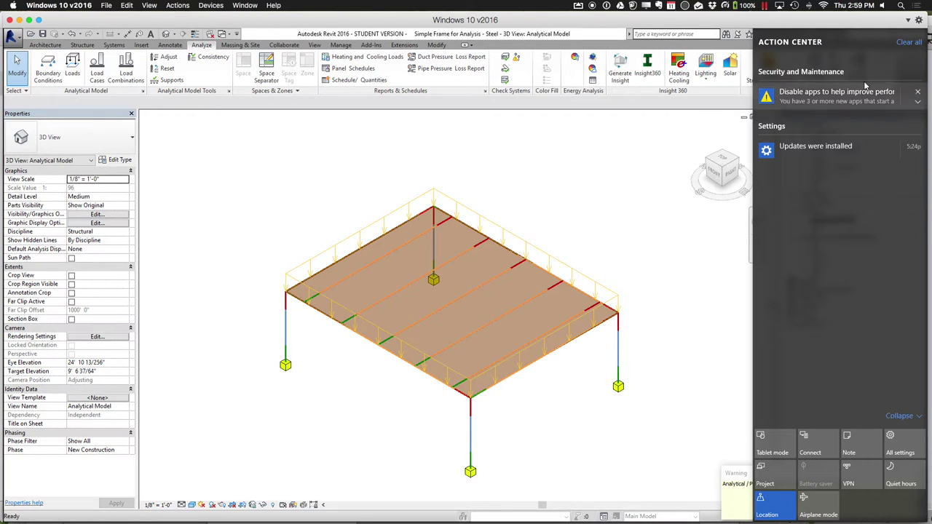
Clear all Windows notifications, launch Robot, and choose to activate its licence
{"action": "left_click", "coordinate": [908, 42]}
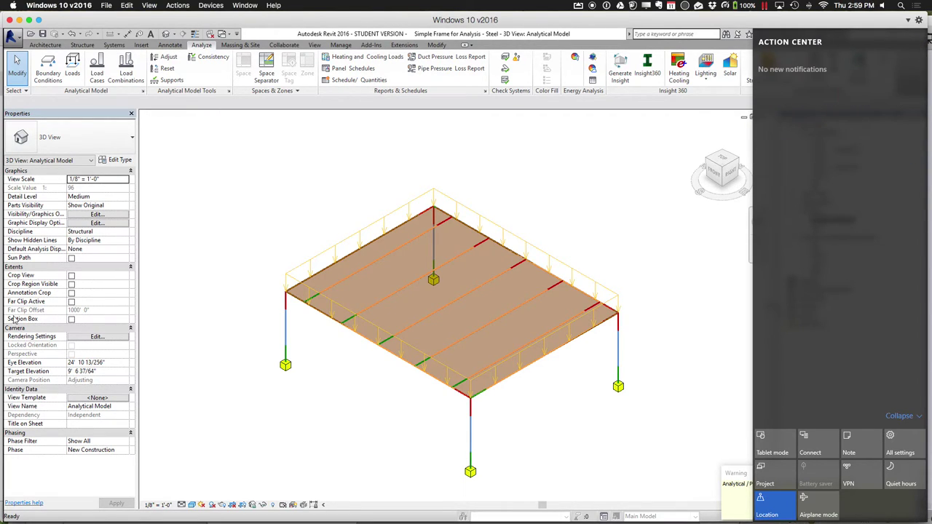
{"action": "mouse_move", "coordinate": [2, 279]}
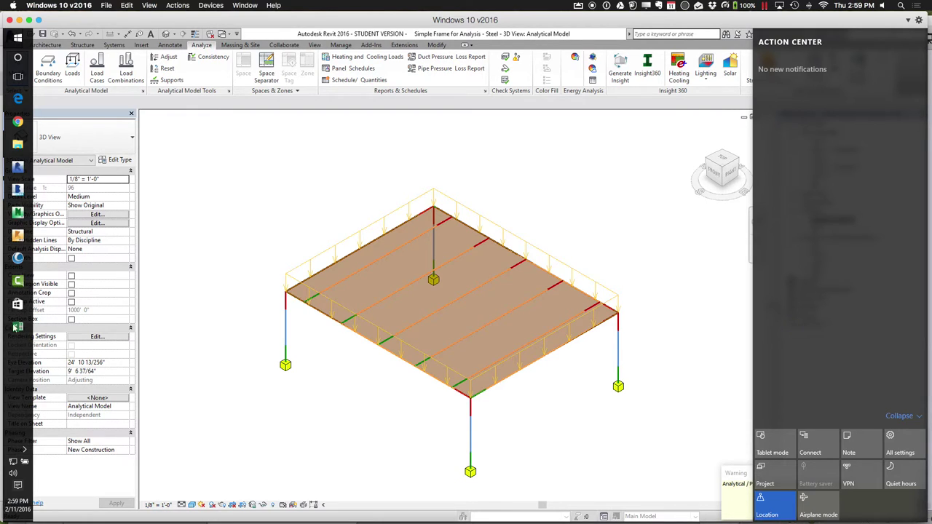
{"action": "left_click", "coordinate": [18, 236]}
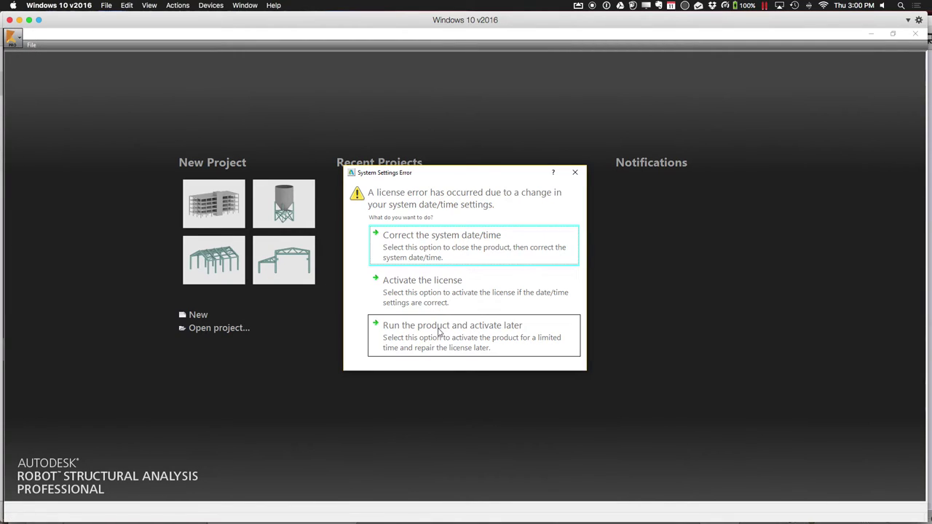
{"action": "left_click", "coordinate": [436, 295]}
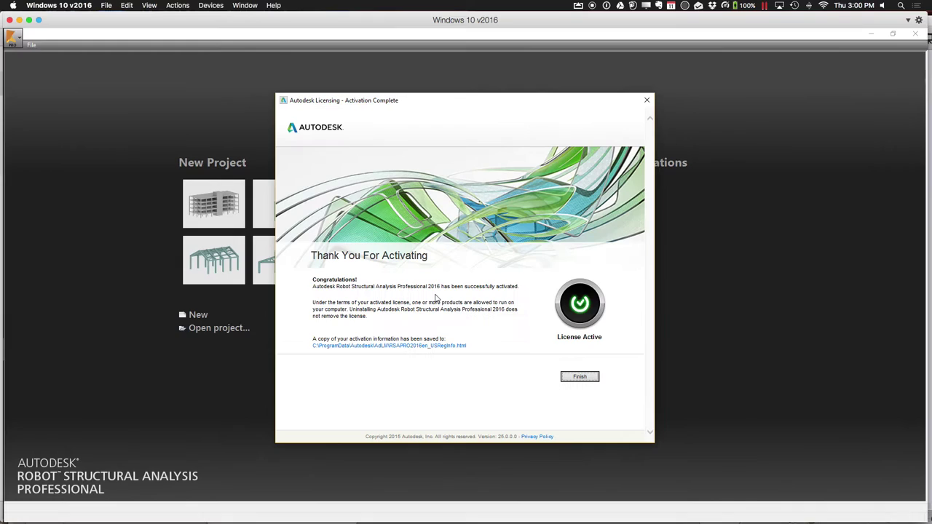
Finish Robot's licence activation, minimize Robot, and dismiss Revit's consistency warning
{"action": "left_click", "coordinate": [578, 376]}
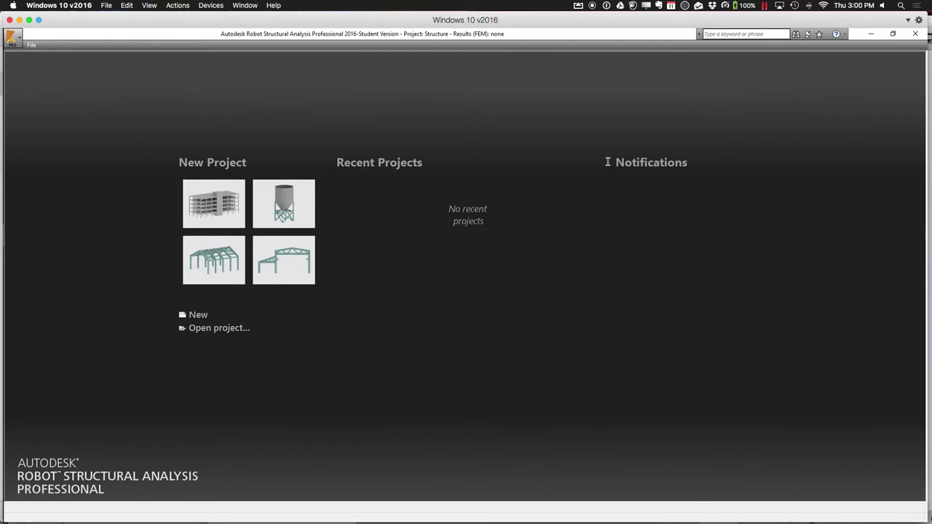
{"action": "left_click", "coordinate": [20, 20]}
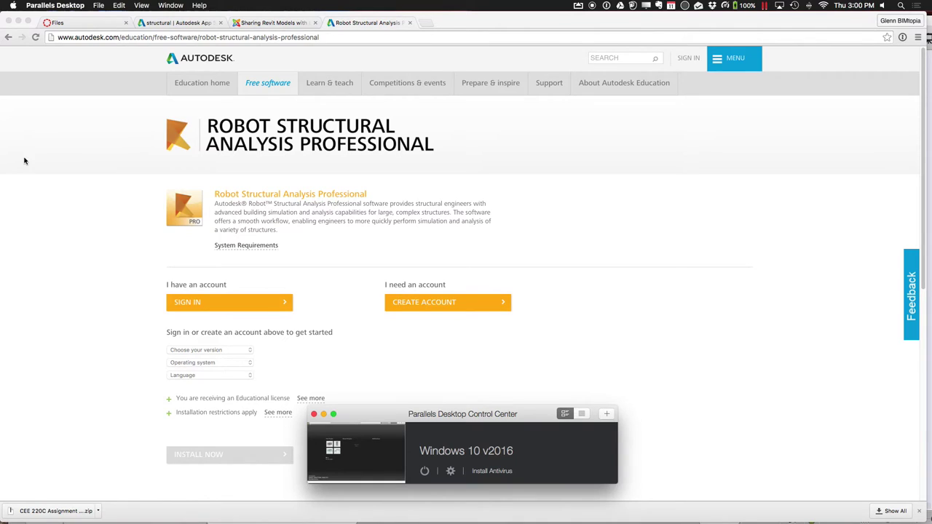
{"action": "mouse_move", "coordinate": [317, 520]}
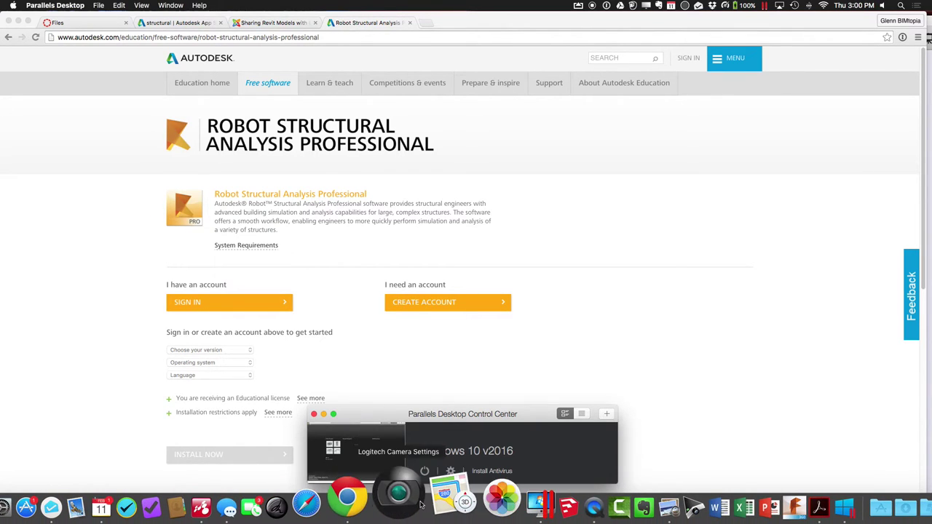
{"action": "left_click", "coordinate": [487, 498]}
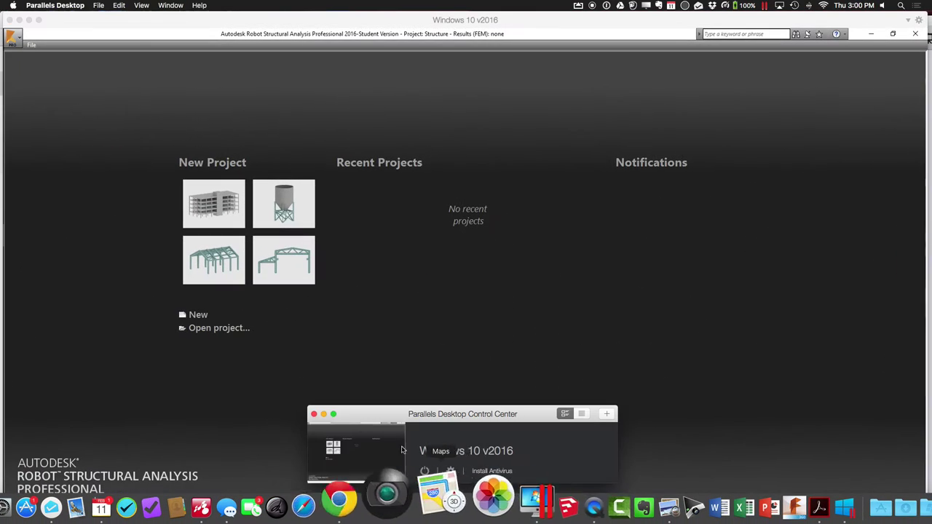
{"action": "left_click", "coordinate": [870, 34]}
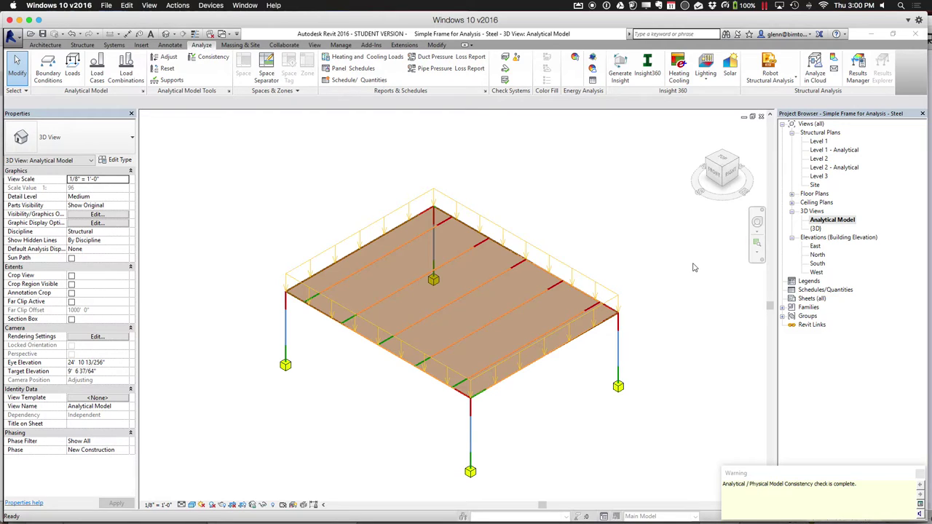
{"action": "left_click", "coordinate": [919, 474]}
Send the model to Robot by direct integration, with DL1 as the self-weight case
{"action": "key", "text": "super+a"}
{"action": "key", "text": "Escape"}
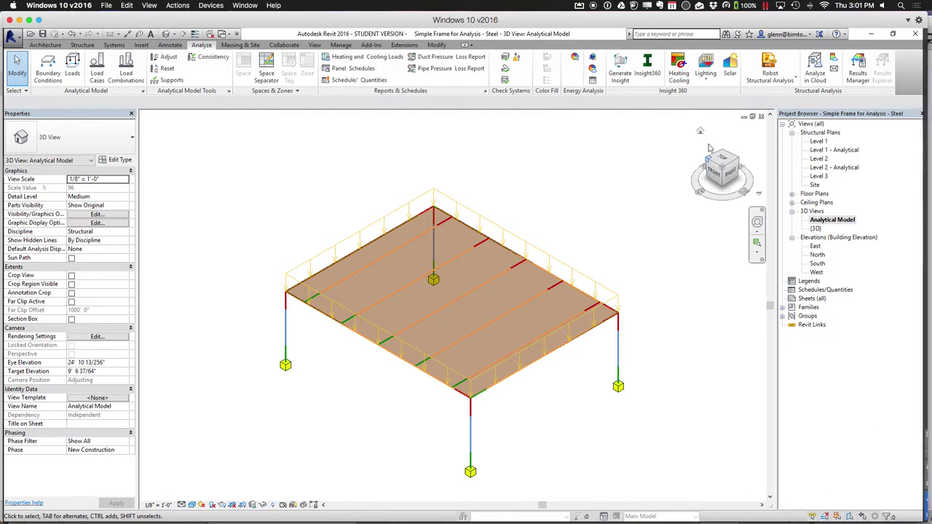
{"action": "left_click", "coordinate": [771, 83]}
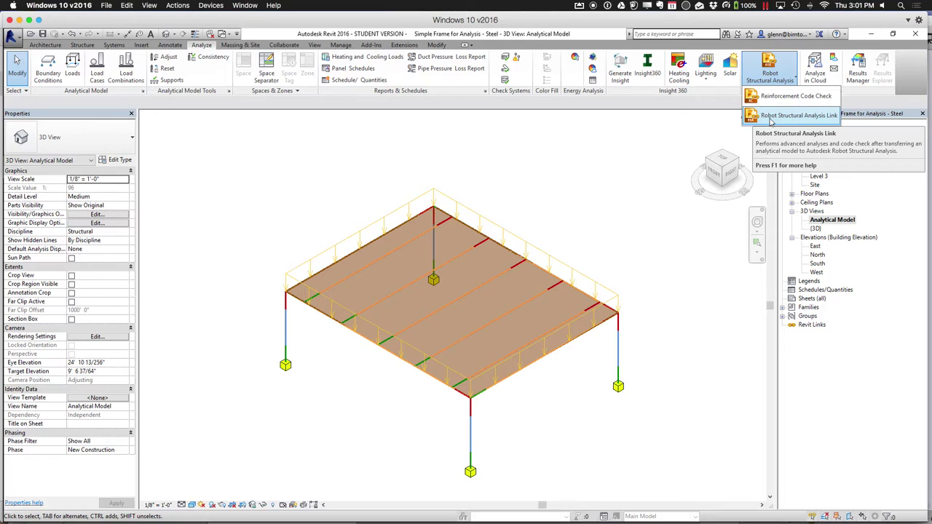
{"action": "left_click", "coordinate": [771, 116]}
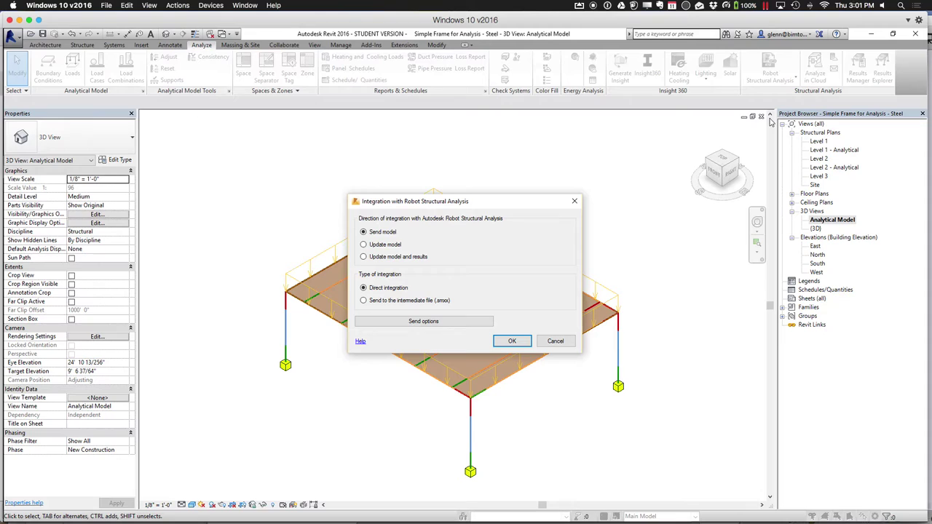
{"action": "left_click", "coordinate": [488, 321]}
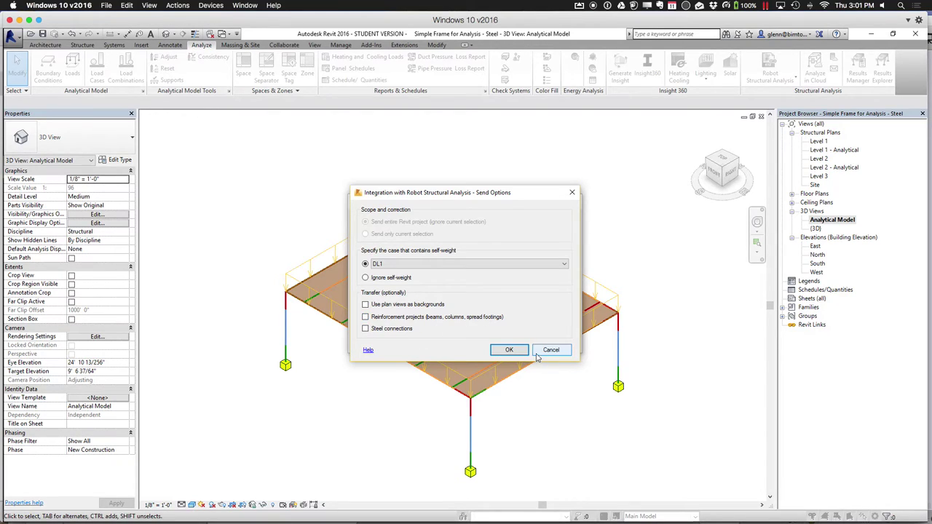
{"action": "left_click", "coordinate": [509, 350]}
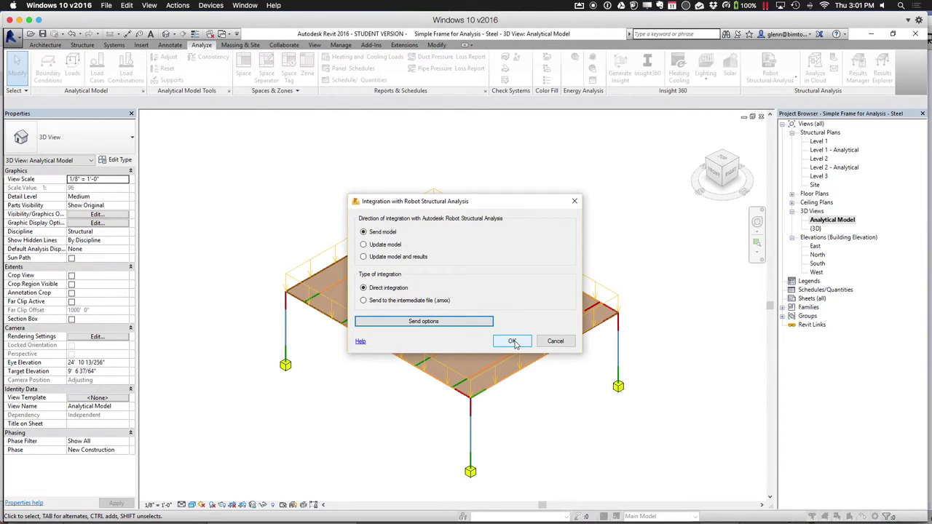
{"action": "left_click", "coordinate": [512, 342]}
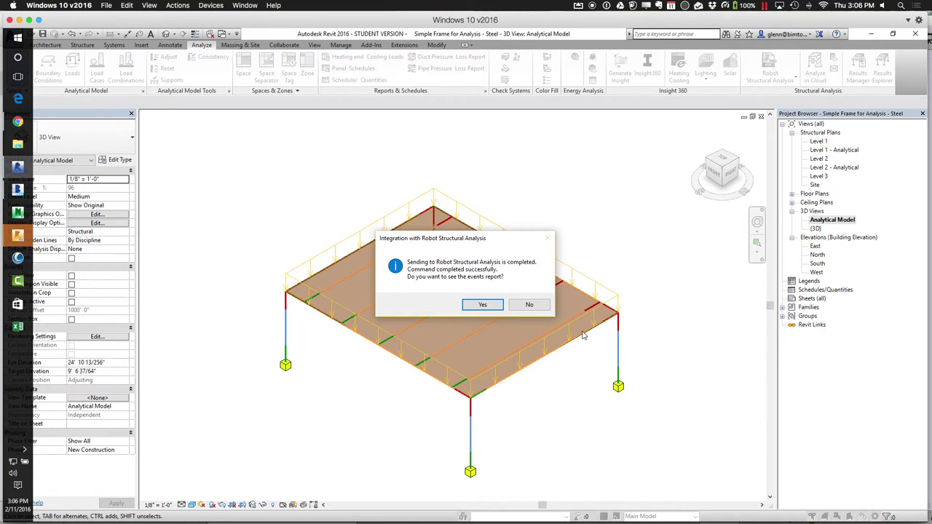
Decline viewing the events report once the transfer completes
{"action": "left_click", "coordinate": [528, 304]}
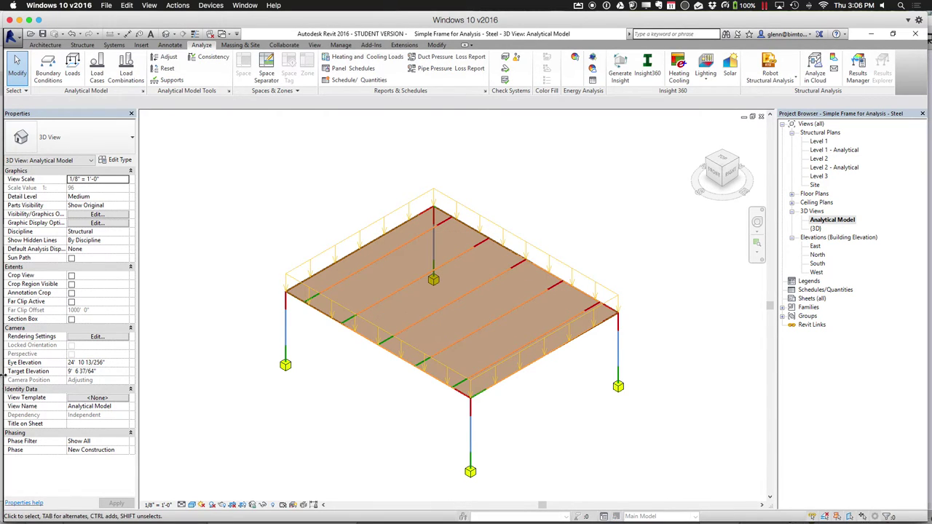
Bring the Windows environment forward and switch to Robot Structural Analysis
{"action": "mouse_move", "coordinate": [73, 506]}
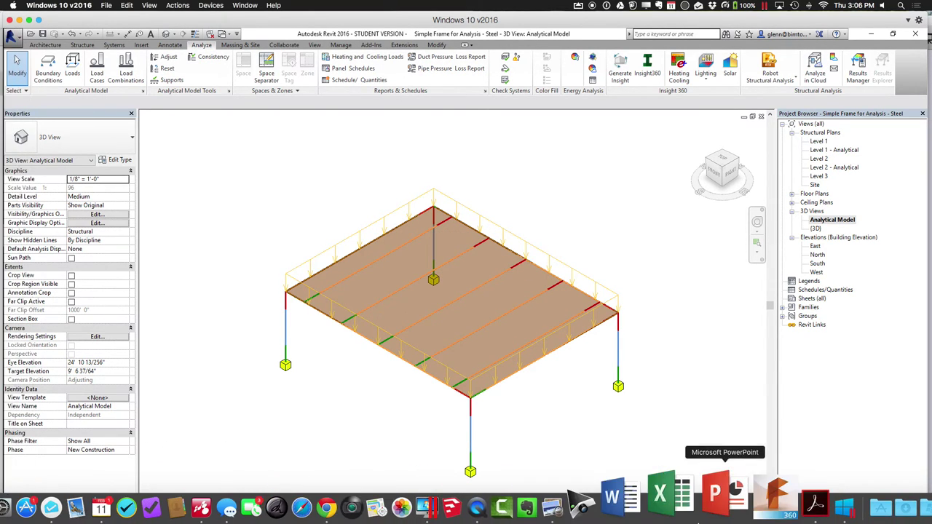
{"action": "left_click", "coordinate": [782, 512]}
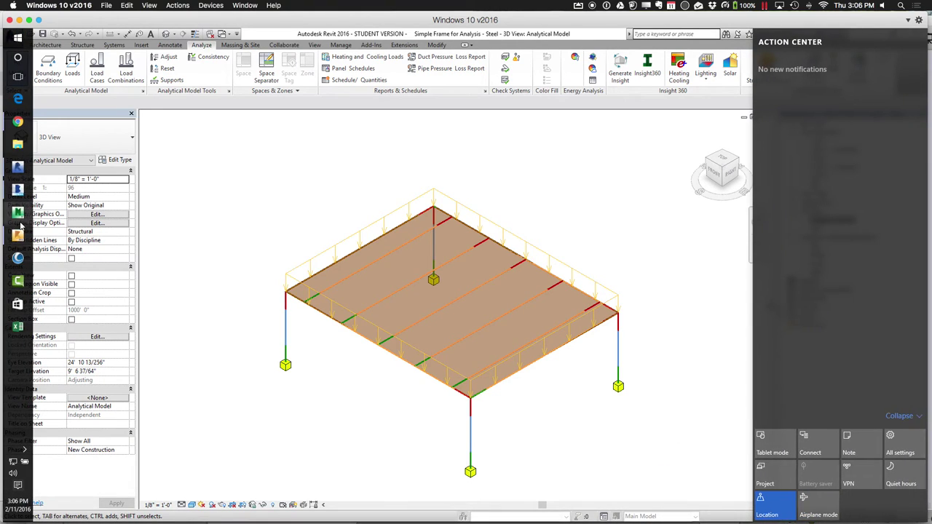
{"action": "left_click", "coordinate": [18, 236]}
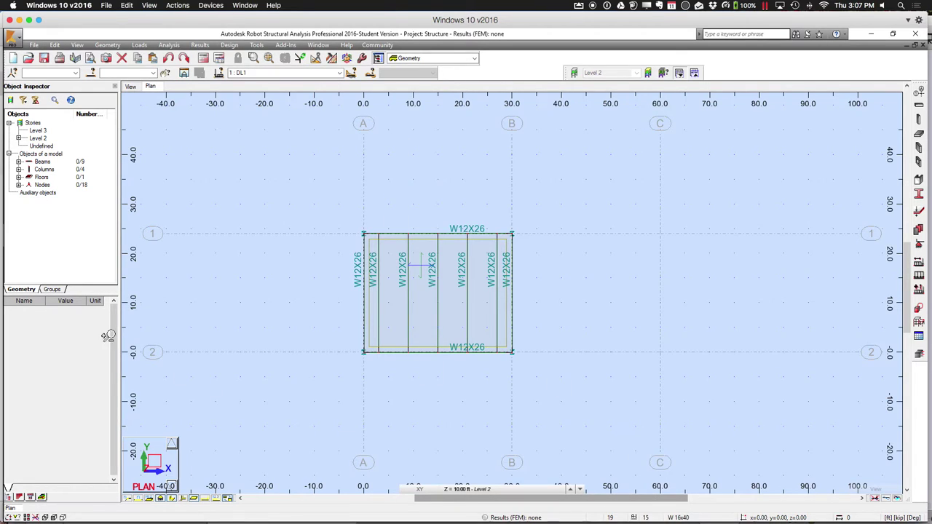
Switch Robot's view of the frame to 3D, close the View dialog, and return to Revit
{"action": "left_click", "coordinate": [140, 491]}
{"action": "right_click", "coordinate": [139, 492]}
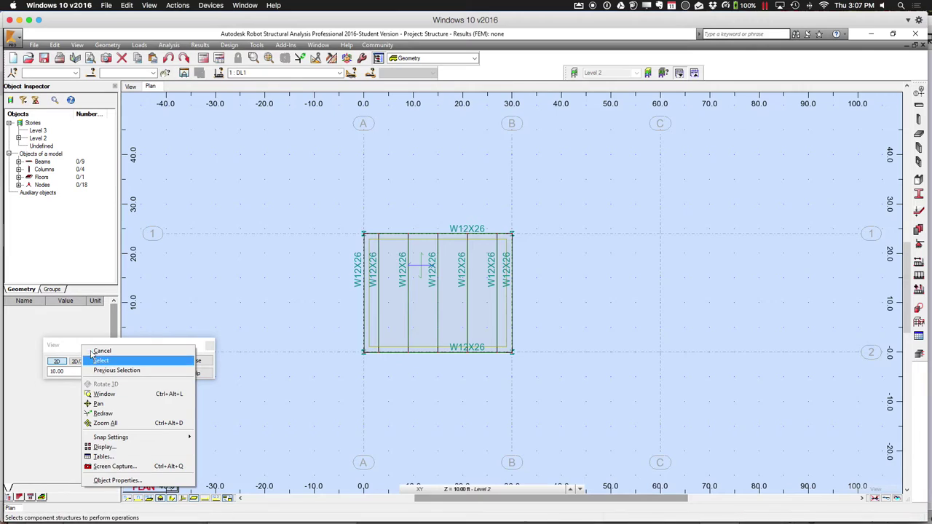
{"action": "left_click", "coordinate": [84, 347]}
{"action": "left_click", "coordinate": [101, 362]}
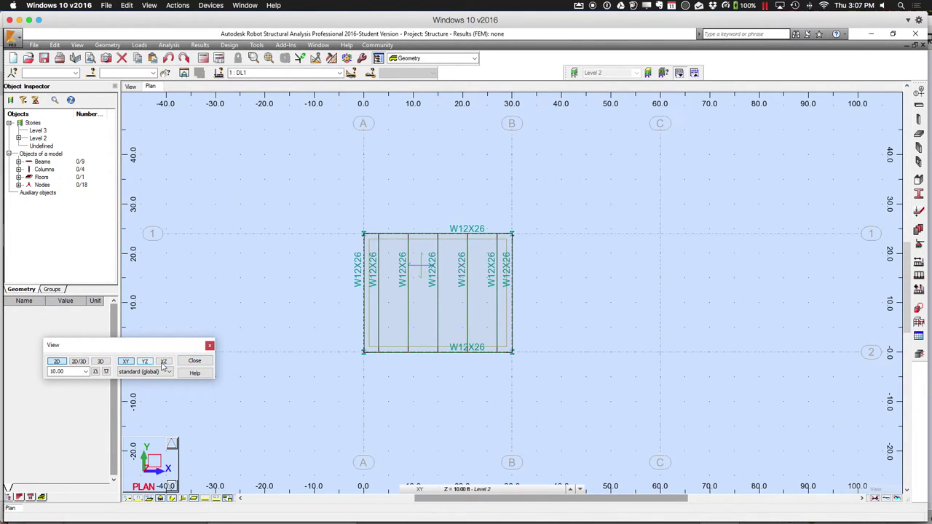
{"action": "left_click", "coordinate": [201, 360]}
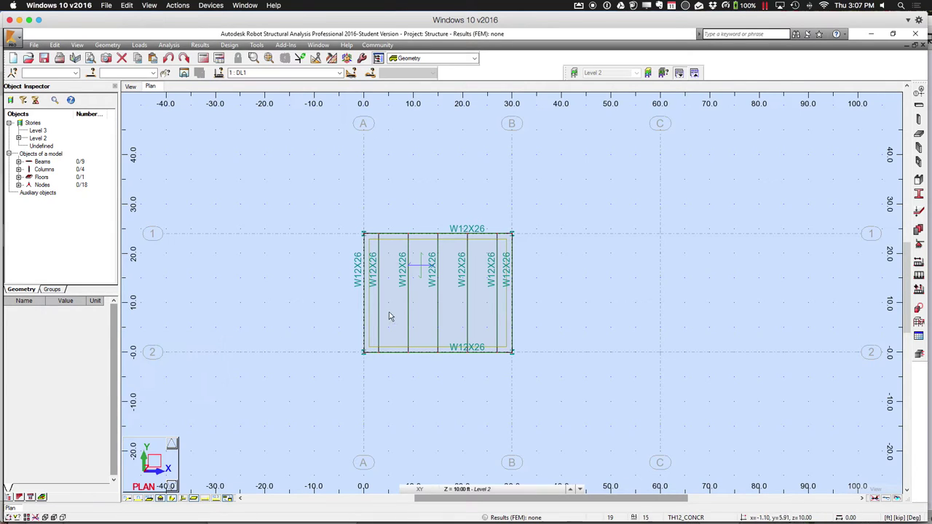
{"action": "mouse_move", "coordinate": [267, 509]}
{"action": "mouse_move", "coordinate": [2, 325]}
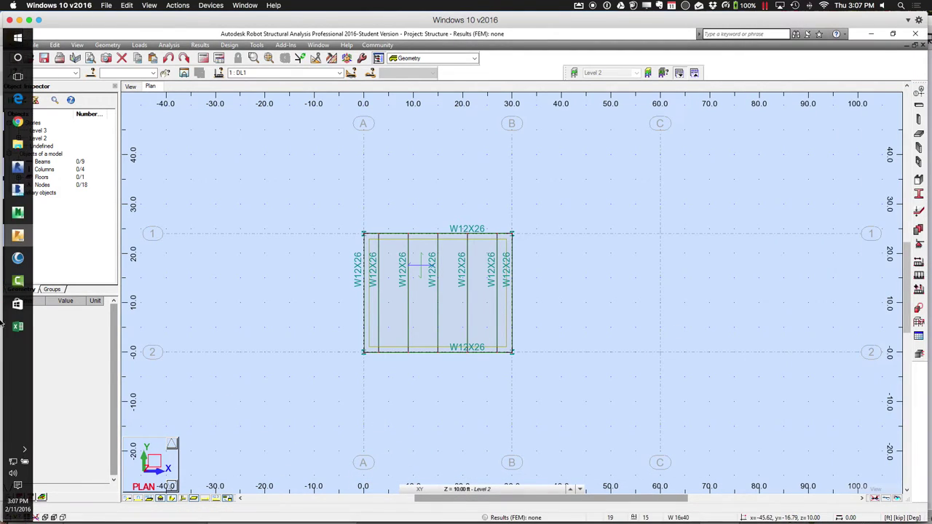
{"action": "left_click", "coordinate": [18, 166]}
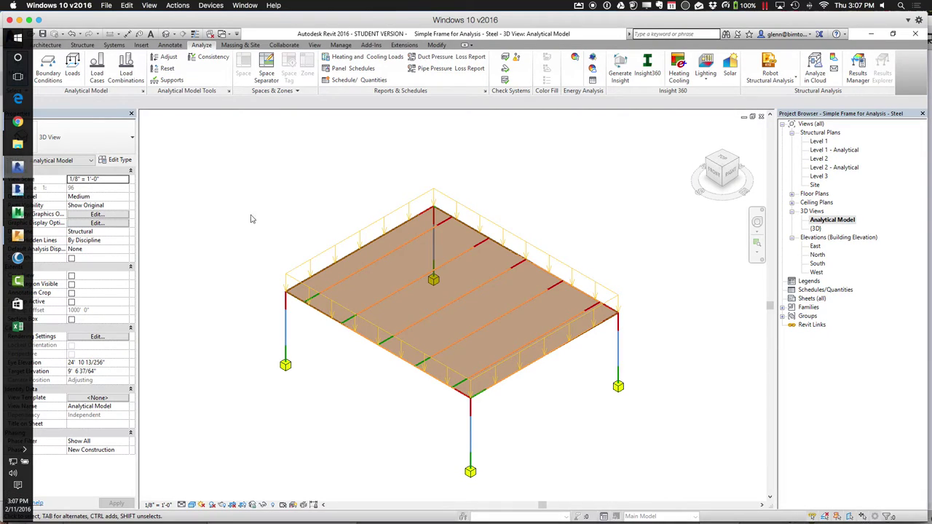
Resend the model through the Robot Structural Analysis Link, skipping the events report
{"action": "left_click", "coordinate": [779, 82]}
{"action": "left_click", "coordinate": [773, 114]}
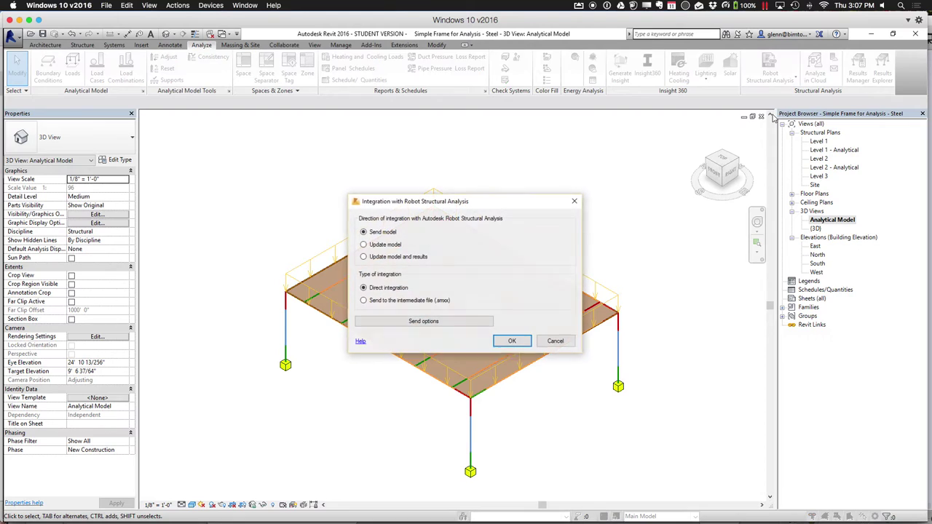
{"action": "left_click", "coordinate": [522, 342]}
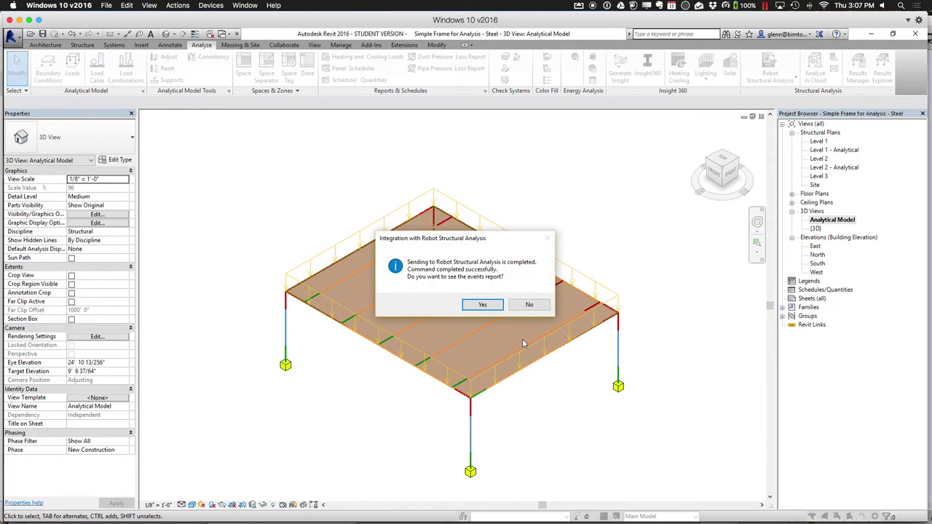
{"action": "left_click", "coordinate": [532, 305]}
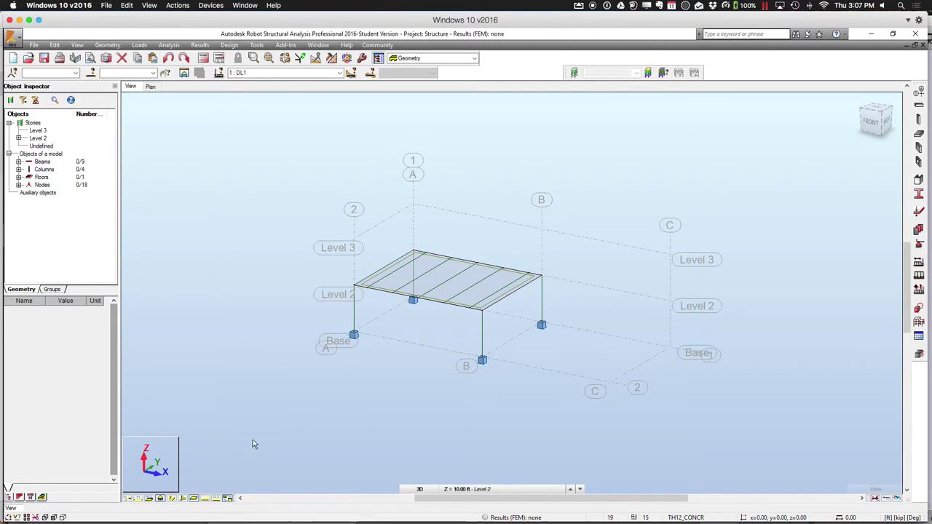
{"action": "left_click", "coordinate": [128, 500]}
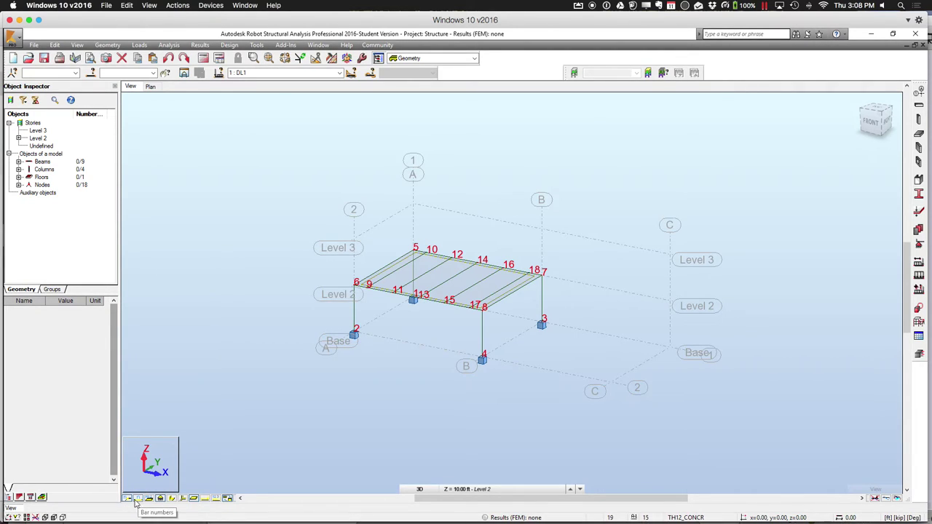
{"action": "left_click", "coordinate": [139, 499]}
{"action": "left_click", "coordinate": [142, 501]}
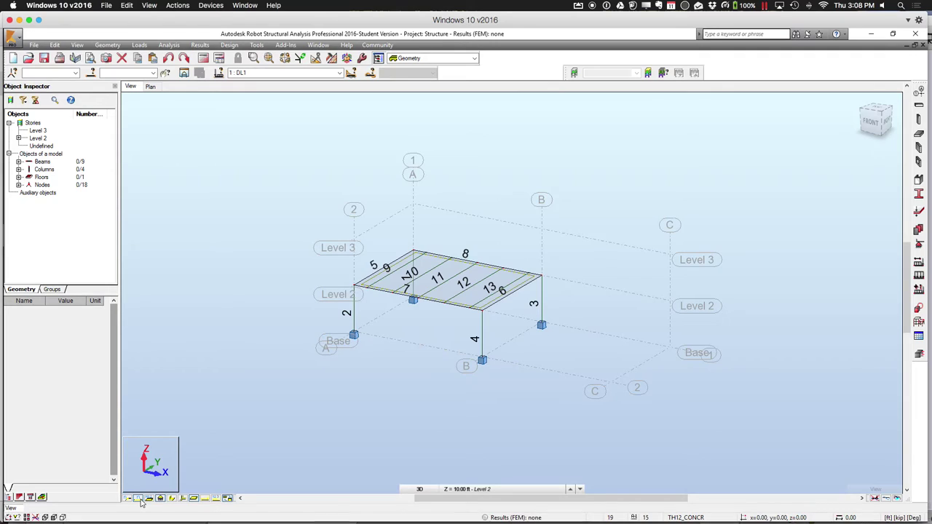
{"action": "left_click", "coordinate": [141, 501]}
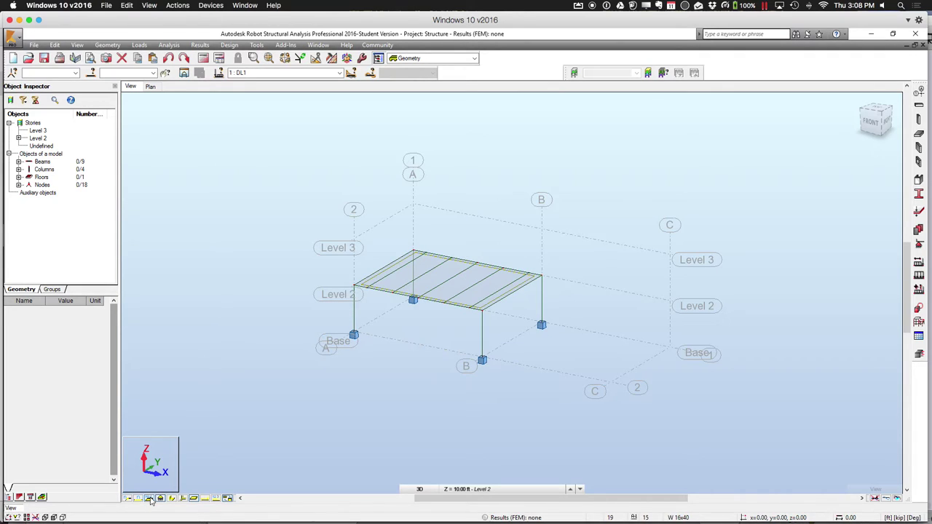
{"action": "left_click", "coordinate": [150, 500]}
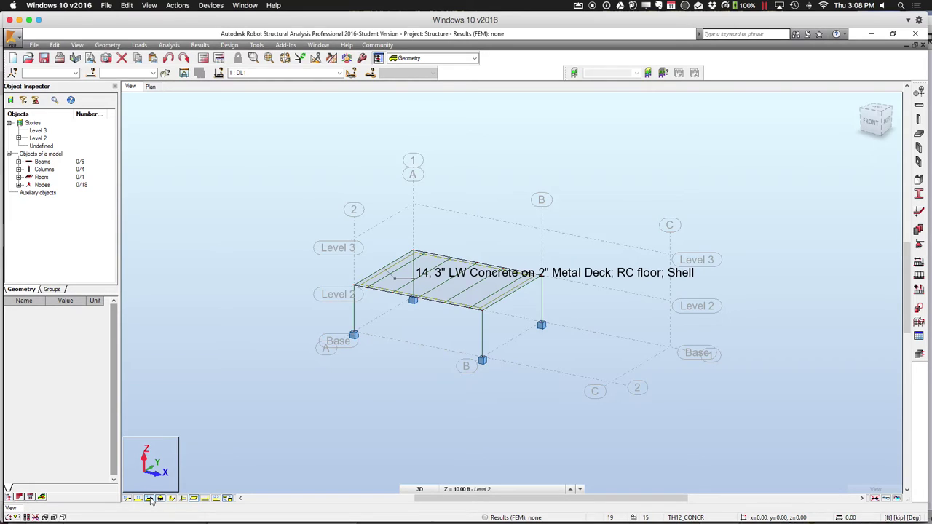
{"action": "left_click", "coordinate": [150, 499]}
{"action": "left_click", "coordinate": [162, 498]}
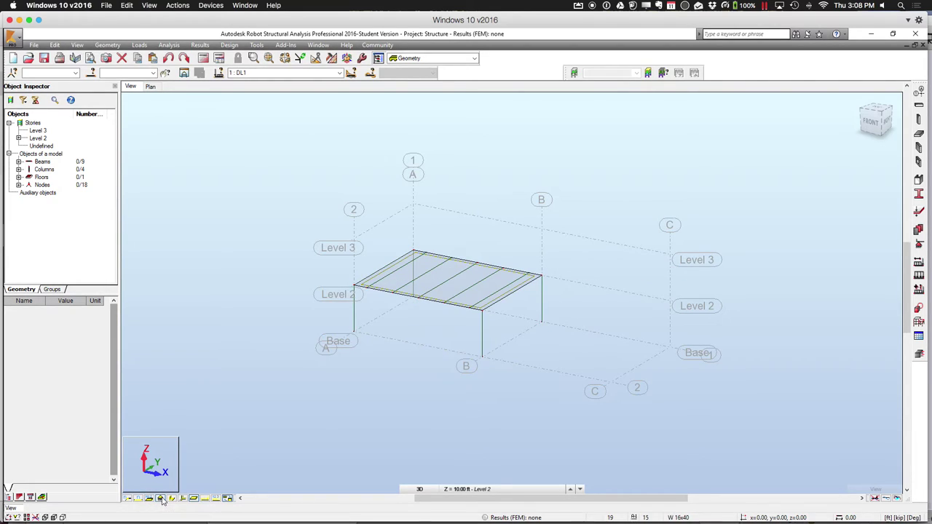
{"action": "left_click", "coordinate": [161, 499]}
{"action": "left_click", "coordinate": [161, 499]}
{"action": "left_click", "coordinate": [160, 500]}
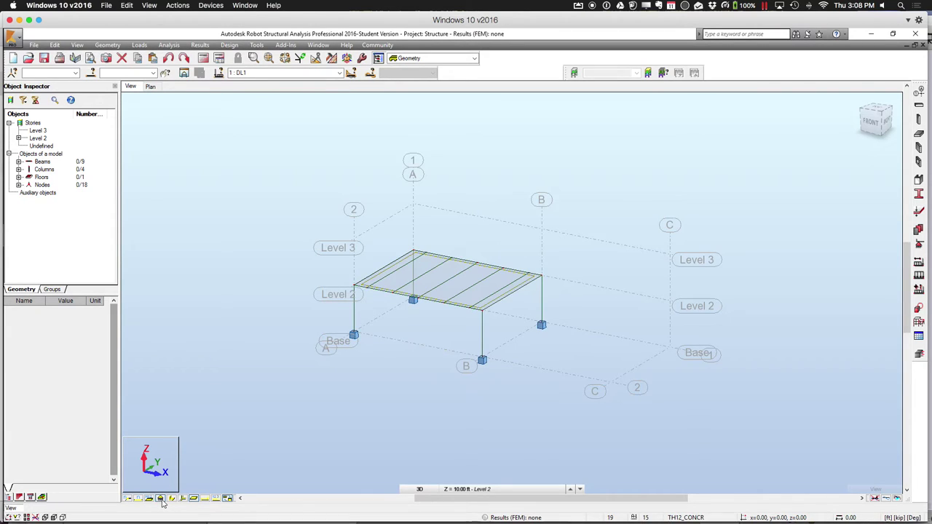
{"action": "left_click", "coordinate": [161, 500]}
{"action": "left_click", "coordinate": [161, 499]}
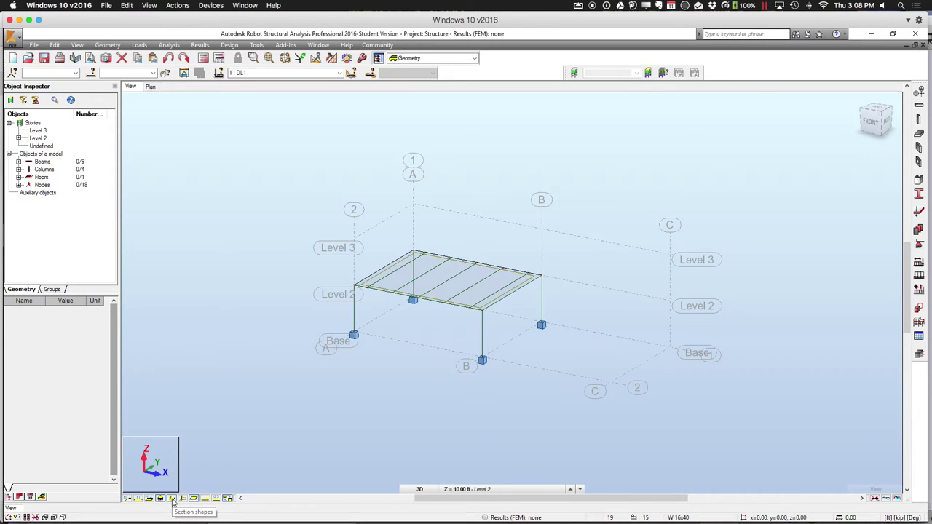
{"action": "left_click", "coordinate": [173, 499]}
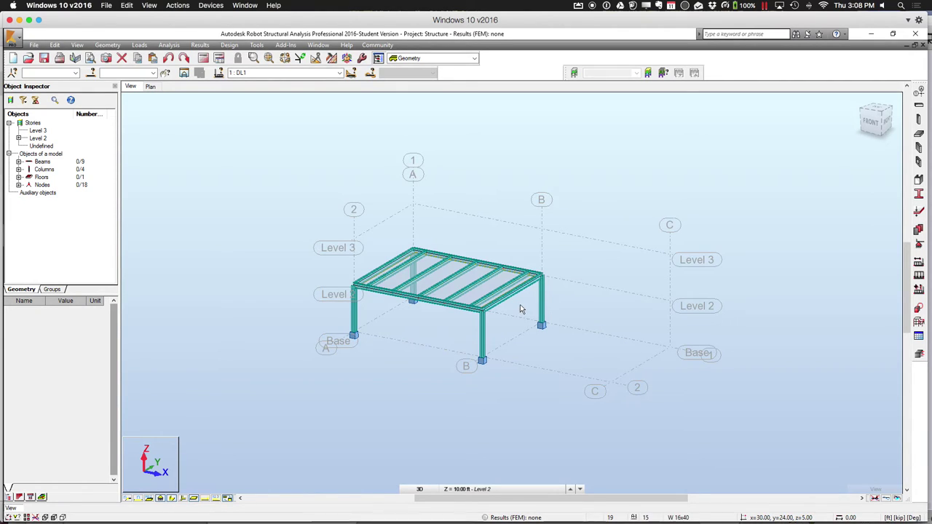
Zoom in on the 3-D steel frame and check the window arrangement options without changing them
{"action": "scroll", "coordinate": [519, 310], "scroll_direction": "left", "scroll_amount": 5}
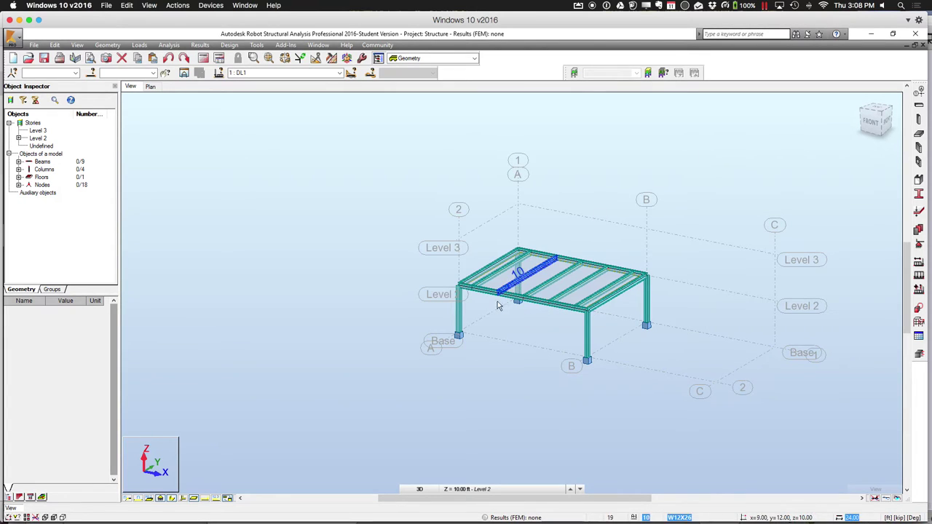
{"action": "scroll", "coordinate": [594, 308], "scroll_direction": "left", "scroll_amount": 5}
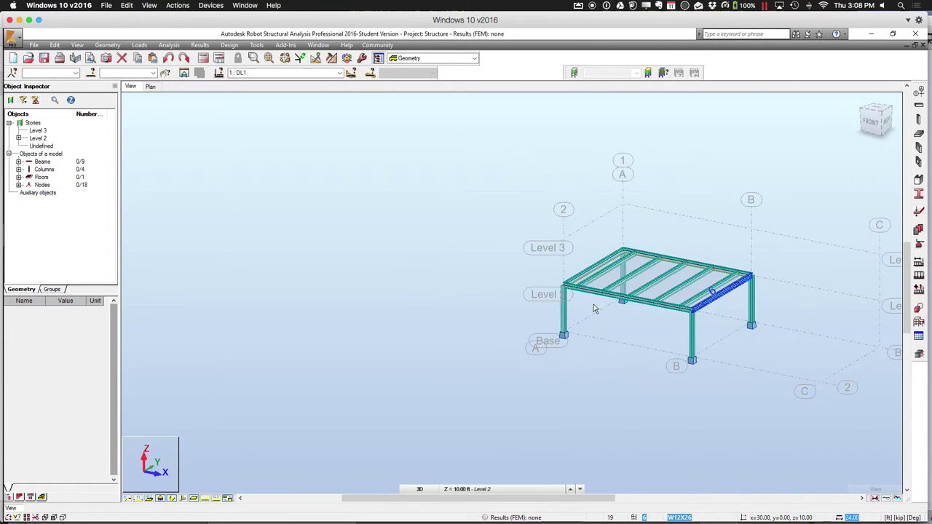
{"action": "scroll", "coordinate": [593, 308], "scroll_direction": "down", "scroll_amount": 10}
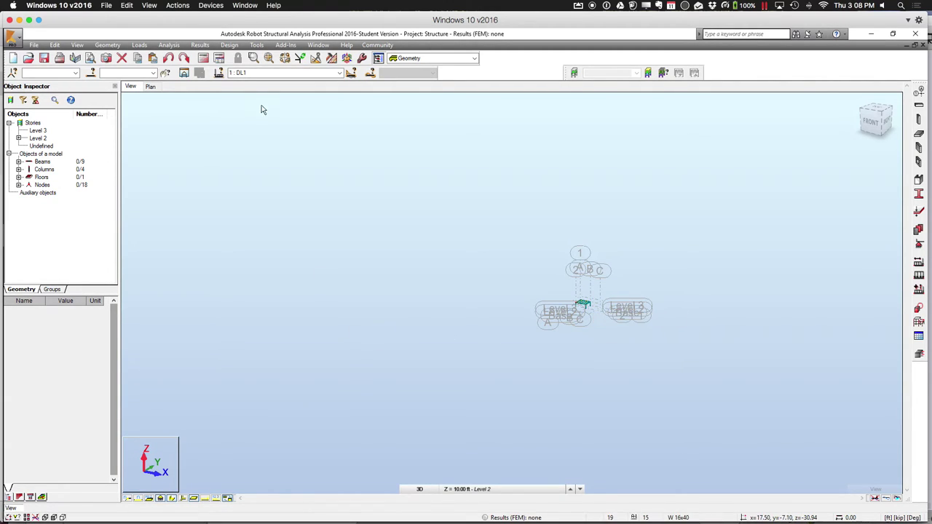
{"action": "left_click", "coordinate": [319, 45]}
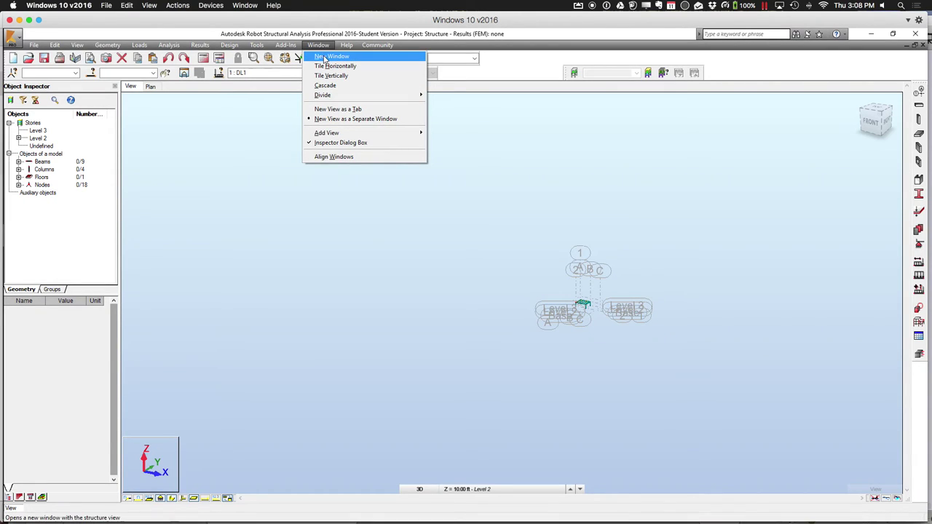
{"action": "left_click", "coordinate": [245, 238]}
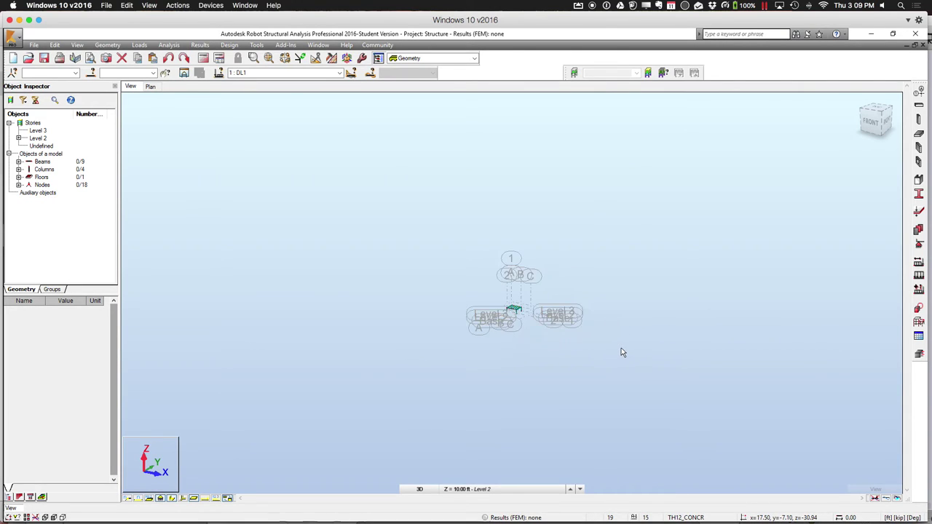
Shrink the support symbols, hide the floor slab, and display load case DL1 on the model
{"action": "scroll", "coordinate": [622, 352], "scroll_direction": "up", "scroll_amount": 5}
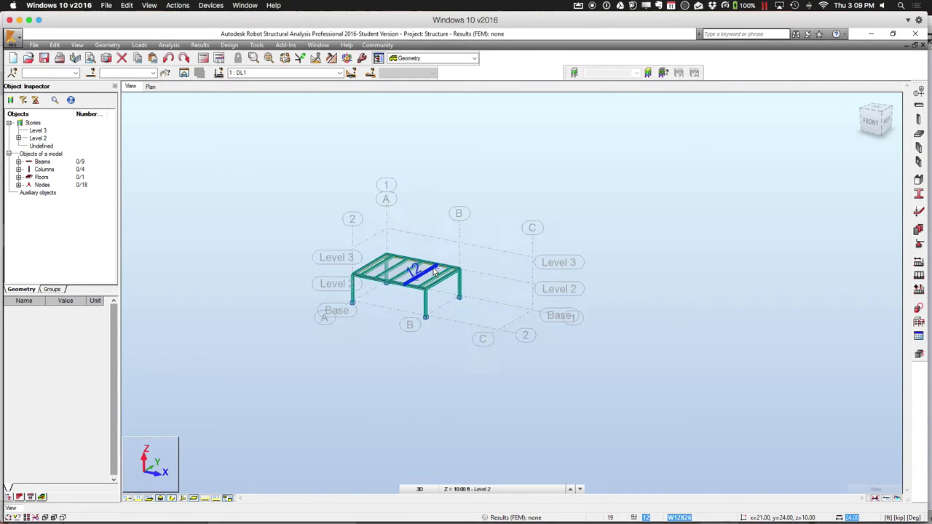
{"action": "scroll", "coordinate": [435, 271], "scroll_direction": "up", "scroll_amount": 6}
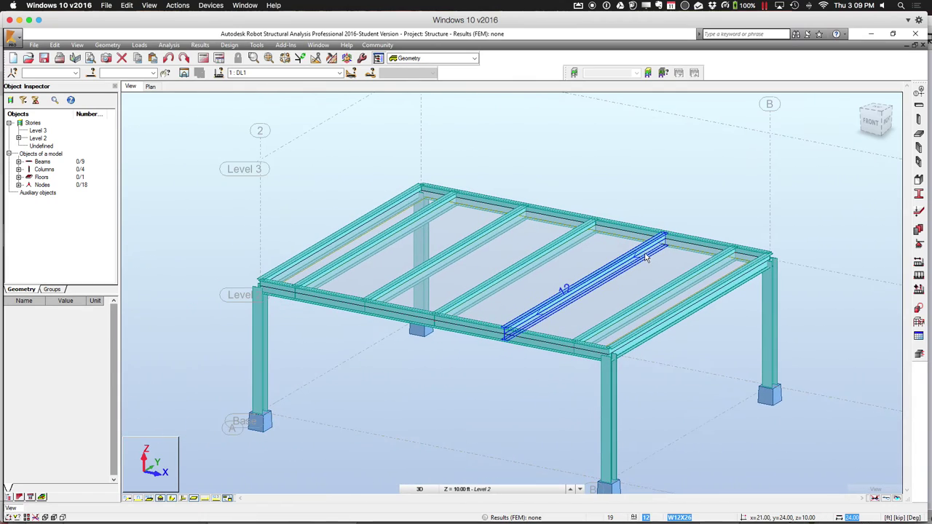
{"action": "scroll", "coordinate": [645, 255], "scroll_direction": "down", "scroll_amount": 1}
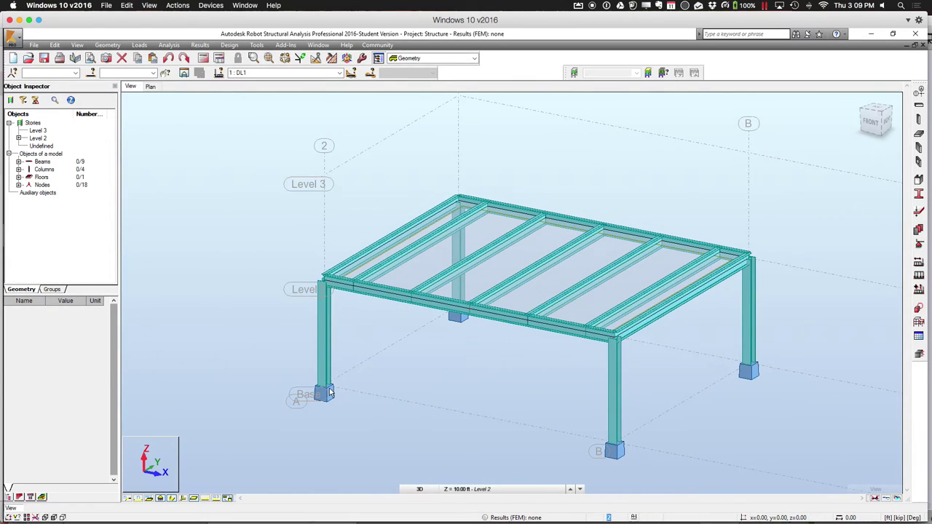
{"action": "left_click", "coordinate": [194, 500]}
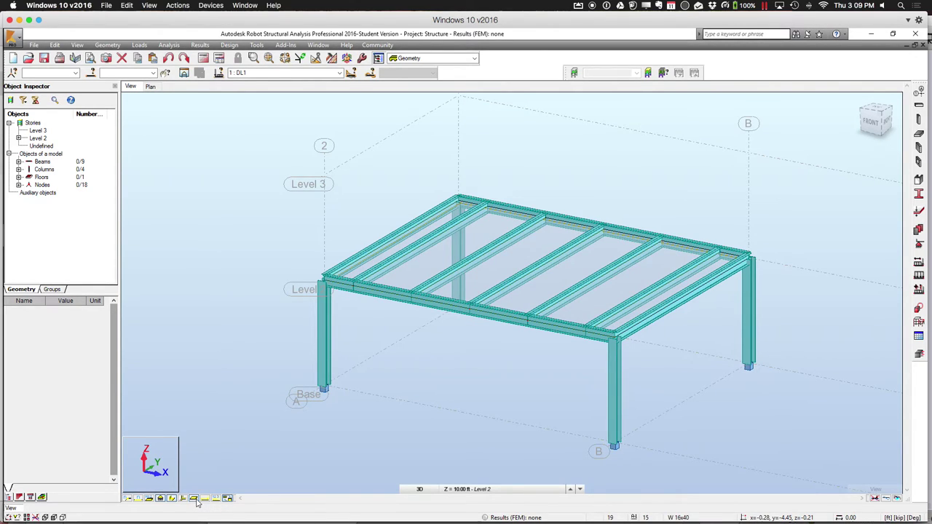
{"action": "left_click", "coordinate": [195, 499]}
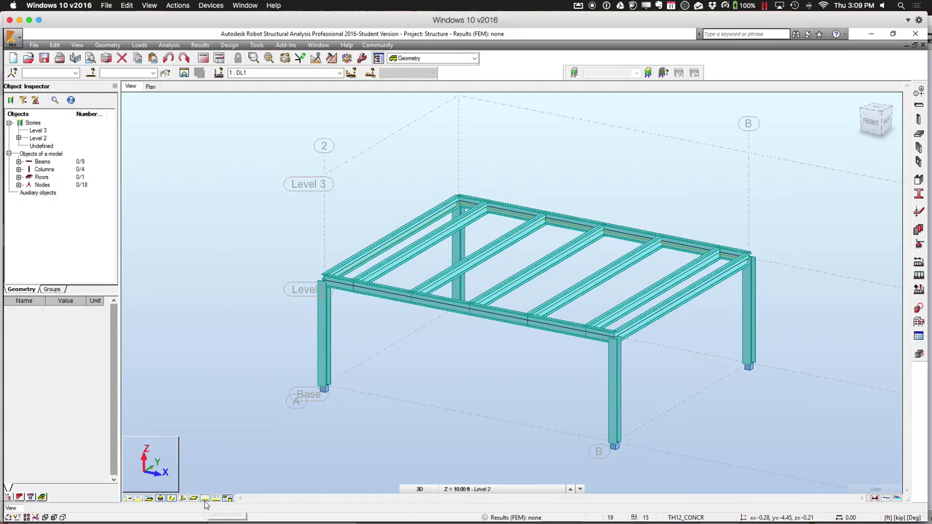
{"action": "left_click", "coordinate": [205, 499]}
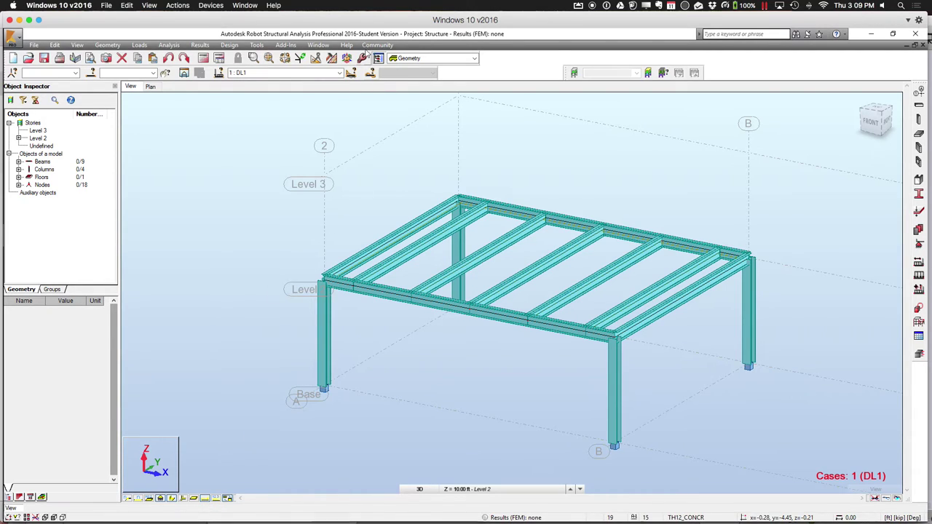
Switch the displayed load case to 2 : LL1 and label its pZ=-0.05 load values
{"action": "left_click", "coordinate": [340, 74]}
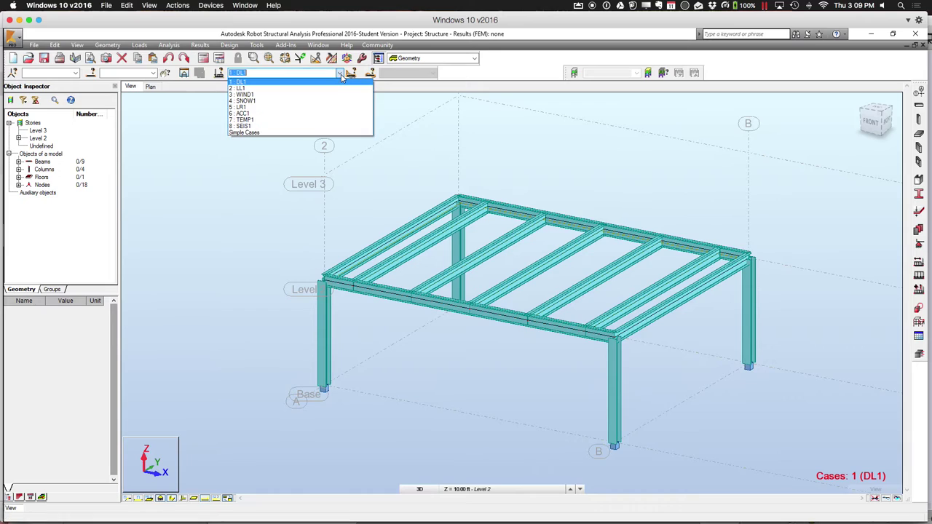
{"action": "left_click", "coordinate": [337, 88]}
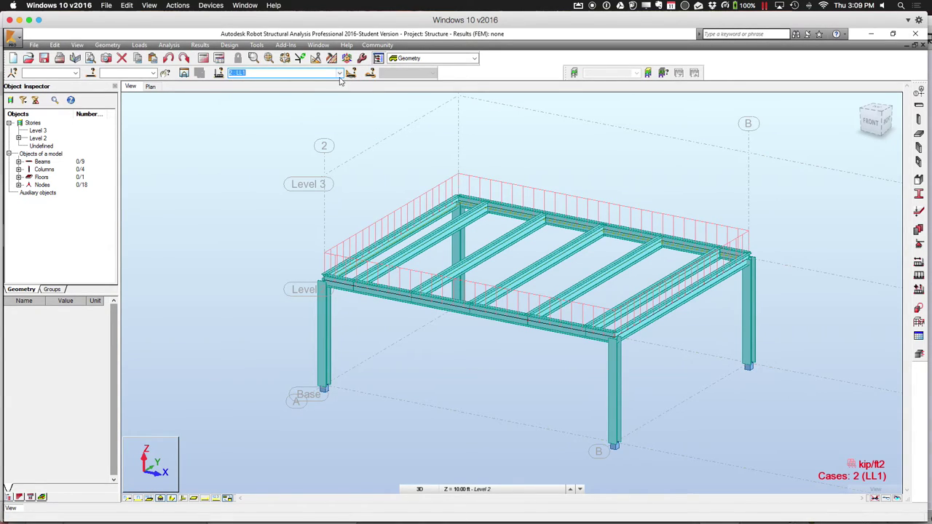
{"action": "left_click", "coordinate": [340, 75]}
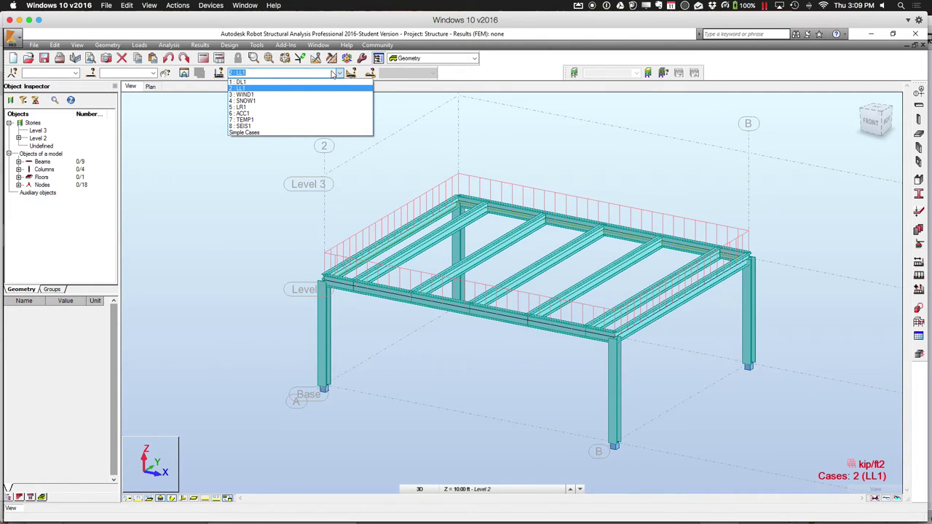
{"action": "left_click", "coordinate": [177, 302]}
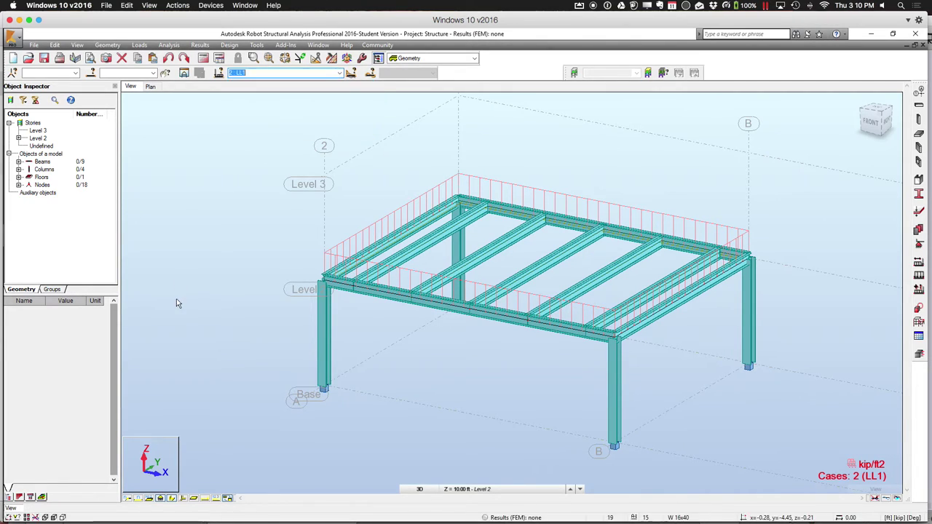
{"action": "left_click", "coordinate": [216, 498]}
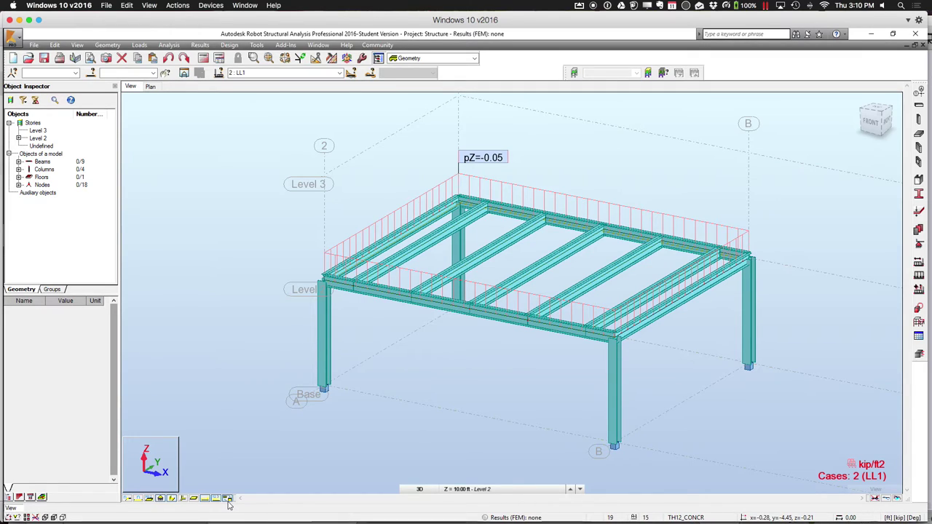
Look over the Analysis > Prepare Results settings, close them unchanged, and return to the Analysis menu
{"action": "left_click", "coordinate": [170, 45]}
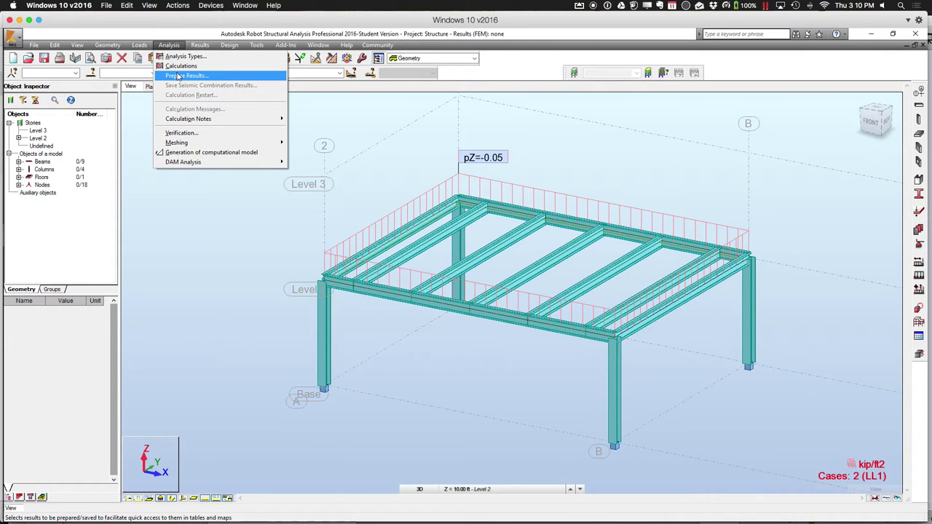
{"action": "left_click", "coordinate": [177, 76]}
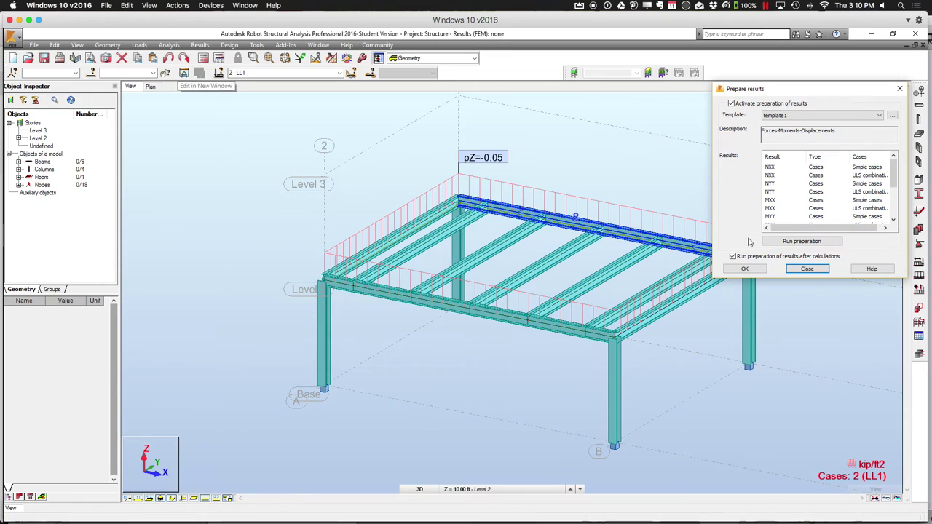
{"action": "left_click", "coordinate": [899, 88]}
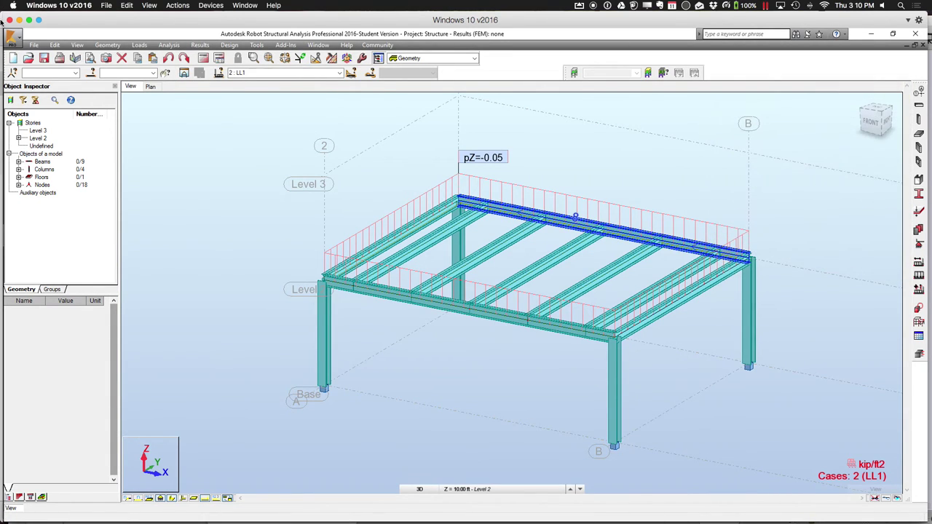
{"action": "left_click", "coordinate": [169, 45]}
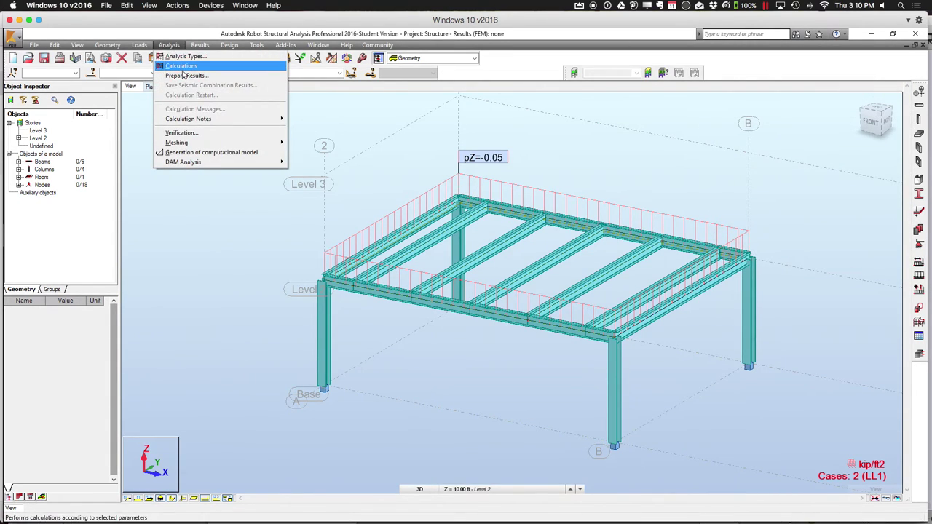
Run the structural calculation and wait until the FEM results are available
{"action": "left_click", "coordinate": [182, 70]}
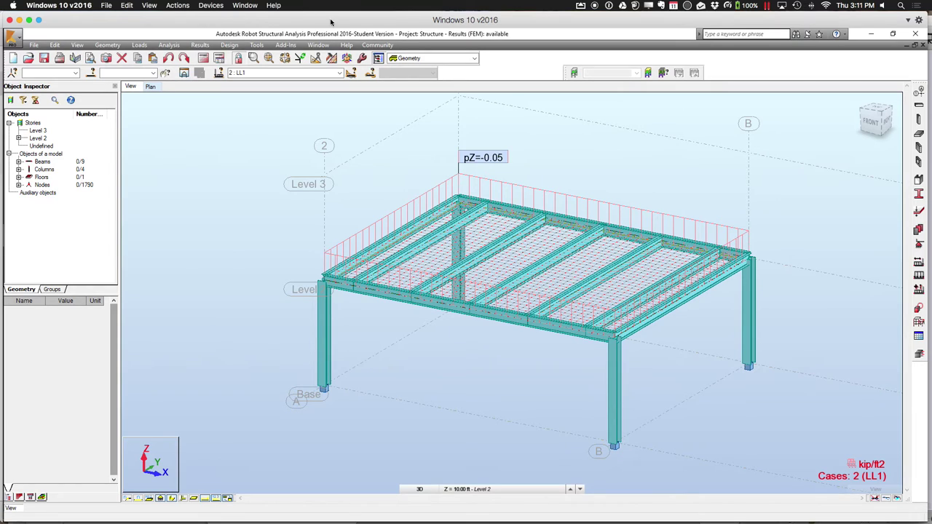
{"action": "left_click", "coordinate": [351, 185]}
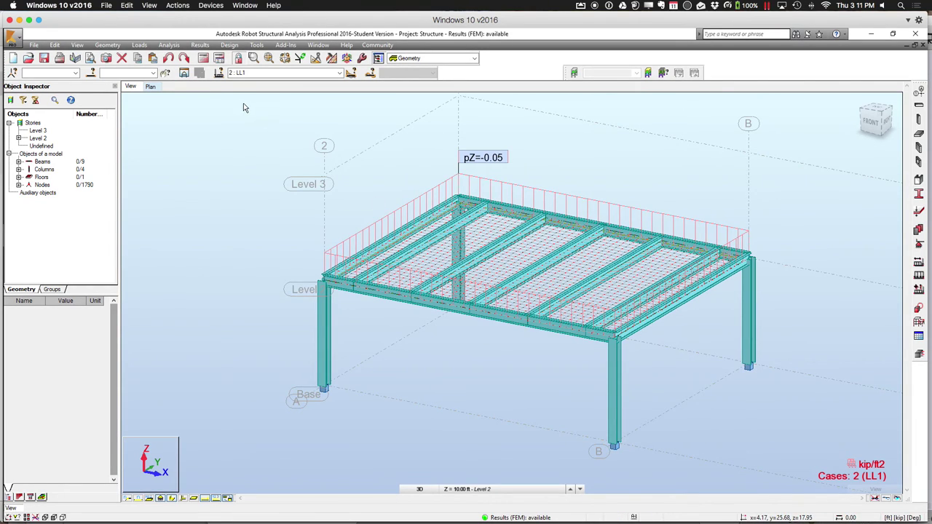
{"action": "left_click", "coordinate": [202, 45]}
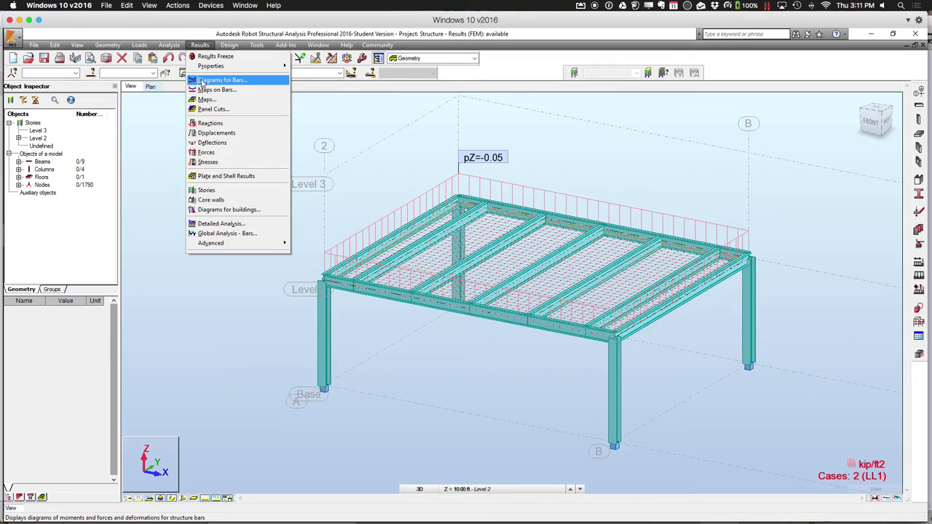
Draw Fz Force diagrams on the bars, ranging from 10.52 to -9.83, and pan to view them
{"action": "left_click", "coordinate": [218, 80]}
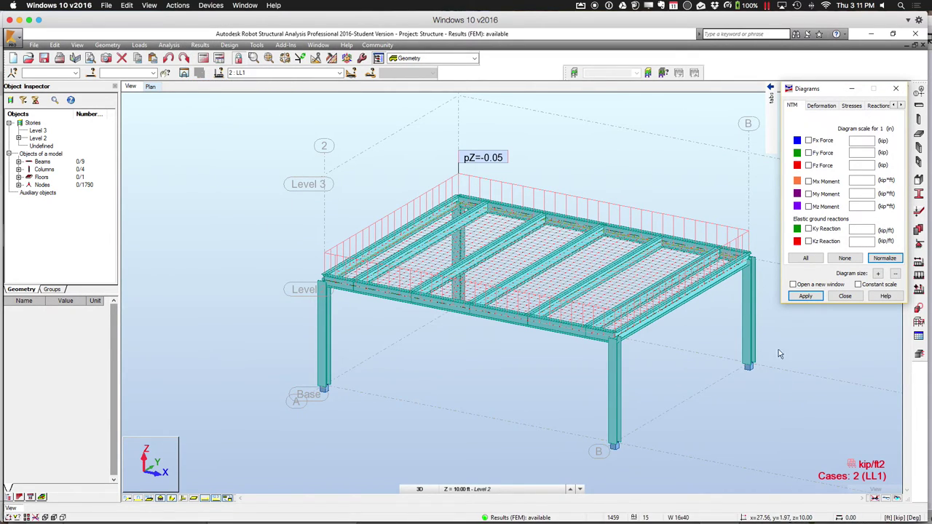
{"action": "left_click", "coordinate": [772, 101]}
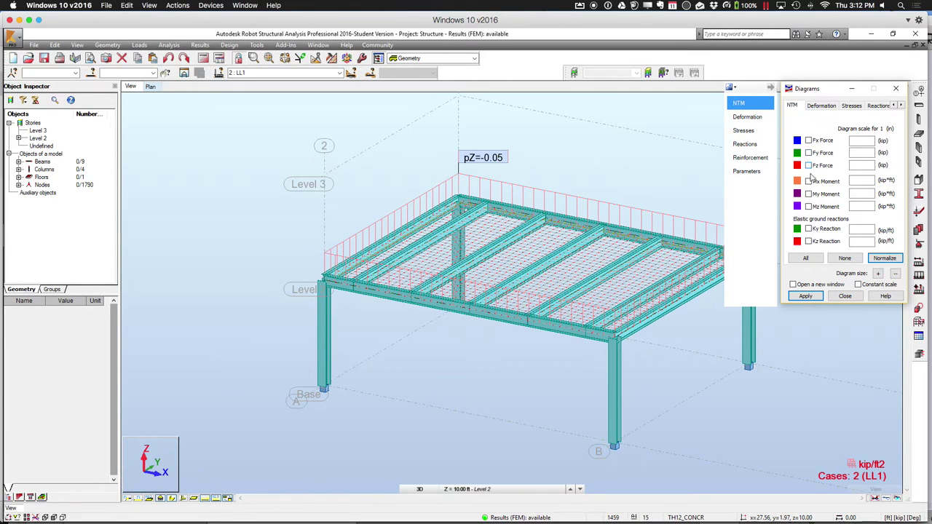
{"action": "left_click", "coordinate": [808, 165]}
{"action": "left_click", "coordinate": [805, 296]}
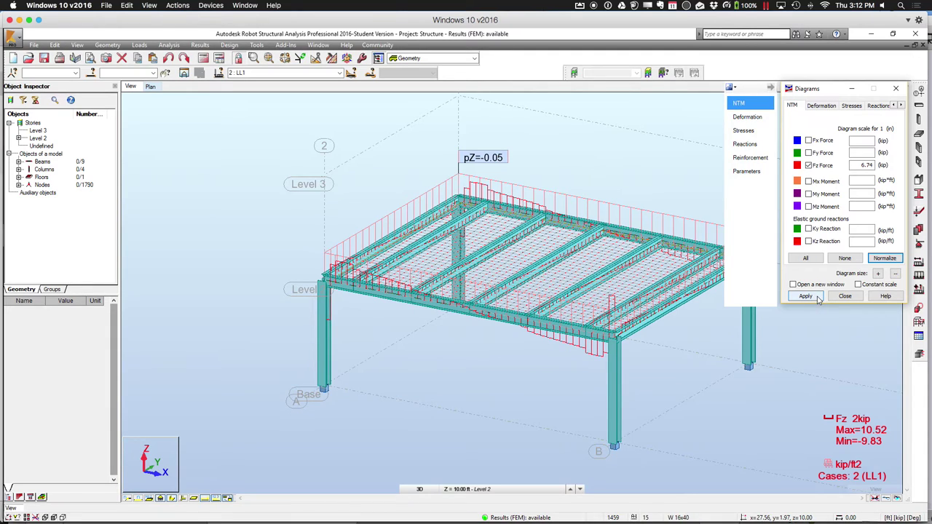
{"action": "left_click", "coordinate": [808, 296]}
{"action": "scroll", "coordinate": [452, 339], "scroll_direction": "up", "scroll_amount": 5}
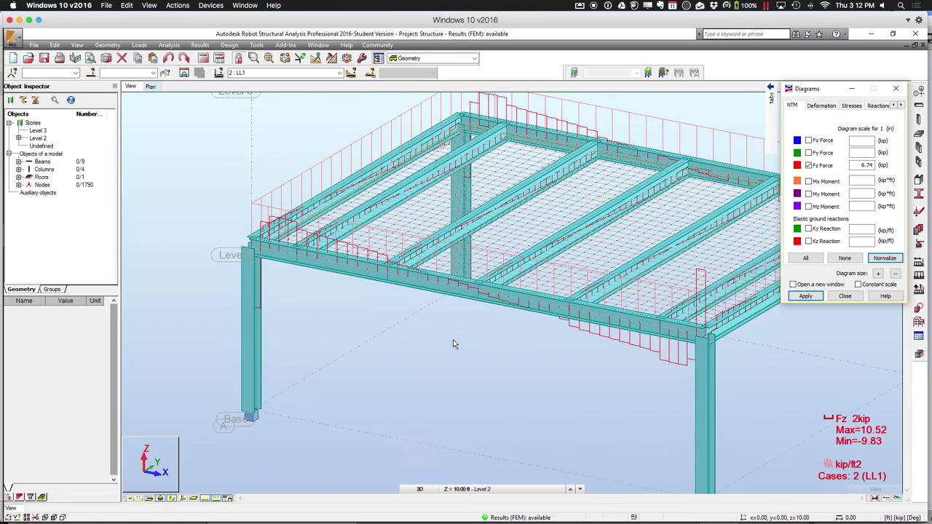
{"action": "middle_click_drag", "start_coordinate": [445, 333], "coordinate": [391, 350]}
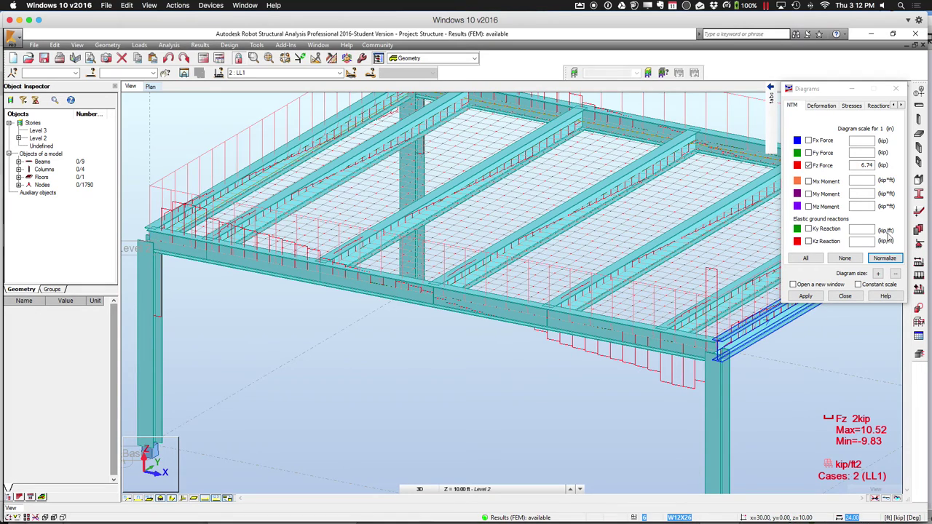
{"action": "left_click", "coordinate": [900, 107]}
Set the diagram description to labels so the Fz diagrams show values like 10.52 and -9.83
{"action": "left_click", "coordinate": [901, 106]}
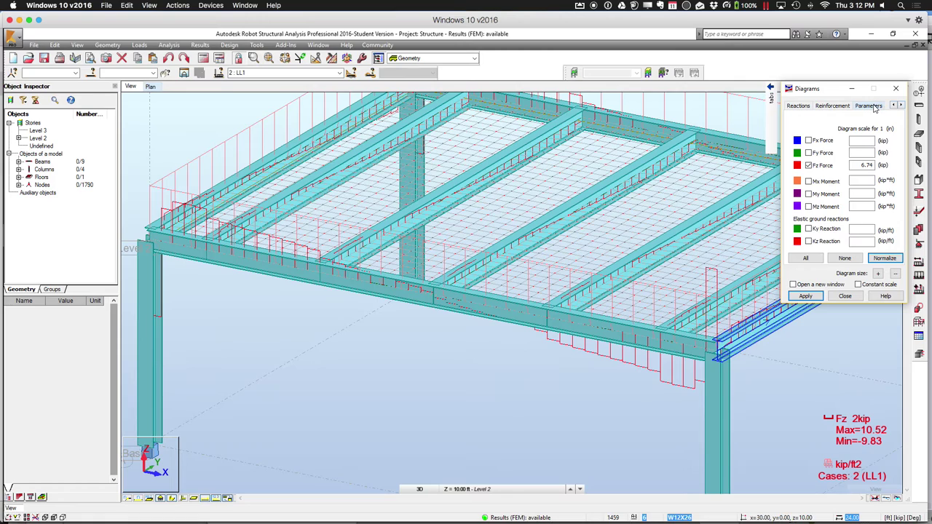
{"action": "left_click", "coordinate": [868, 105]}
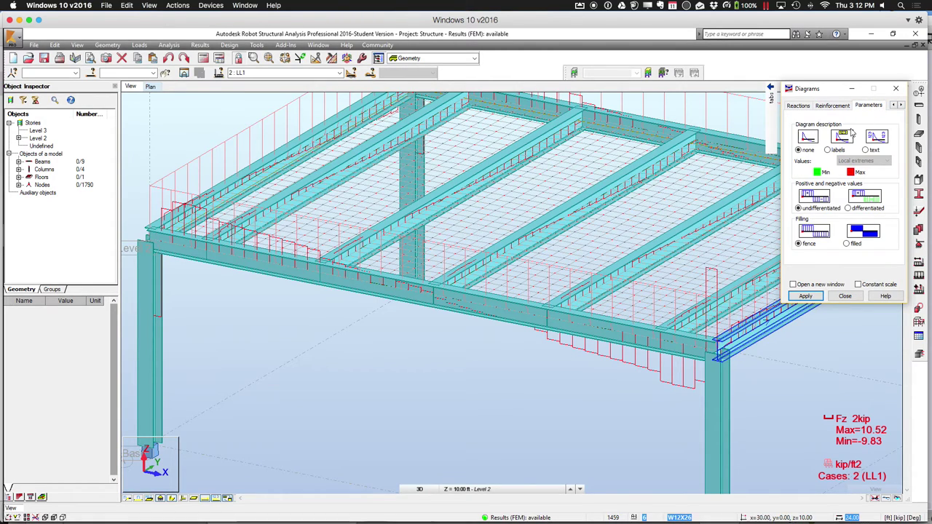
{"action": "left_click", "coordinate": [827, 150]}
{"action": "left_click", "coordinate": [809, 298]}
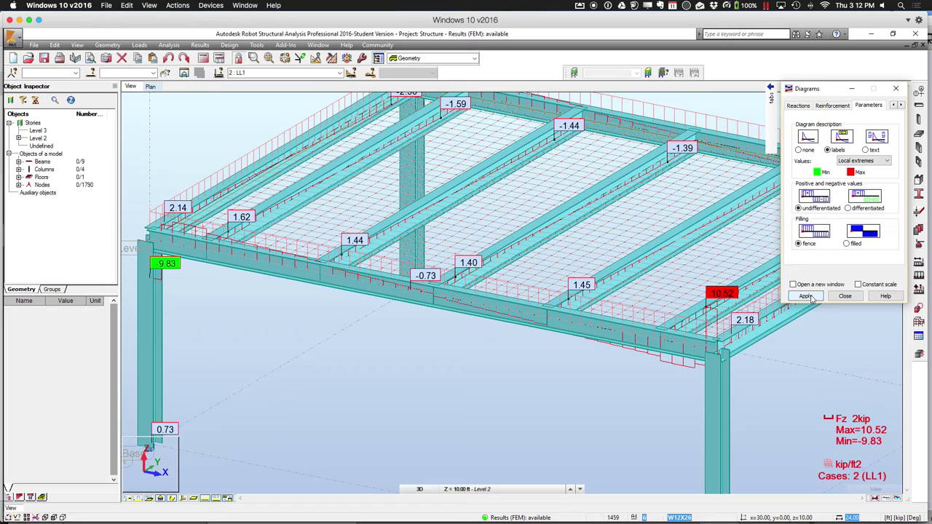
{"action": "middle_click_drag", "start_coordinate": [381, 412], "coordinate": [367, 438]}
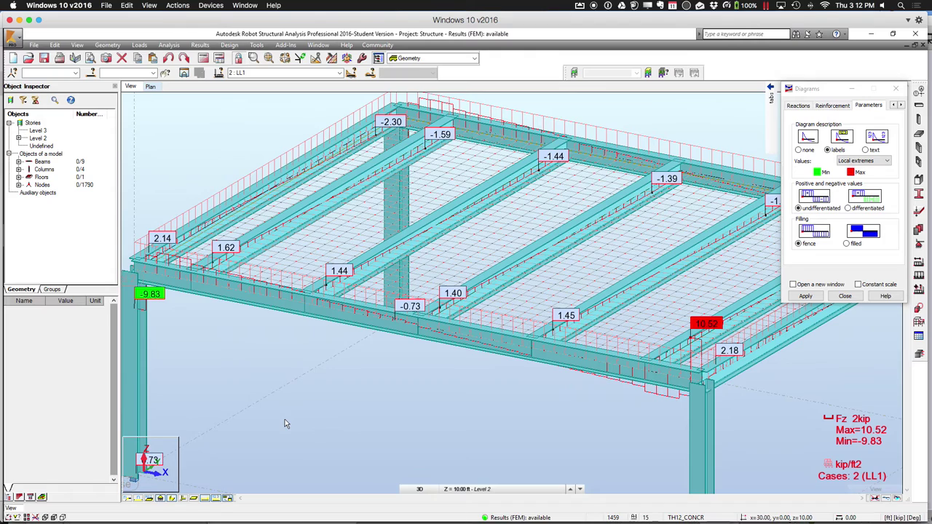
{"action": "left_click", "coordinate": [668, 275]}
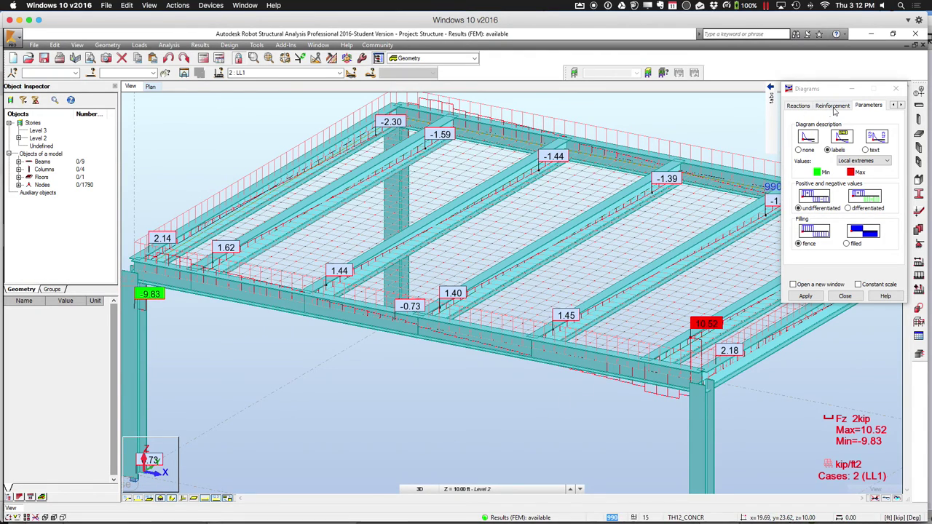
Untick Fz Force on the NTM page and remove the Fz diagrams from the frame
{"action": "left_click", "coordinate": [894, 106]}
{"action": "left_click", "coordinate": [894, 106]}
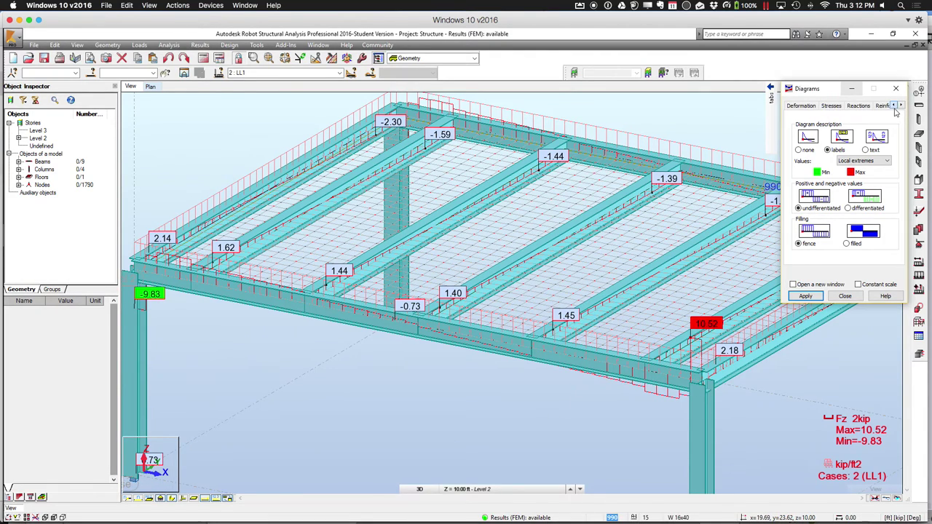
{"action": "left_click", "coordinate": [893, 105]}
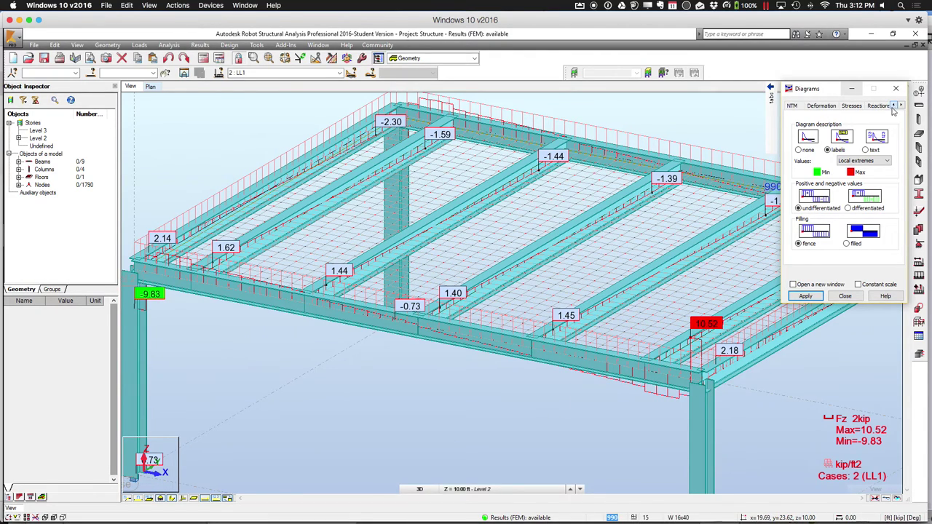
{"action": "left_click", "coordinate": [792, 106]}
{"action": "left_click", "coordinate": [808, 166]}
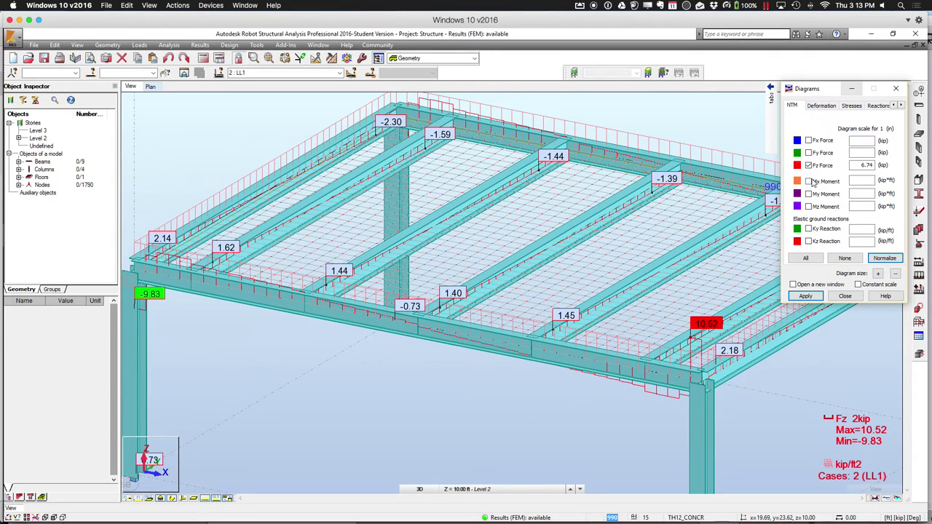
{"action": "left_click", "coordinate": [805, 296]}
Plot labelled My Moment diagrams on the bars, ranging from 34.84 to -6.31
{"action": "left_click", "coordinate": [808, 194]}
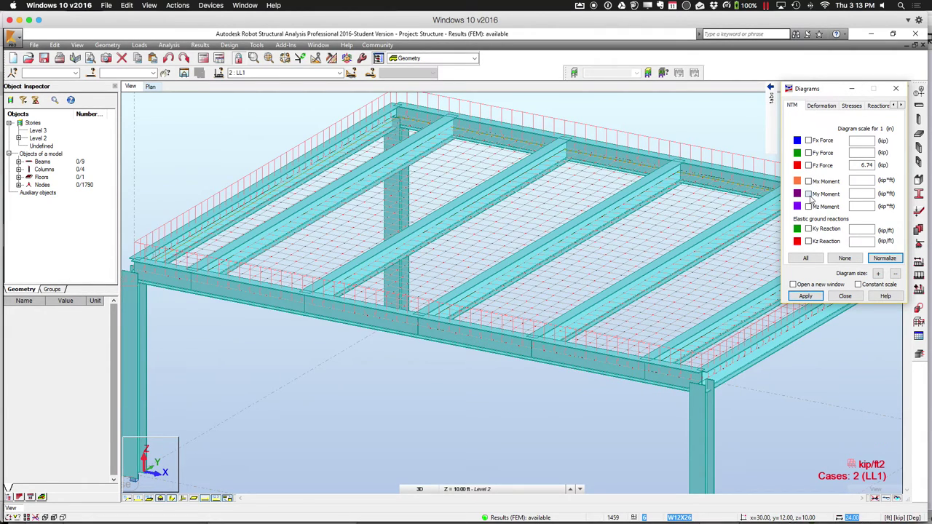
{"action": "left_click", "coordinate": [805, 296]}
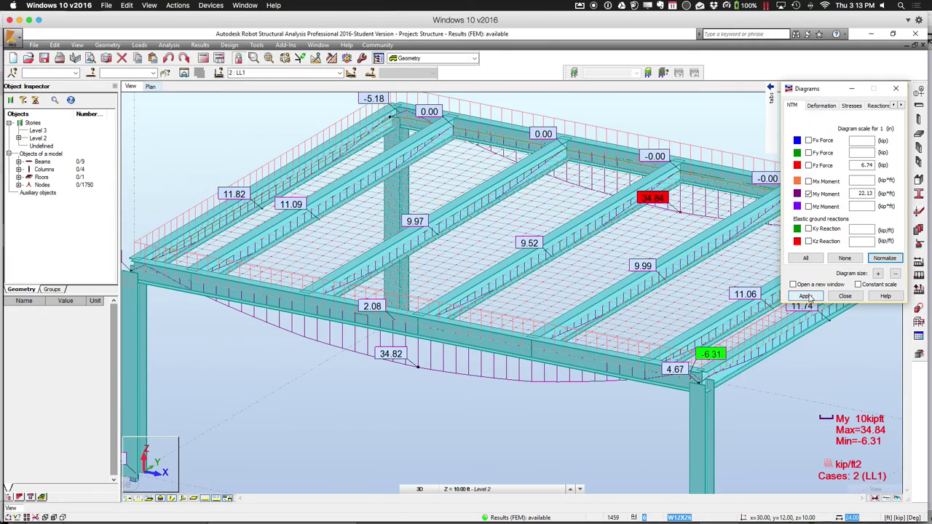
{"action": "middle_click_drag", "start_coordinate": [407, 420], "coordinate": [374, 389]}
{"action": "scroll", "coordinate": [375, 390], "scroll_direction": "up", "scroll_amount": 2}
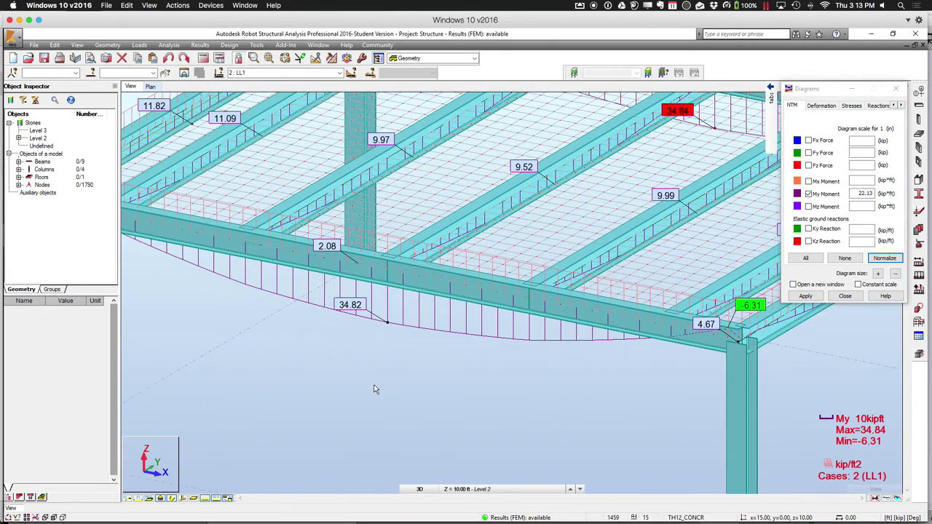
{"action": "scroll", "coordinate": [375, 389], "scroll_direction": "down", "scroll_amount": 3}
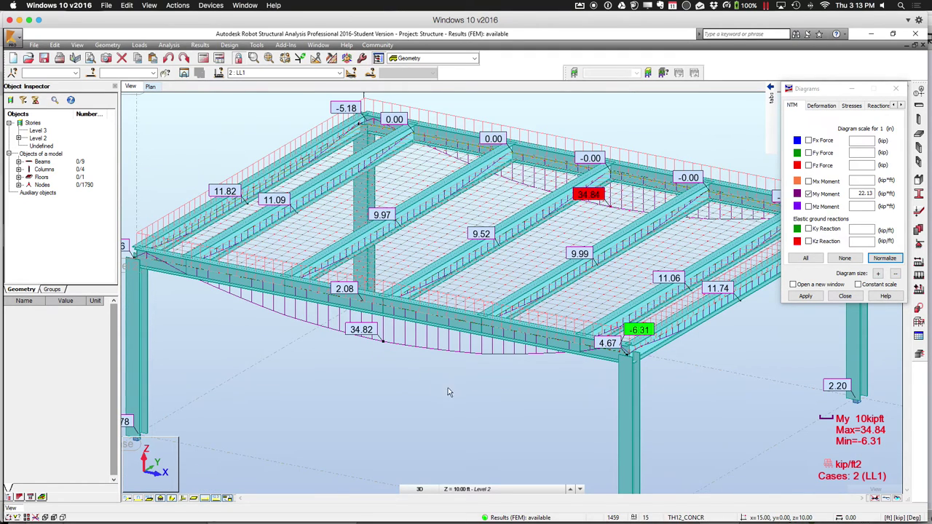
Pan across the frame to inspect the My moment values on the front edge beam
{"action": "middle_click_drag", "start_coordinate": [728, 385], "coordinate": [682, 391]}
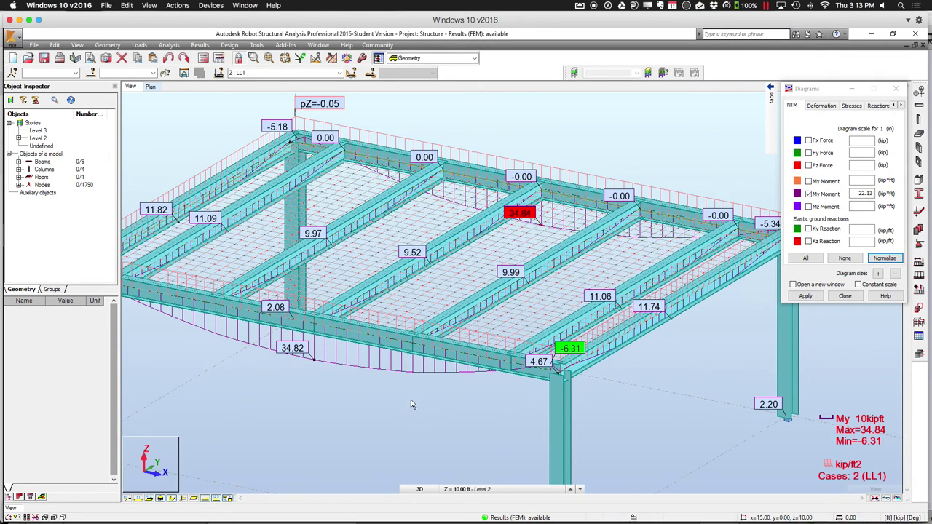
{"action": "middle_click_drag", "start_coordinate": [410, 399], "coordinate": [472, 374]}
{"action": "scroll", "coordinate": [473, 369], "scroll_direction": "down", "scroll_amount": 1}
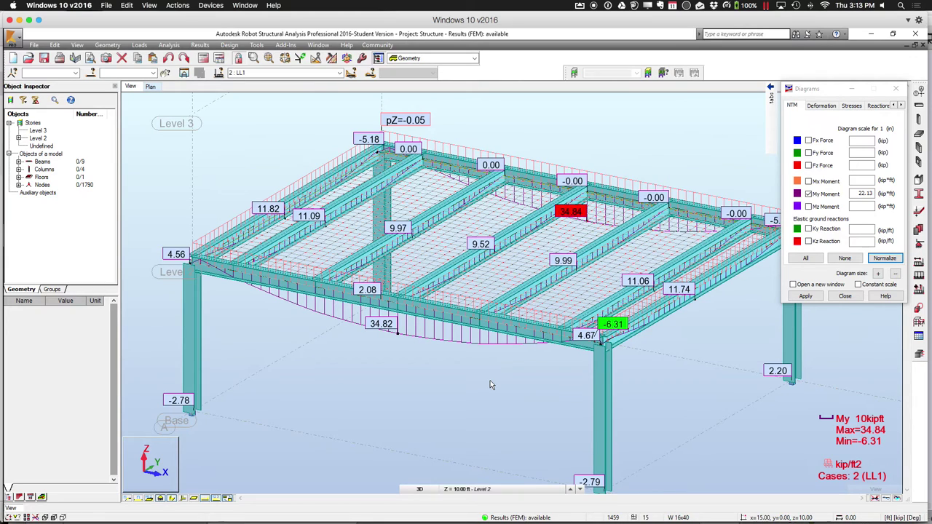
{"action": "left_click", "coordinate": [582, 354]}
{"action": "left_click", "coordinate": [577, 368]}
{"action": "left_click", "coordinate": [808, 194]}
Clear the My Moment diagrams and show the plain deformation diagram instead
{"action": "left_click", "coordinate": [805, 296]}
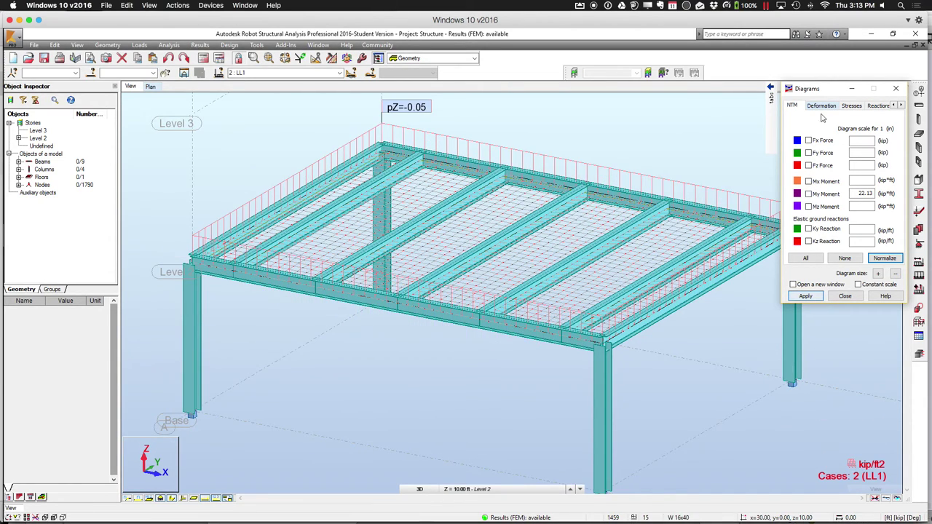
{"action": "left_click", "coordinate": [830, 106]}
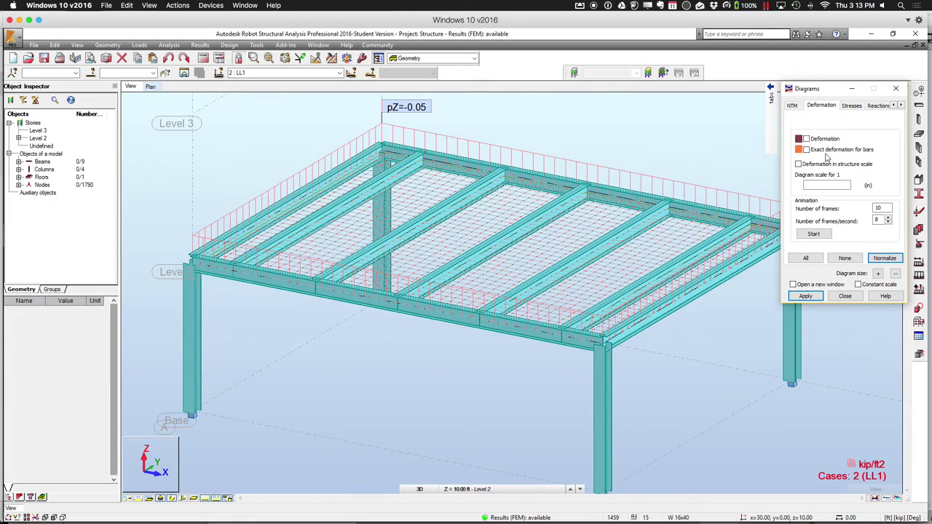
{"action": "left_click", "coordinate": [805, 139]}
{"action": "left_click", "coordinate": [808, 297]}
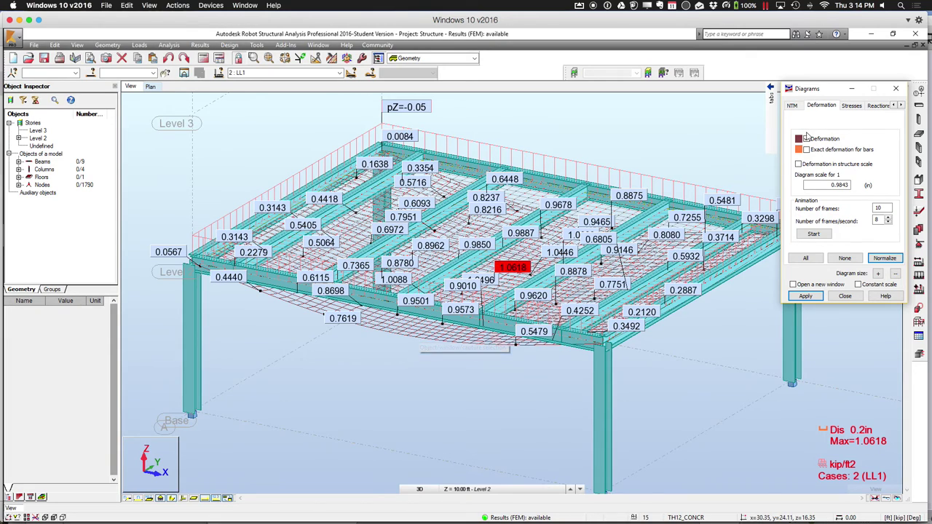
Replace it with the exact bar deformation diagram, peaking at 1.0619 in
{"action": "left_click", "coordinate": [806, 138]}
{"action": "left_click", "coordinate": [805, 295]}
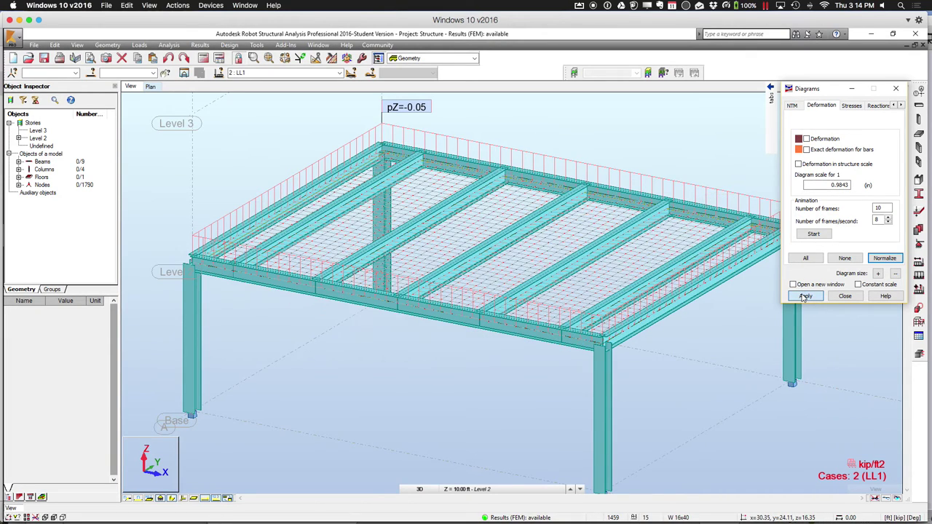
{"action": "left_click", "coordinate": [805, 149]}
{"action": "left_click", "coordinate": [805, 295]}
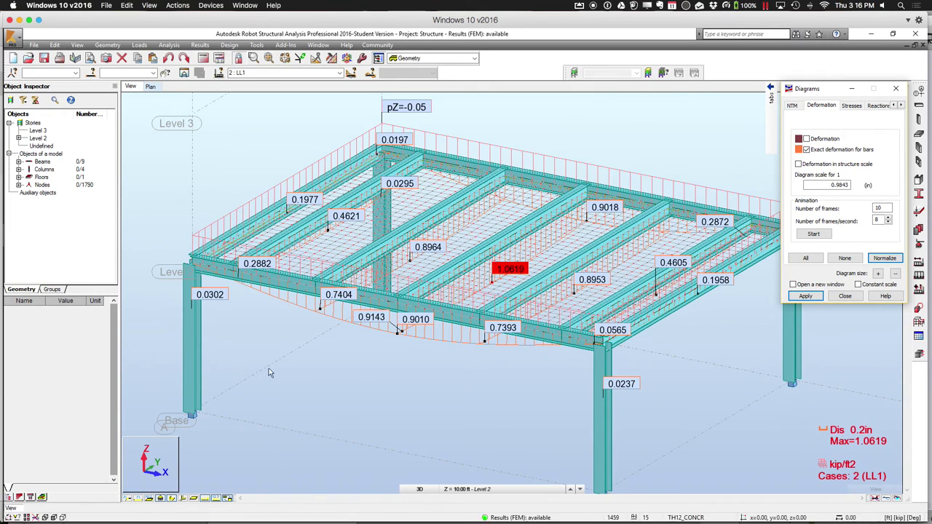
{"action": "left_click", "coordinate": [276, 411]}
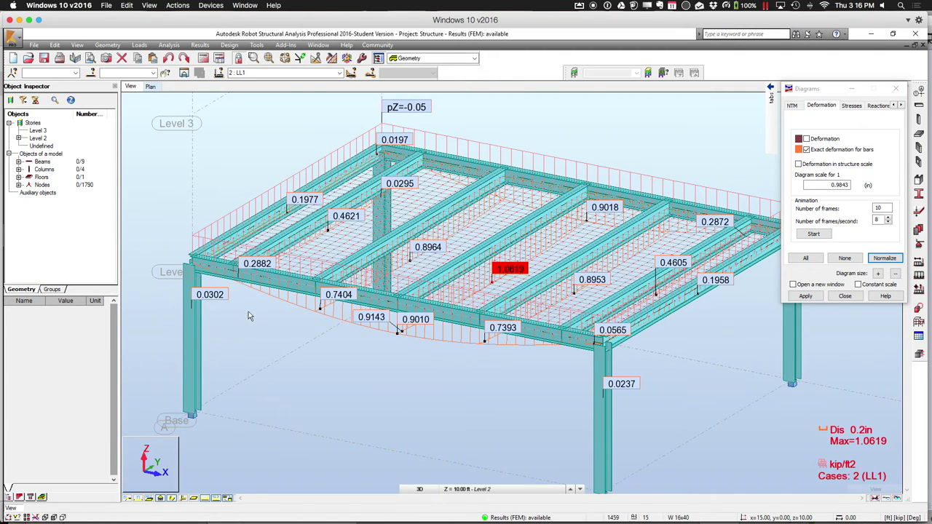
Open Object Properties for front beam 7 and view its W12X26 section properties
{"action": "left_click", "coordinate": [267, 291]}
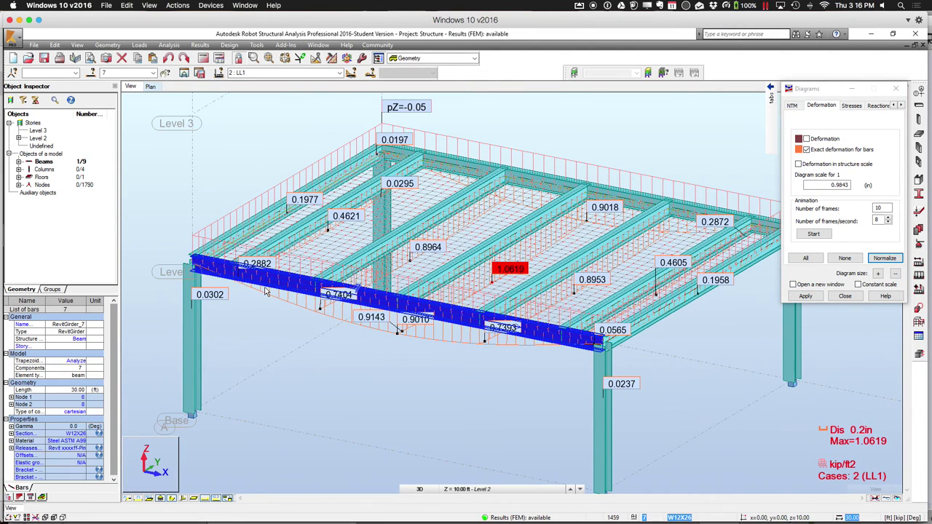
{"action": "right_click", "coordinate": [269, 289]}
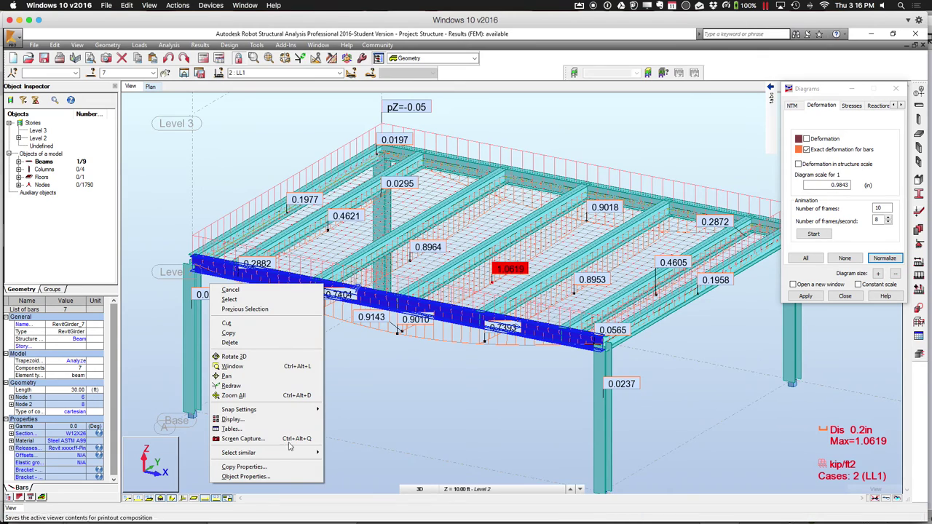
{"action": "left_click", "coordinate": [283, 476]}
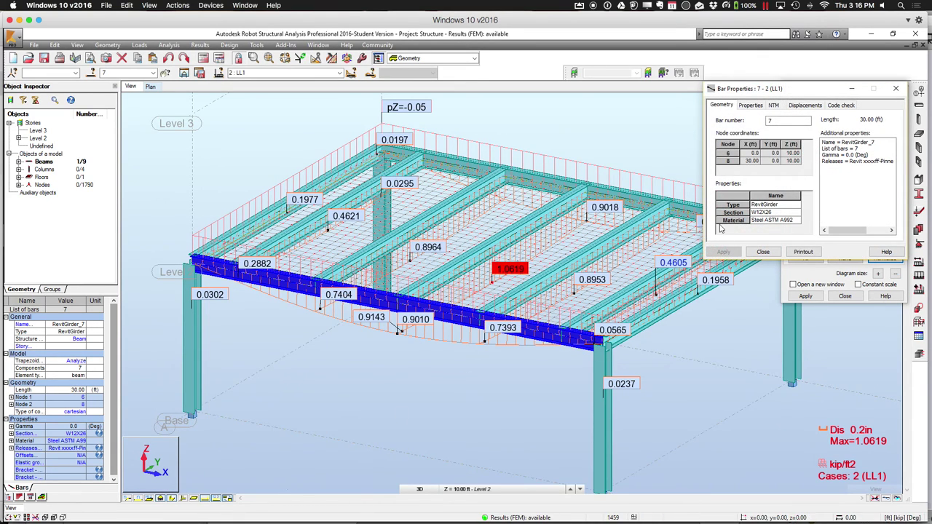
{"action": "left_click_drag", "start_coordinate": [800, 93], "coordinate": [209, 147]}
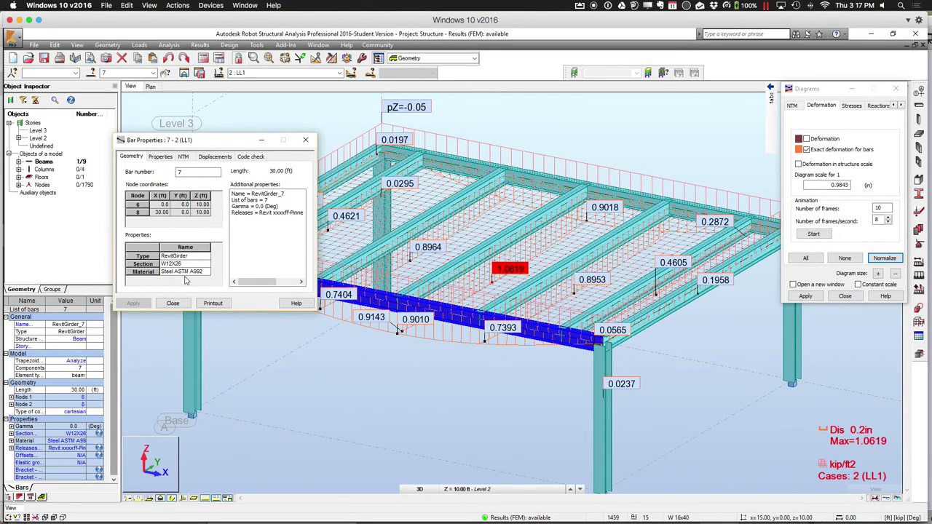
{"action": "left_click", "coordinate": [163, 156]}
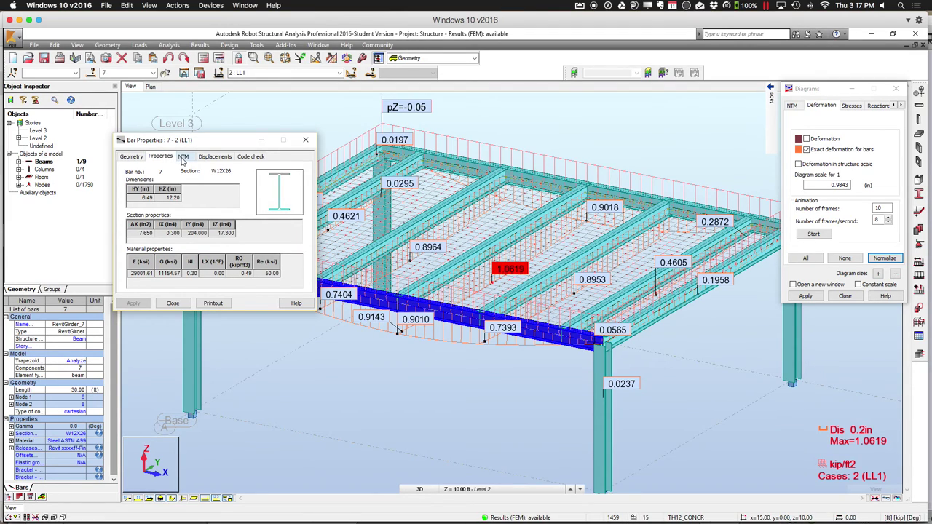
Plot beam 7's Fx and My forces, then its UZ deflection along the 30 ft span
{"action": "left_click", "coordinate": [182, 157]}
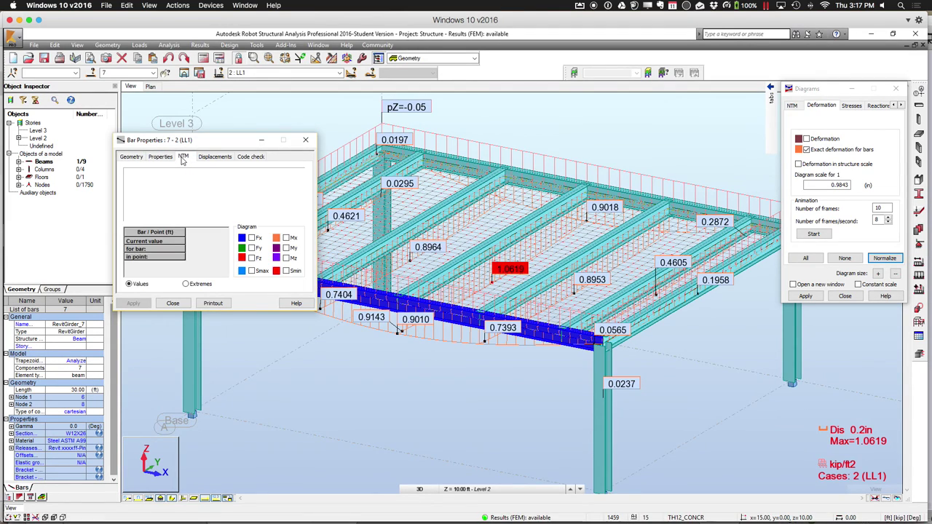
{"action": "left_click", "coordinate": [251, 238]}
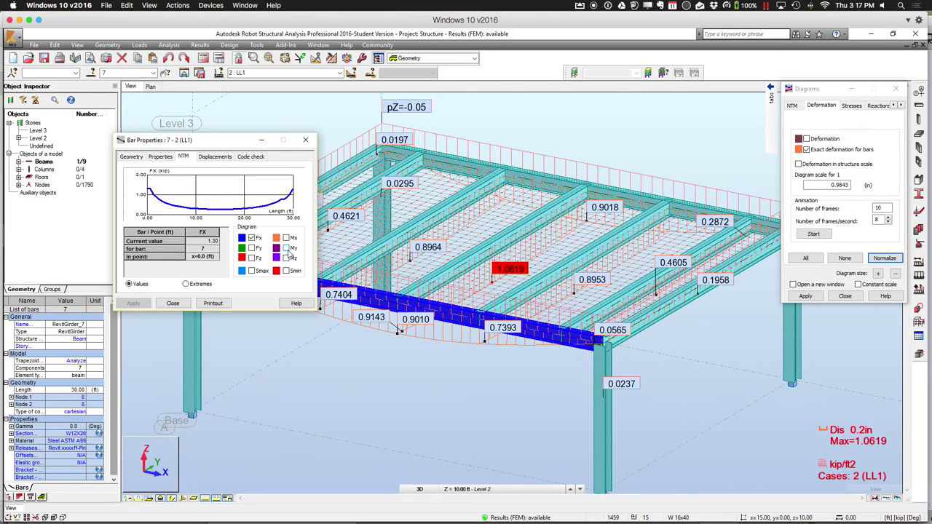
{"action": "left_click", "coordinate": [286, 249]}
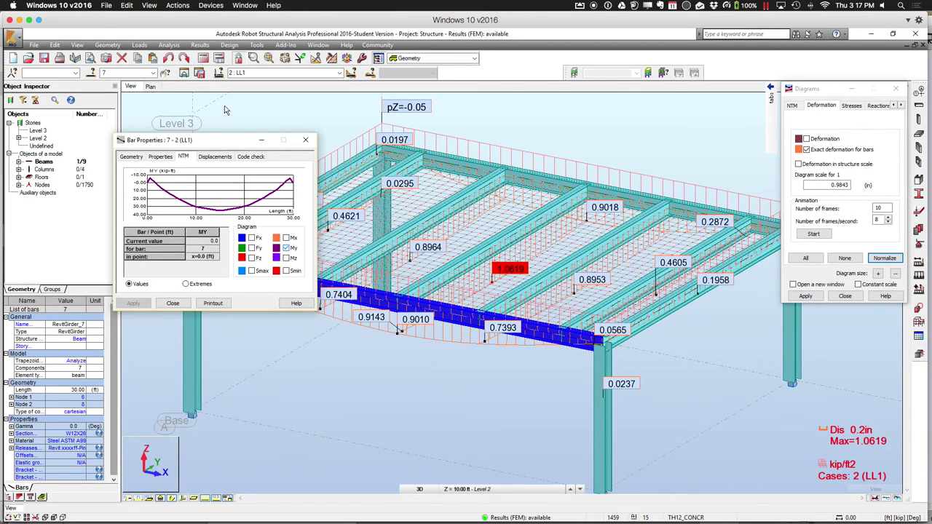
{"action": "left_click", "coordinate": [215, 157]}
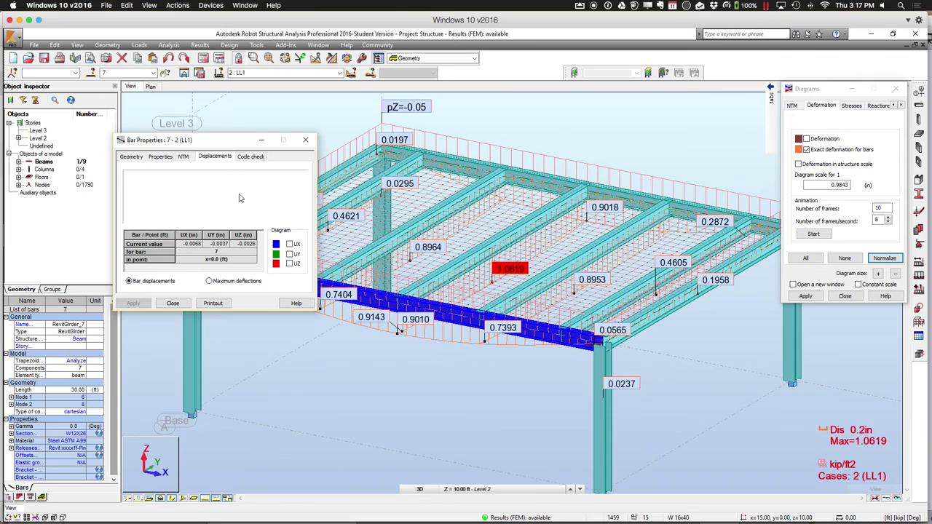
{"action": "left_click", "coordinate": [289, 264]}
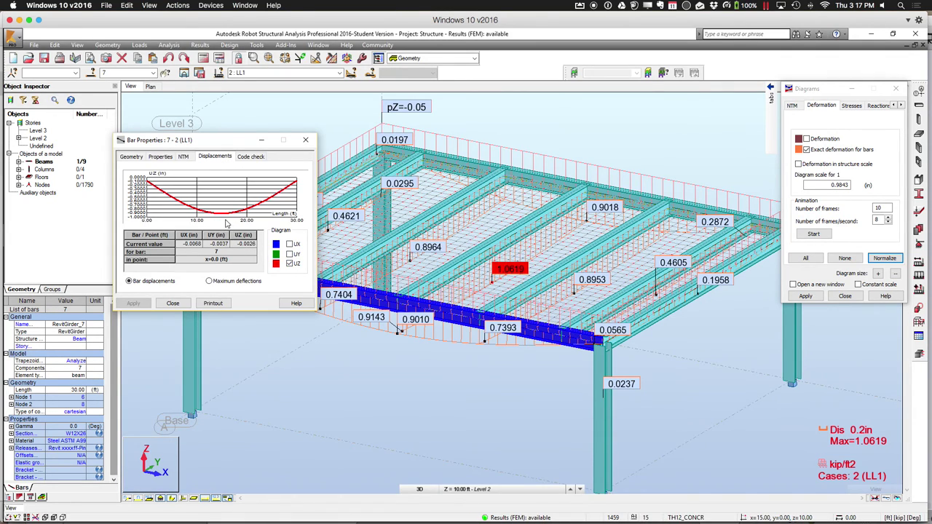
{"action": "left_click", "coordinate": [250, 156]}
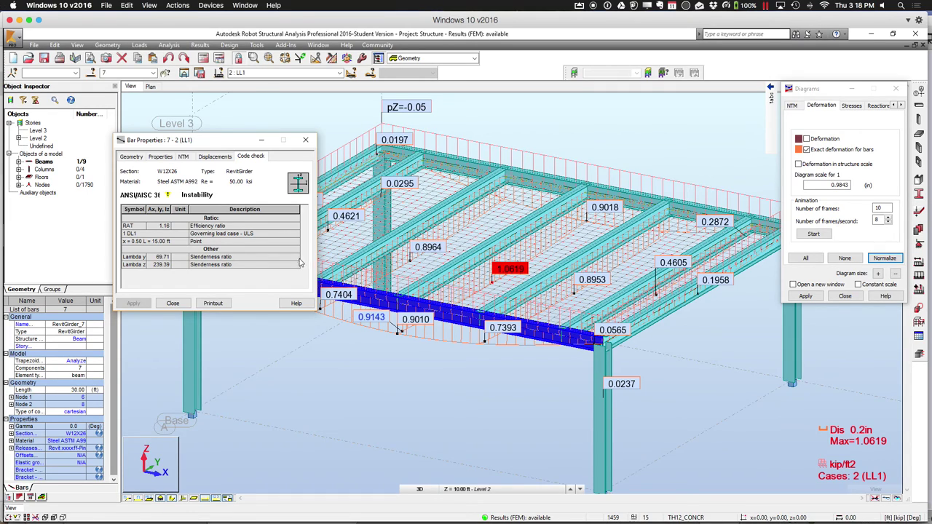
Close beam 7's properties after reading its ANSI/AISC check ratio of 1.16 (instability)
{"action": "left_click", "coordinate": [305, 140]}
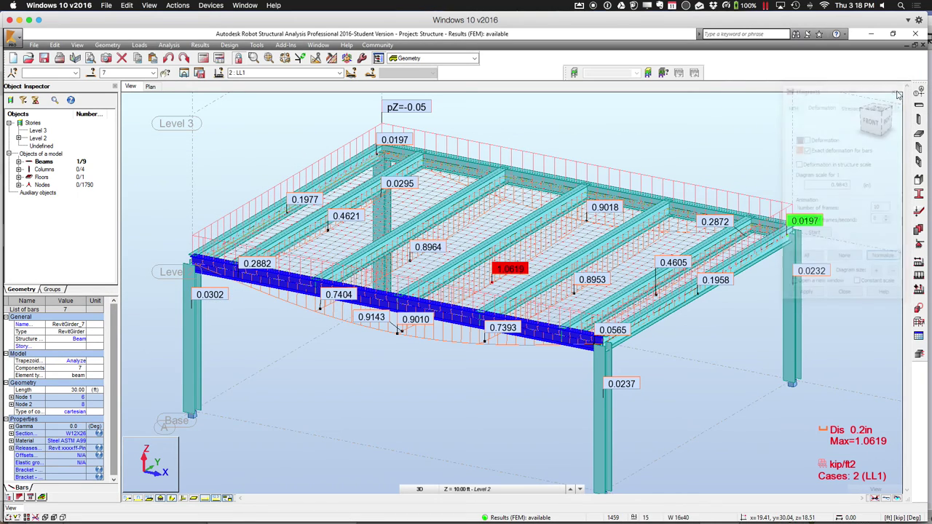
{"action": "left_click", "coordinate": [230, 45]}
Open Steel Members Design to bring up the ANSI/AISC 360-10 definitions and calculations panels
{"action": "left_click", "coordinate": [234, 56]}
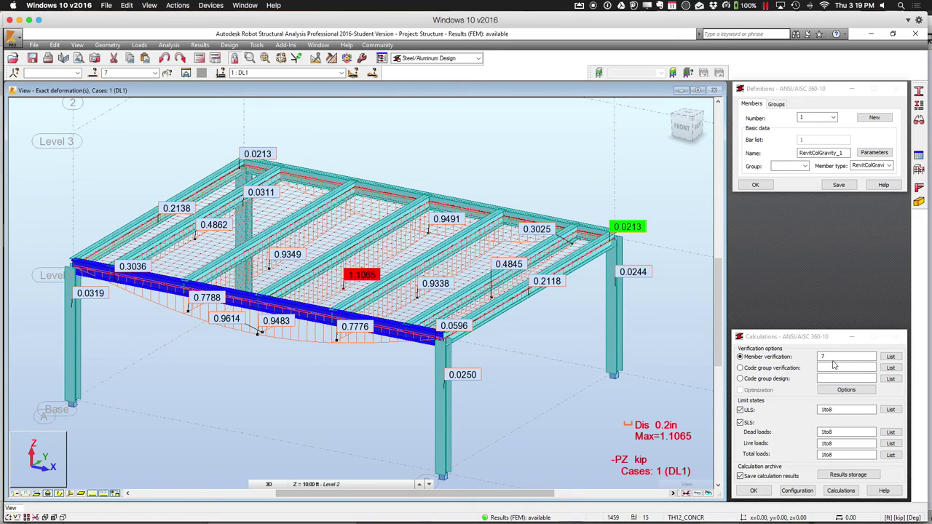
Replace member 7 with all bars 1to13 in the verification list and run the calculations
{"action": "left_click", "coordinate": [890, 356]}
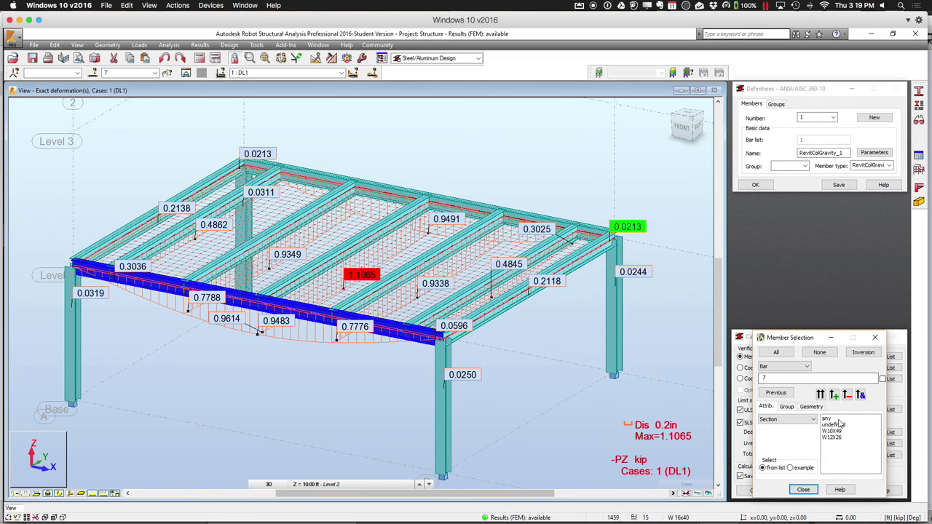
{"action": "left_click", "coordinate": [779, 379]}
{"action": "double_click", "coordinate": [779, 379]}
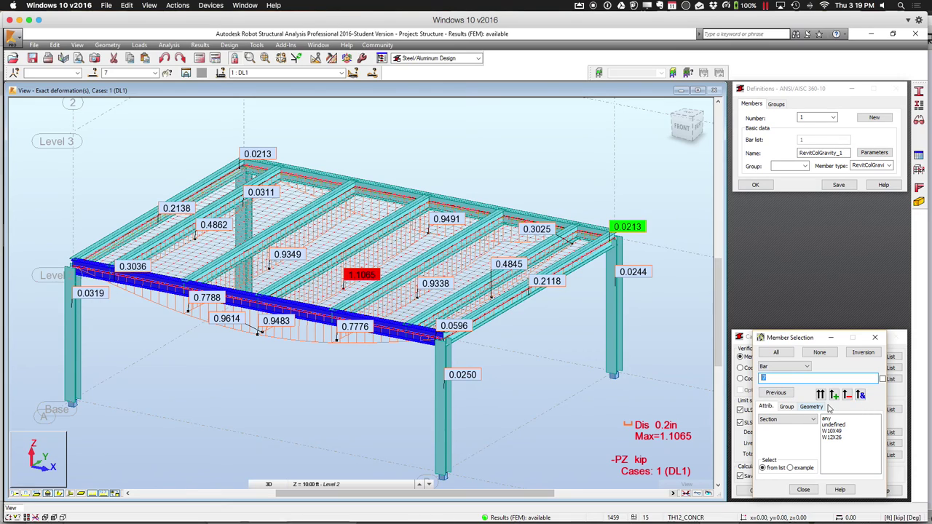
{"action": "left_click", "coordinate": [827, 419]}
{"action": "left_click", "coordinate": [821, 395]}
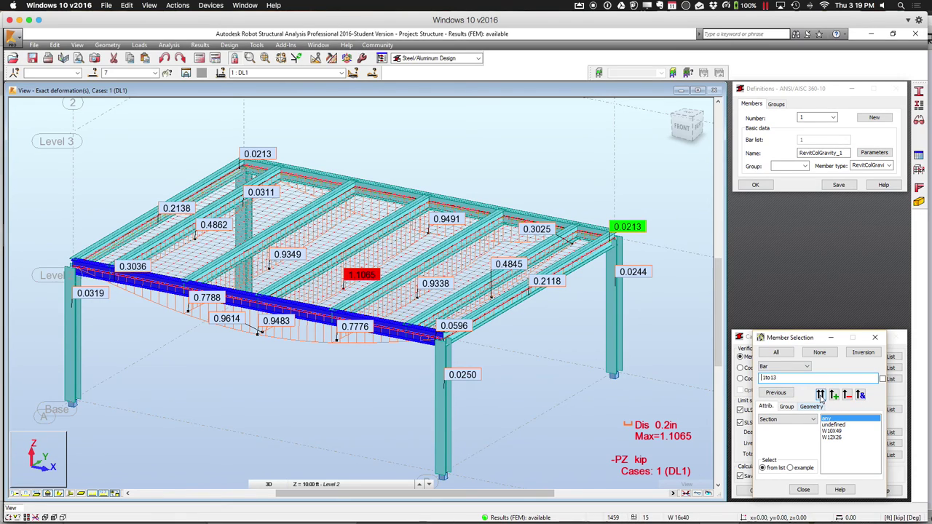
{"action": "left_click", "coordinate": [802, 489]}
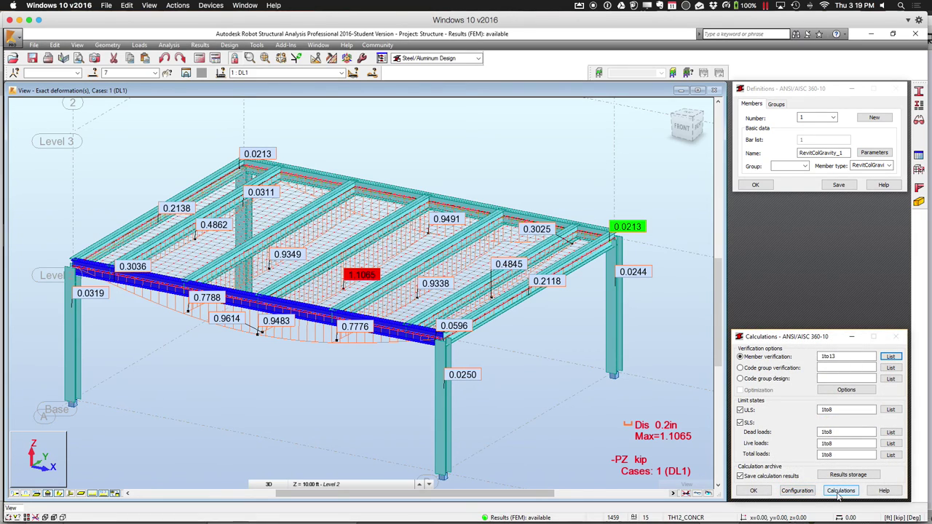
{"action": "left_click", "coordinate": [839, 492]}
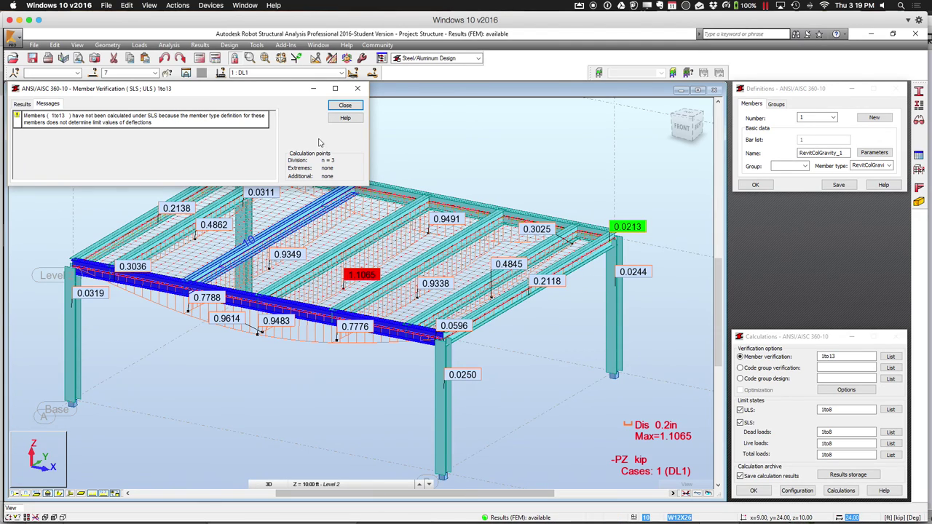
Close the first results without archiving them, then rerun the verification for bars 1to13
{"action": "left_click", "coordinate": [345, 105]}
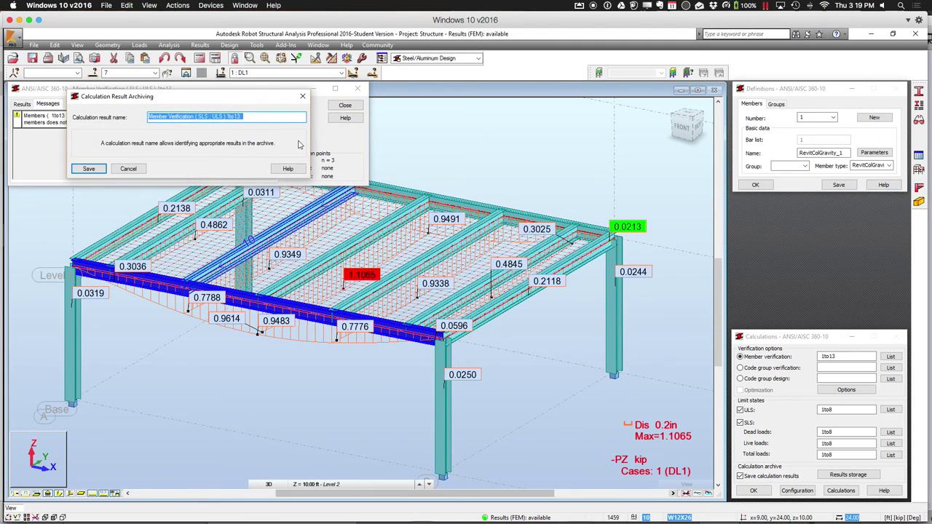
{"action": "left_click", "coordinate": [125, 169]}
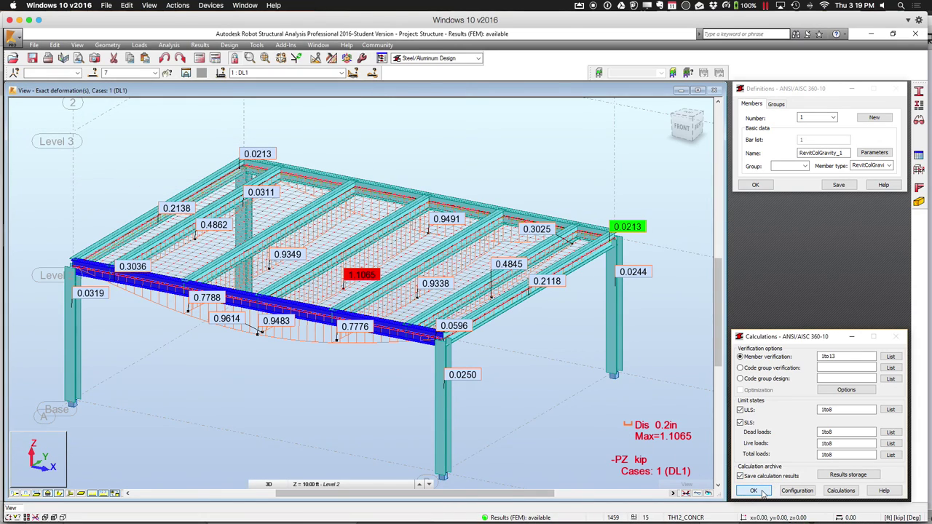
{"action": "left_click", "coordinate": [839, 491]}
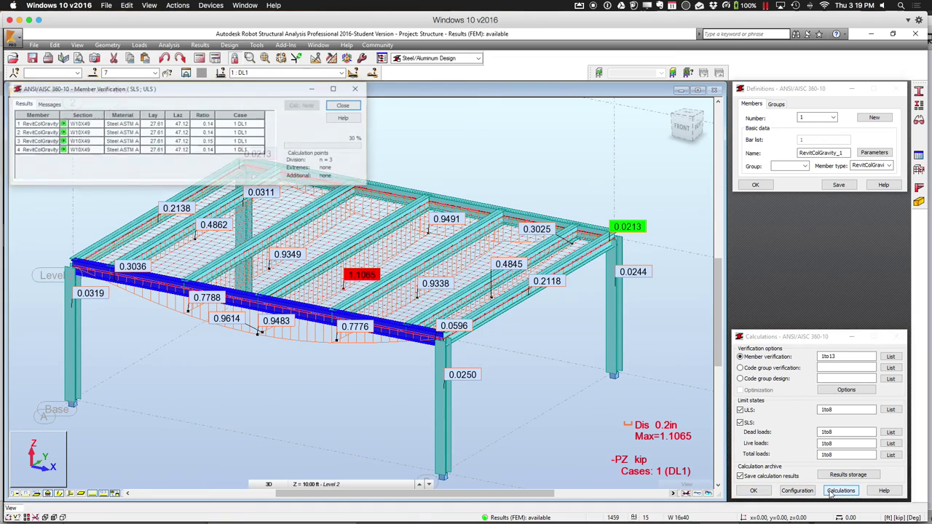
Enlarge the Results table to show all 13 members, with bars 7 and 8 failing at 1.16
{"action": "left_click", "coordinate": [48, 104]}
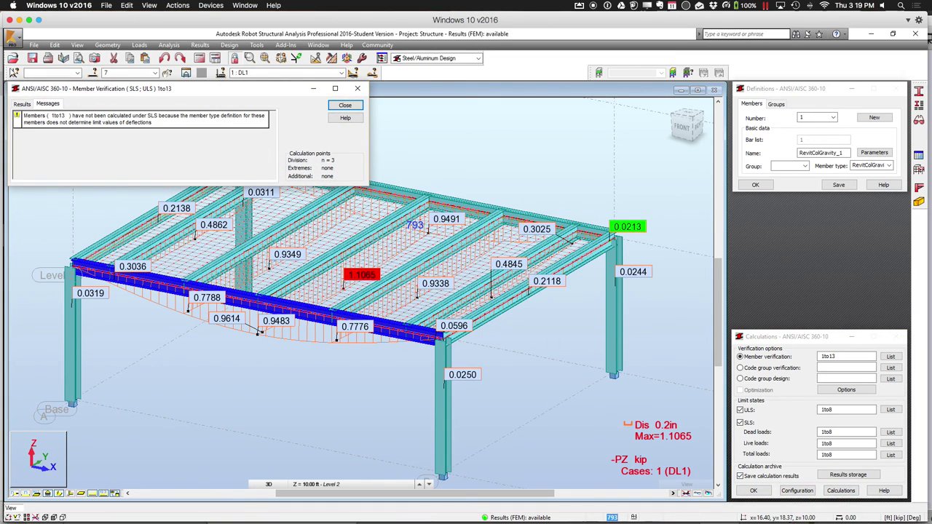
{"action": "left_click", "coordinate": [27, 107]}
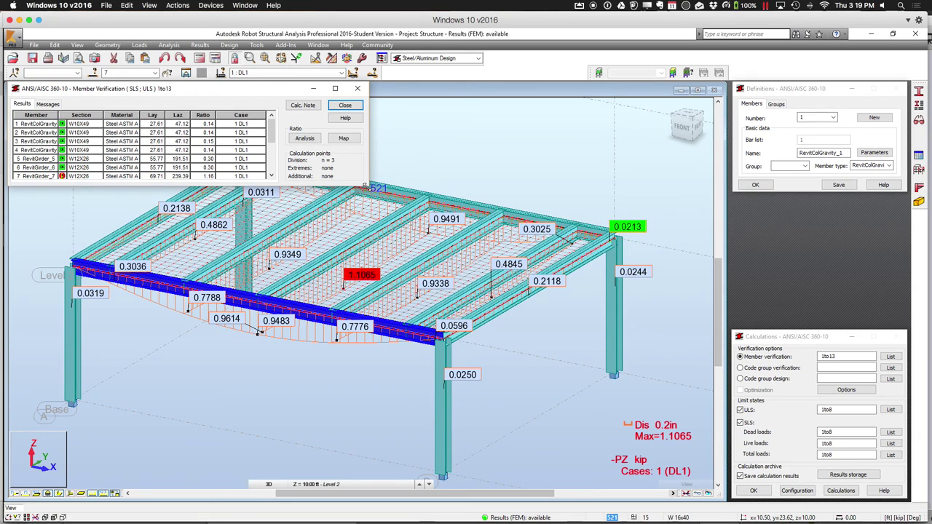
{"action": "left_click_drag", "start_coordinate": [366, 187], "coordinate": [480, 359]}
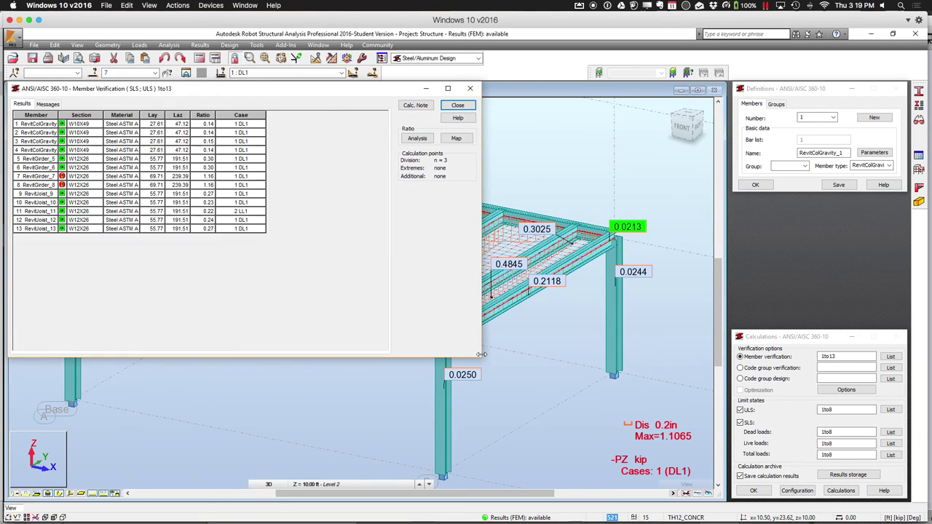